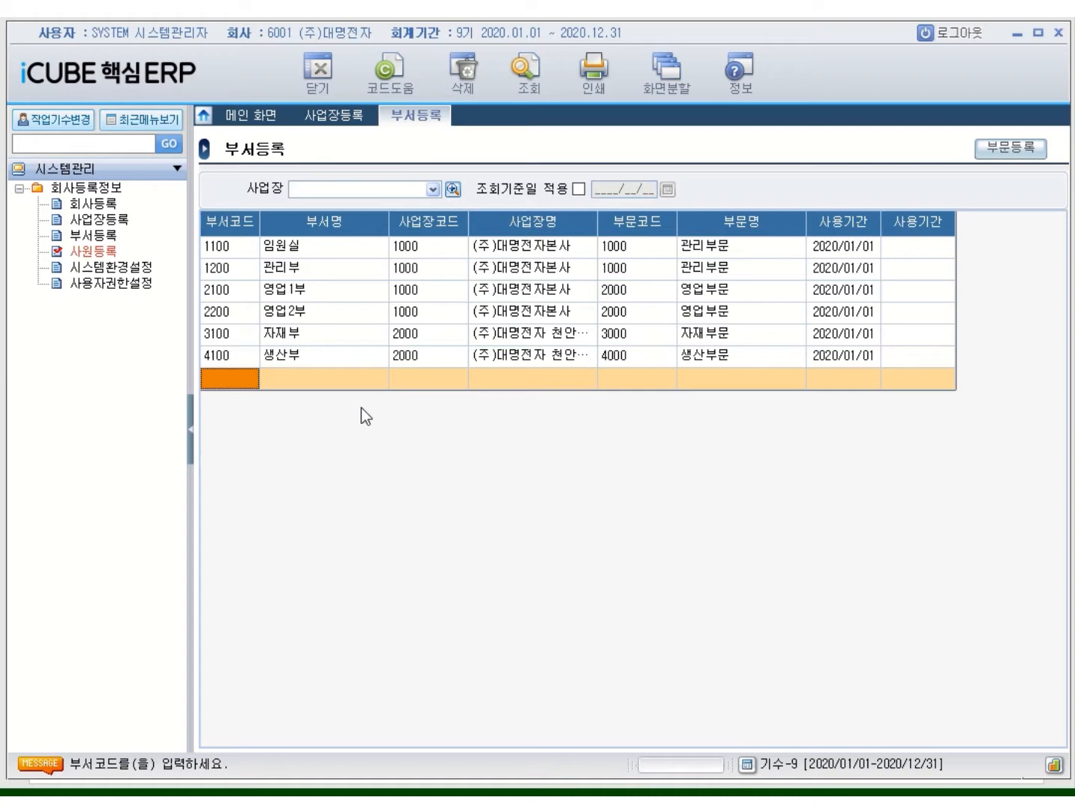
# Open the 사원등록 employee registration screen from the 회사등록정보 menu
pyautogui.click(102, 253)
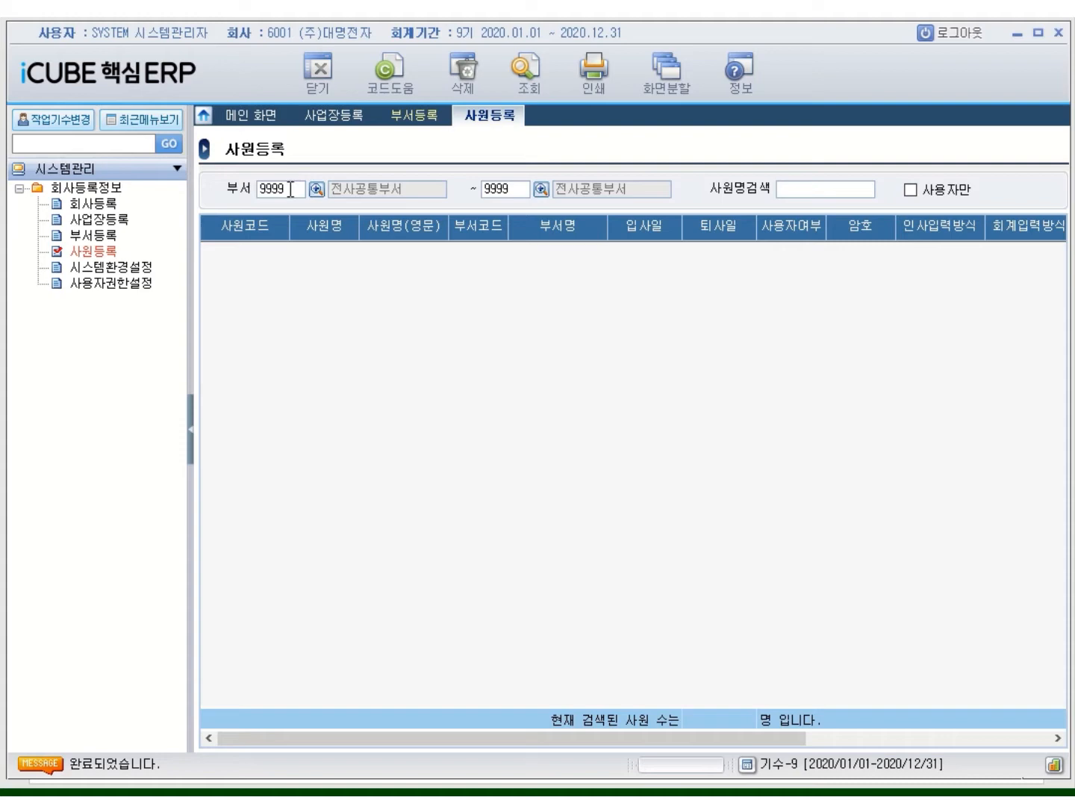
# Clear the 9999 values from both department range fields and run 조회, finding no employees
pyautogui.click(291, 189)
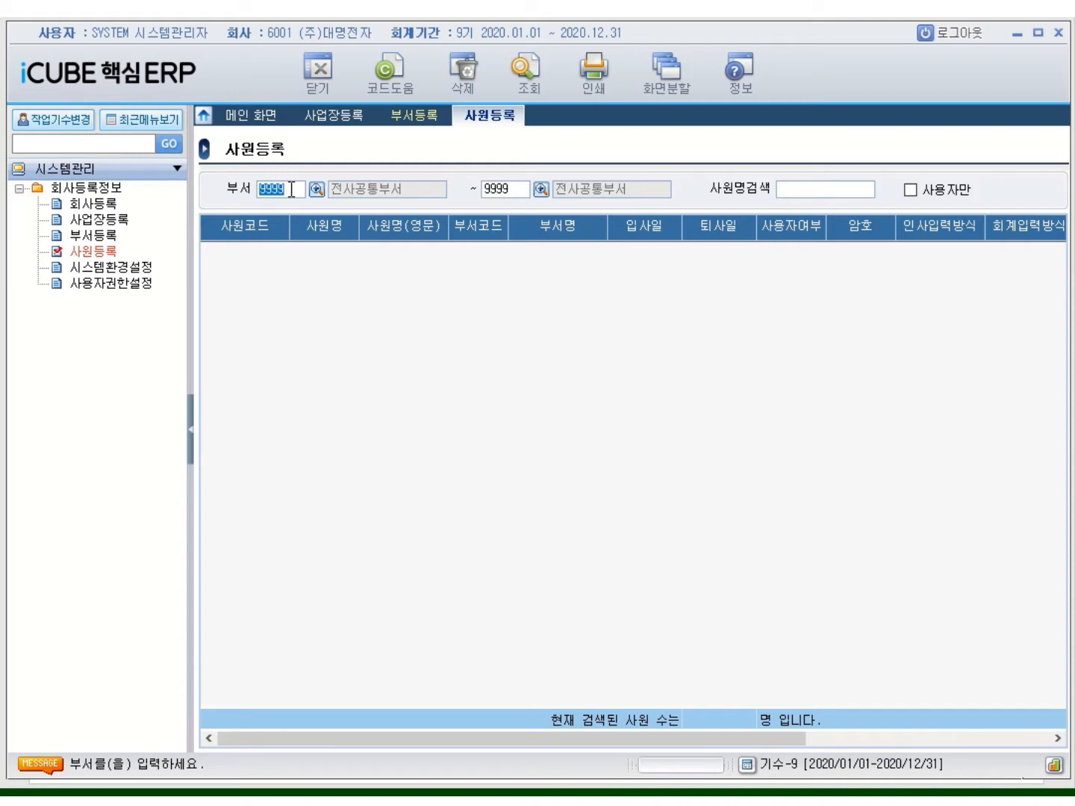
pyautogui.press('BackSpace')
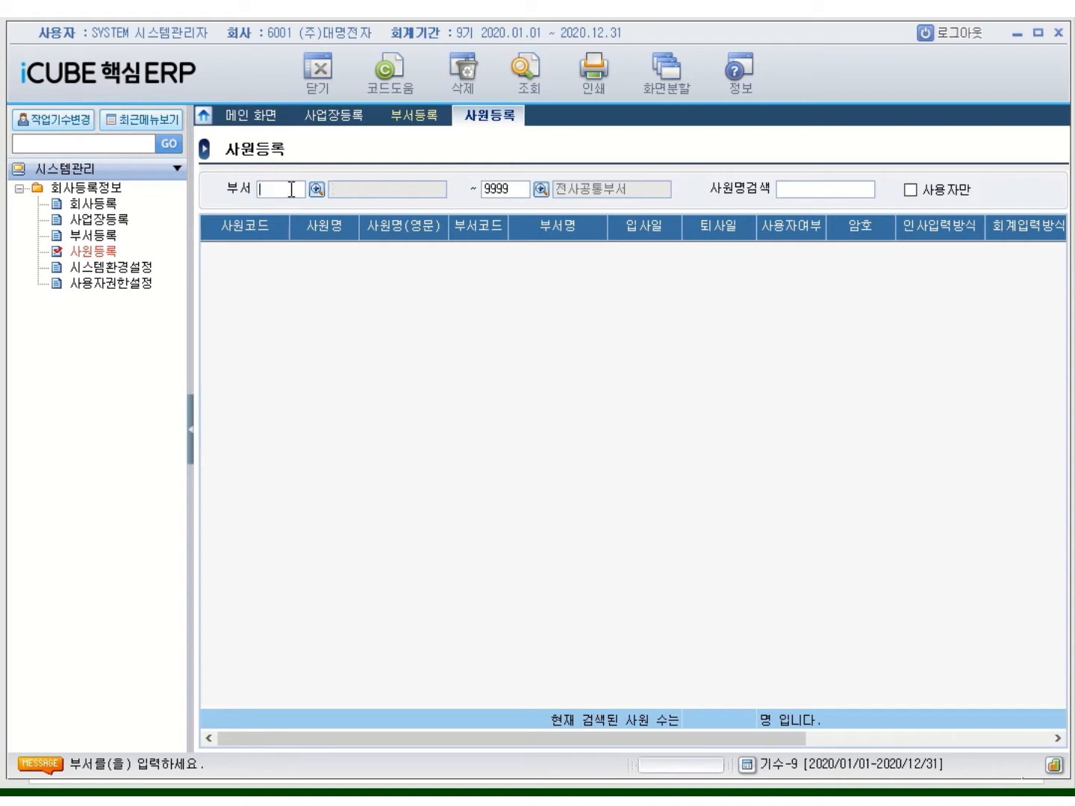
pyautogui.click(503, 195)
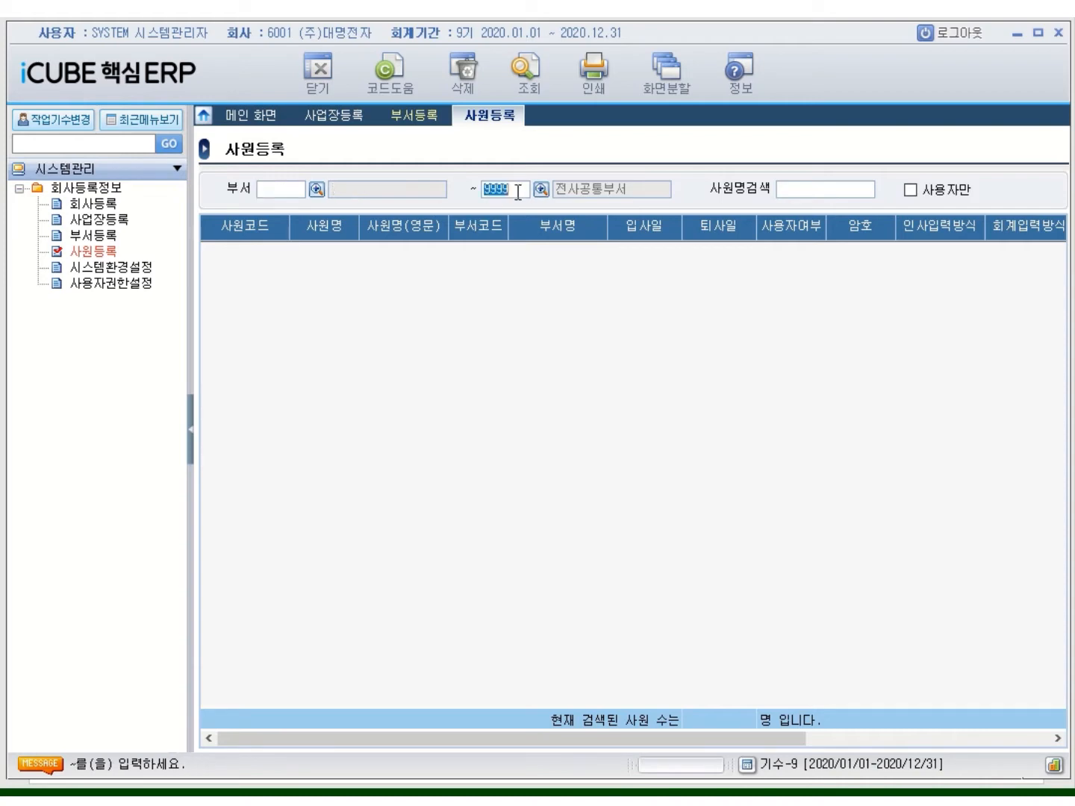
pyautogui.press('Return')
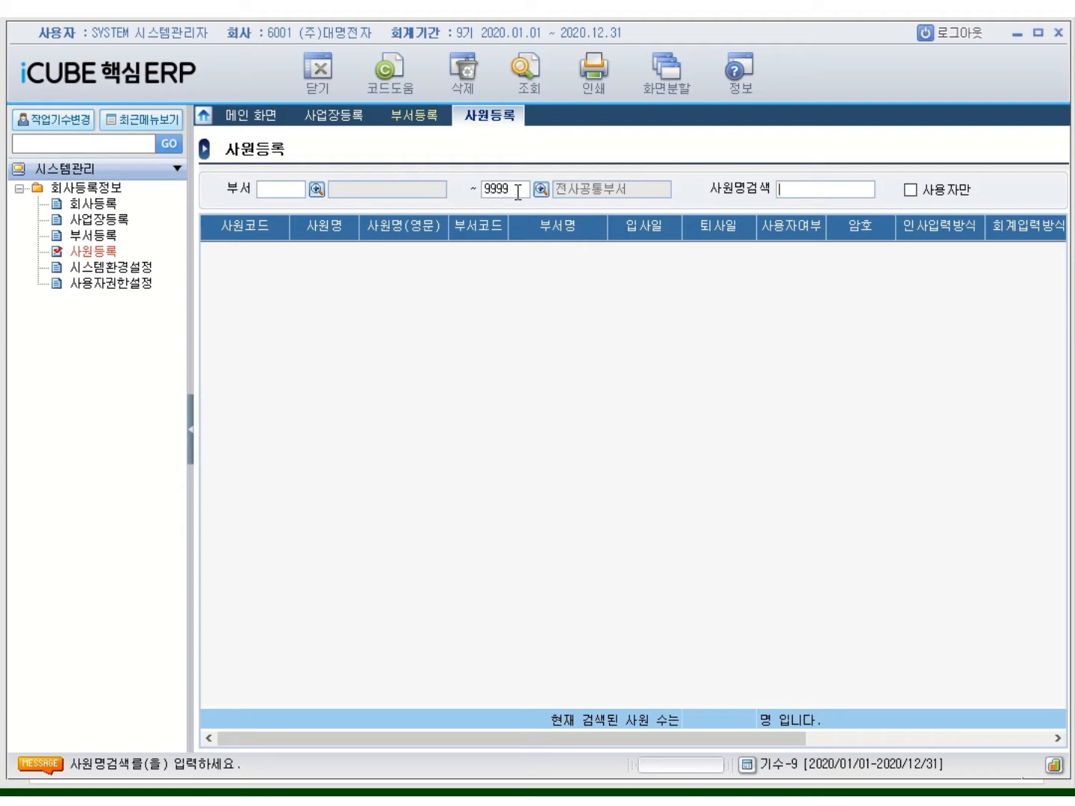
pyautogui.click(518, 193)
pyautogui.press('BackSpace')
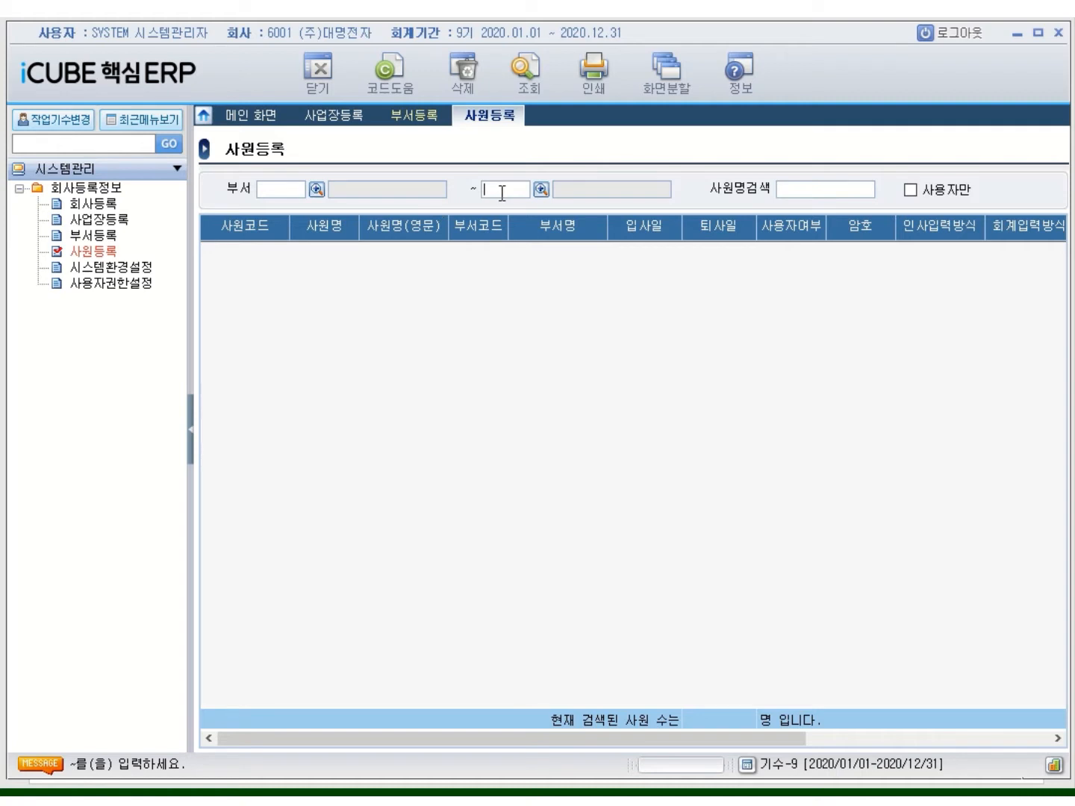
pyautogui.click(529, 81)
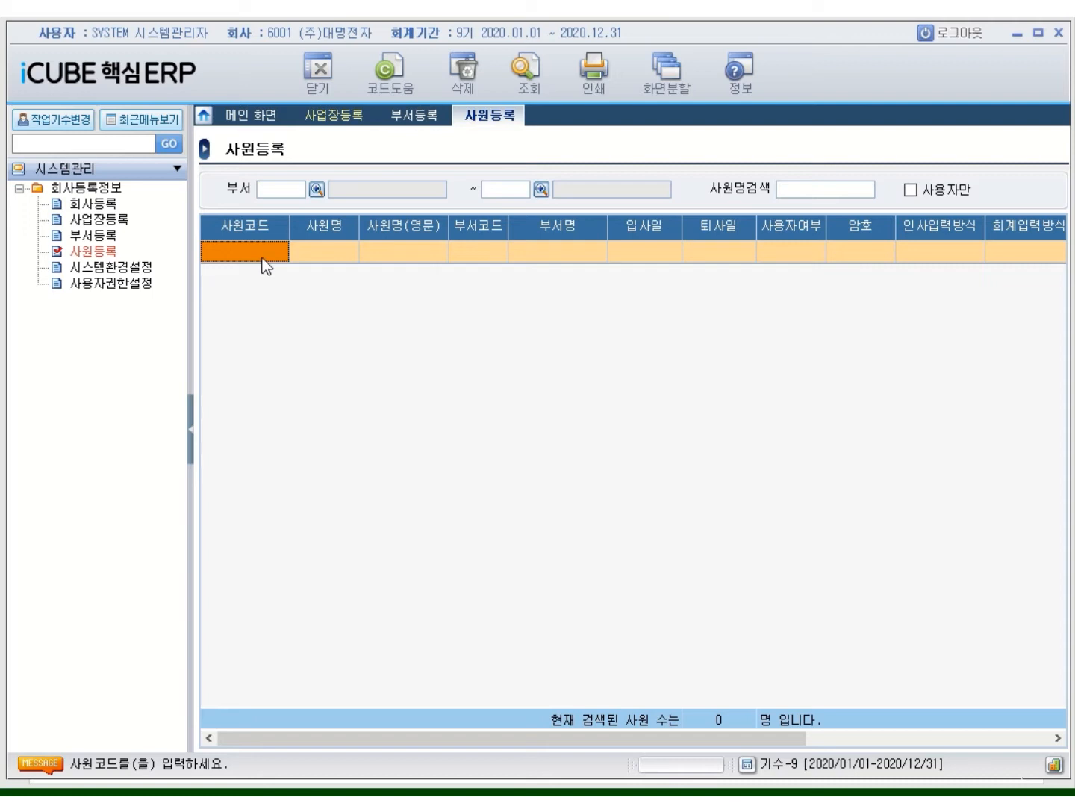
# Enter employee code 20120001 and the employee's Korean name in a new row
pyautogui.write('20120')
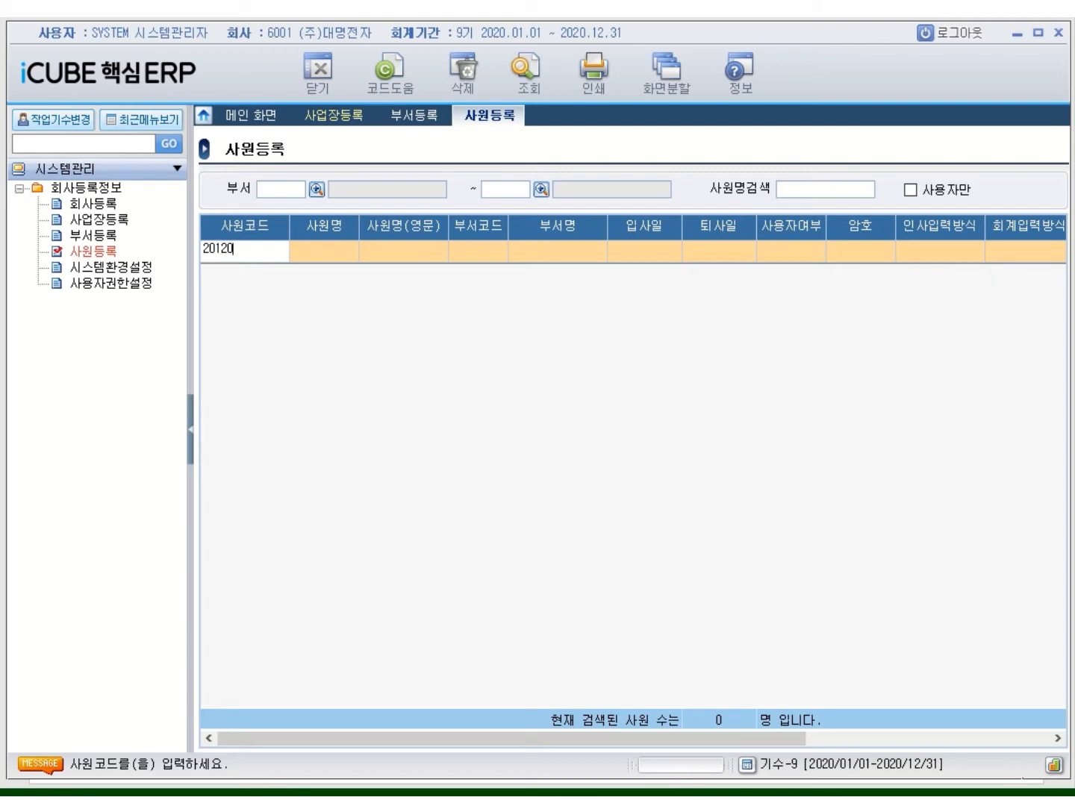
pyautogui.write('001')
pyautogui.press('Return')
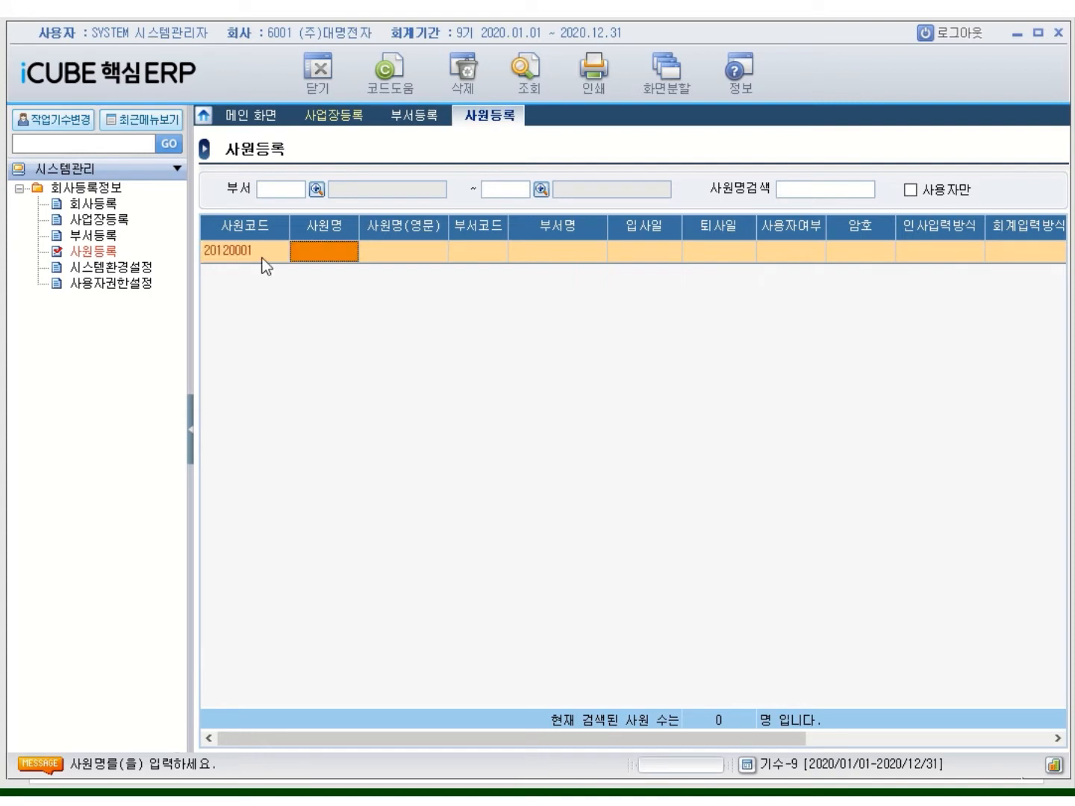
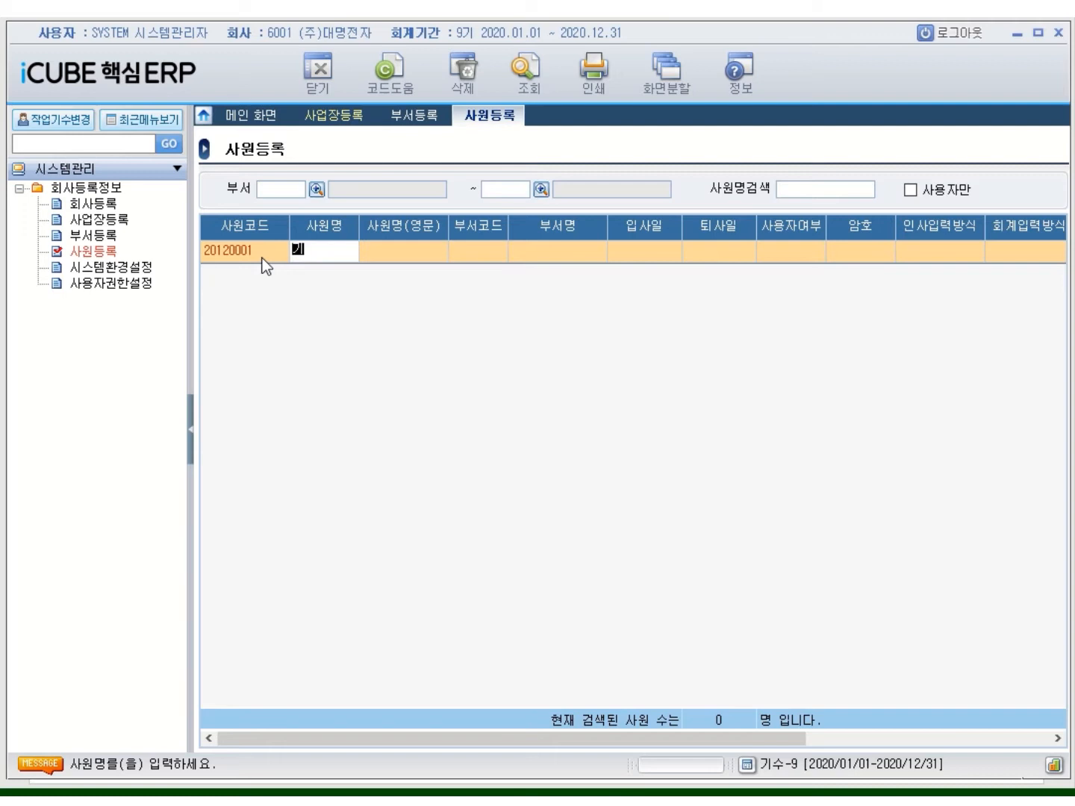
pyautogui.press('Return')
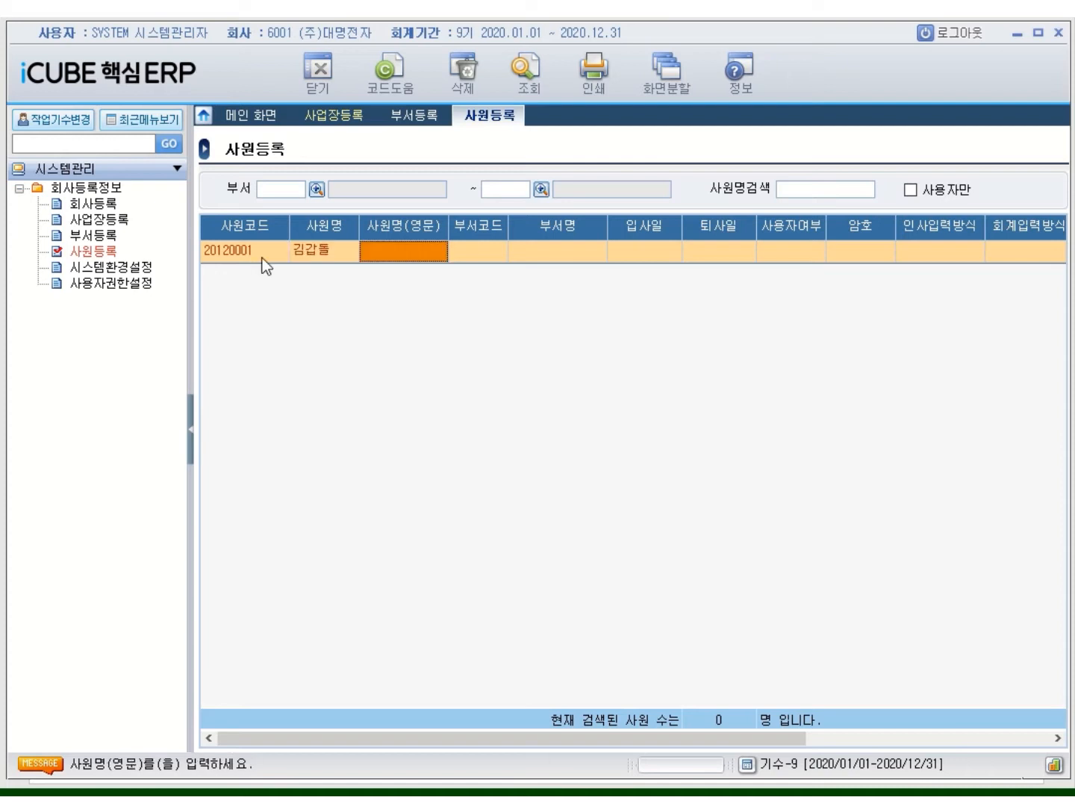
pyautogui.press('Return')
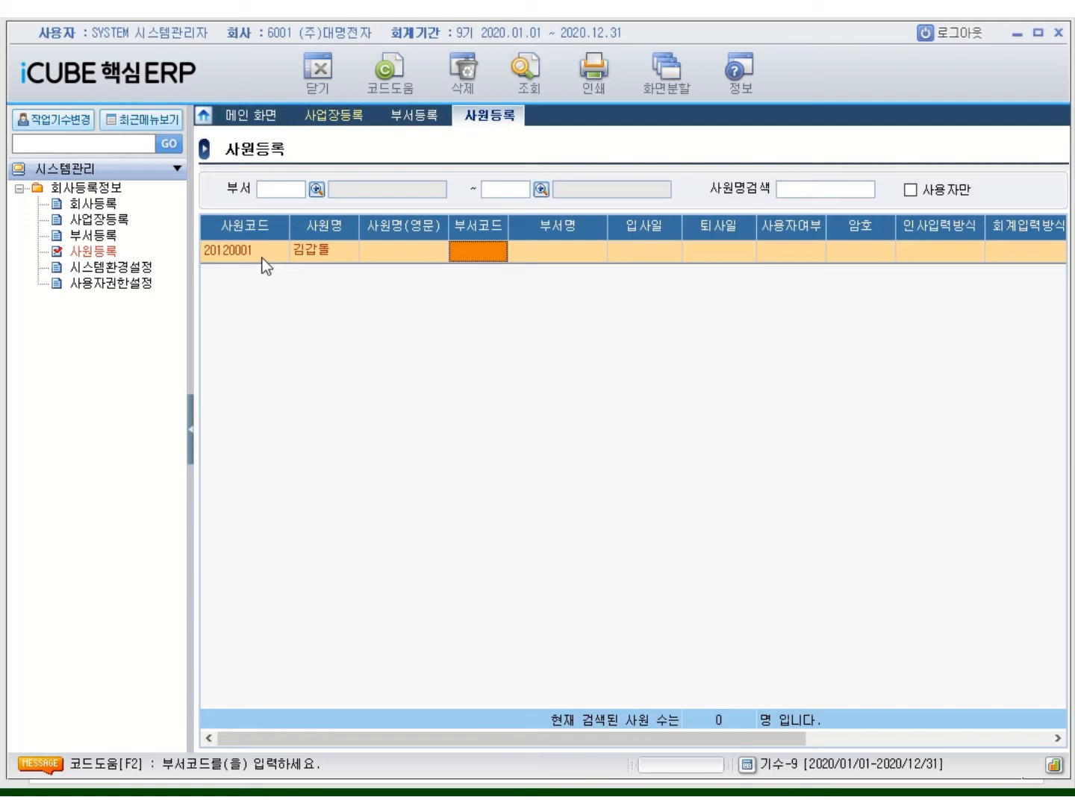
# Assign department 1100 임원실 and hire date 2012/02/01, and mark the employee as a user (여)
pyautogui.doubleClick(465, 247)
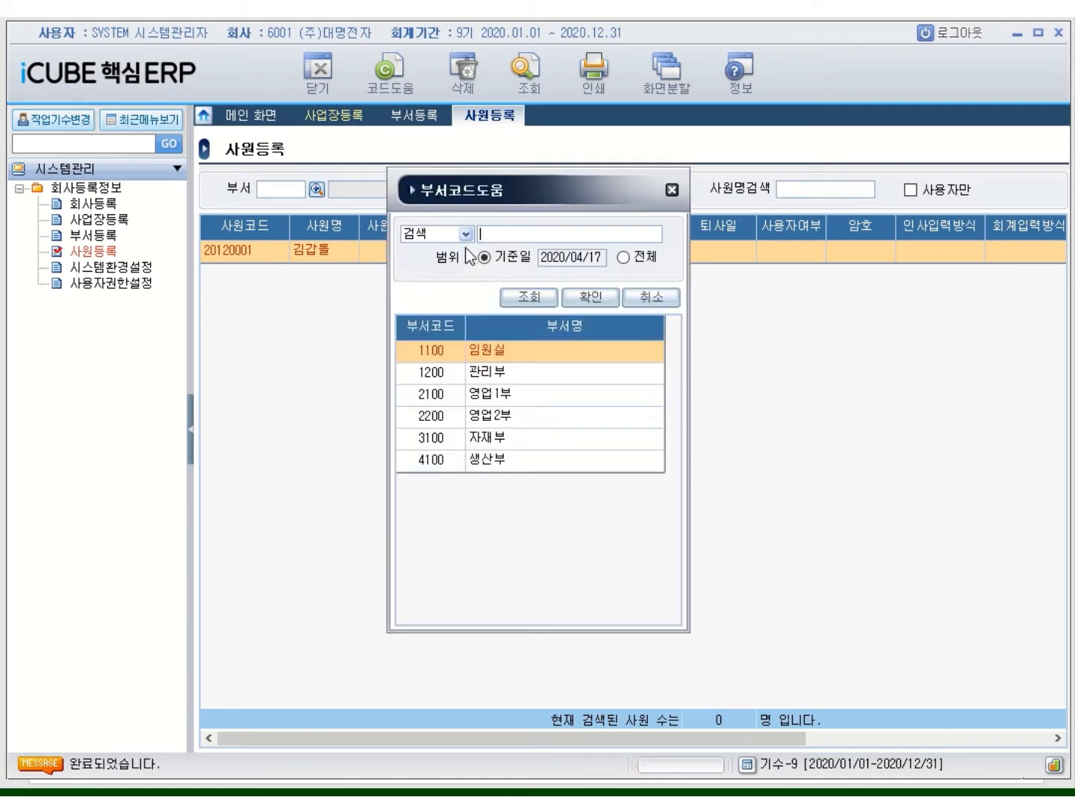
pyautogui.doubleClick(497, 351)
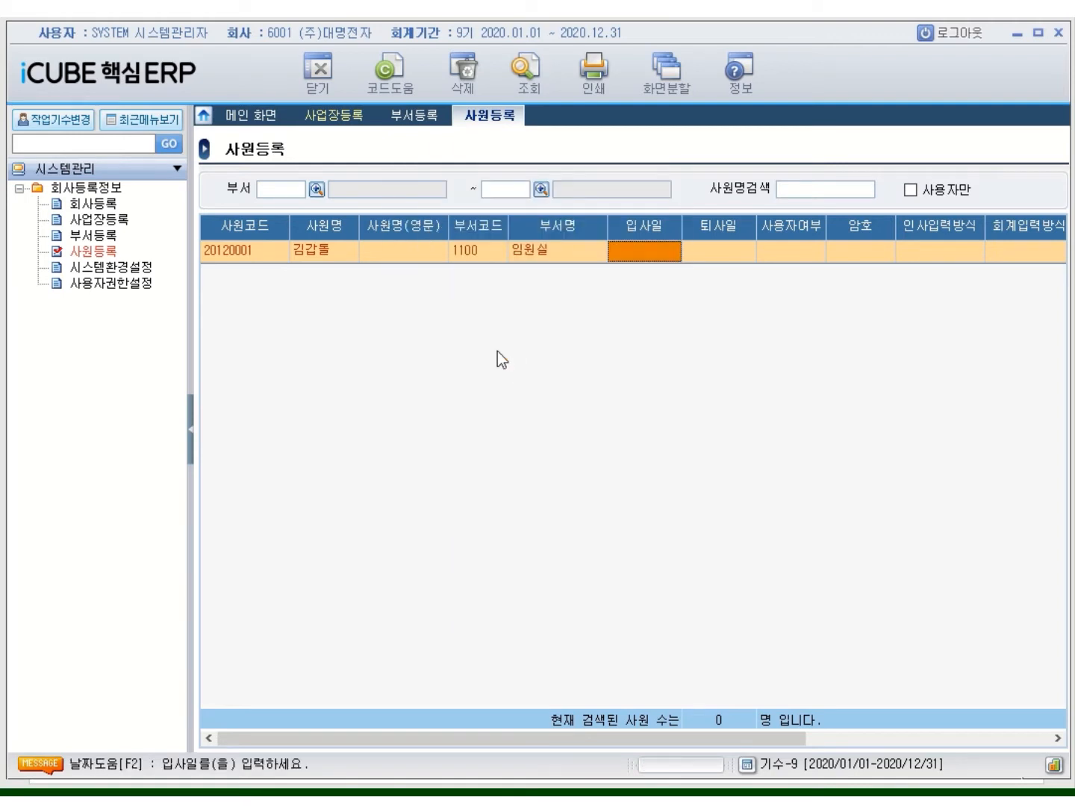
pyautogui.write('2012/02/')
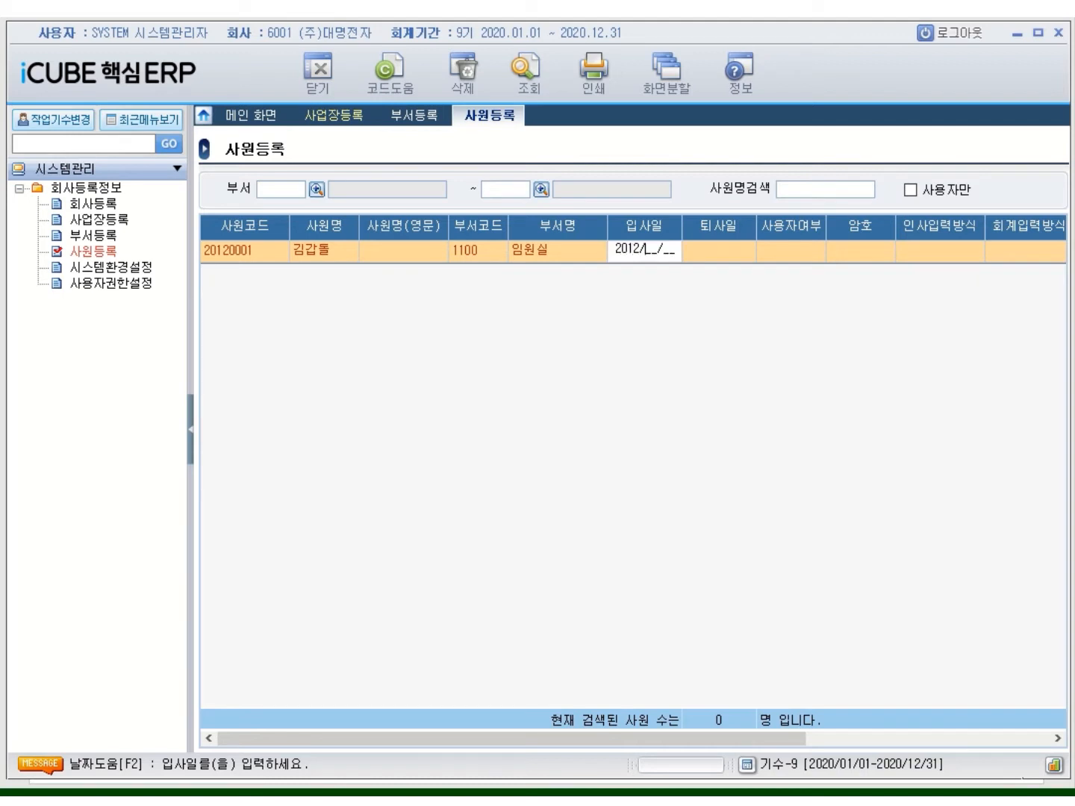
pyautogui.write('01')
pyautogui.press('Return')
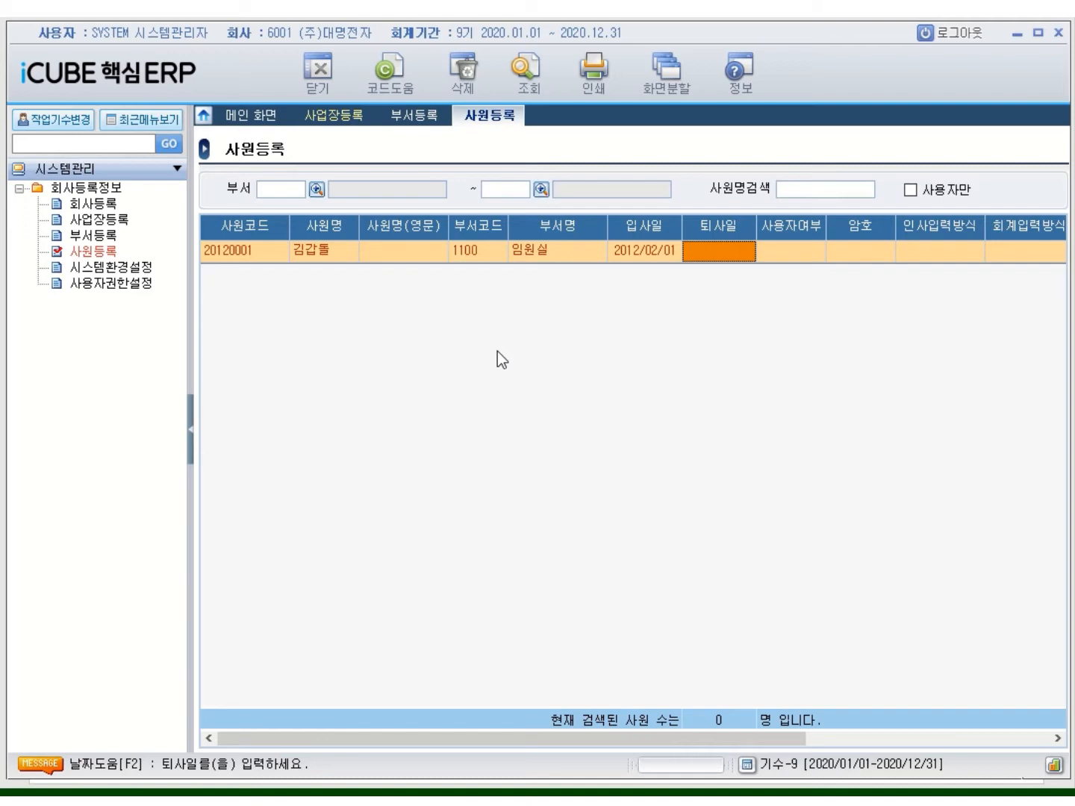
pyautogui.press('Return')
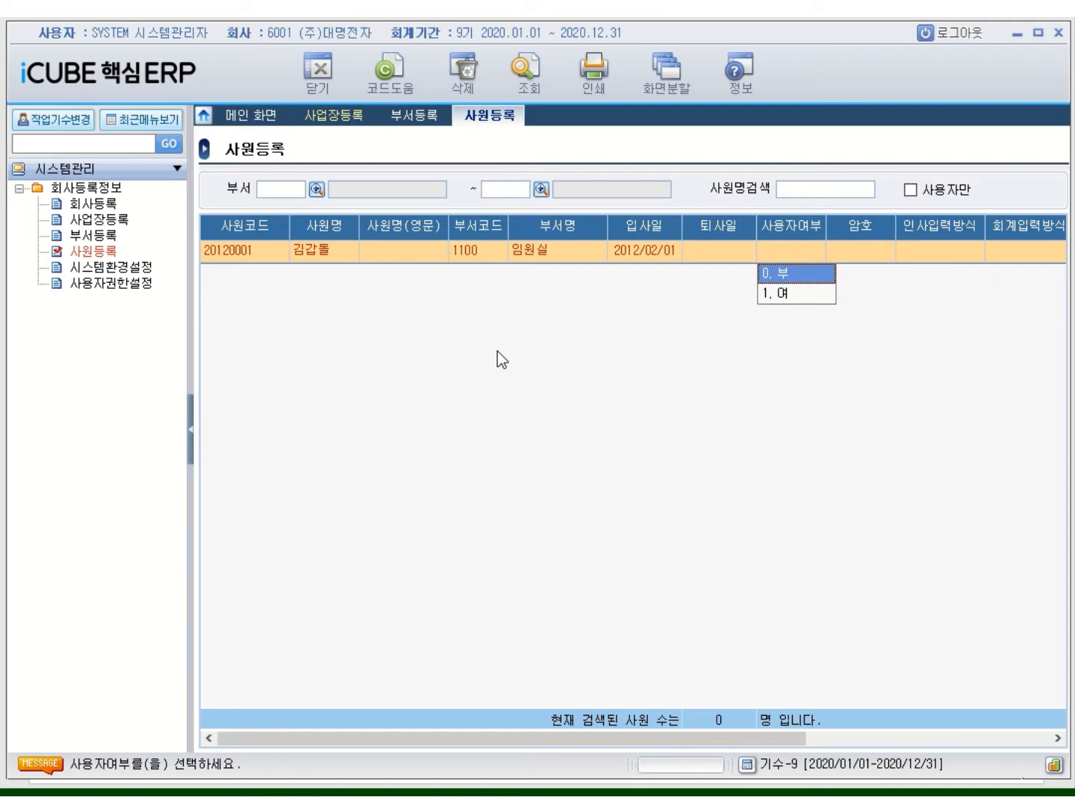
pyautogui.press('1')
pyautogui.press('Return')
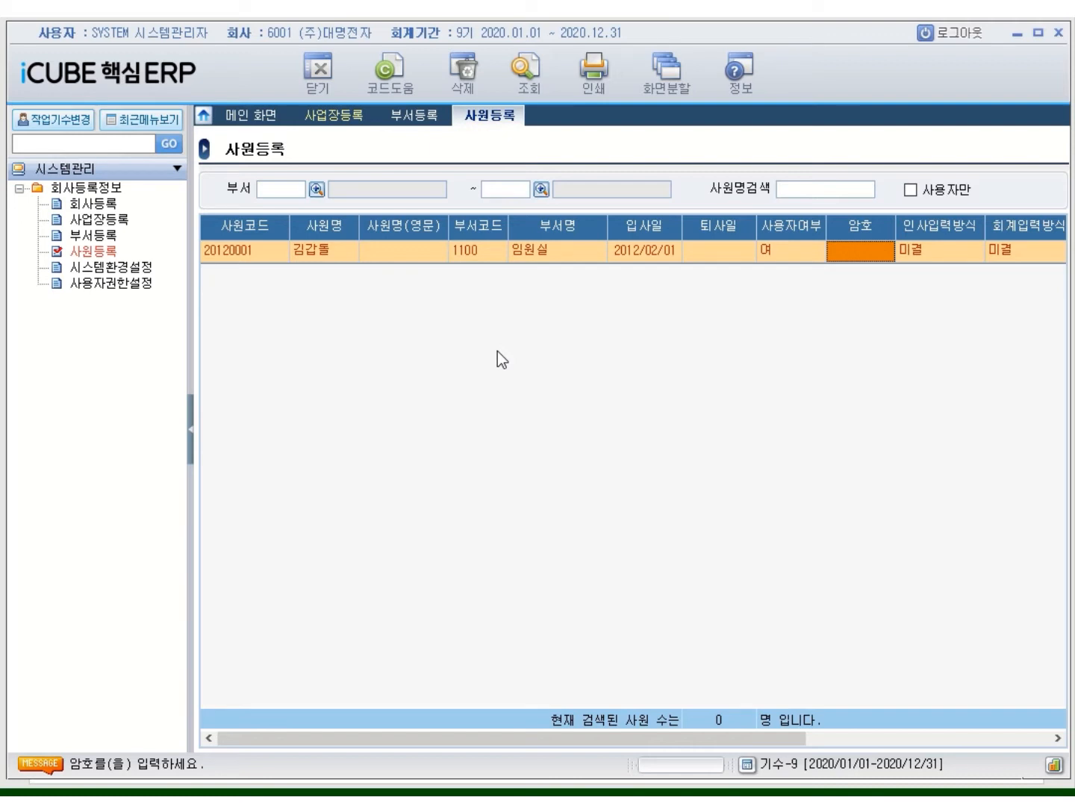
# Set HR and accounting input to 승인, keeping 회사 view and 미결 approval rights
pyautogui.press('Return')
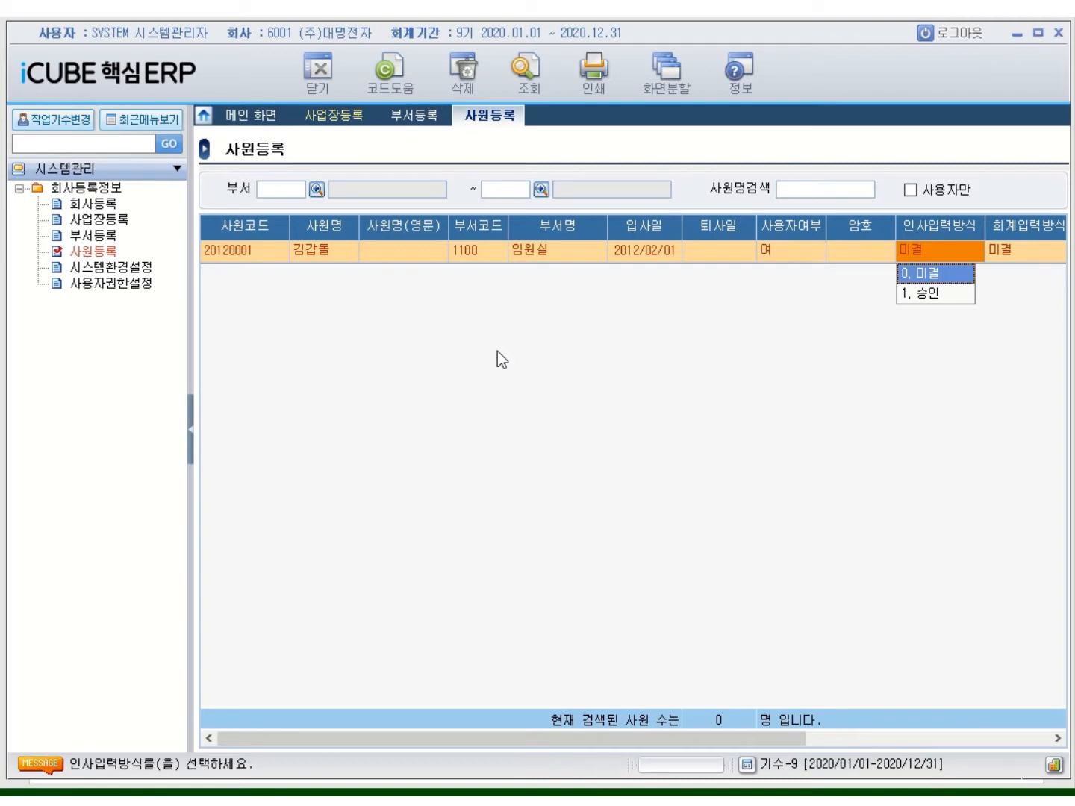
pyautogui.press('Down')
pyautogui.press('Return')
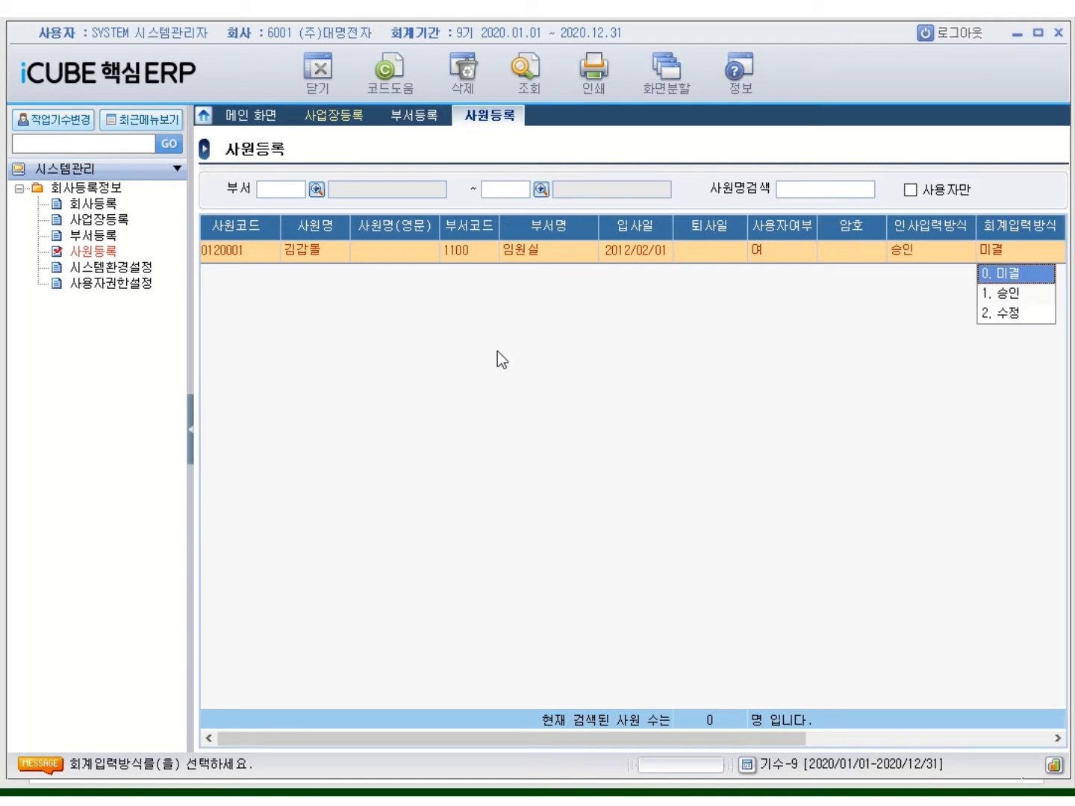
pyautogui.press('Down')
pyautogui.press('Return')
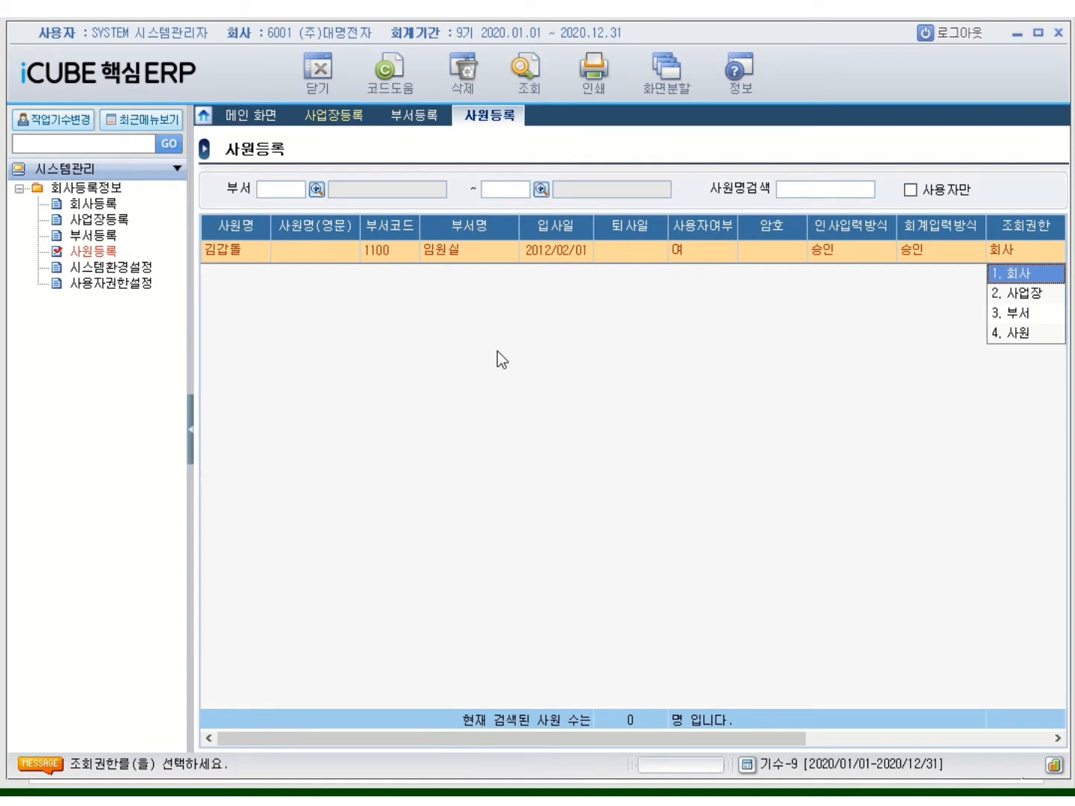
pyautogui.press('Return')
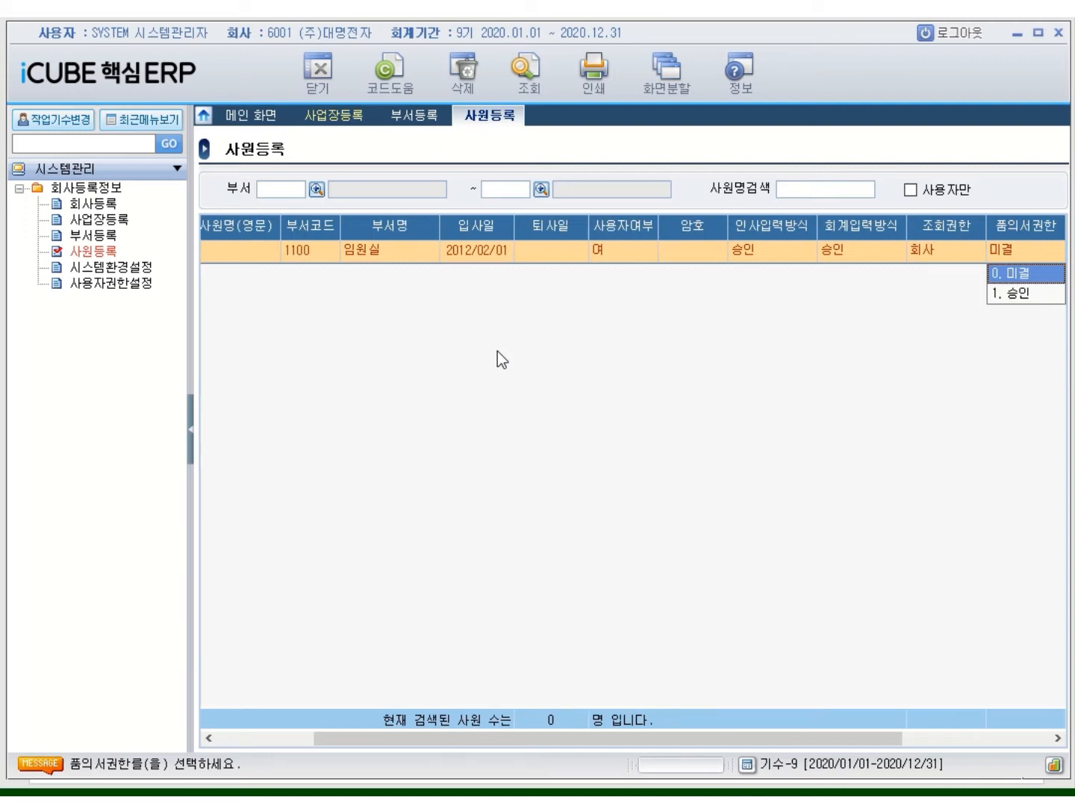
pyautogui.press('Return')
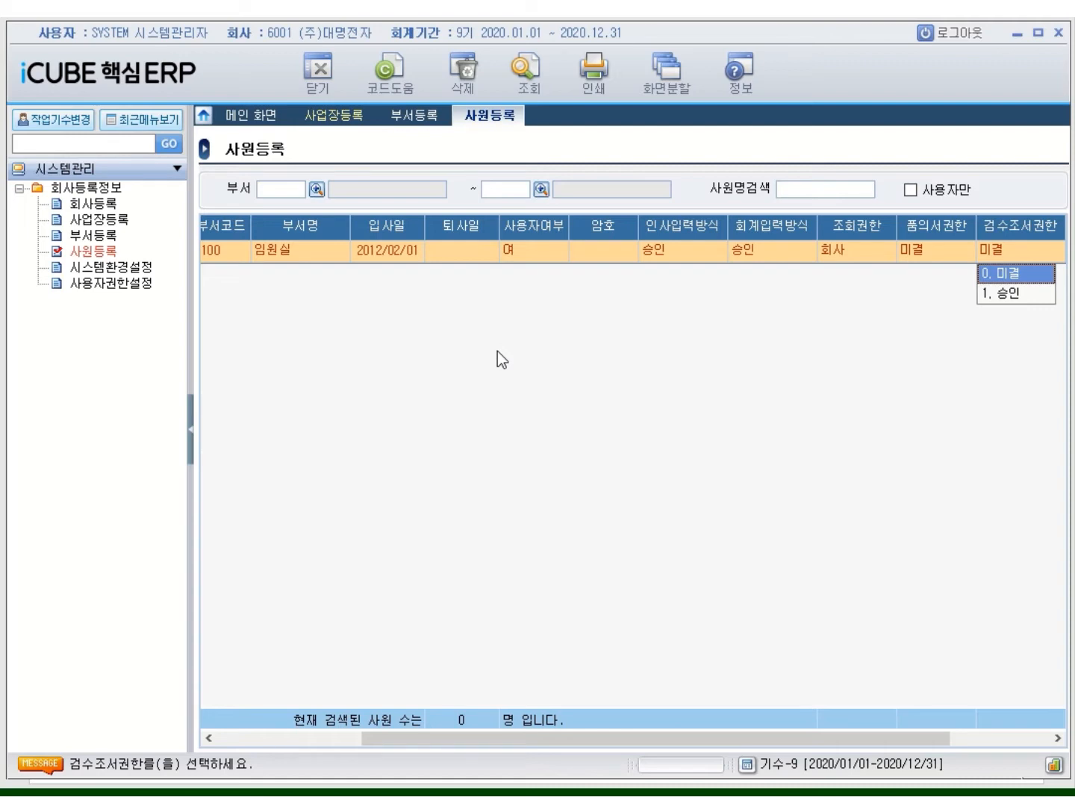
pyautogui.press('Return')
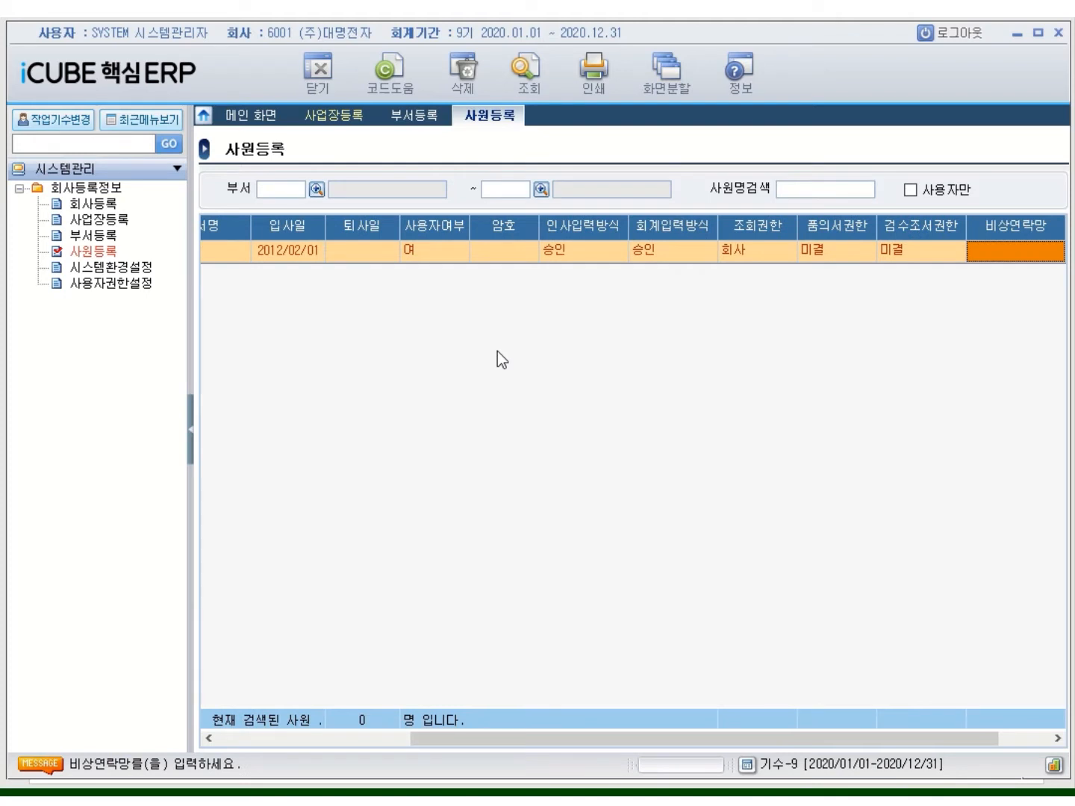
pyautogui.press('Return')
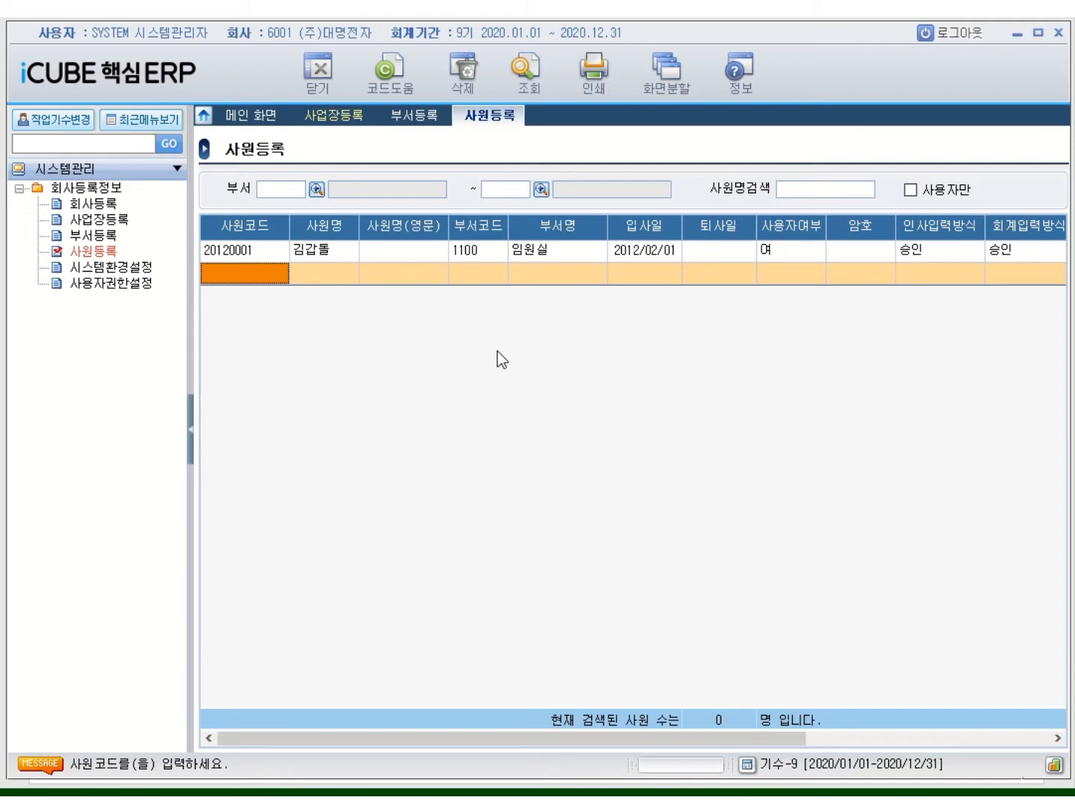
# Add employee 20120002 with the employee's name and department 1200 관리부
pyautogui.write('20120')
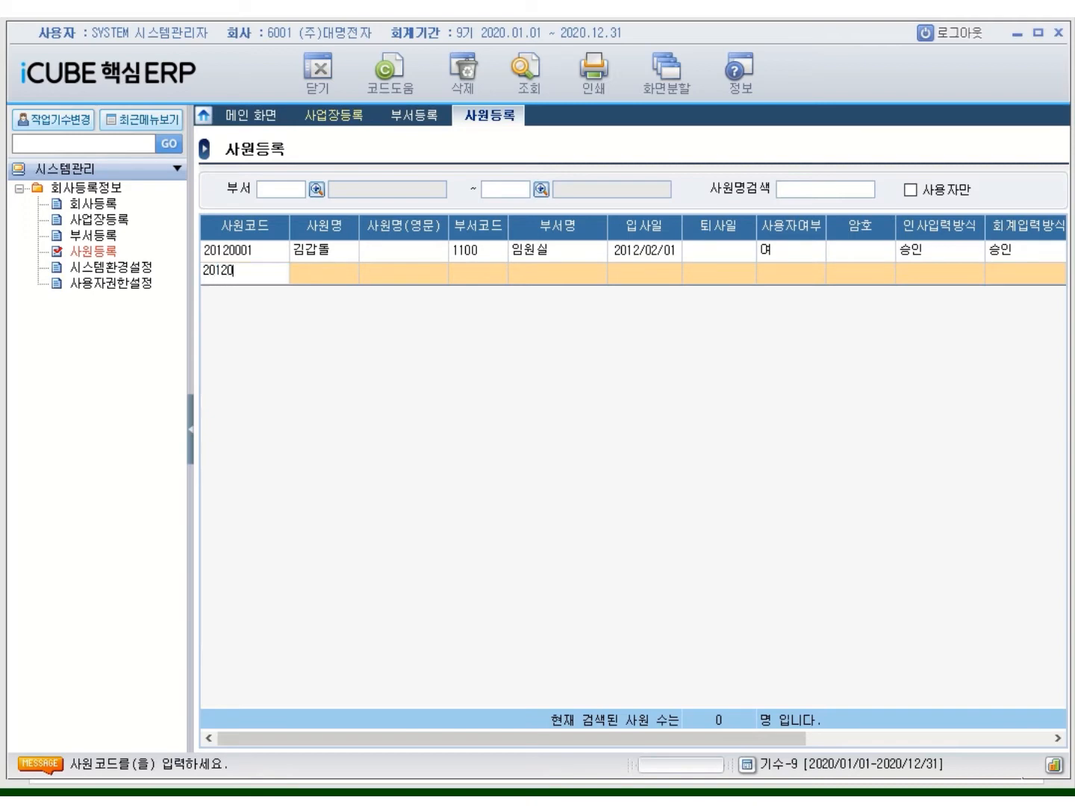
pyautogui.write('002')
pyautogui.press('Return')
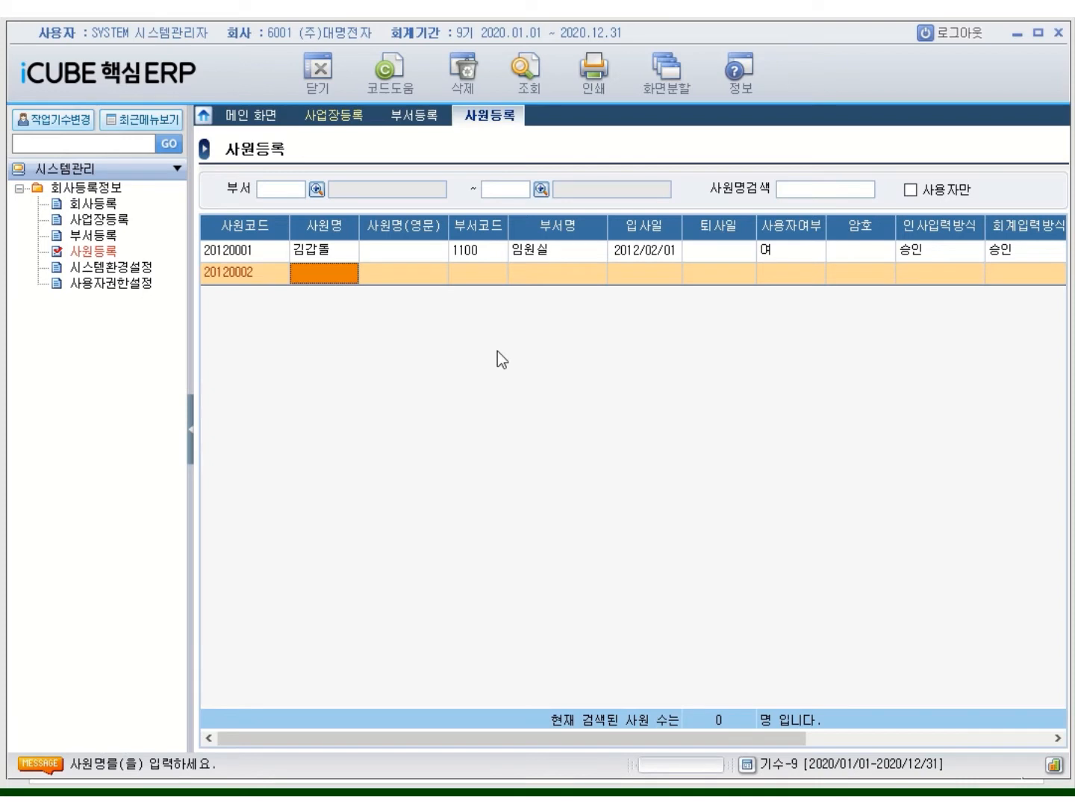
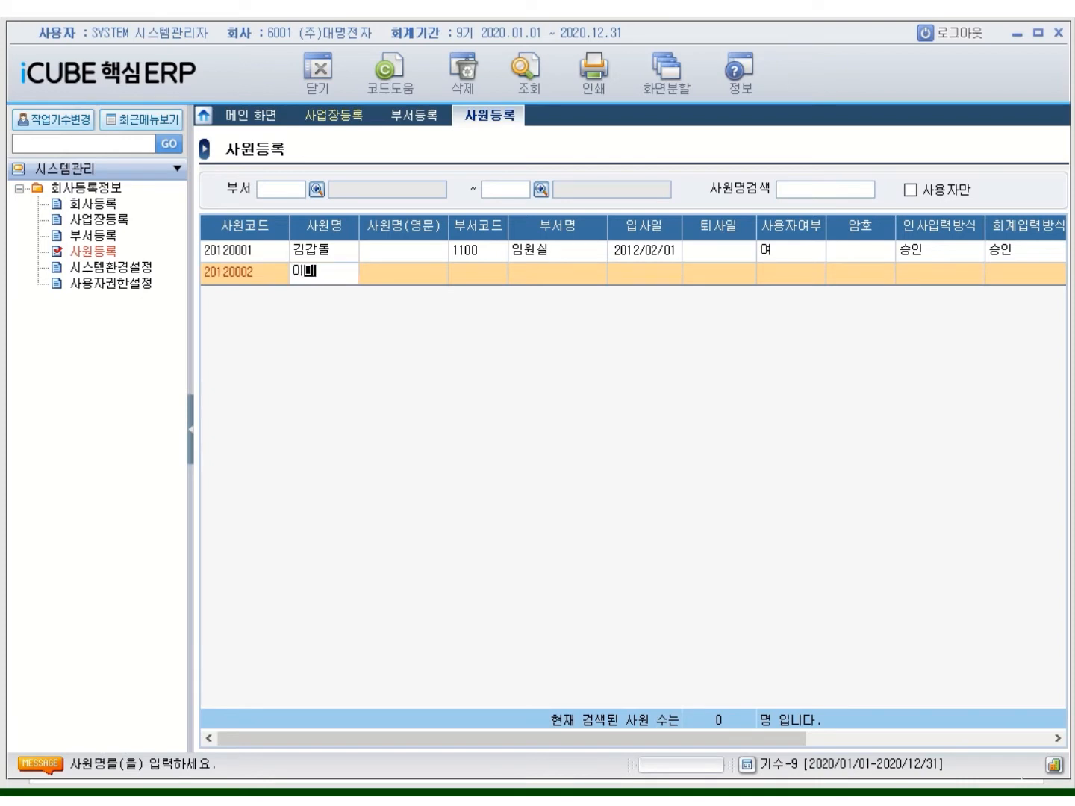
pyautogui.press('Return')
pyautogui.press('Return')
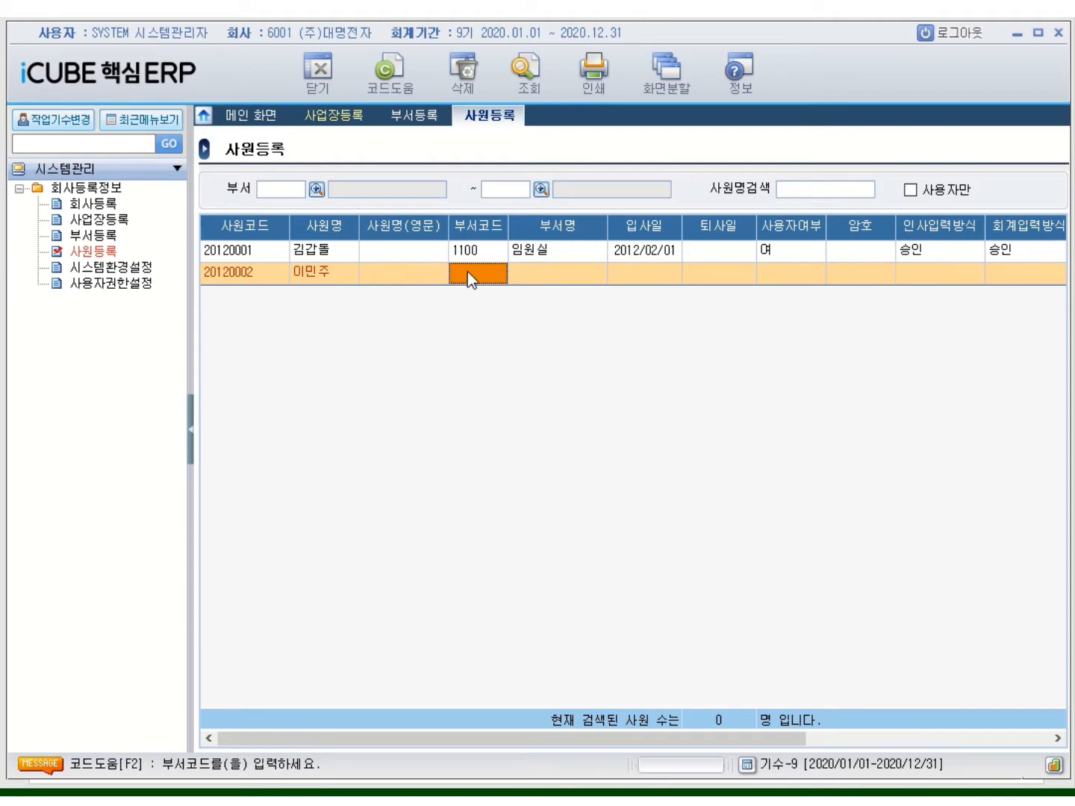
pyautogui.doubleClick(468, 272)
pyautogui.click(494, 378)
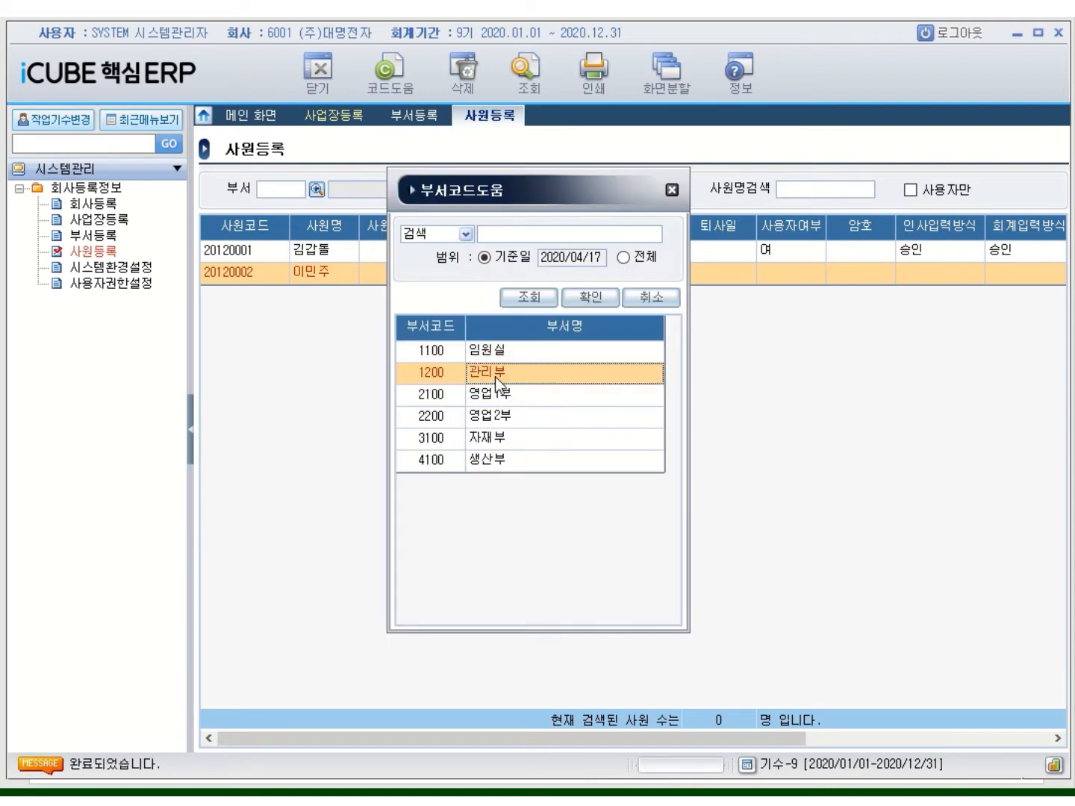
pyautogui.doubleClick(494, 374)
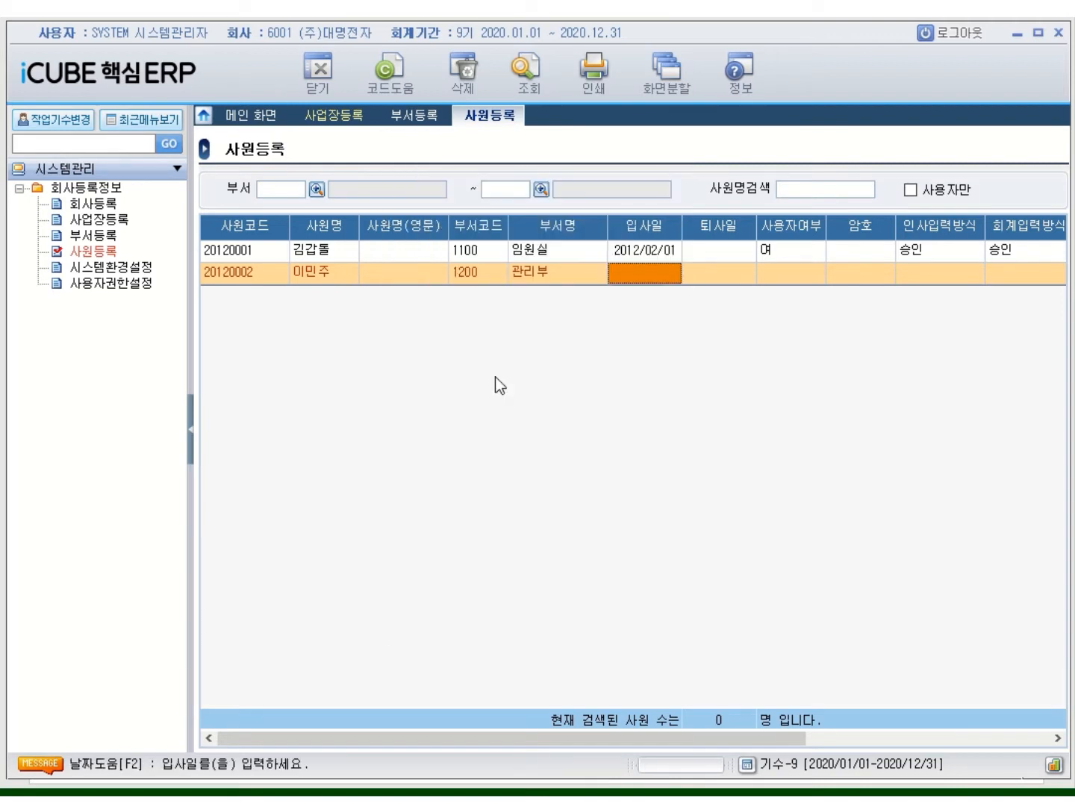
# Set hire date 2012/02/01, user 여, HR input 승인, accounting input 수정, 회사 view, 미결 proposal
pyautogui.write('2012/02/0')
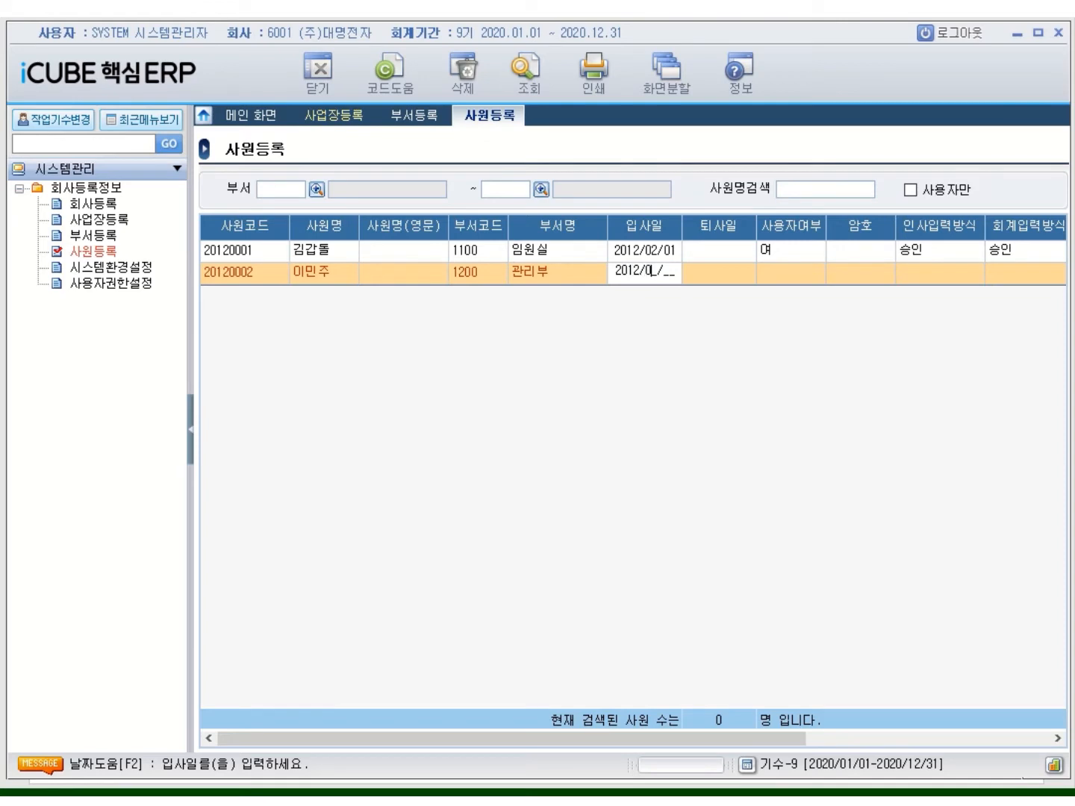
pyautogui.write('1')
pyautogui.press('Return')
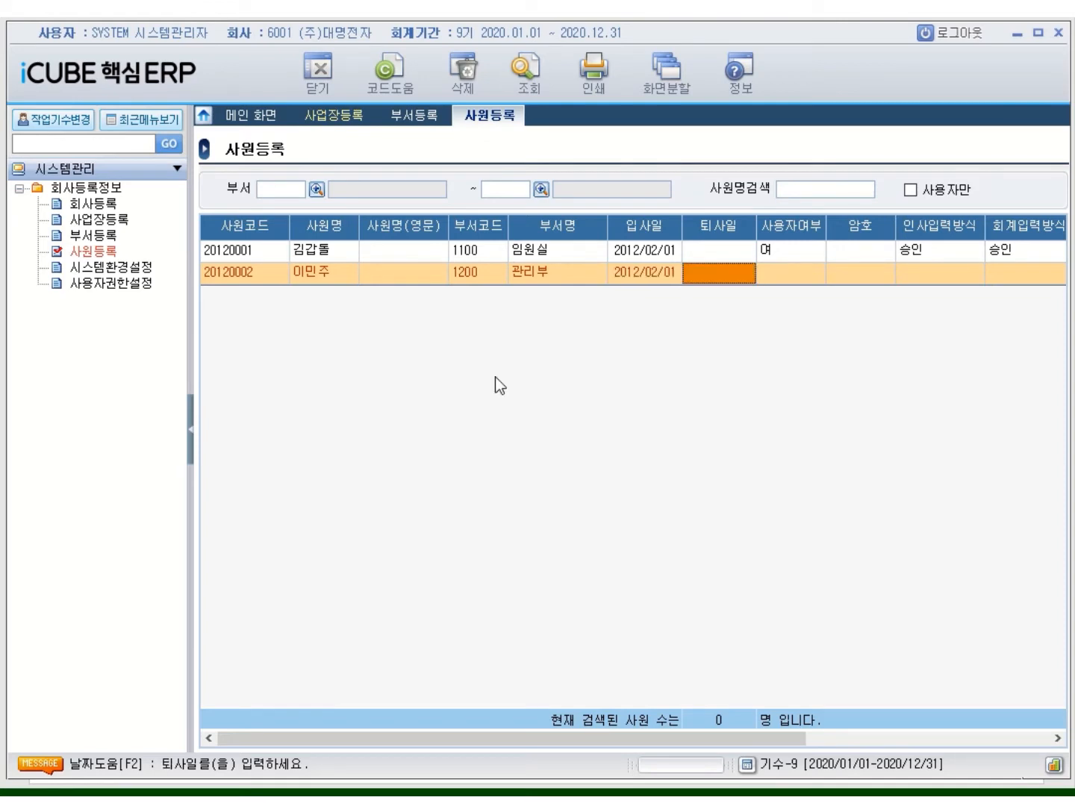
pyautogui.press('Return')
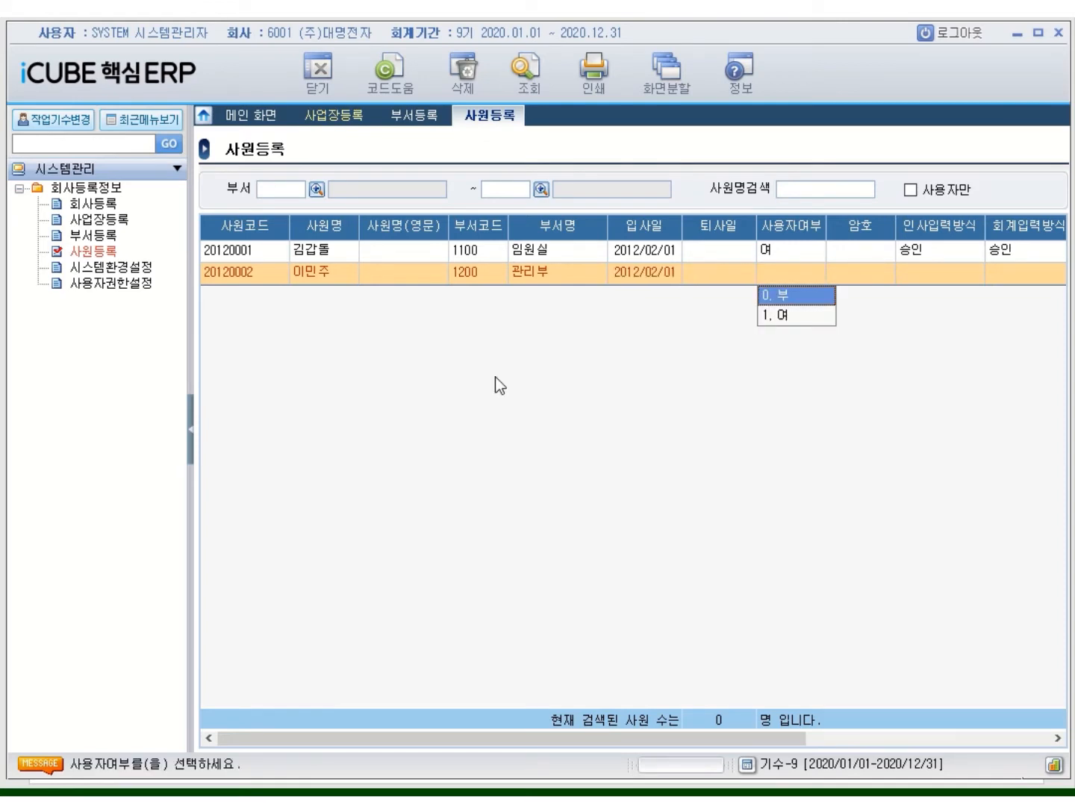
pyautogui.press('1')
pyautogui.press('Return')
pyautogui.press('Return')
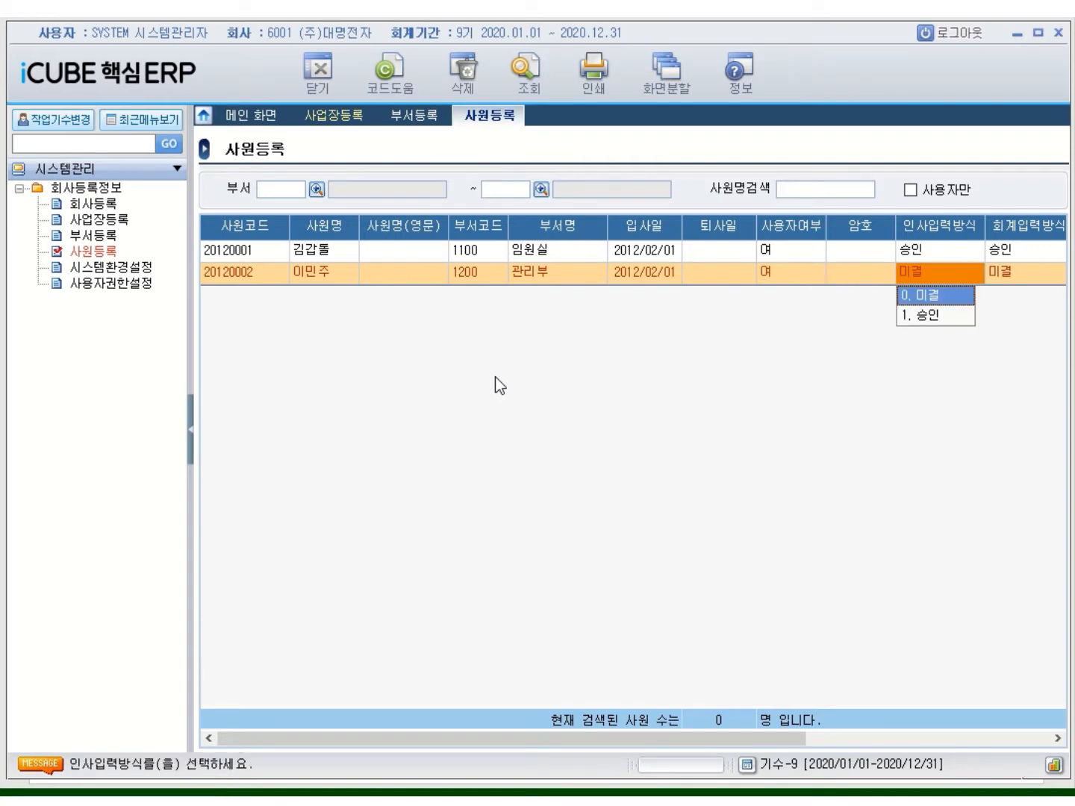
pyautogui.press('1')
pyautogui.press('Return')
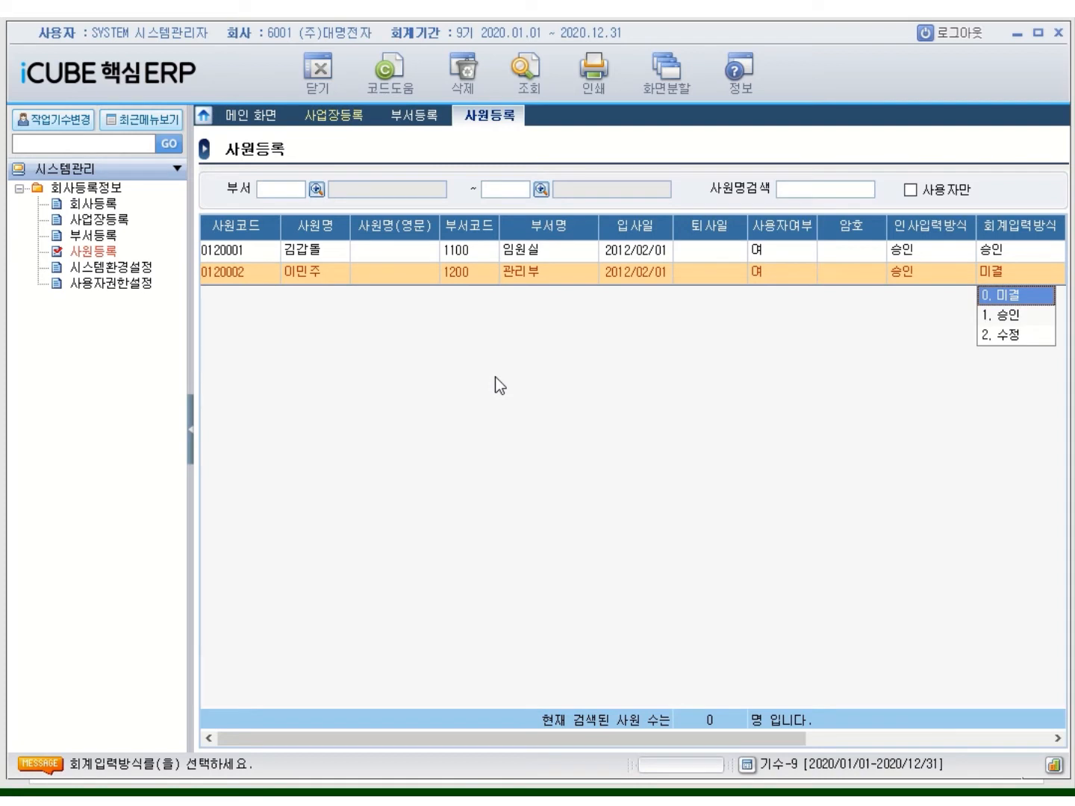
pyautogui.press('2')
pyautogui.press('Return')
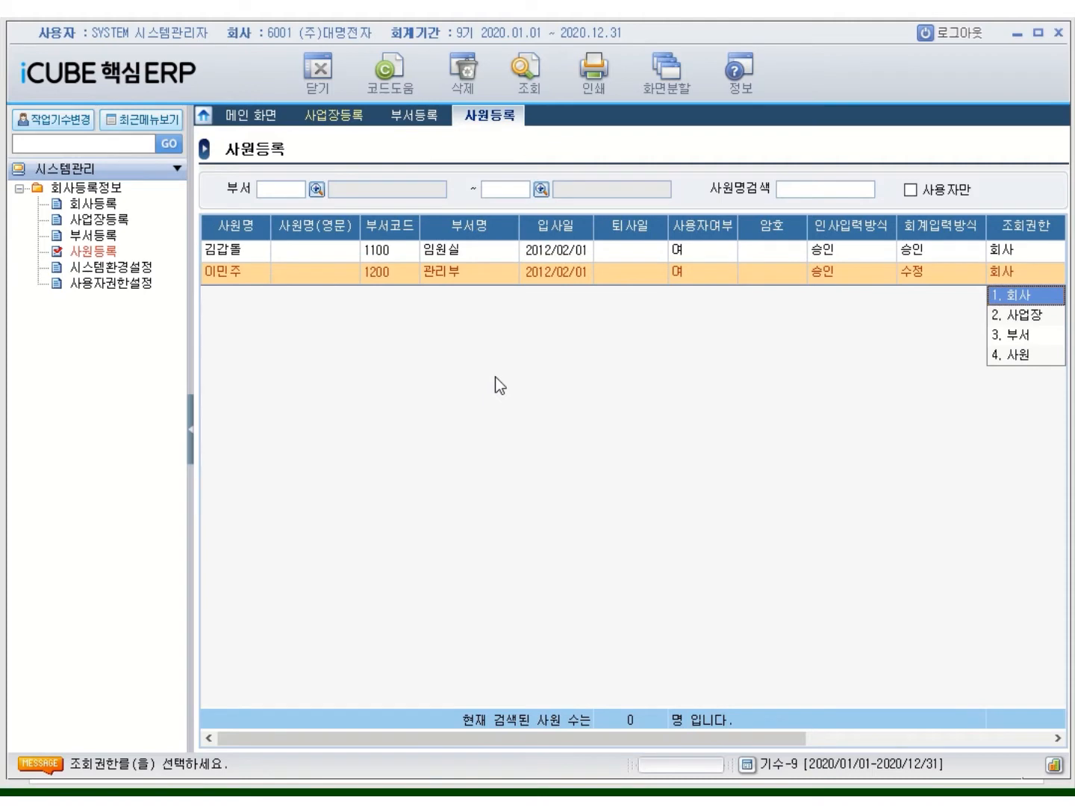
pyautogui.press('Return')
pyautogui.press('Return')
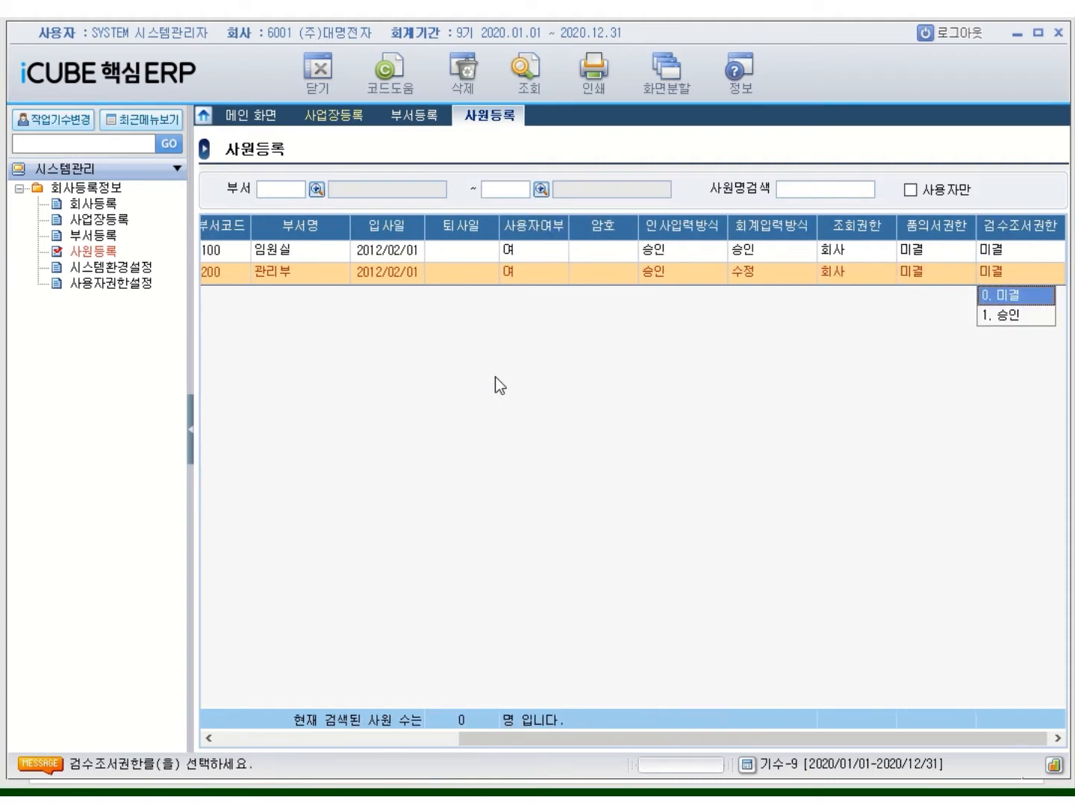
pyautogui.press('Return')
pyautogui.press('Return')
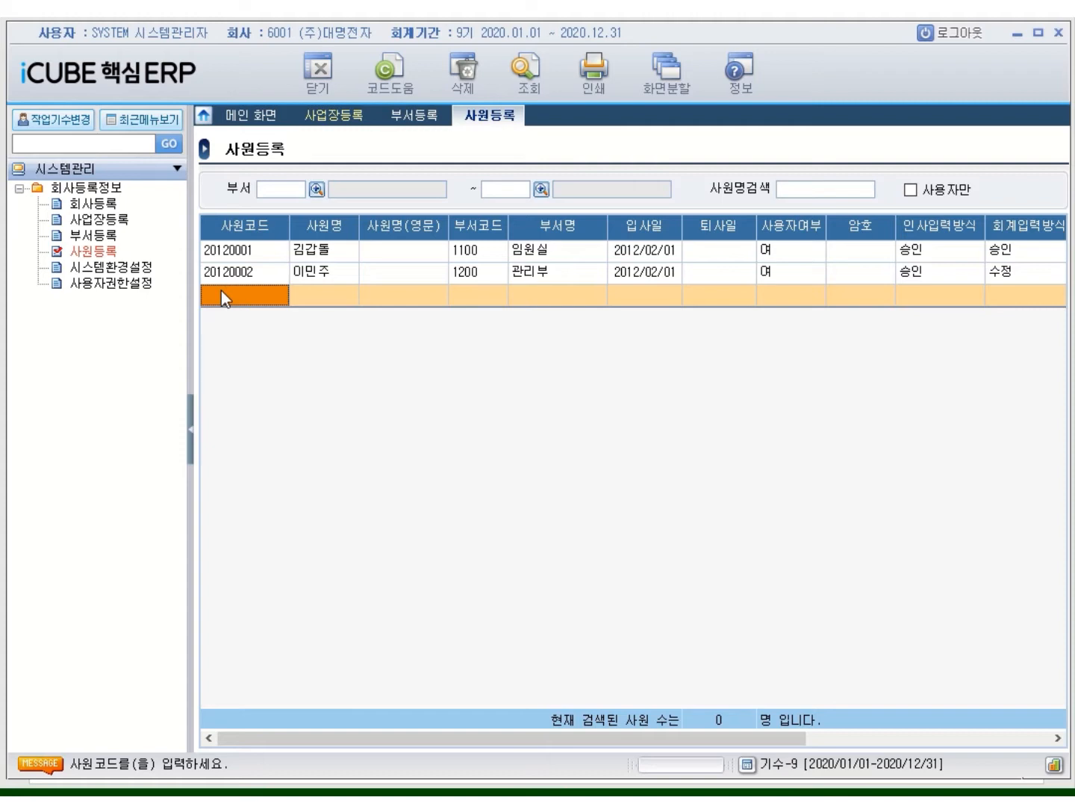
# Show the 회계입력방식 dropdown options for employee 20120002
pyautogui.click(1005, 270)
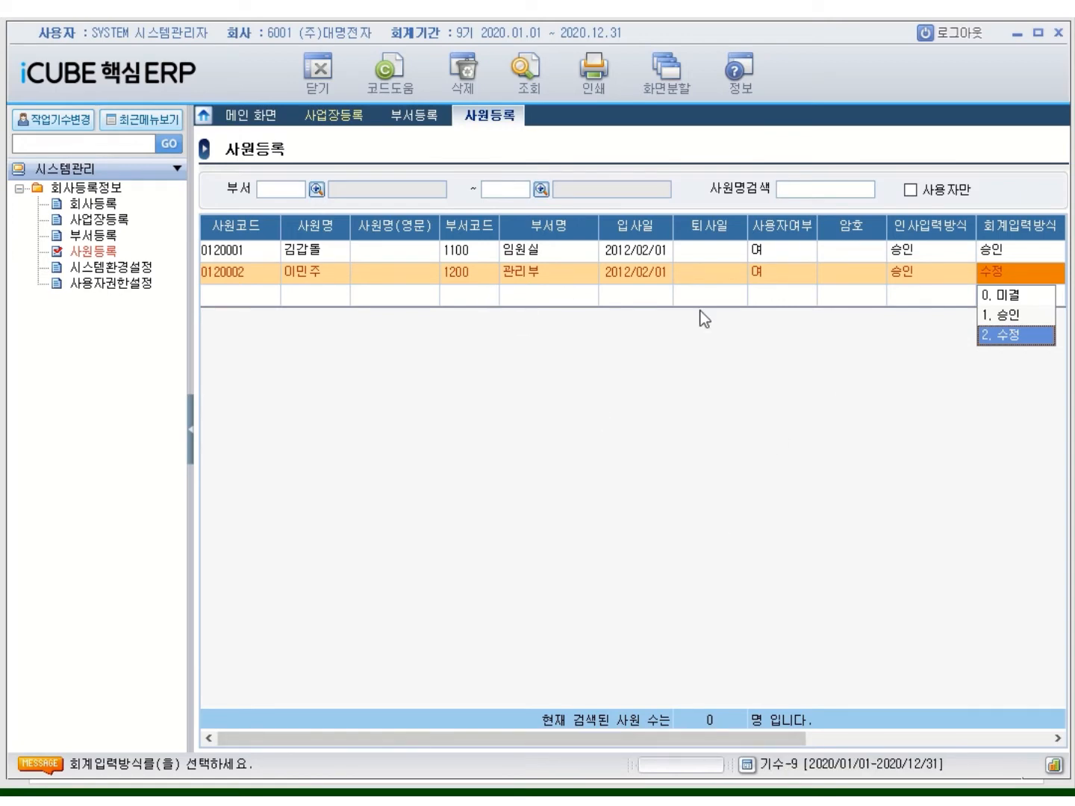
pyautogui.click(795, 740)
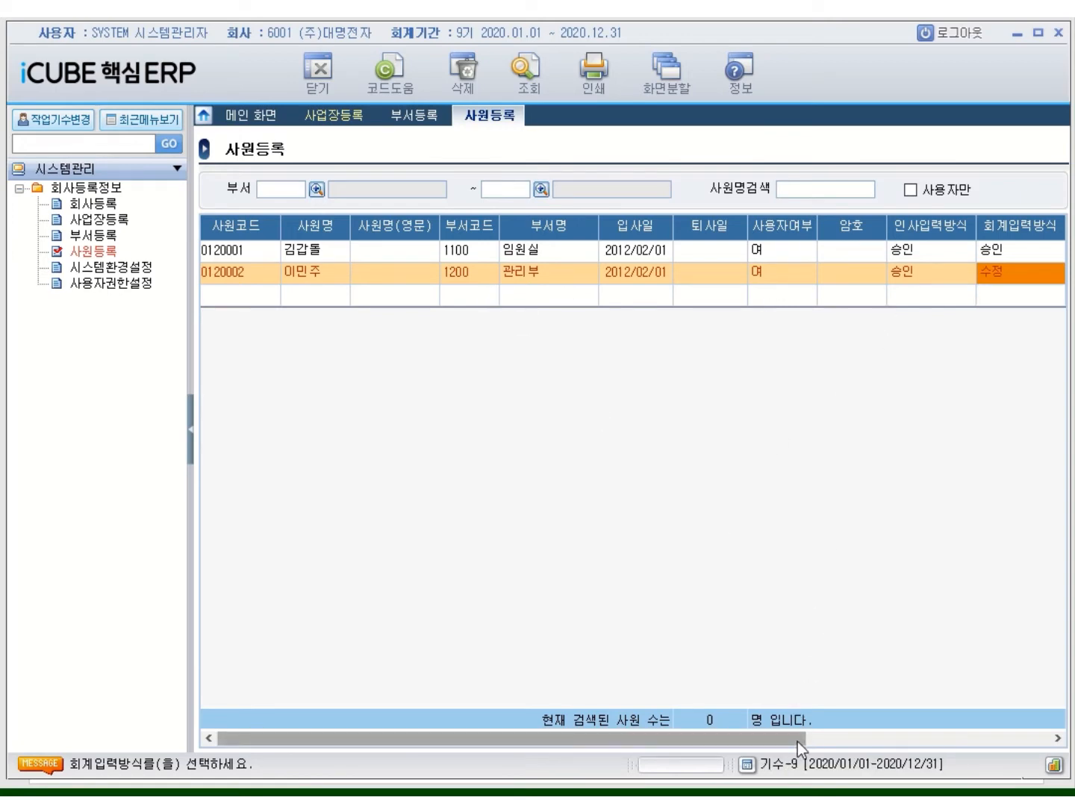
pyautogui.click(919, 741)
pyautogui.click(754, 272)
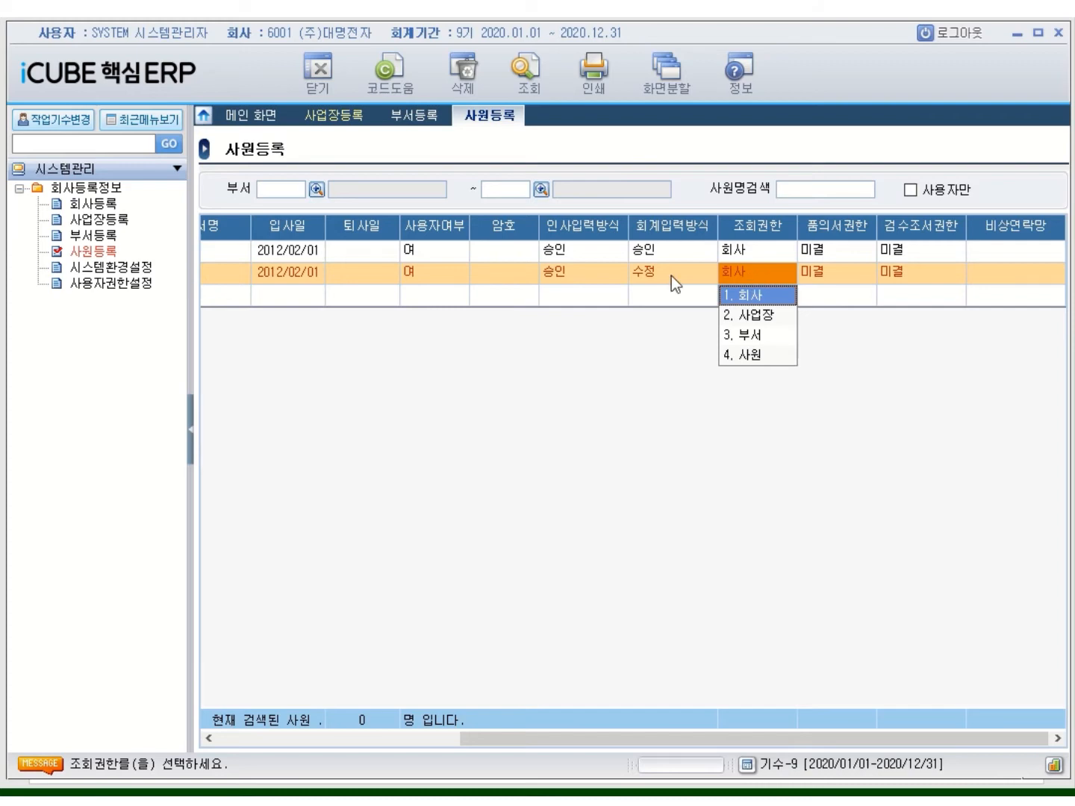
pyautogui.click(568, 739)
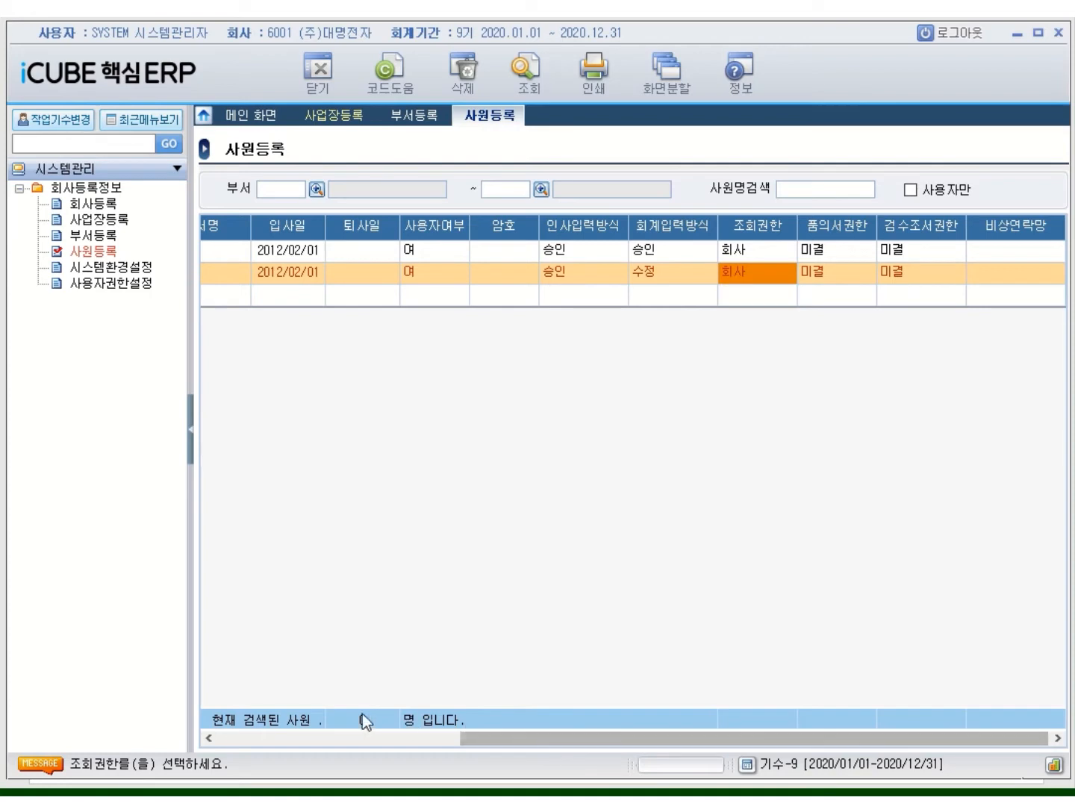
pyautogui.moveTo(476, 738); pyautogui.dragTo(191, 682)
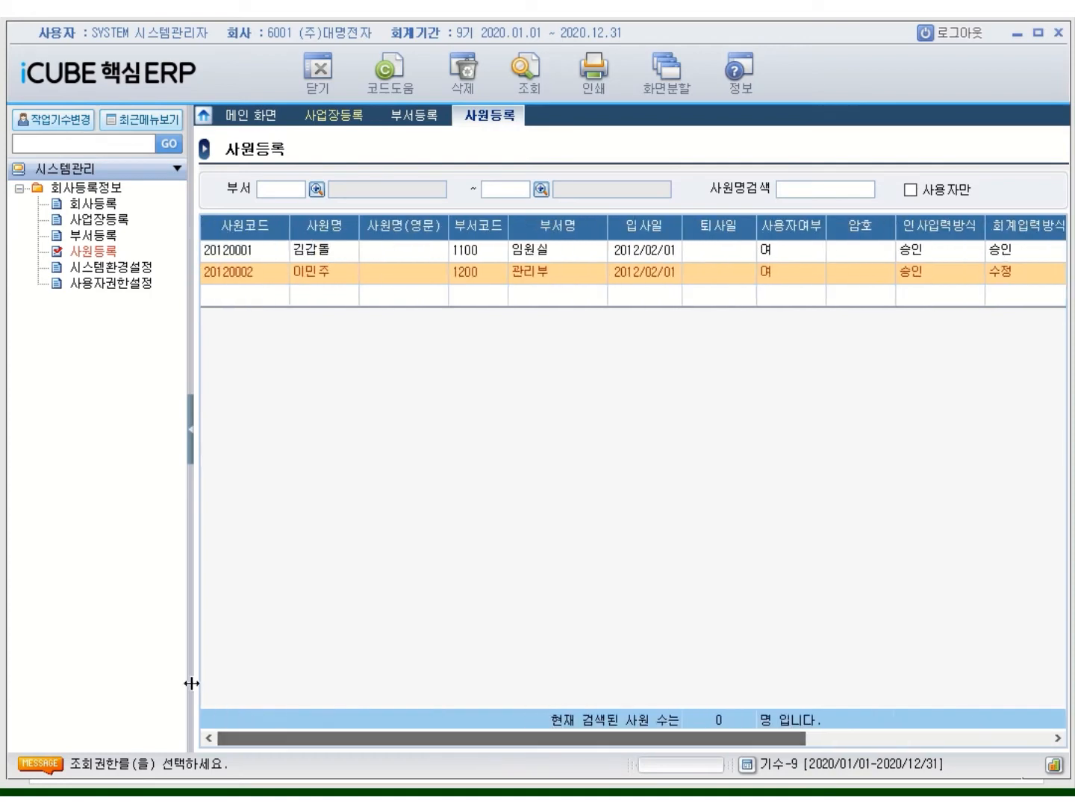
pyautogui.click(233, 295)
# Enter employee 20120003 with the employee's name, department 2100 영업1부, hired 2012/04/30
pyautogui.write('2')
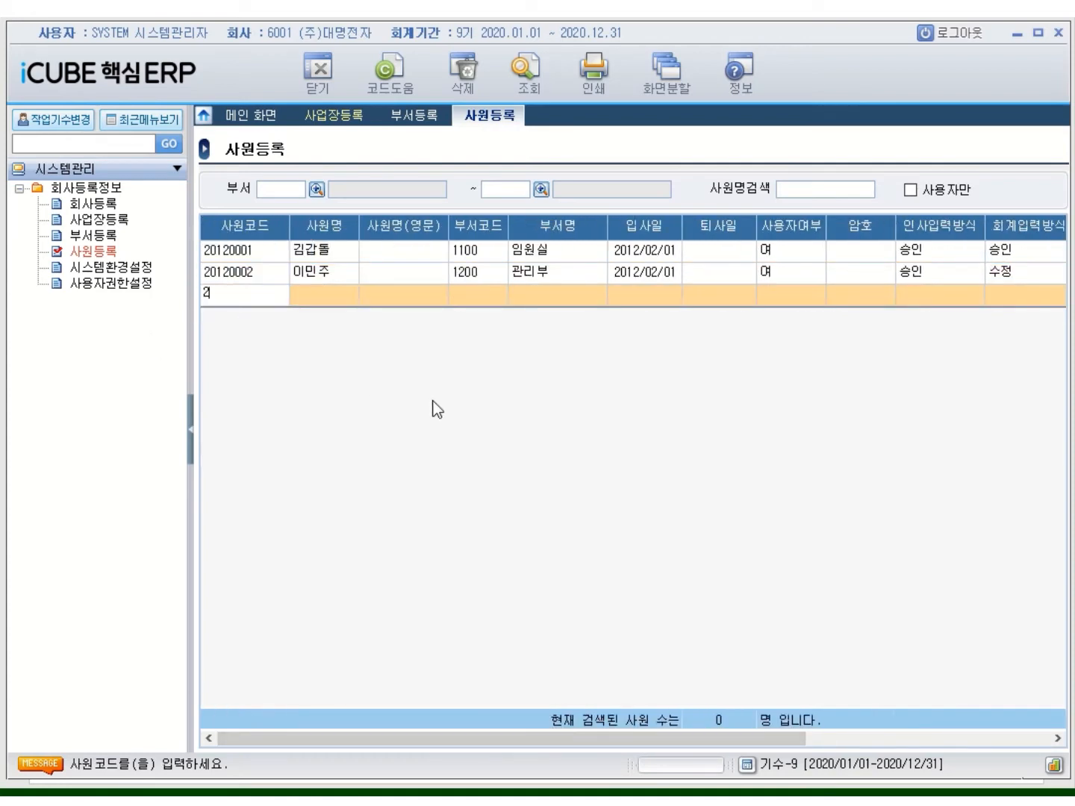
pyautogui.write('0120003')
pyautogui.press('Return')
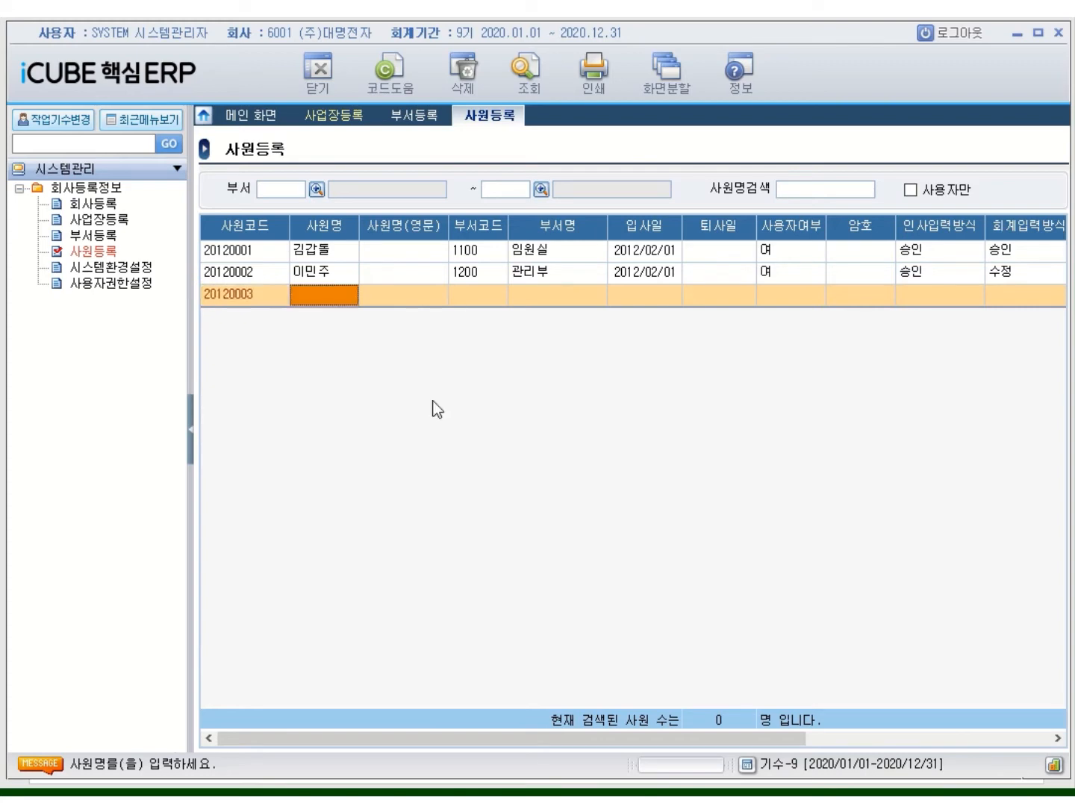
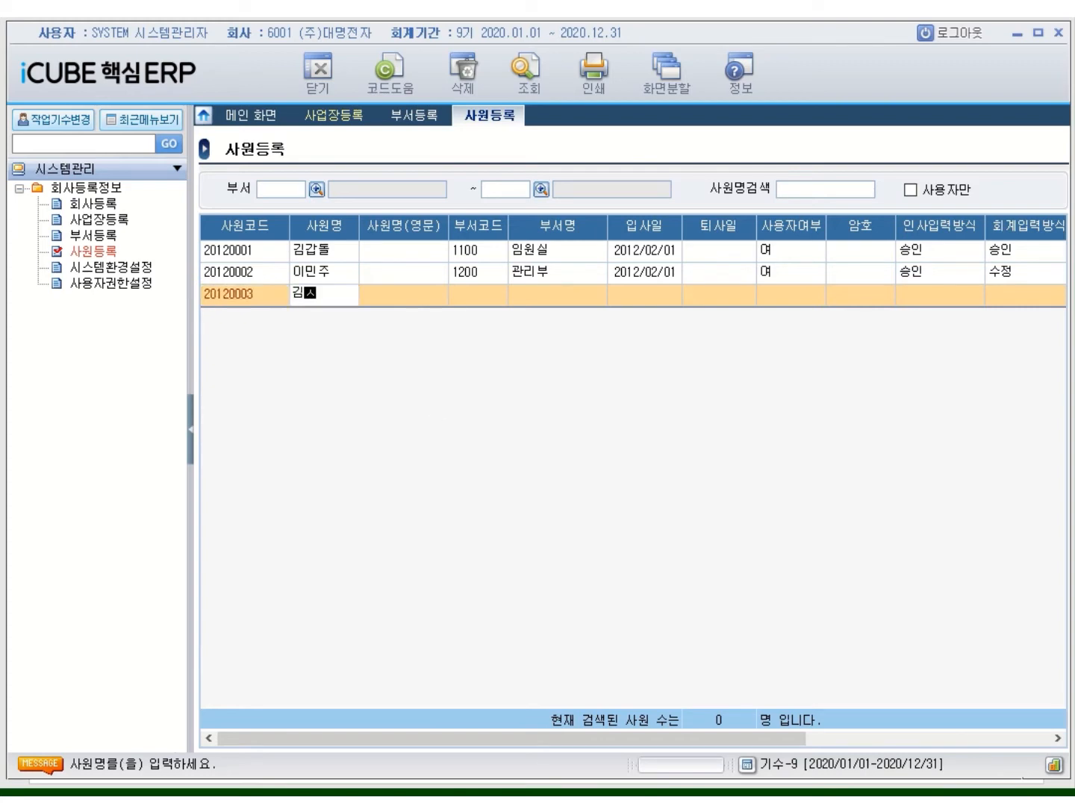
pyautogui.press('Return')
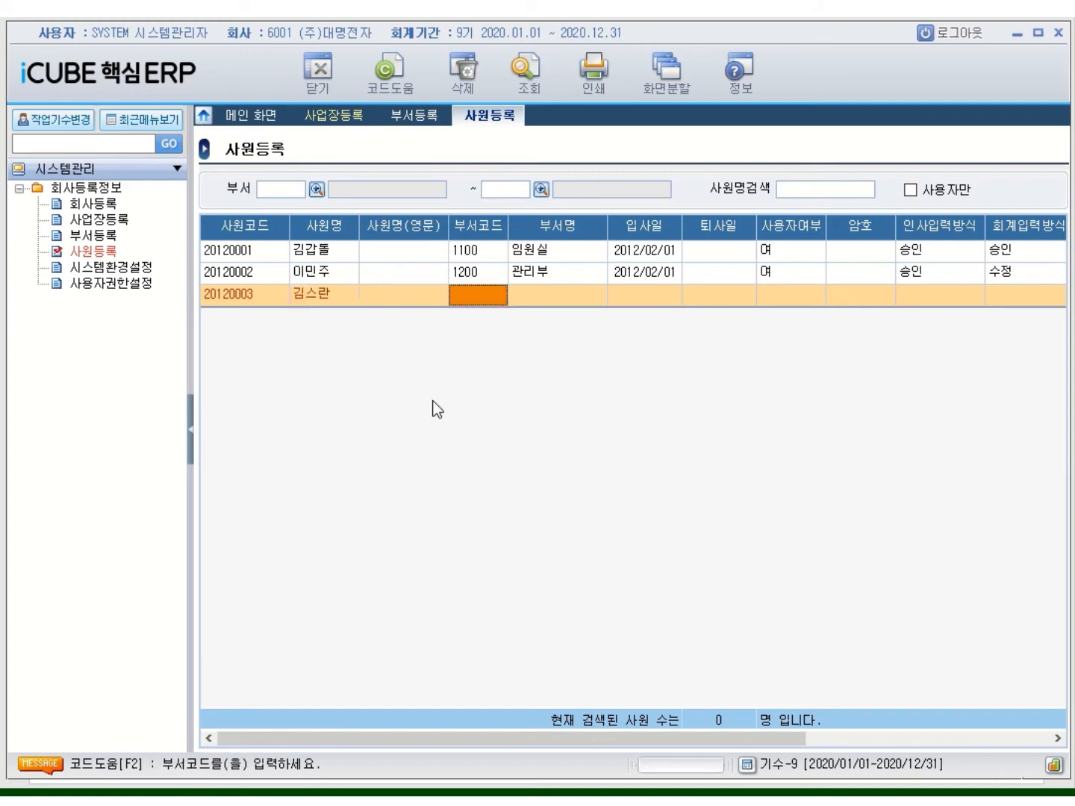
pyautogui.write('2100')
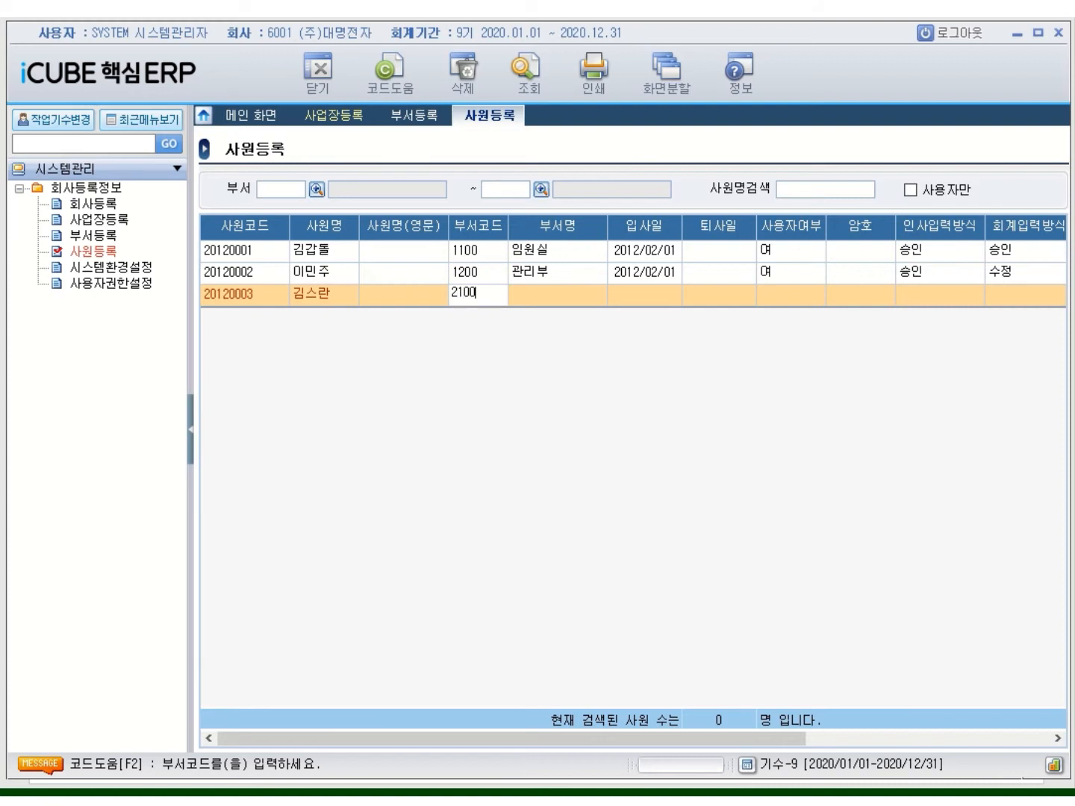
pyautogui.press('Return')
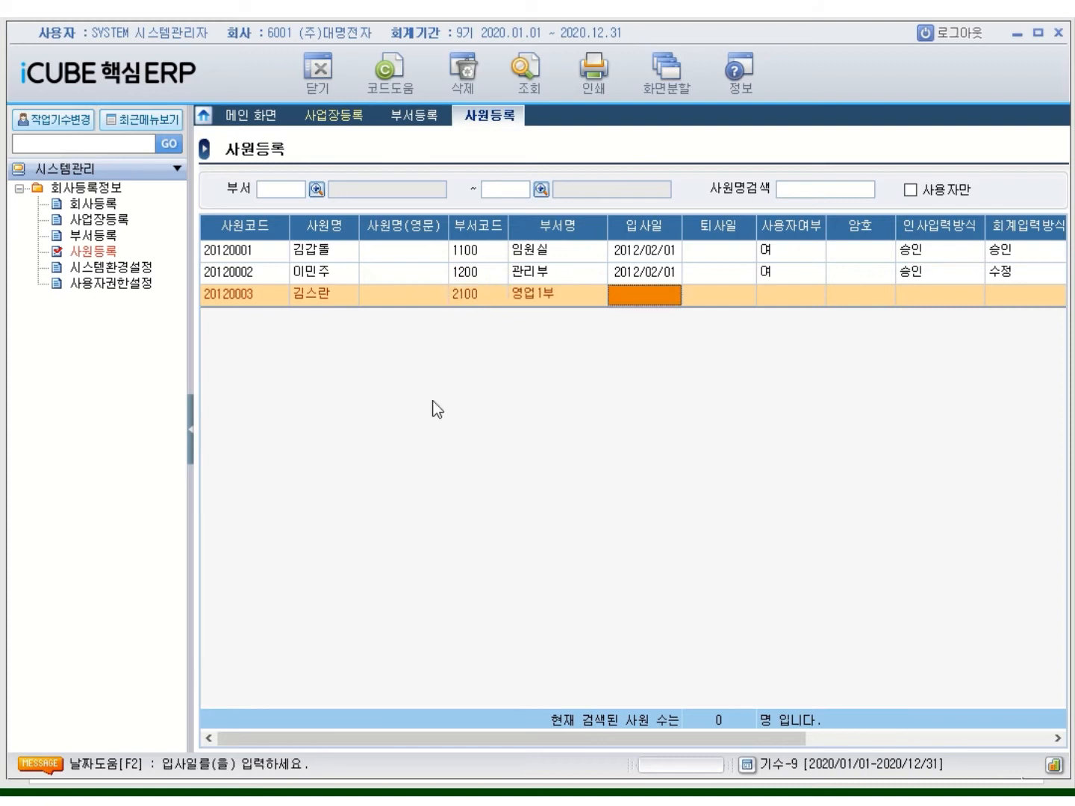
pyautogui.write('2012/04/')
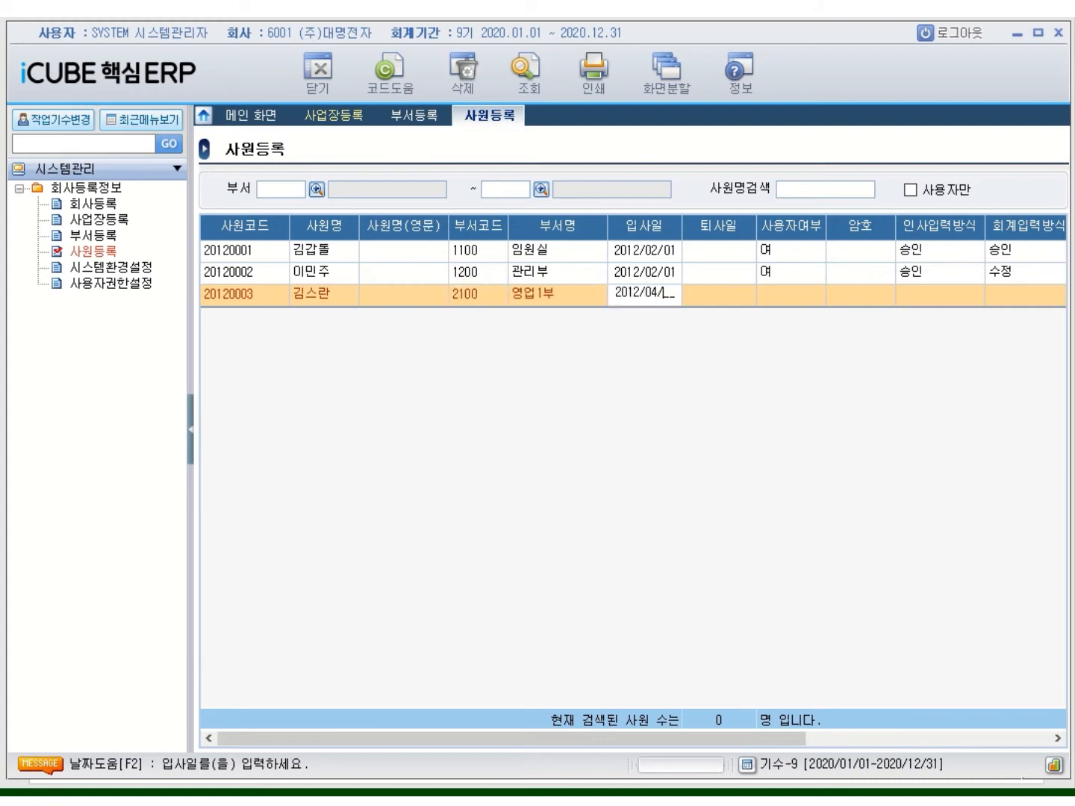
pyautogui.write('30')
pyautogui.press('Return')
# Make the employee a user with 미결 input methods, 사업장 view and 승인 품의서 rights
pyautogui.press('Return')
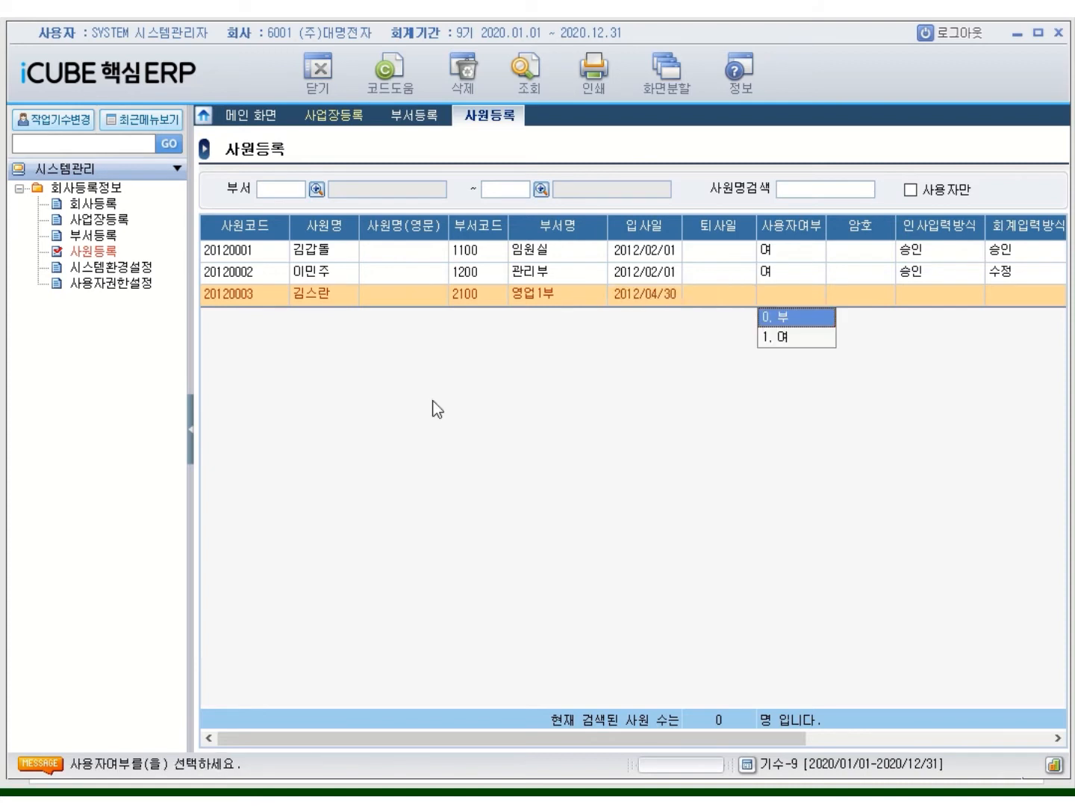
pyautogui.press('1')
pyautogui.press('Return')
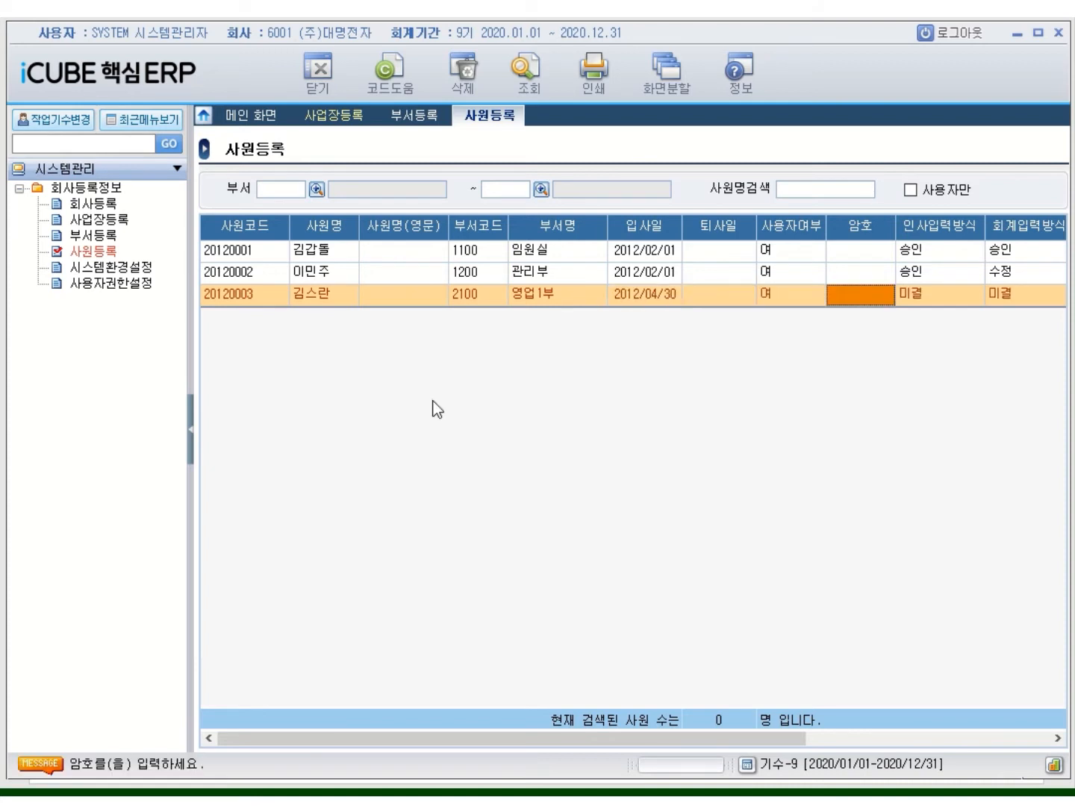
pyautogui.press('Return')
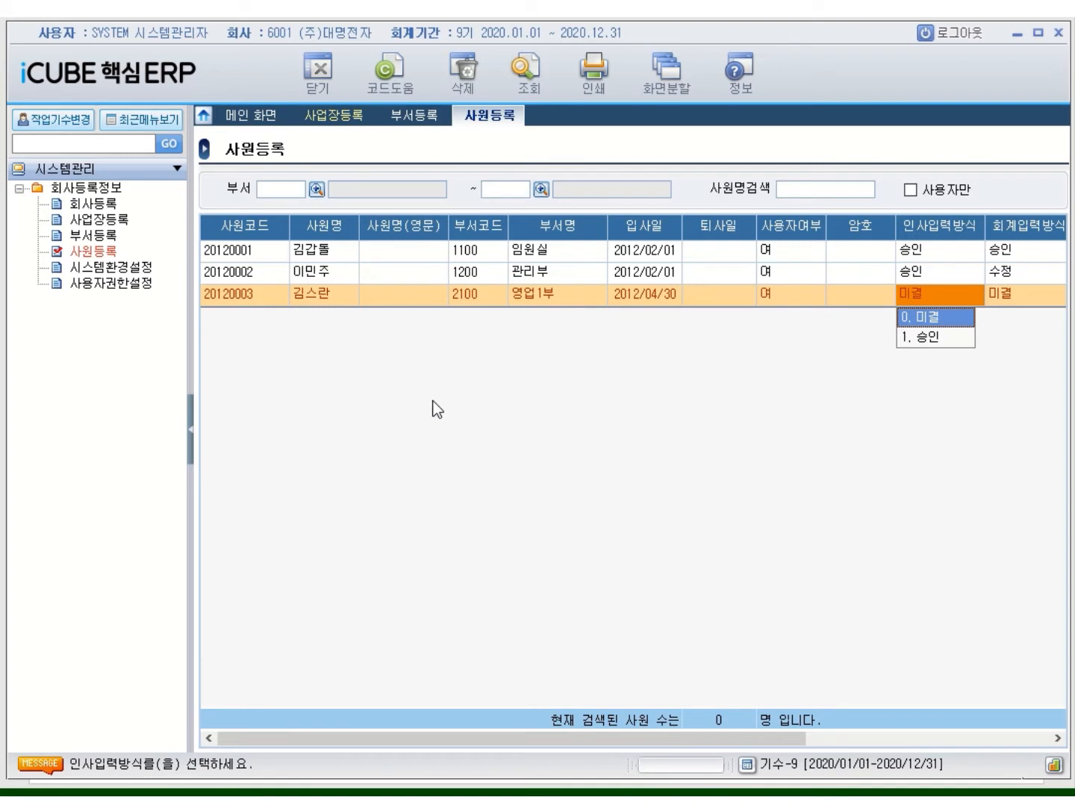
pyautogui.press('Return')
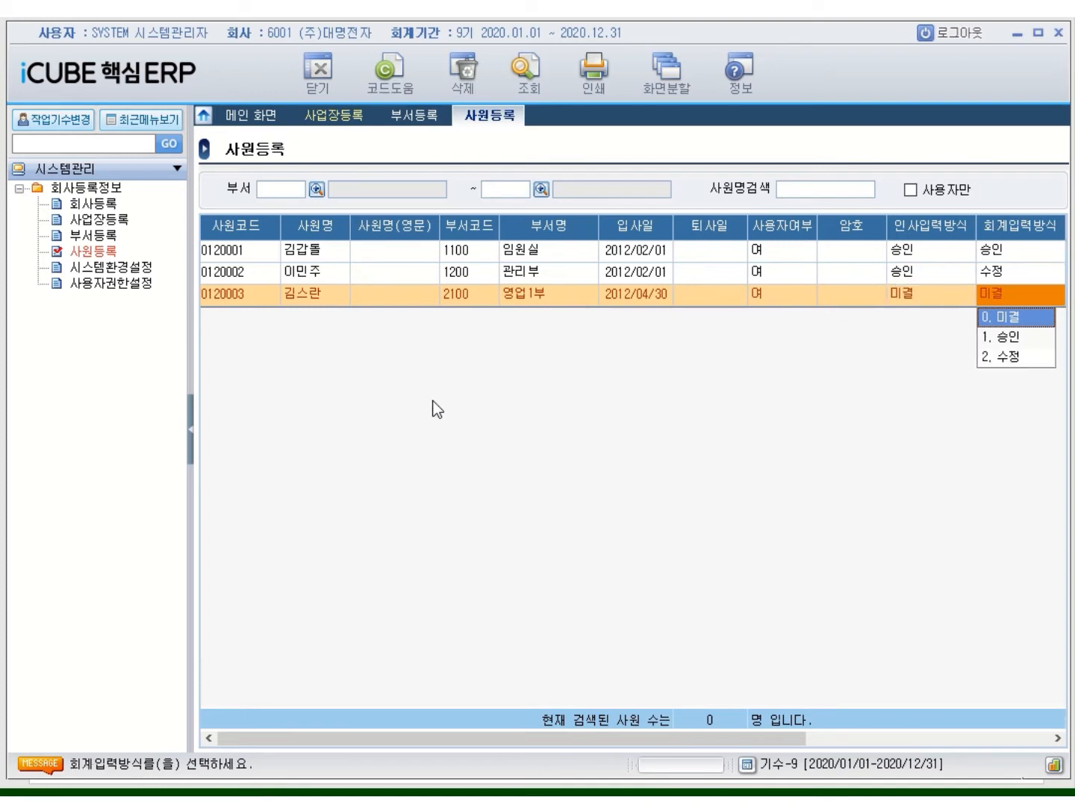
pyautogui.press('Return')
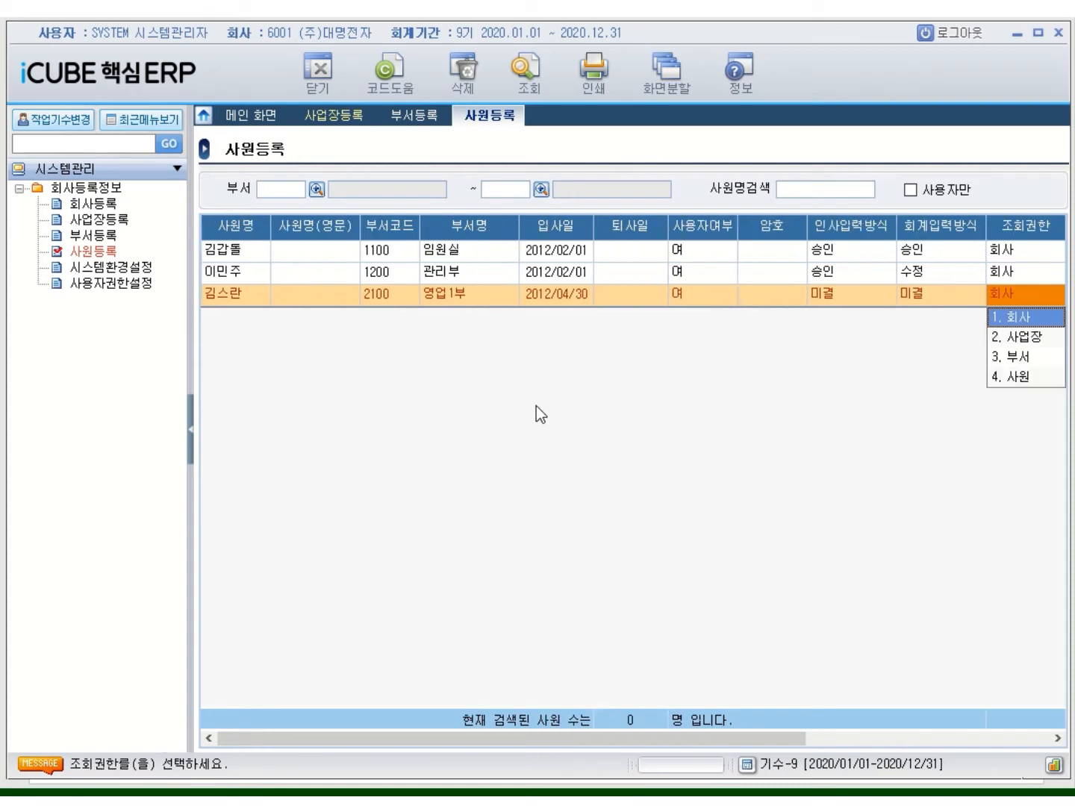
pyautogui.click(1019, 339)
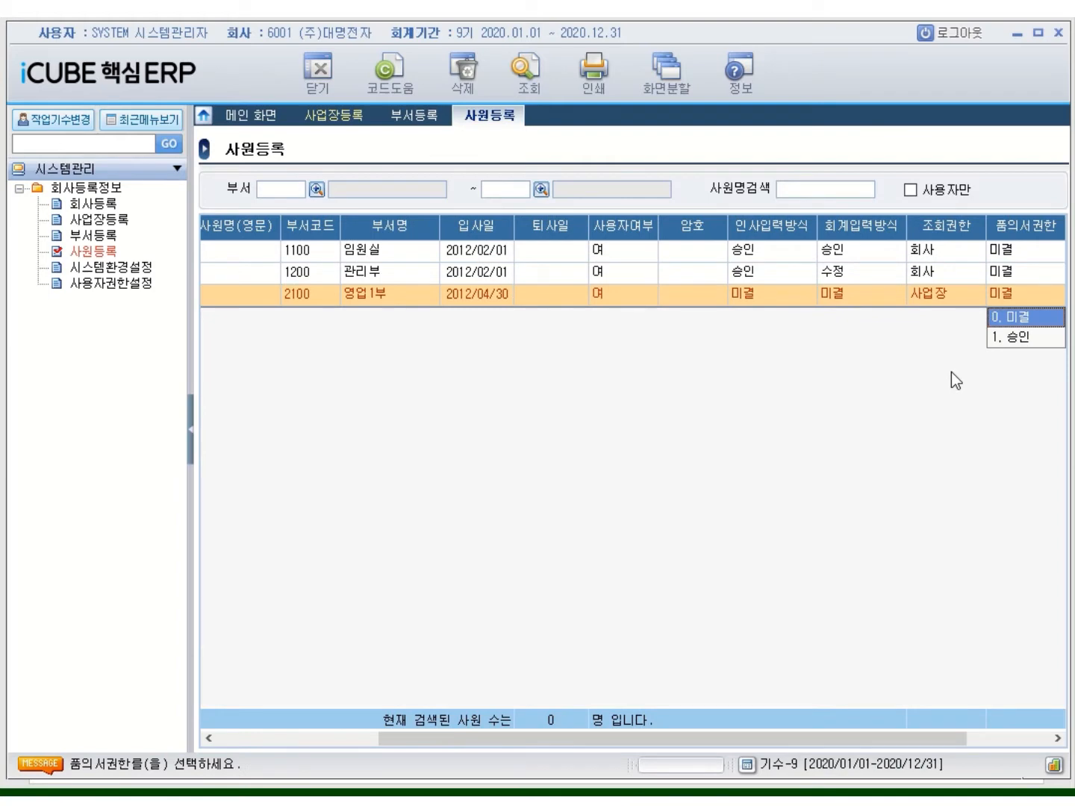
pyautogui.click(1018, 337)
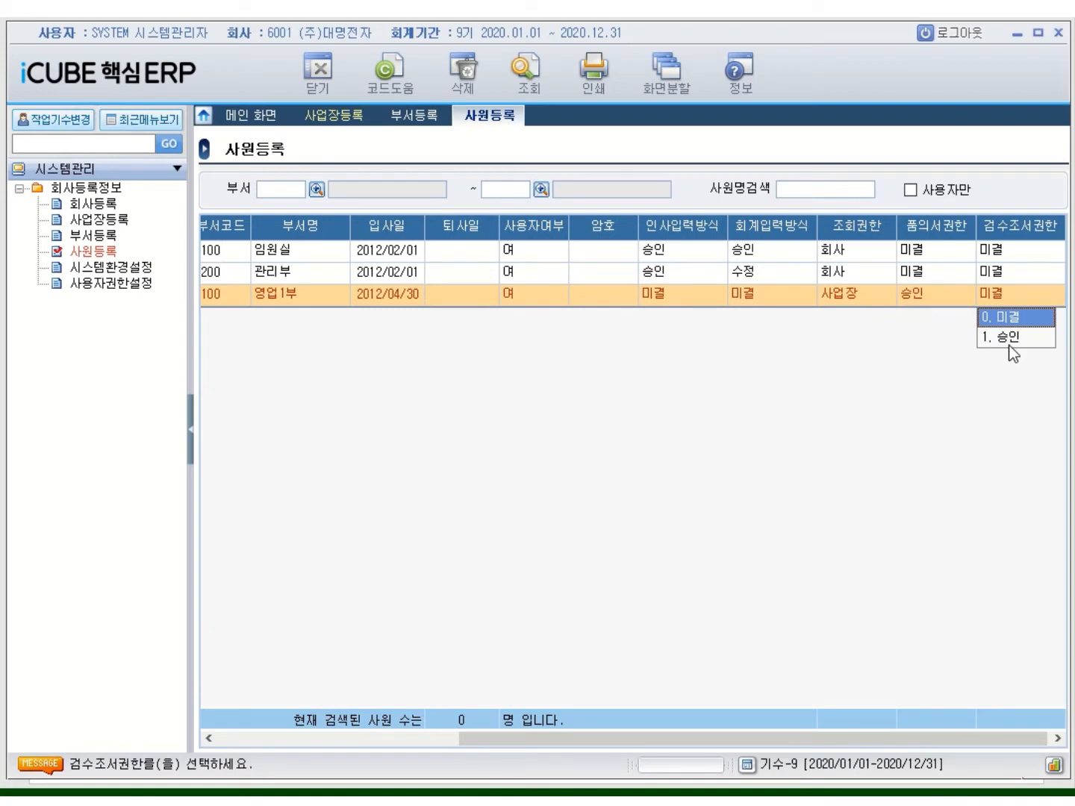
pyautogui.press('Return')
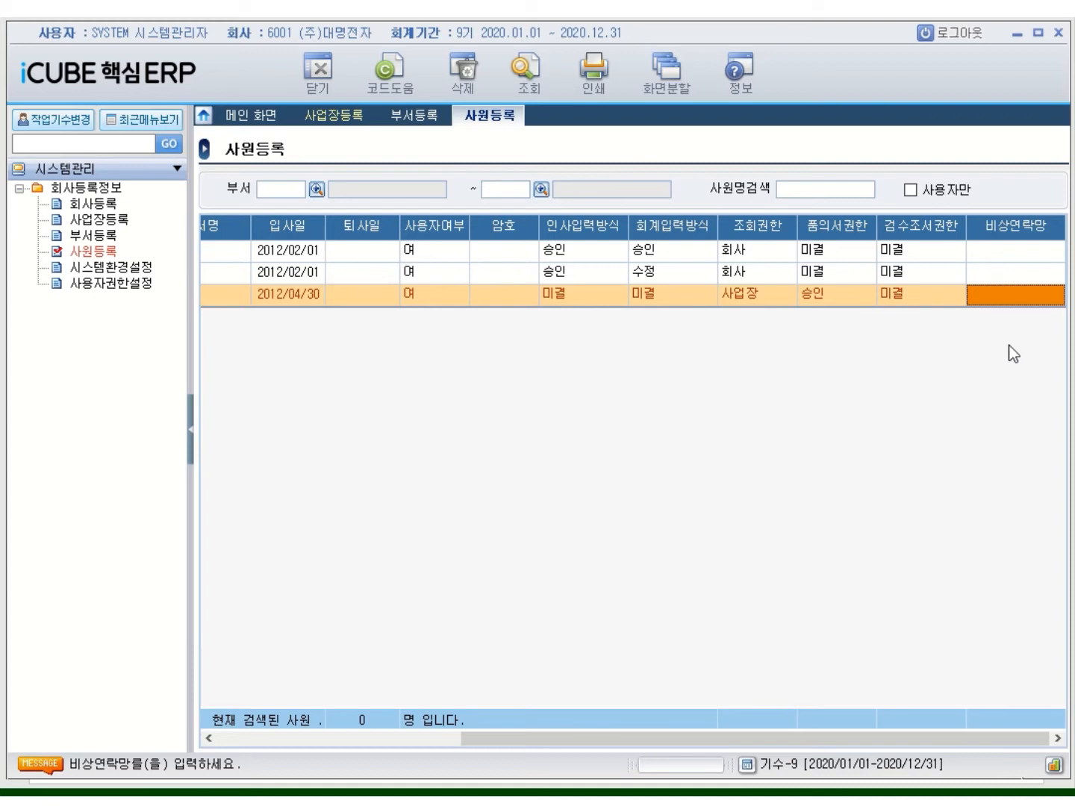
# Start a new row for employee 20120004 with the employee's name, department 2200 영업2부, hired 2012/05/08
pyautogui.press('Return')
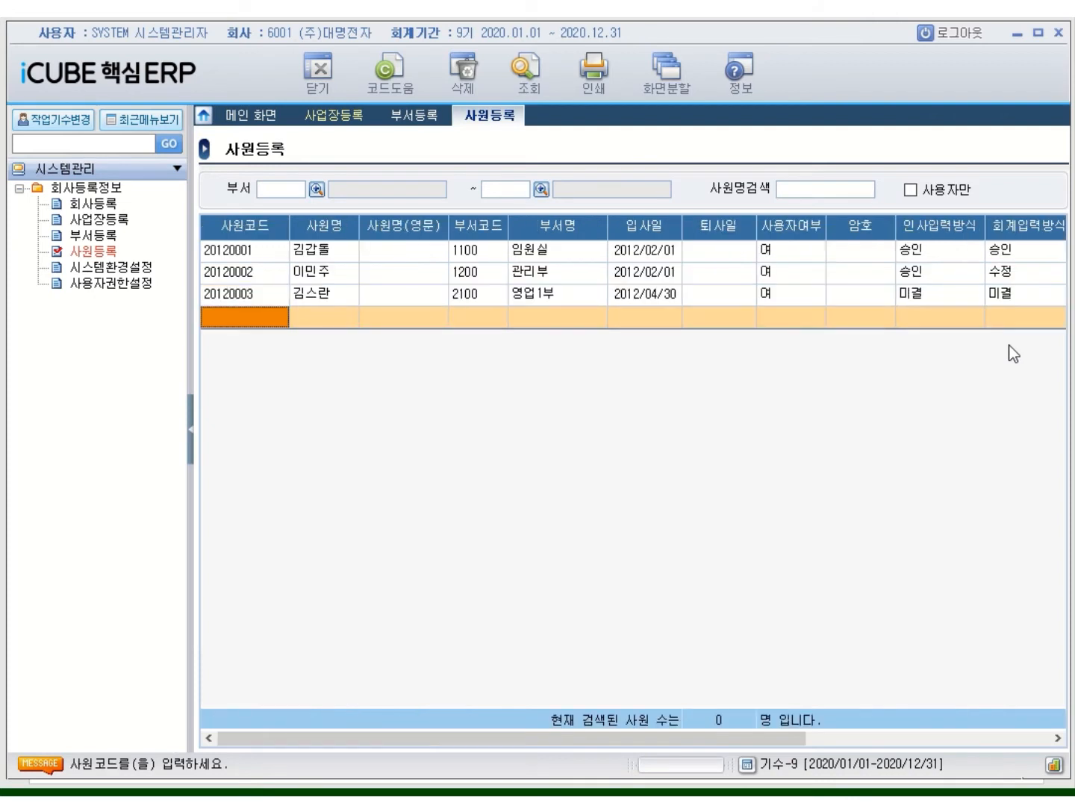
pyautogui.write('2012')
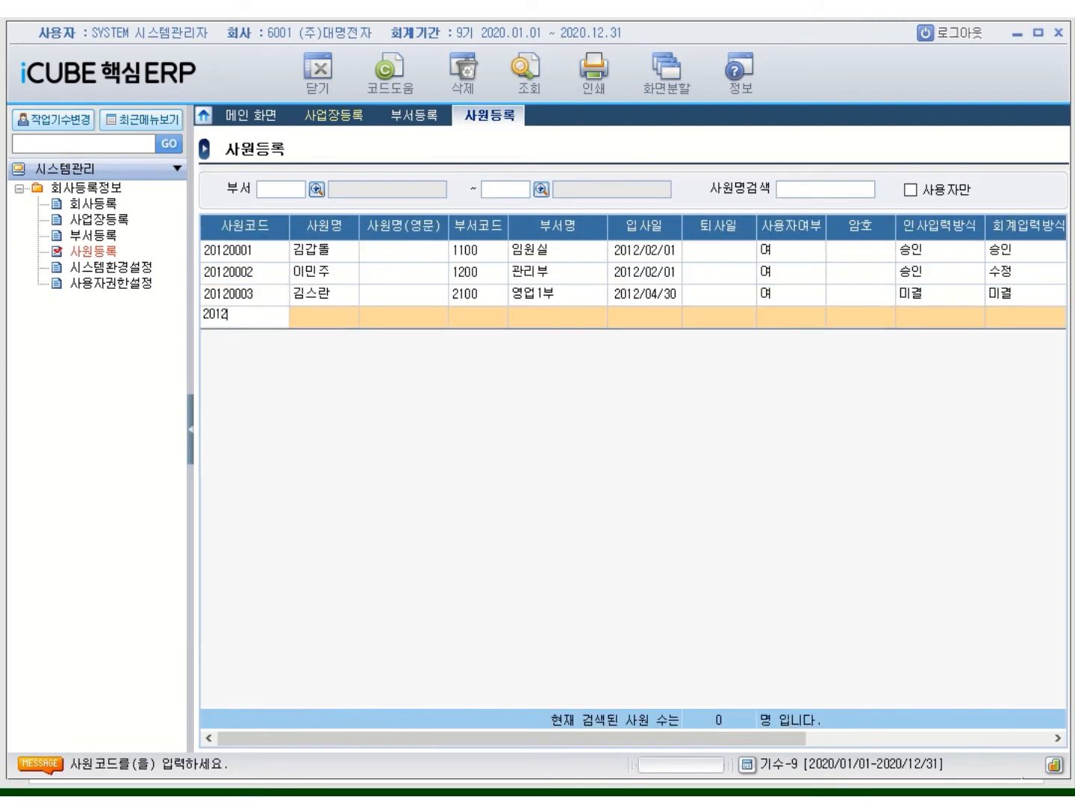
pyautogui.write('0004')
pyautogui.press('Return')
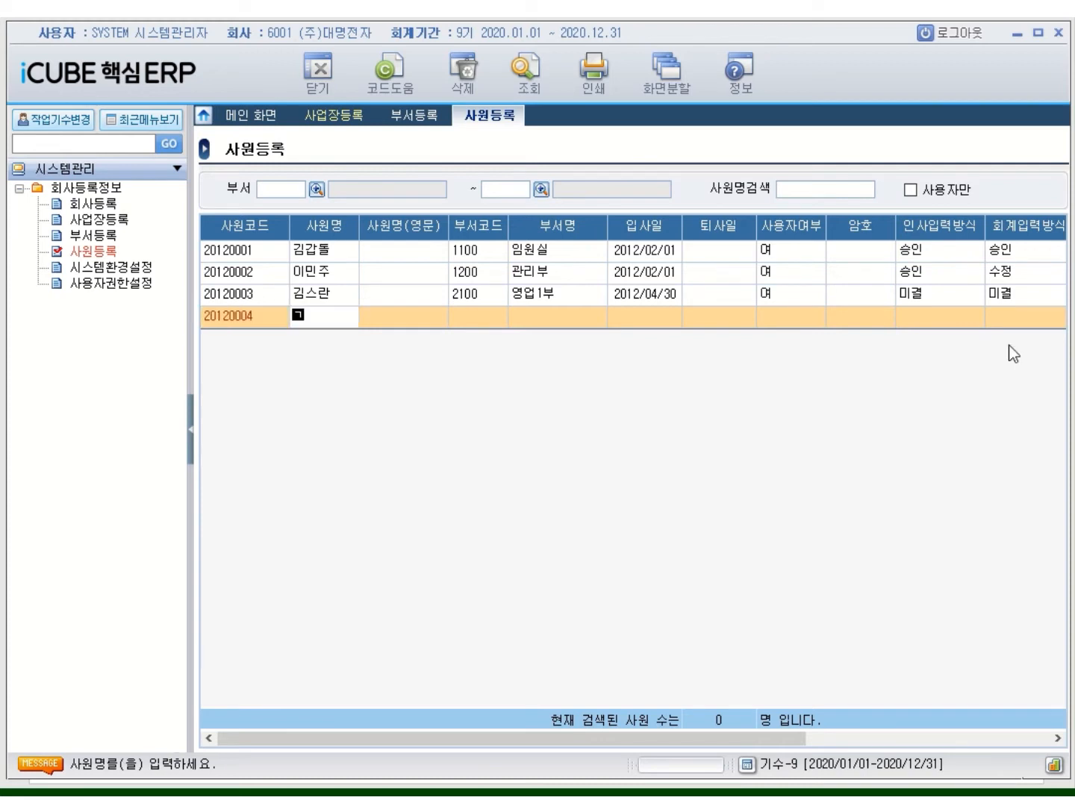
pyautogui.press('Return')
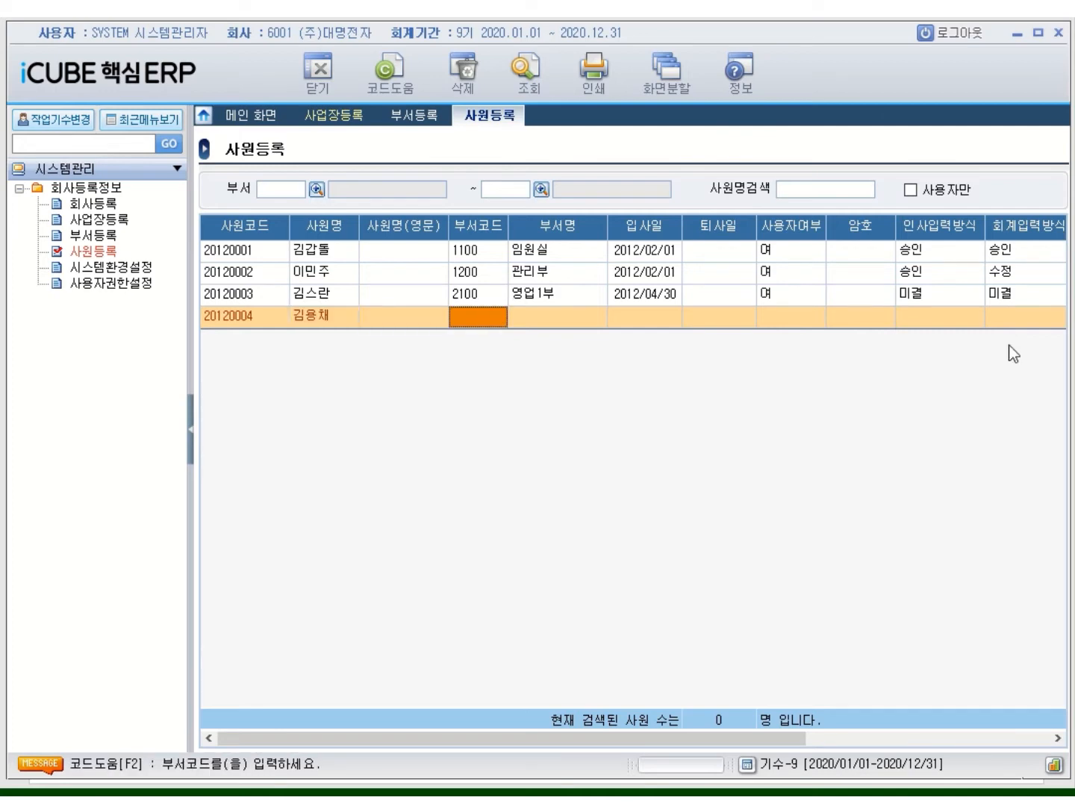
pyautogui.write('2200')
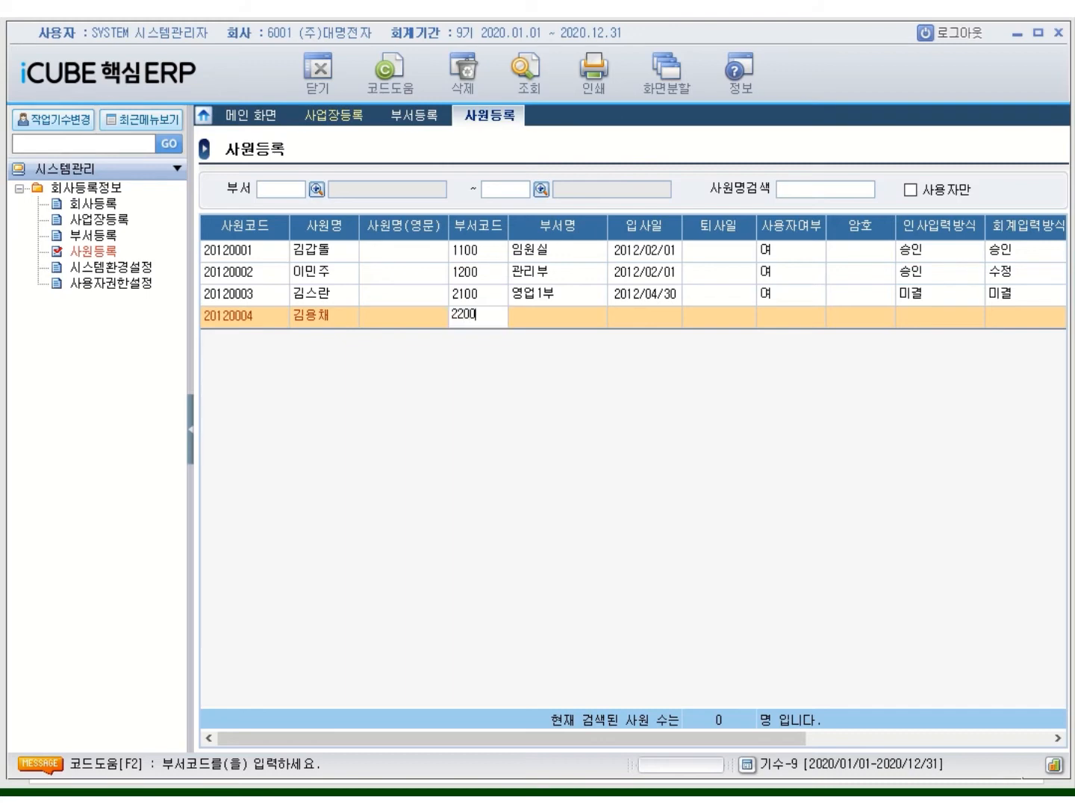
pyautogui.press('Return')
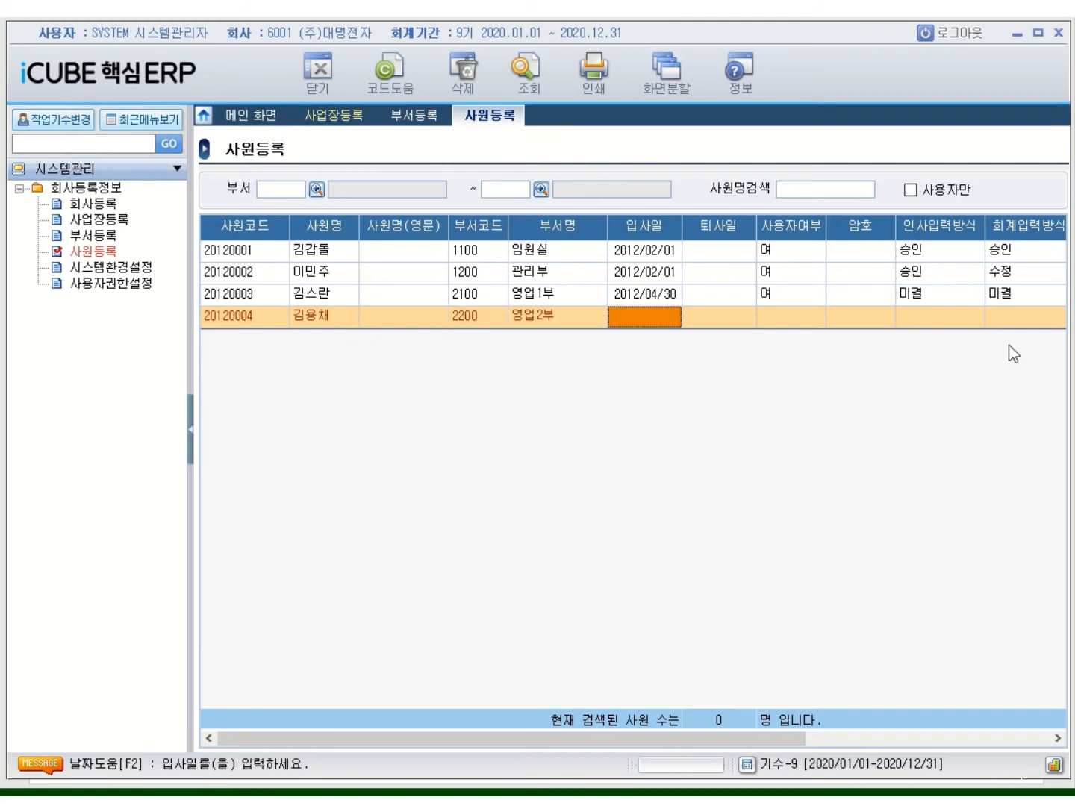
pyautogui.write('2012/05/0')
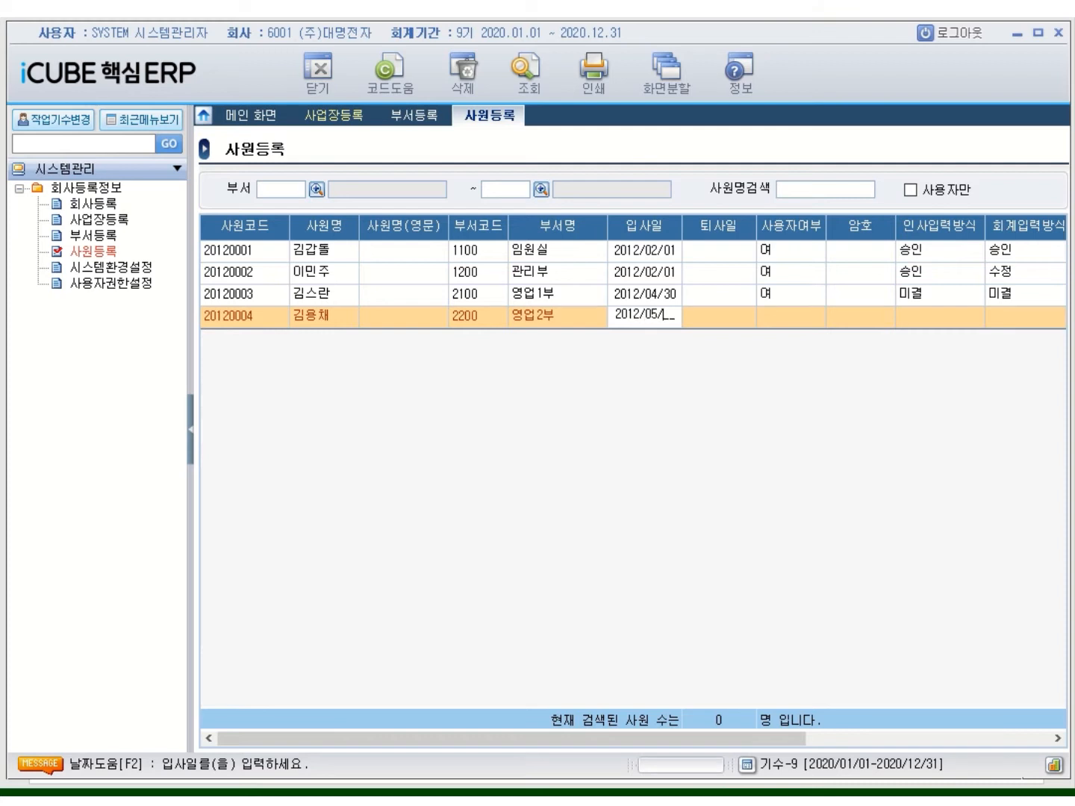
pyautogui.write('8')
pyautogui.press('Return')
pyautogui.press('Return')
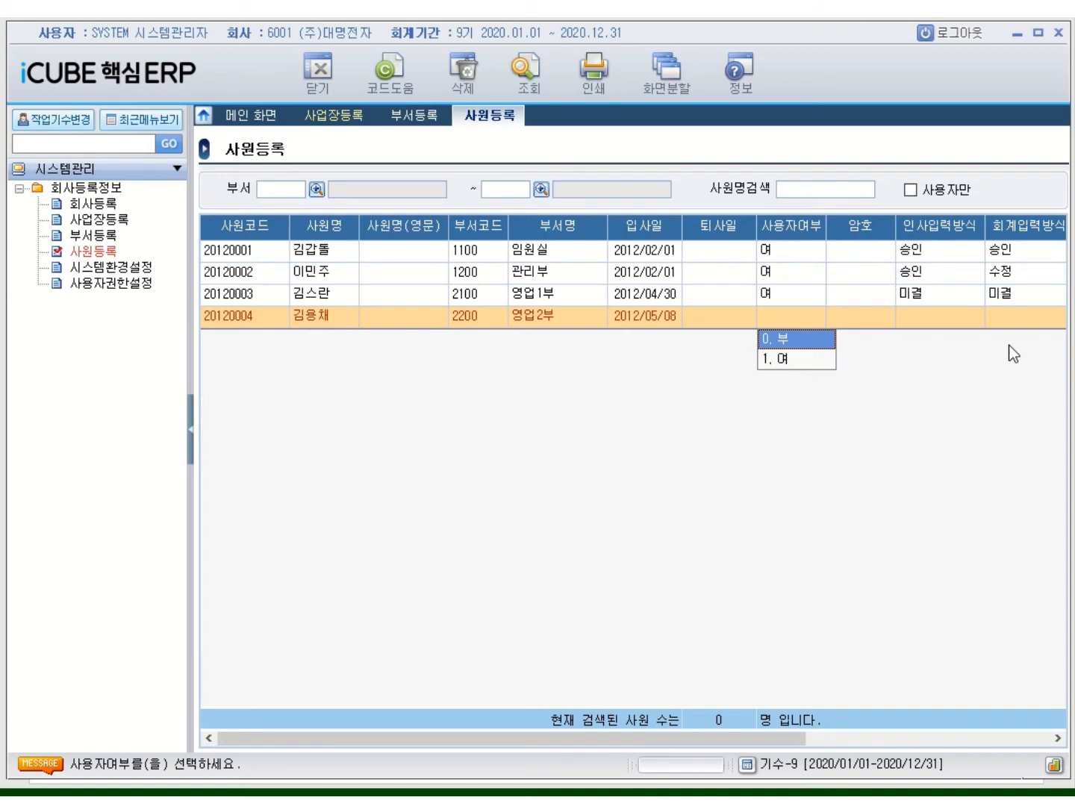
# Make the employee a user with 미결 HR input, 사업장 view, 승인 품의서 and 미결 검수조서 rights
pyautogui.write('1')
pyautogui.press('Return')
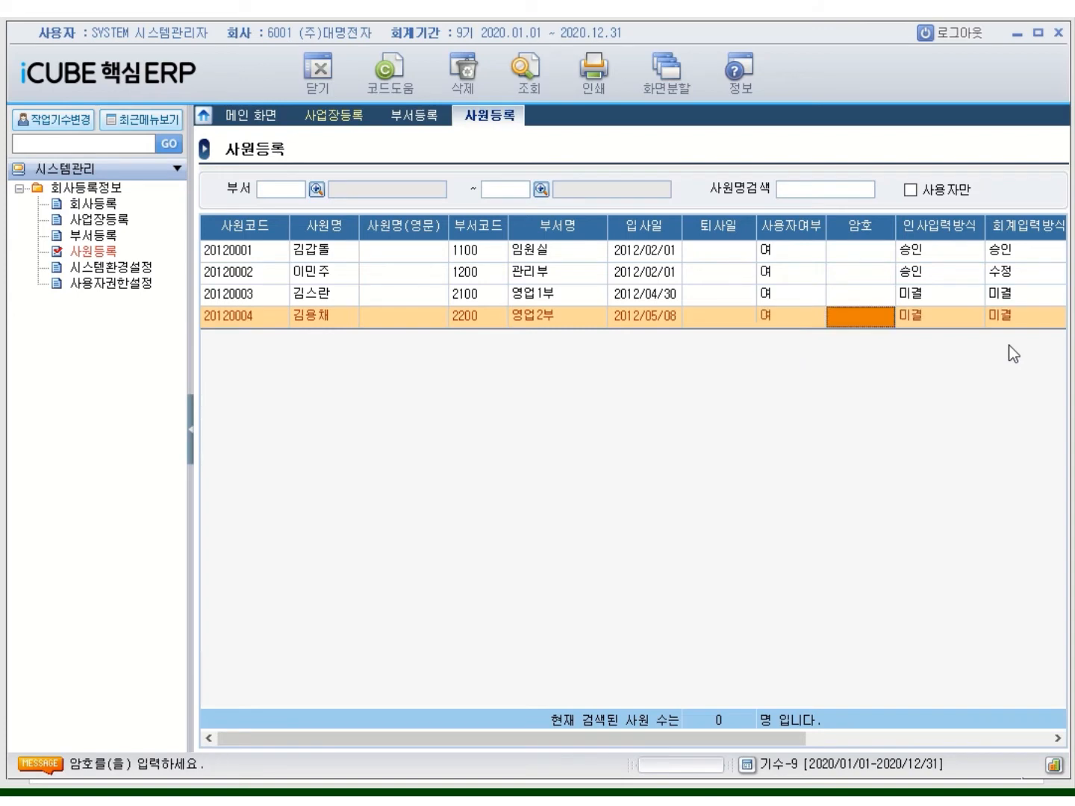
pyautogui.press('Return')
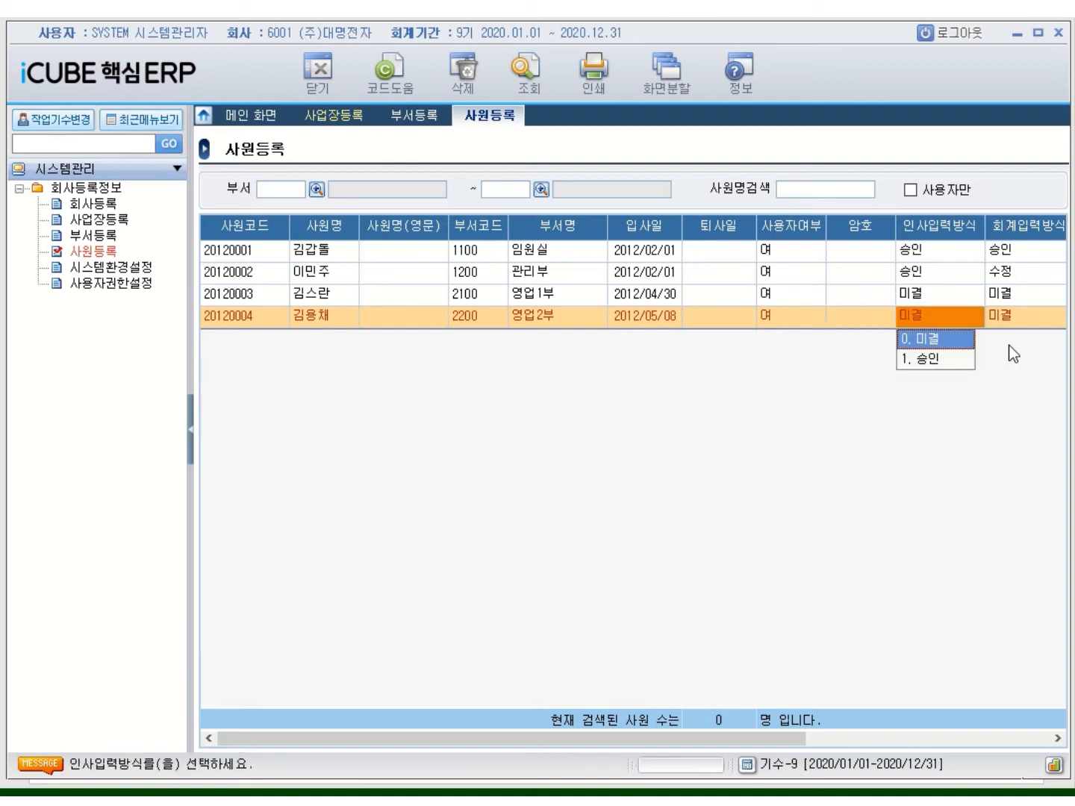
pyautogui.press('Return')
pyautogui.press('Return')
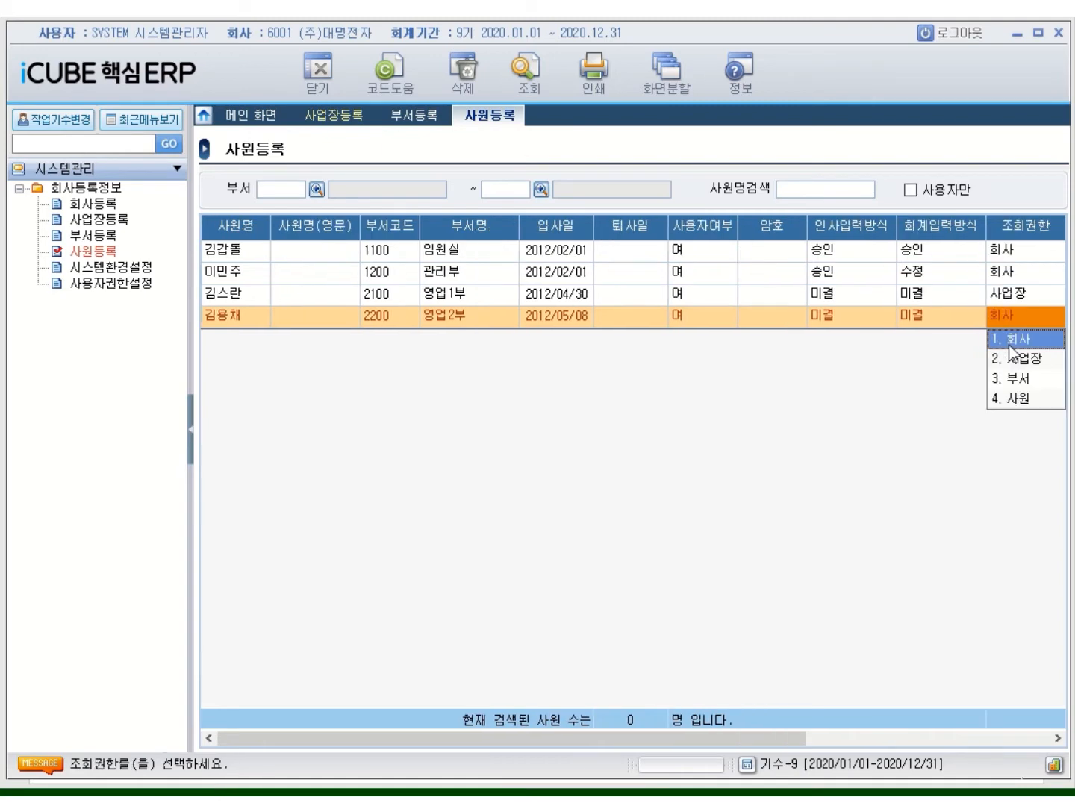
pyautogui.click(1012, 357)
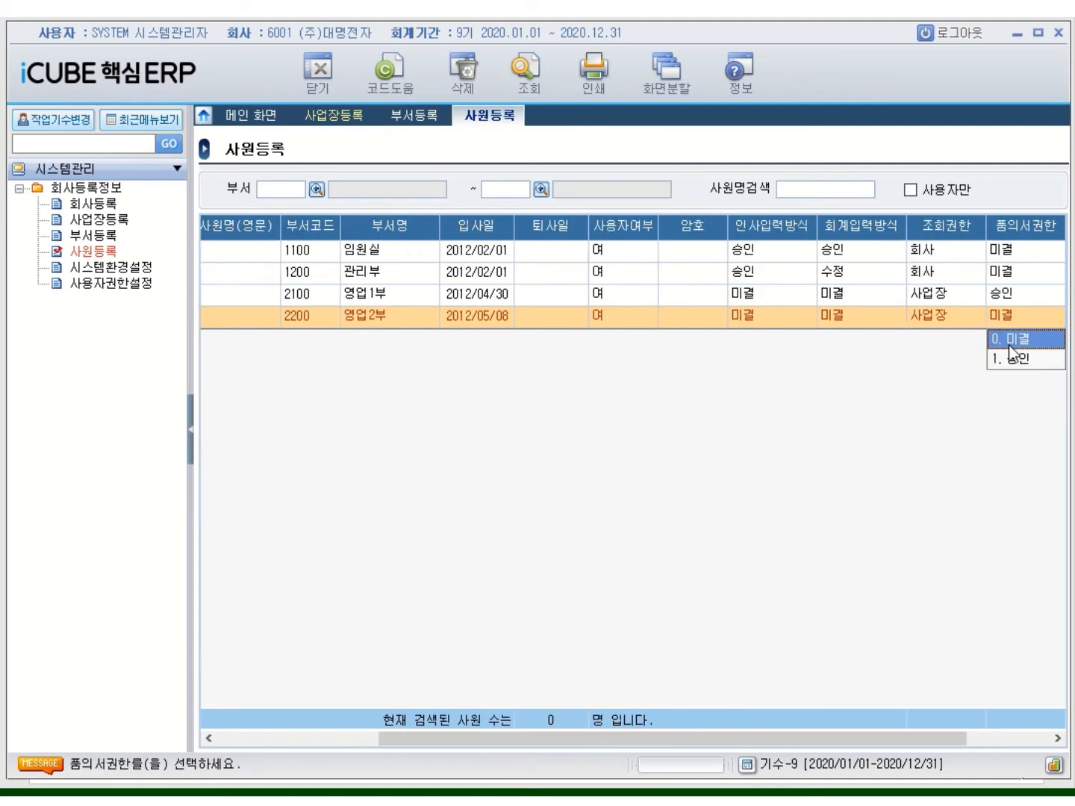
pyautogui.click(1013, 358)
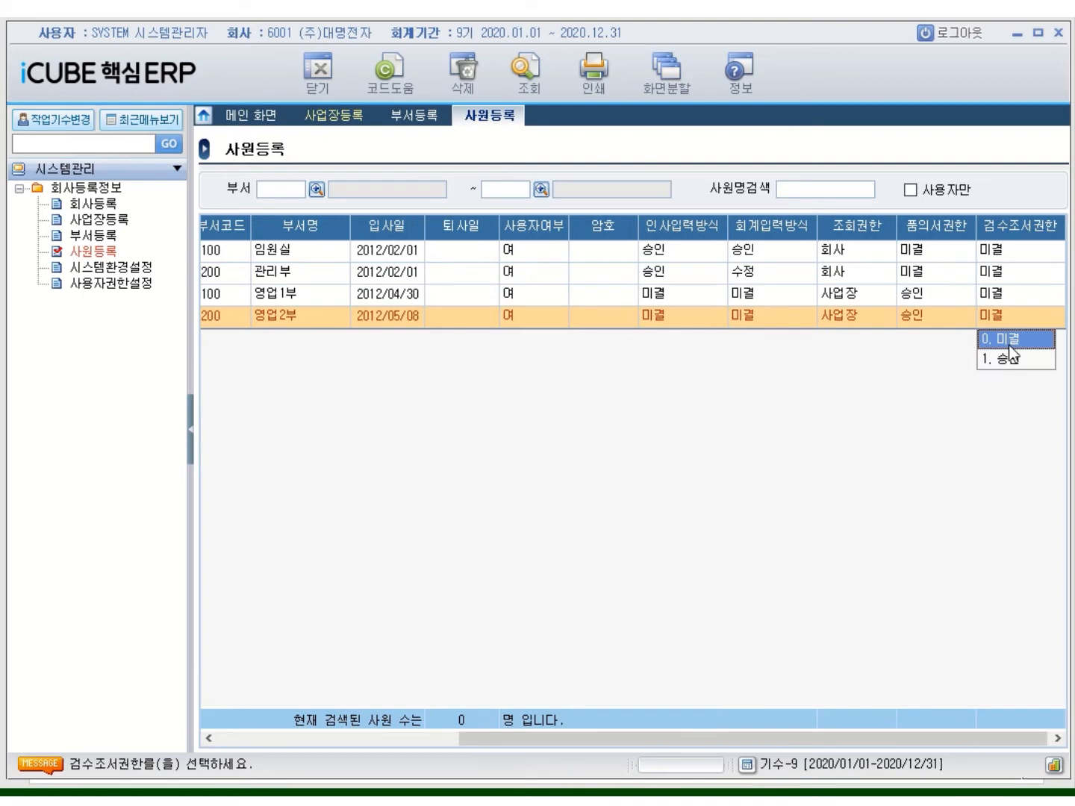
pyautogui.click(1009, 345)
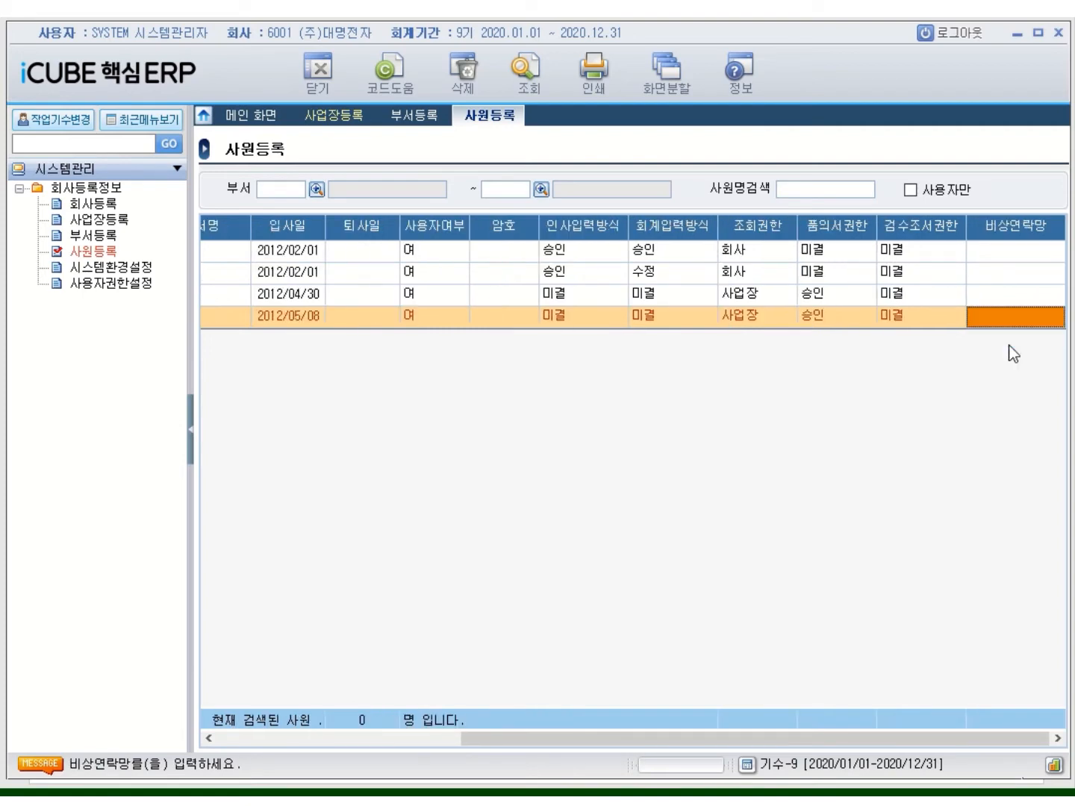
pyautogui.press('Return')
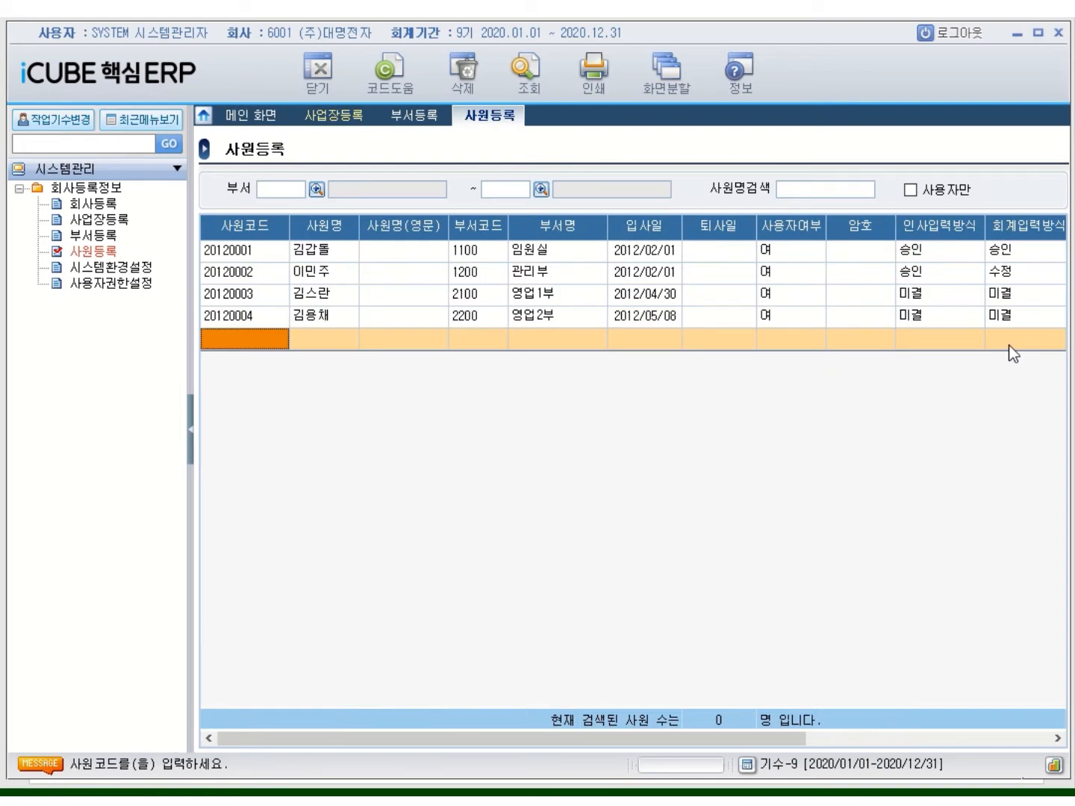
# Enter employee 20130001 with the employee's name, department 3100 자재부, hired 2013/03/05
pyautogui.write('2013')
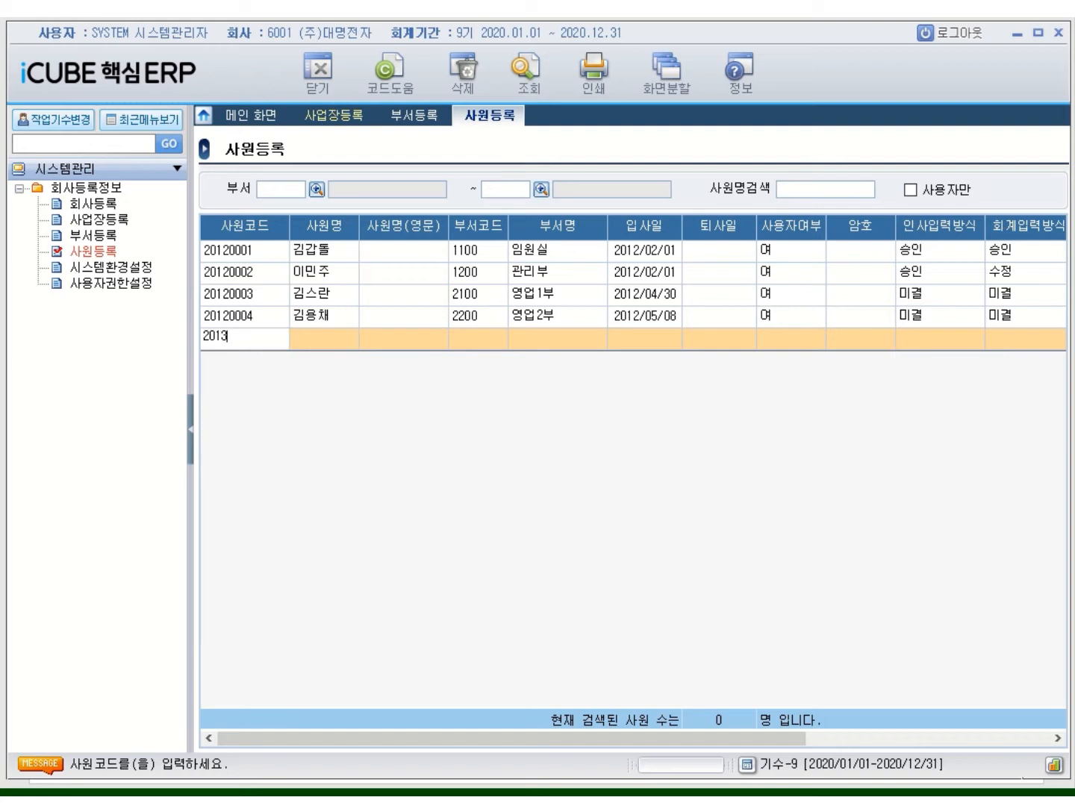
pyautogui.write('0001')
pyautogui.press('Return')
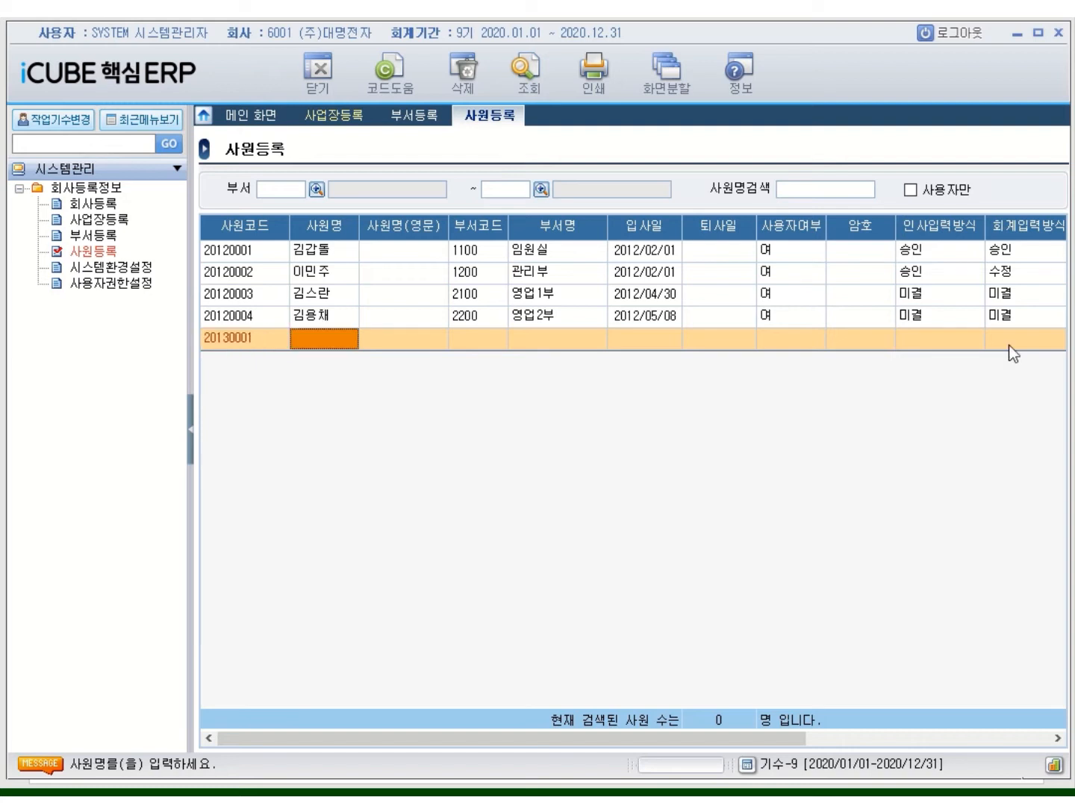
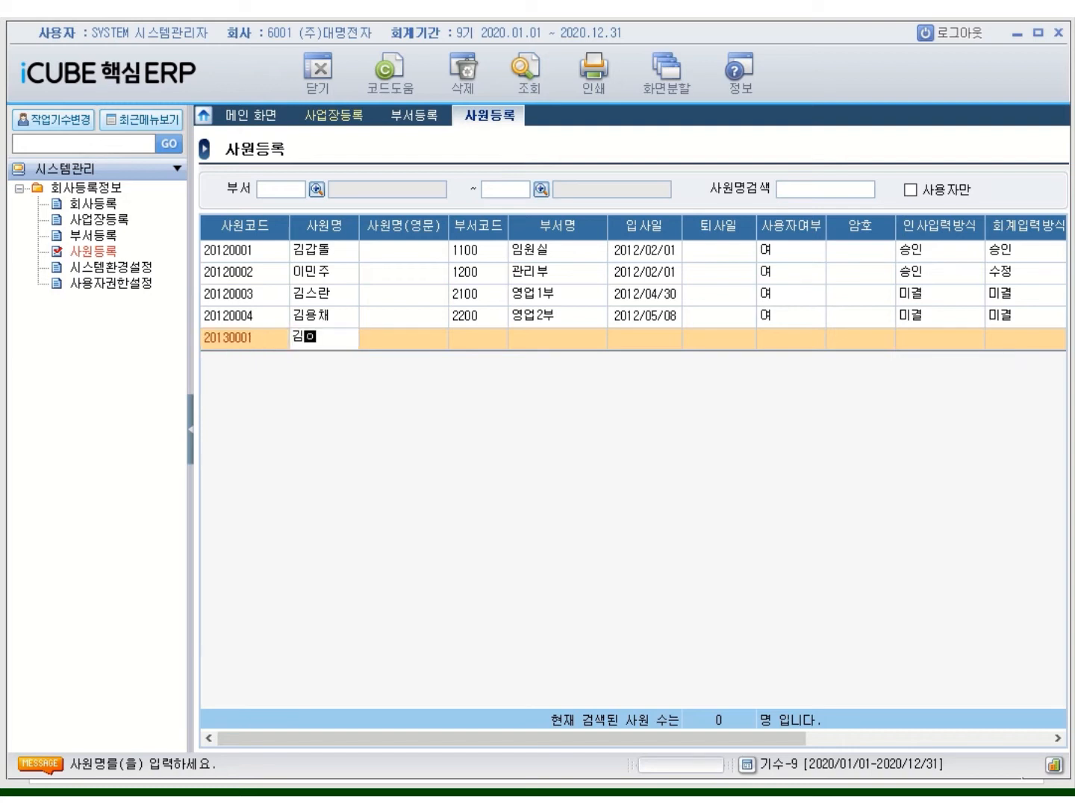
pyautogui.press('Return')
pyautogui.press('Return')
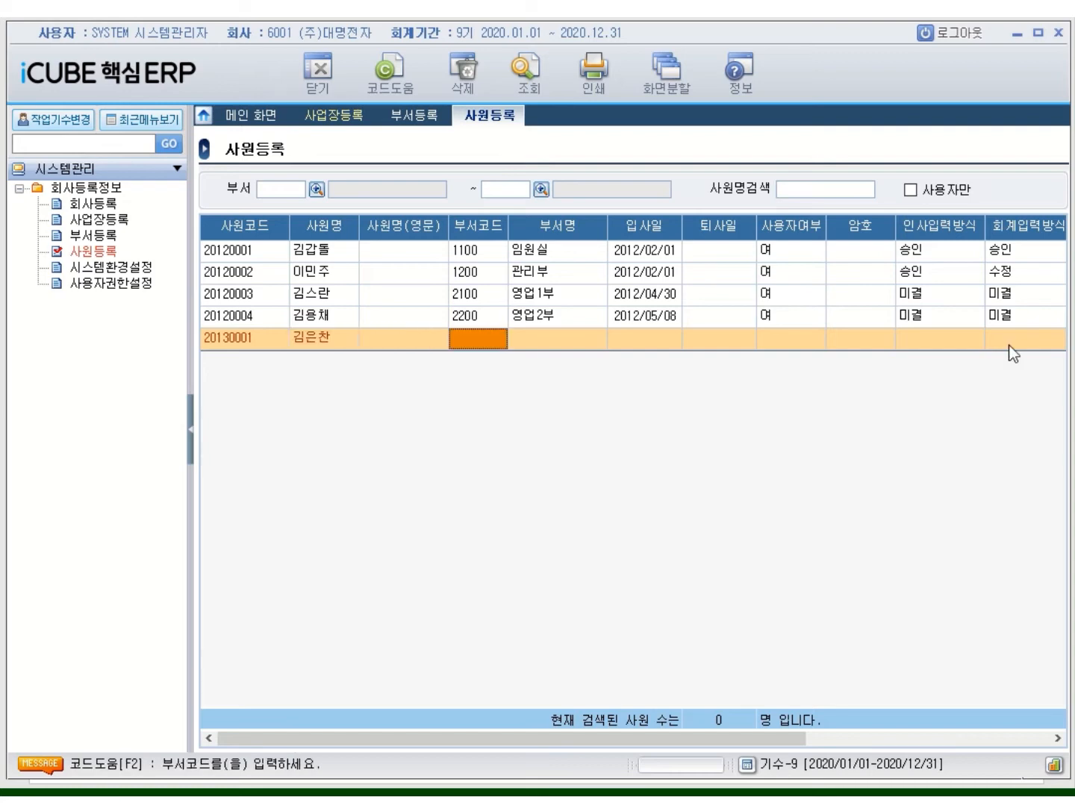
pyautogui.write('3100')
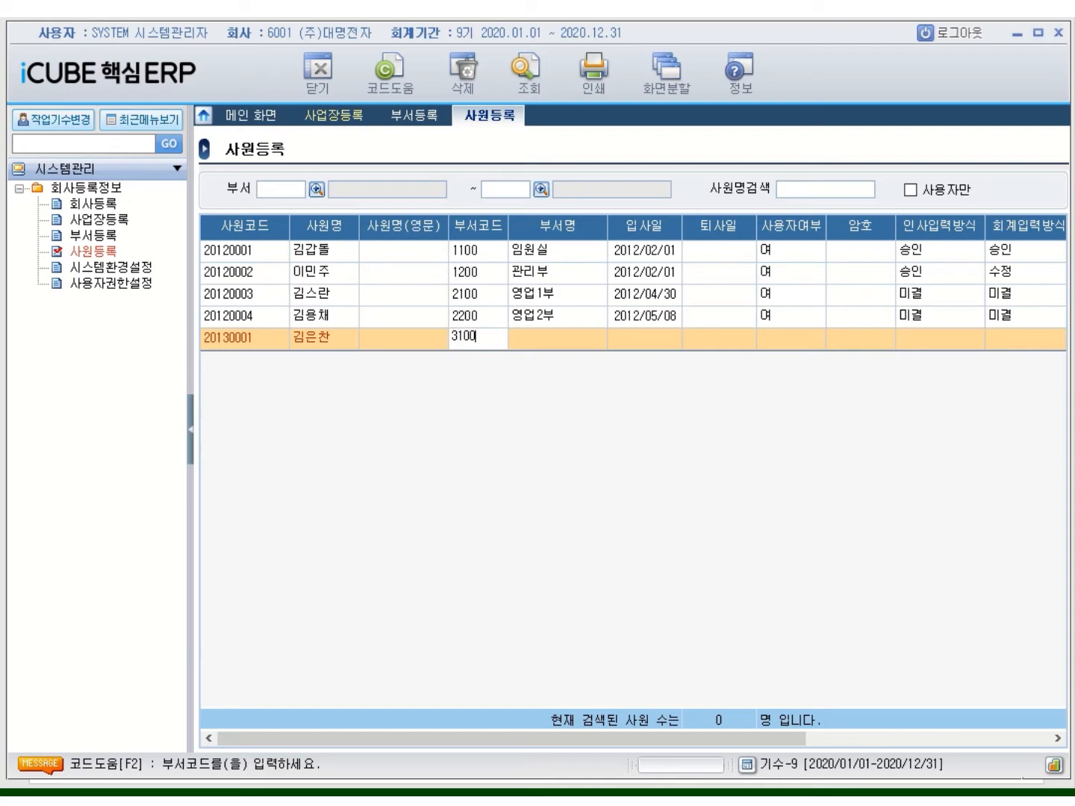
pyautogui.press('Return')
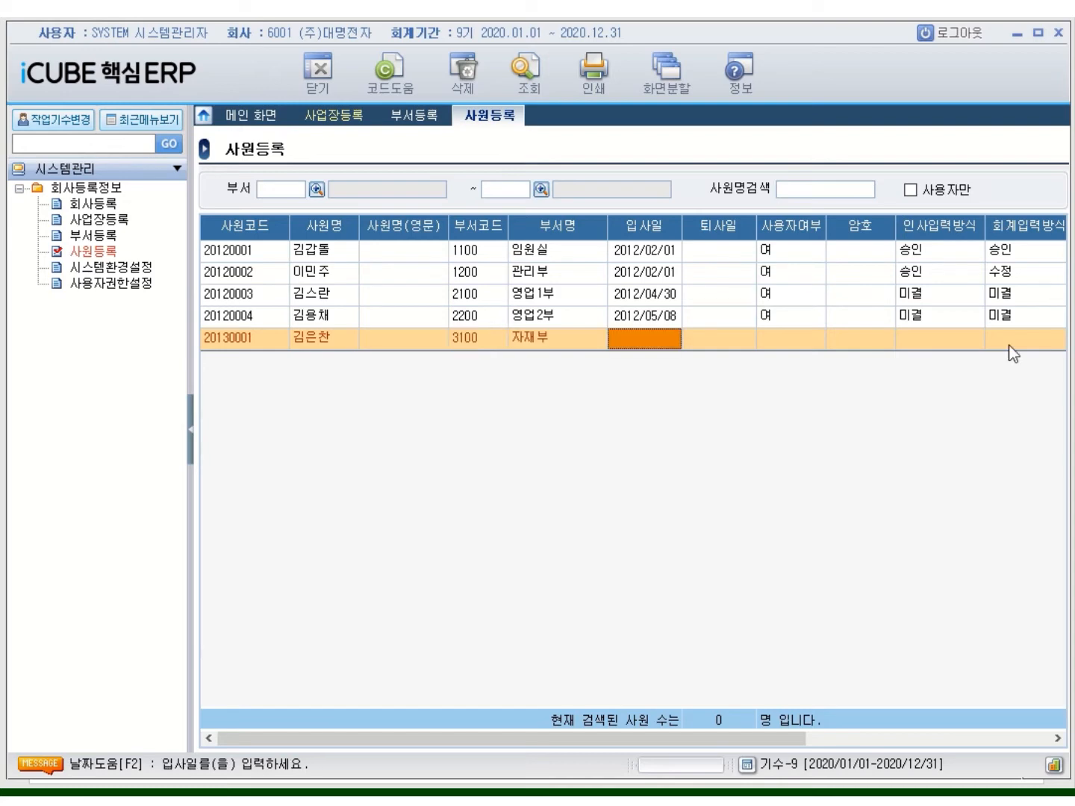
pyautogui.write('2013/03/0')
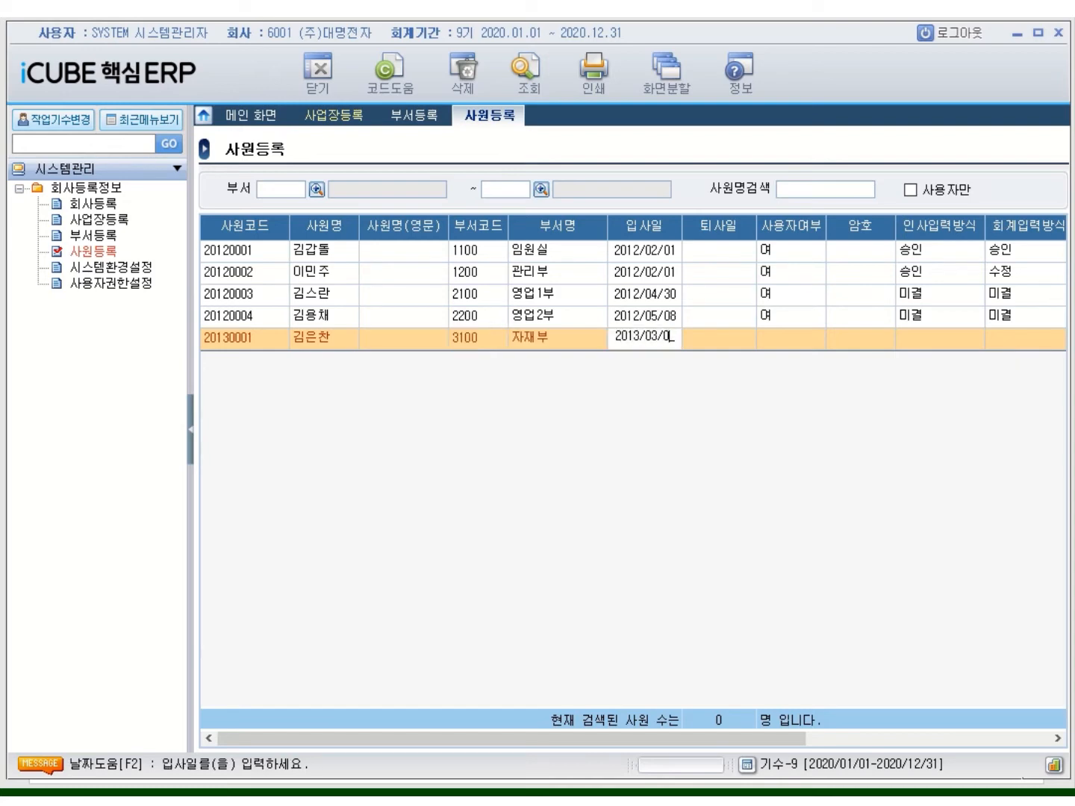
pyautogui.write('5')
pyautogui.press('Return')
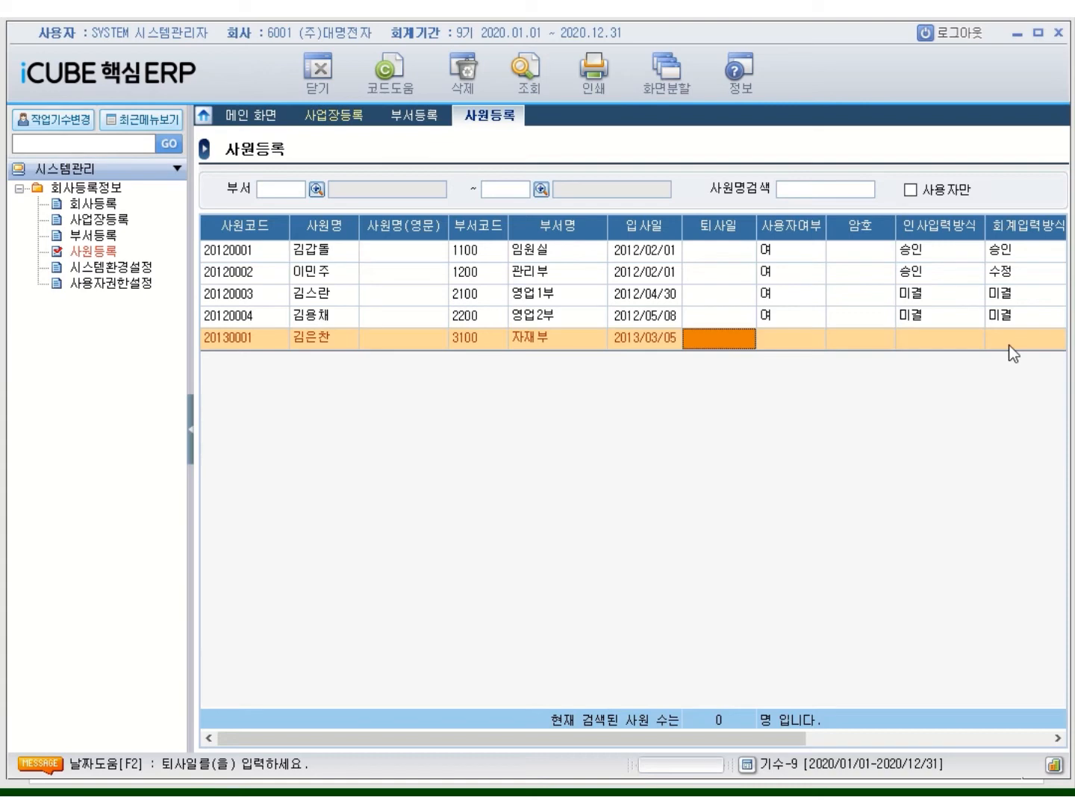
pyautogui.press('Return')
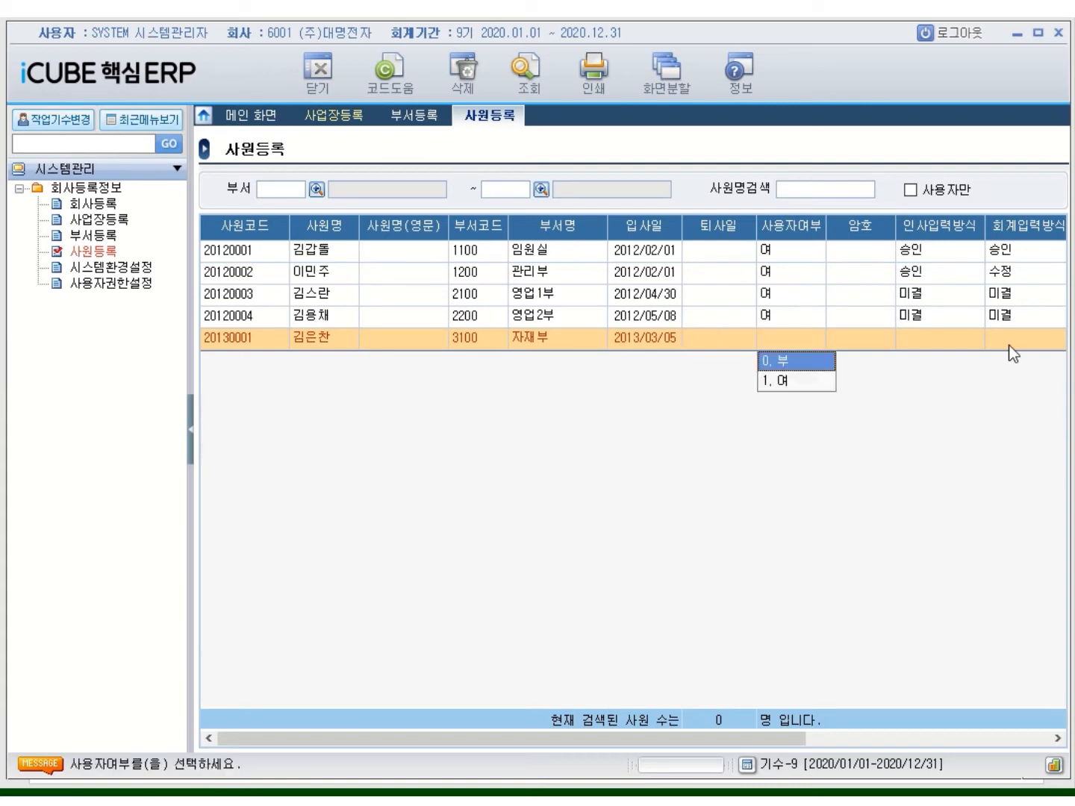
# Make the employee a user with default input methods, 승인 품의서 and 미결 검수조서 rights
pyautogui.write('1')
pyautogui.press('Return')
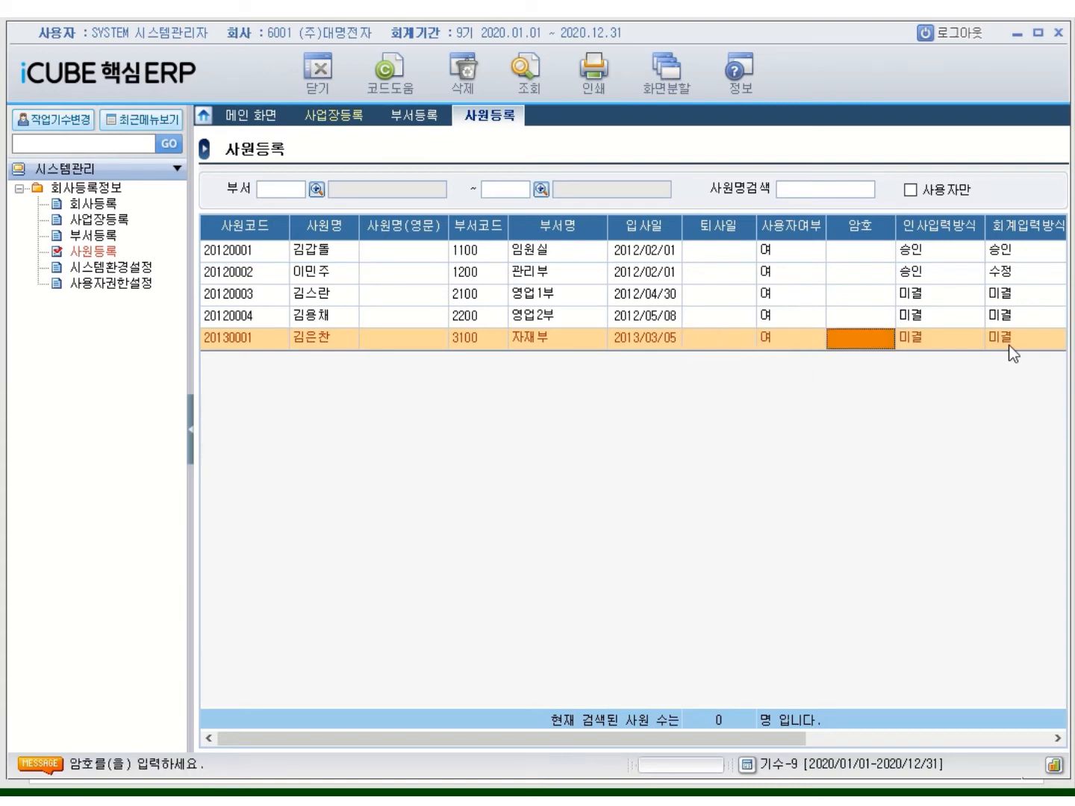
pyautogui.press('Return')
pyautogui.press('Return')
pyautogui.press('Return')
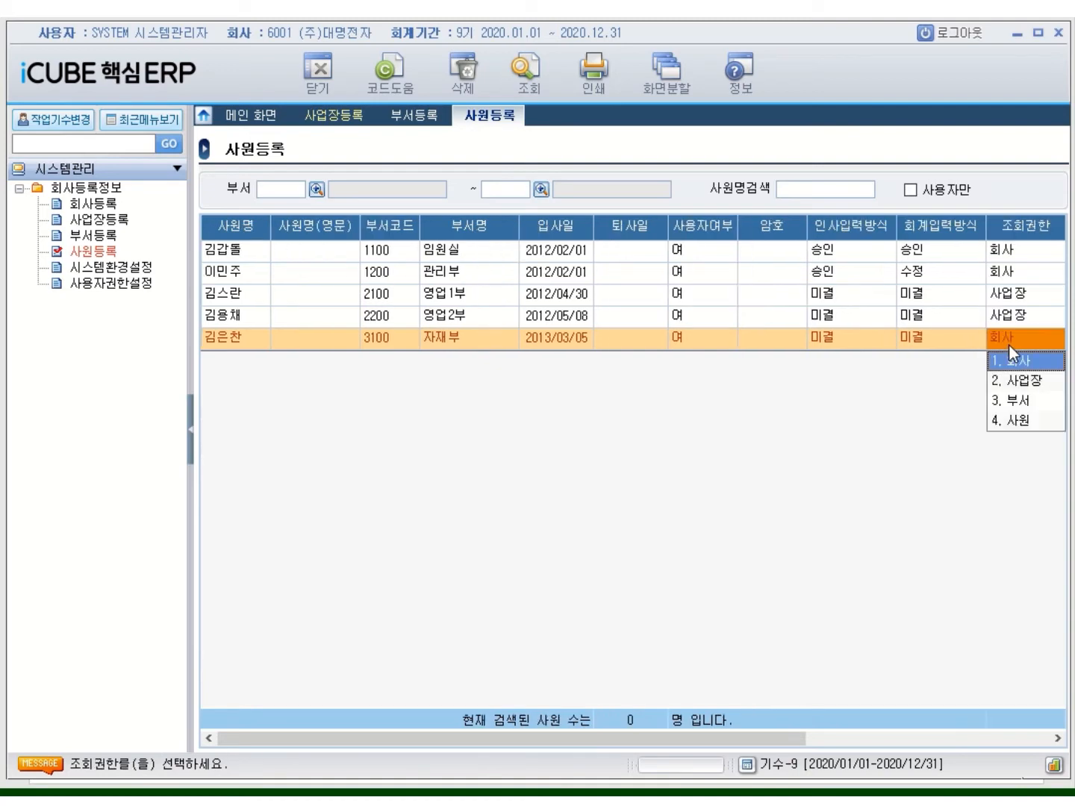
pyautogui.write('2')
pyautogui.press('Return')
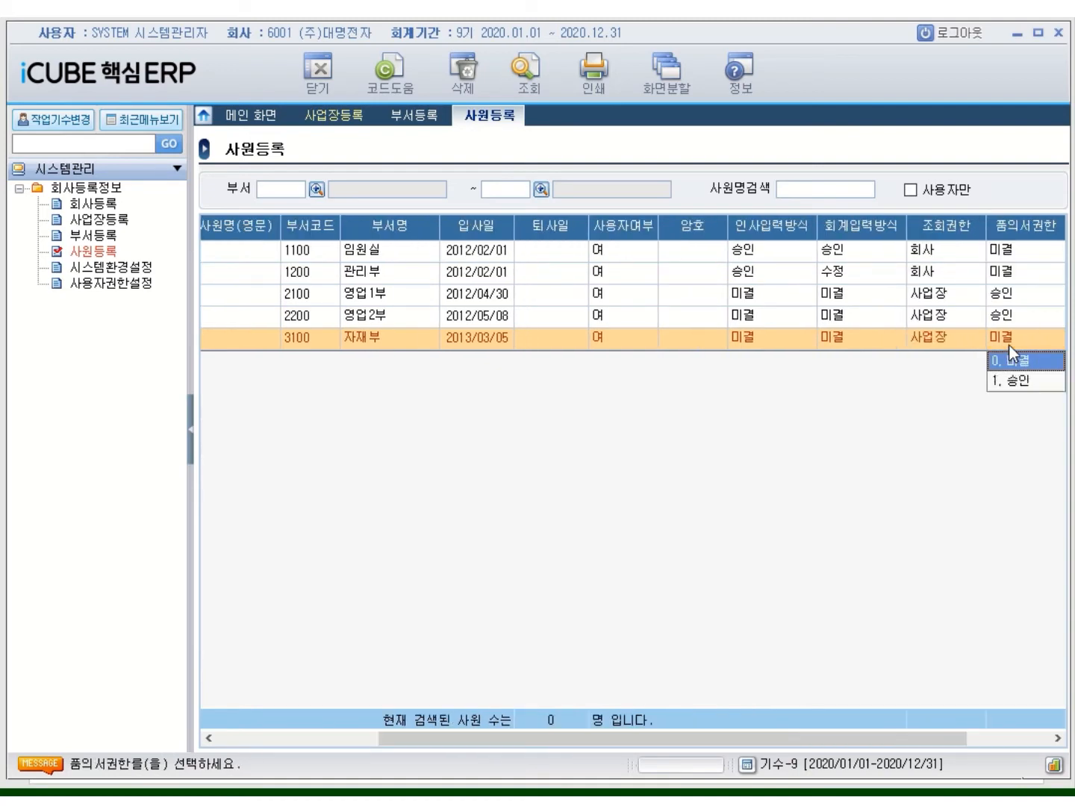
pyautogui.write('1')
pyautogui.press('Return')
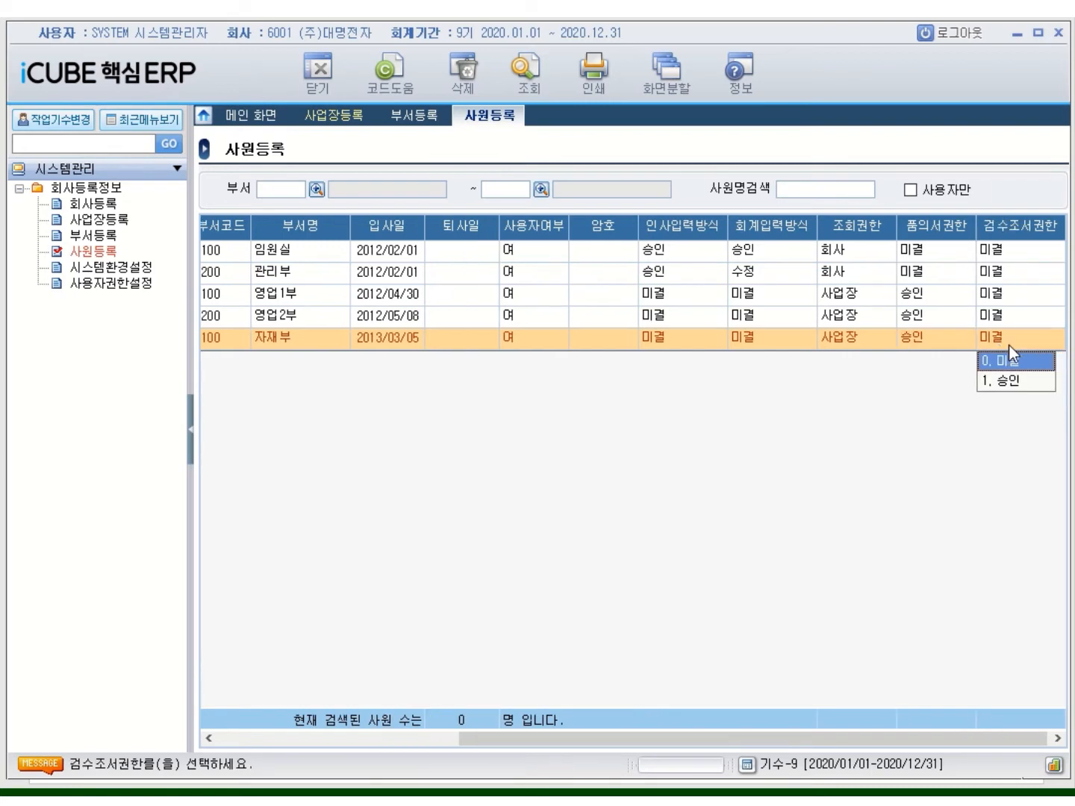
pyautogui.press('Return')
pyautogui.press('Return')
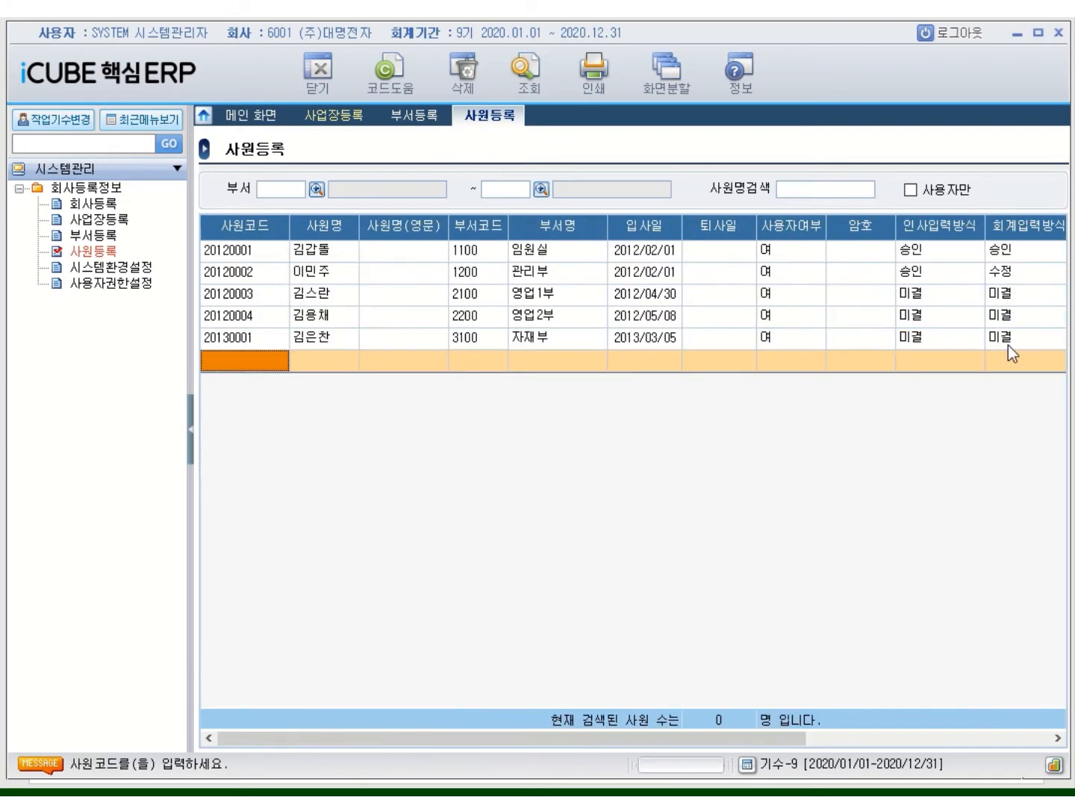
# Keep 미결 accounting input and 사업장 view permission, then start a blank employee row
pyautogui.click(1005, 346)
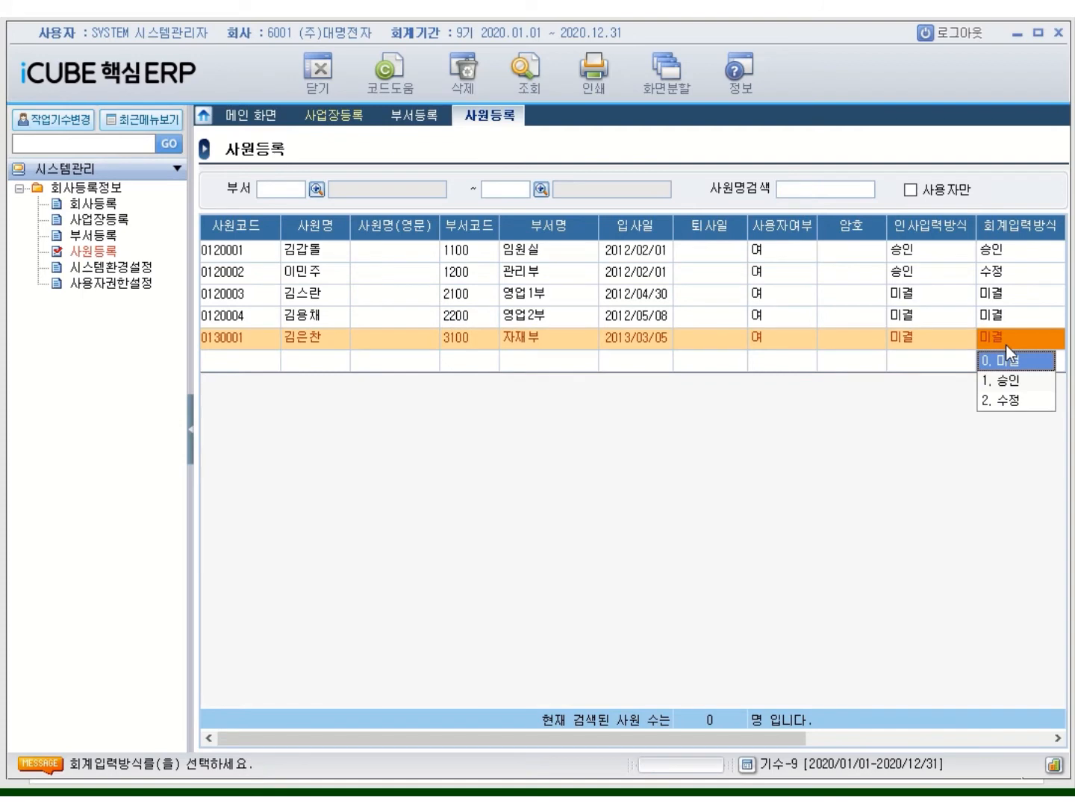
pyautogui.press('Return')
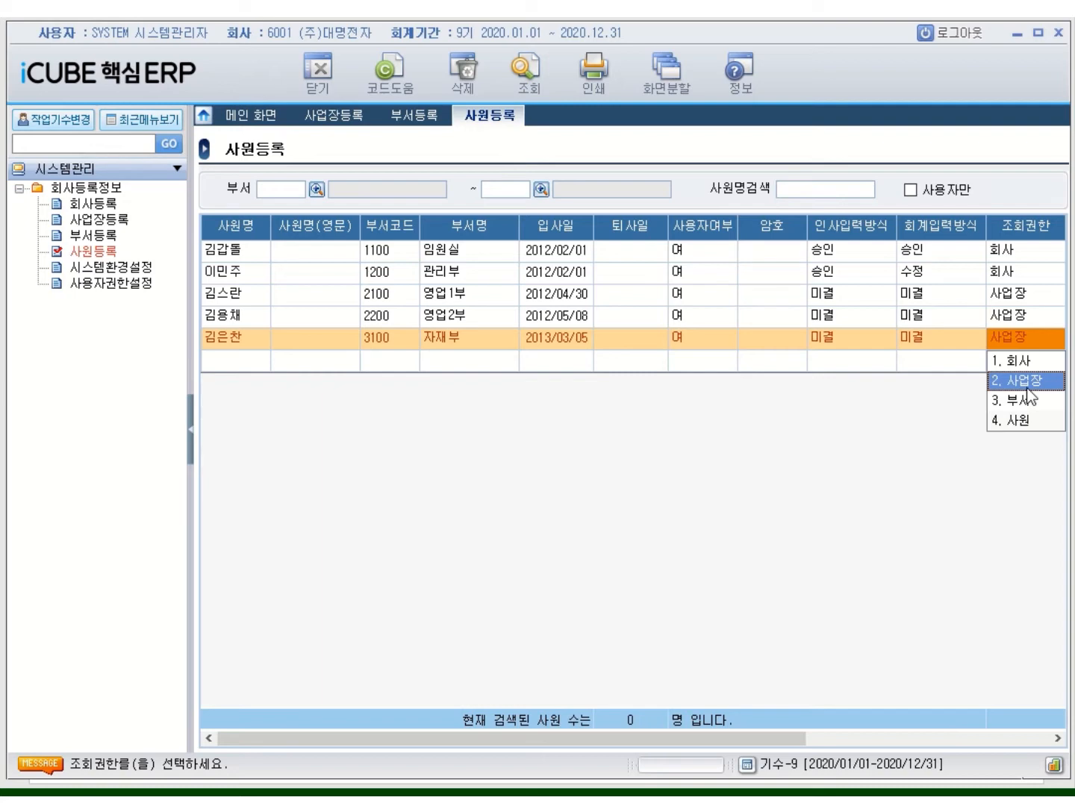
pyautogui.click(245, 359)
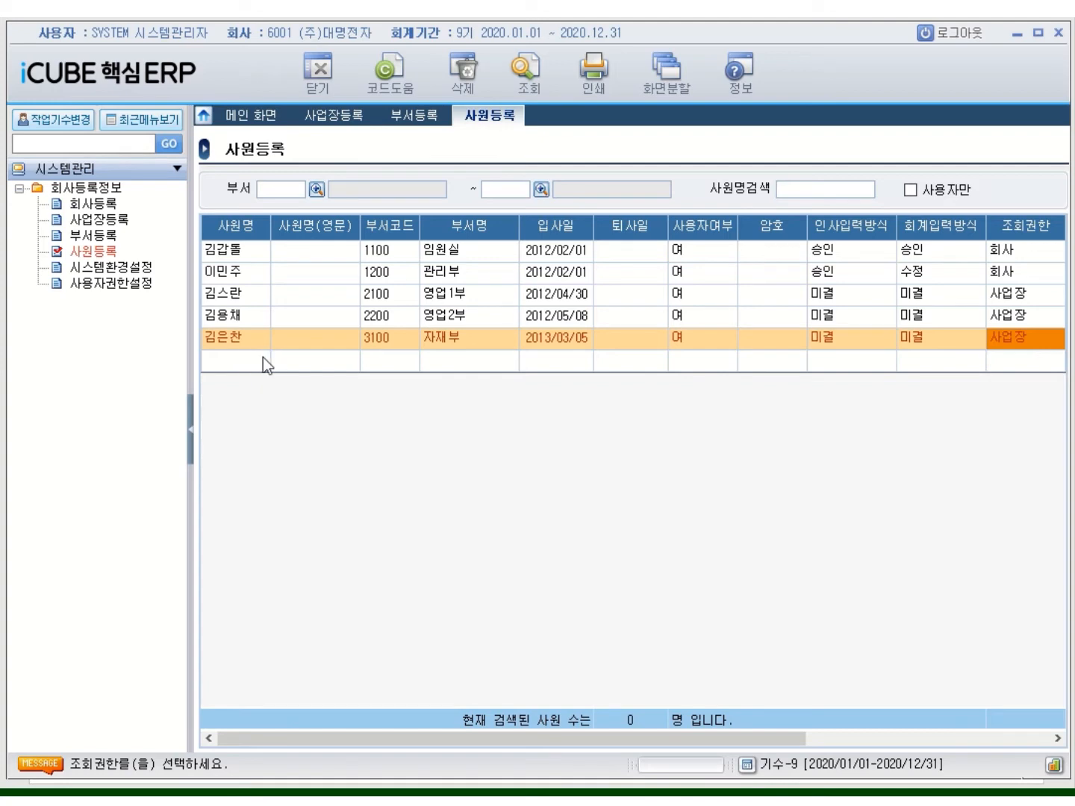
pyautogui.hotkey('shift', 'Tab')
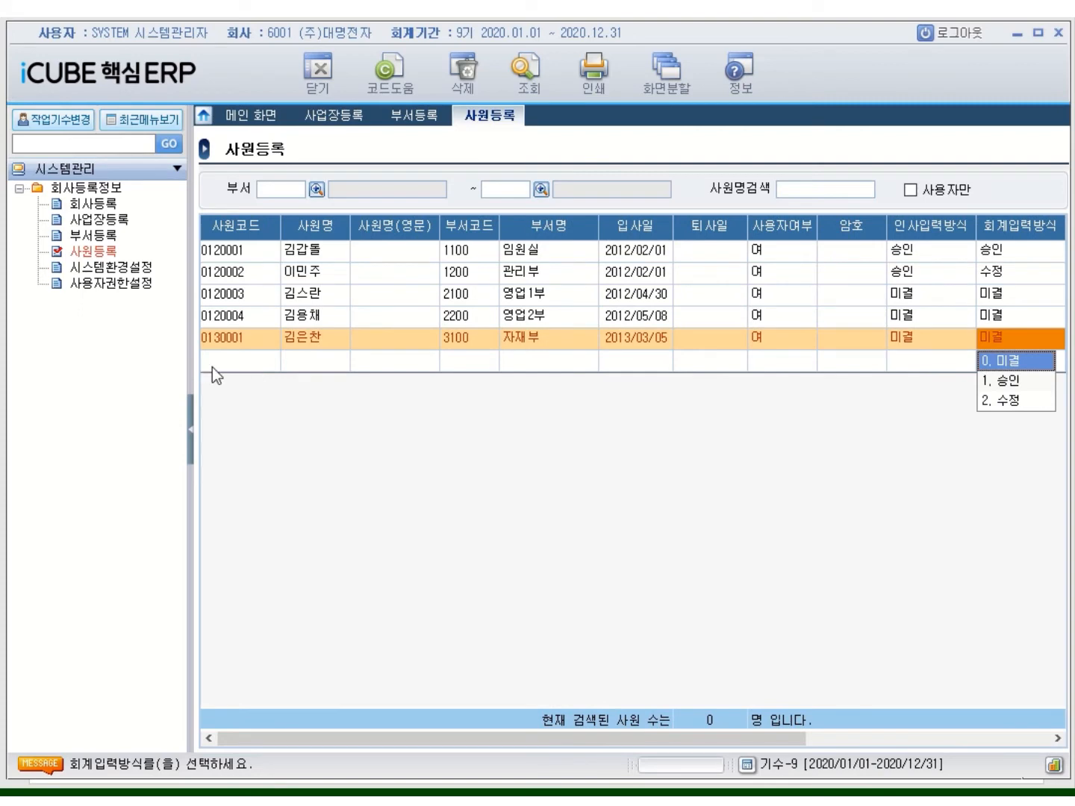
pyautogui.click(221, 368)
pyautogui.click(221, 368)
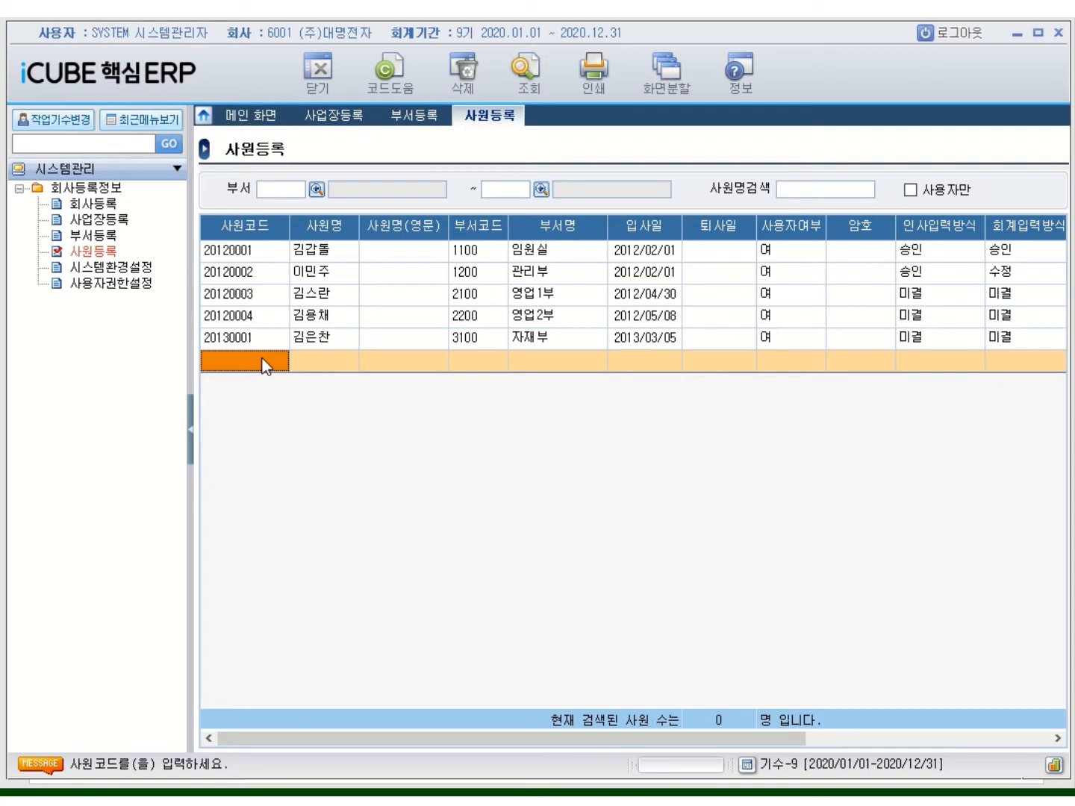
# Add employee 20130002 with the employee's name, department 4100 생산부, hired 2013/07/01, as a non-user
pyautogui.write('2013000')
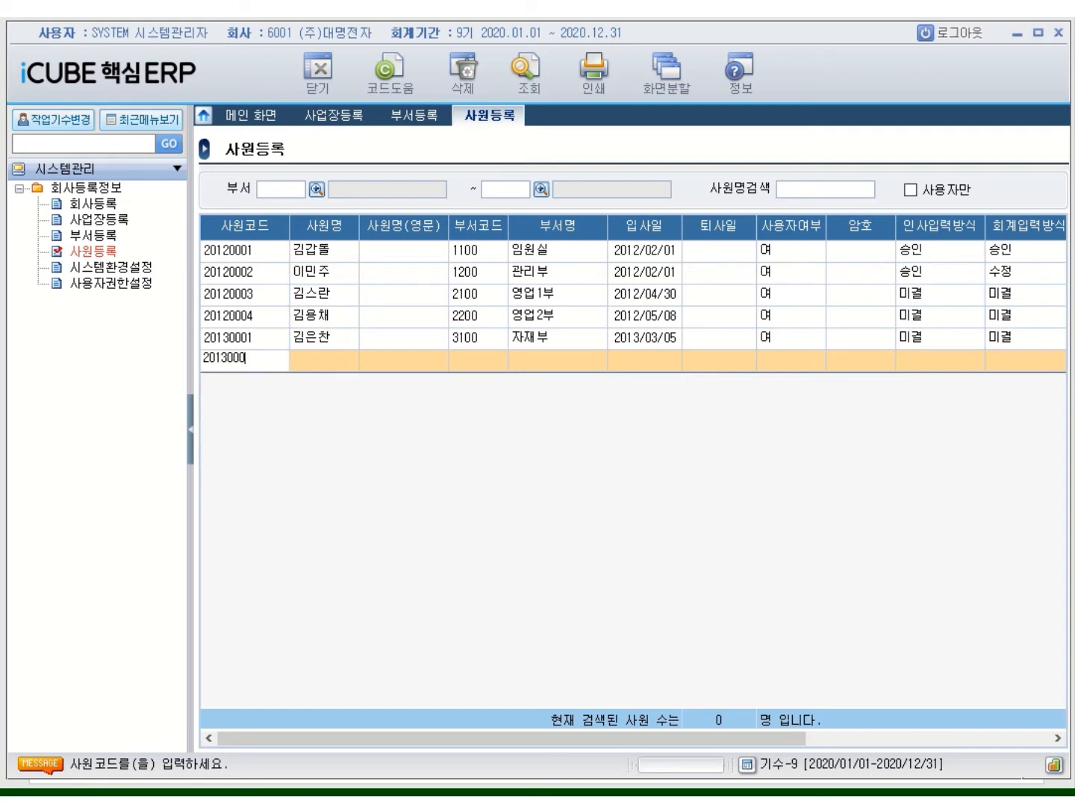
pyautogui.write('2')
pyautogui.press('Return')
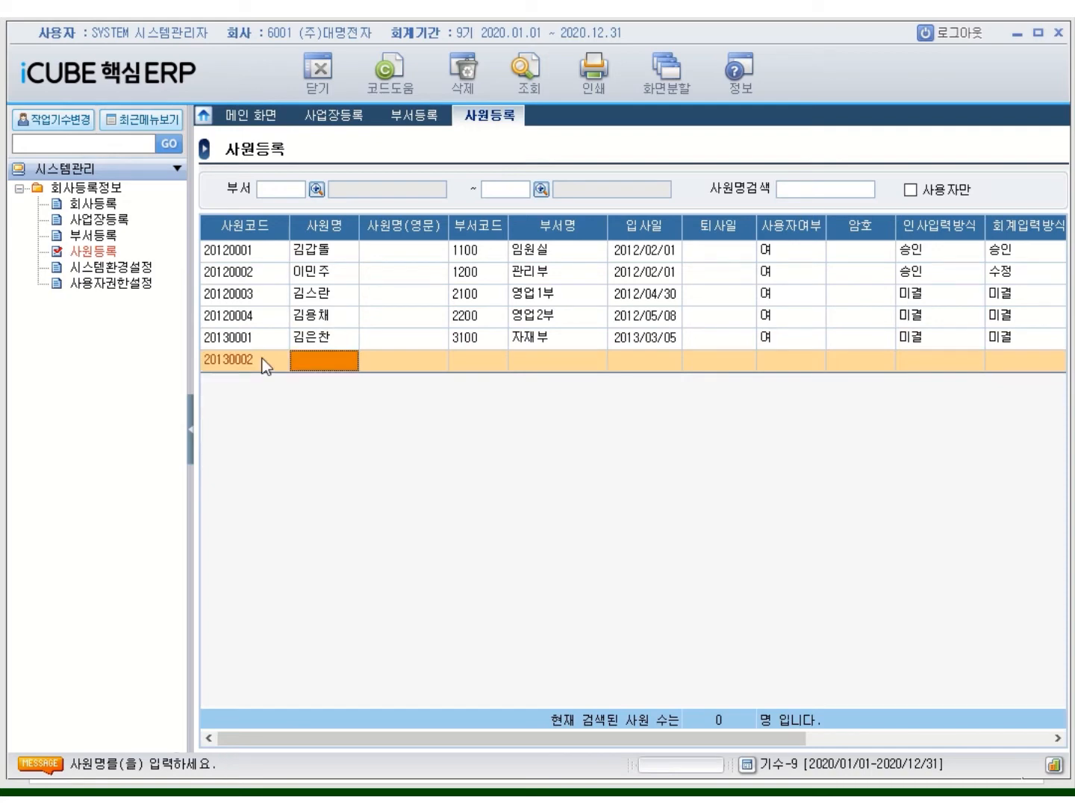
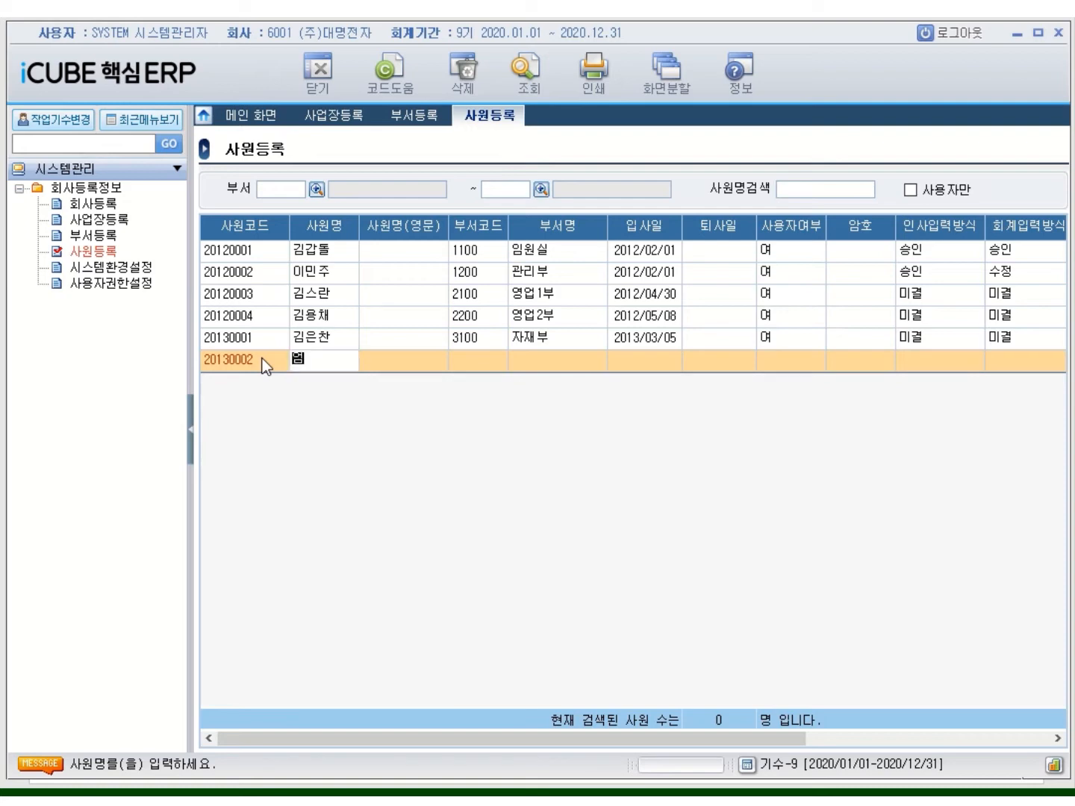
pyautogui.press('Return')
pyautogui.press('Return')
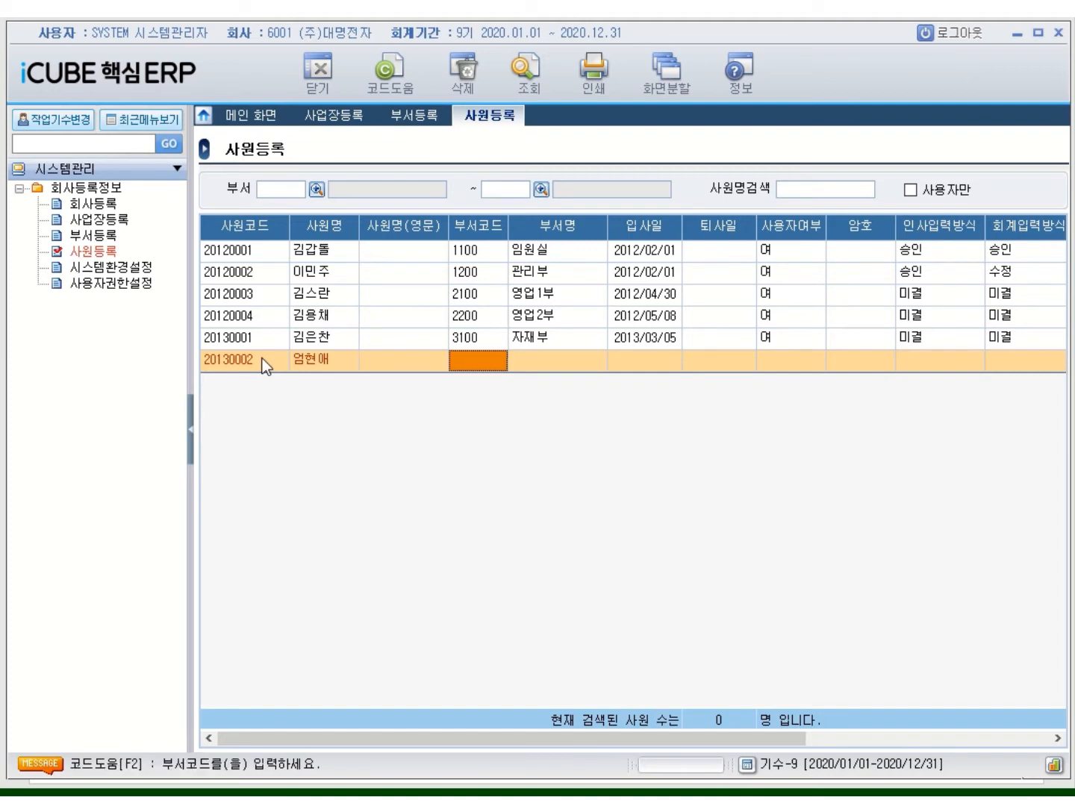
pyautogui.write('4100')
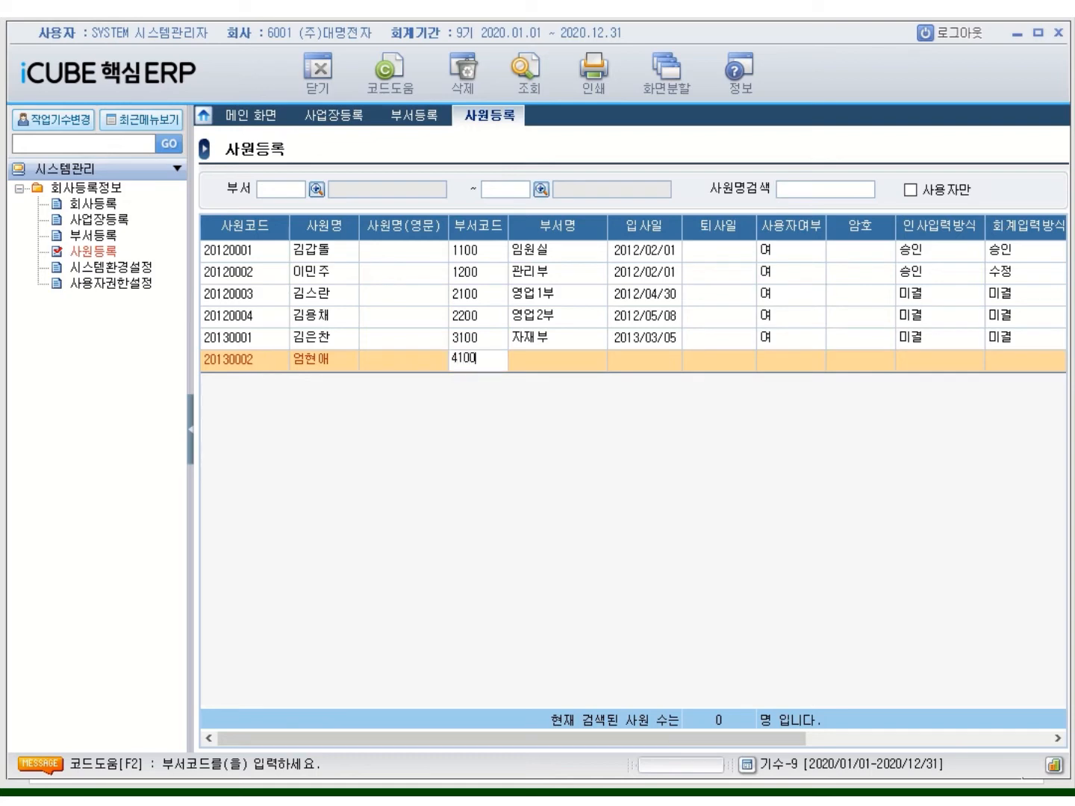
pyautogui.press('Return')
pyautogui.write('2013/07/0')
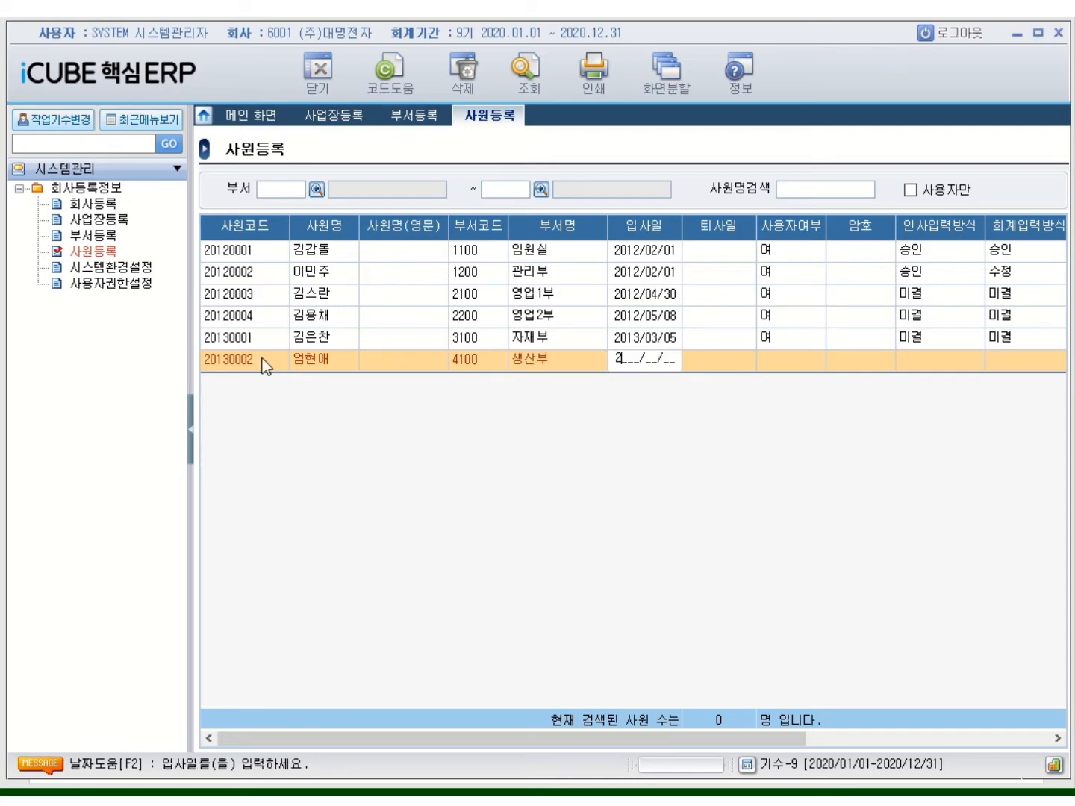
pyautogui.write('1')
pyautogui.press('Return')
pyautogui.press('Return')
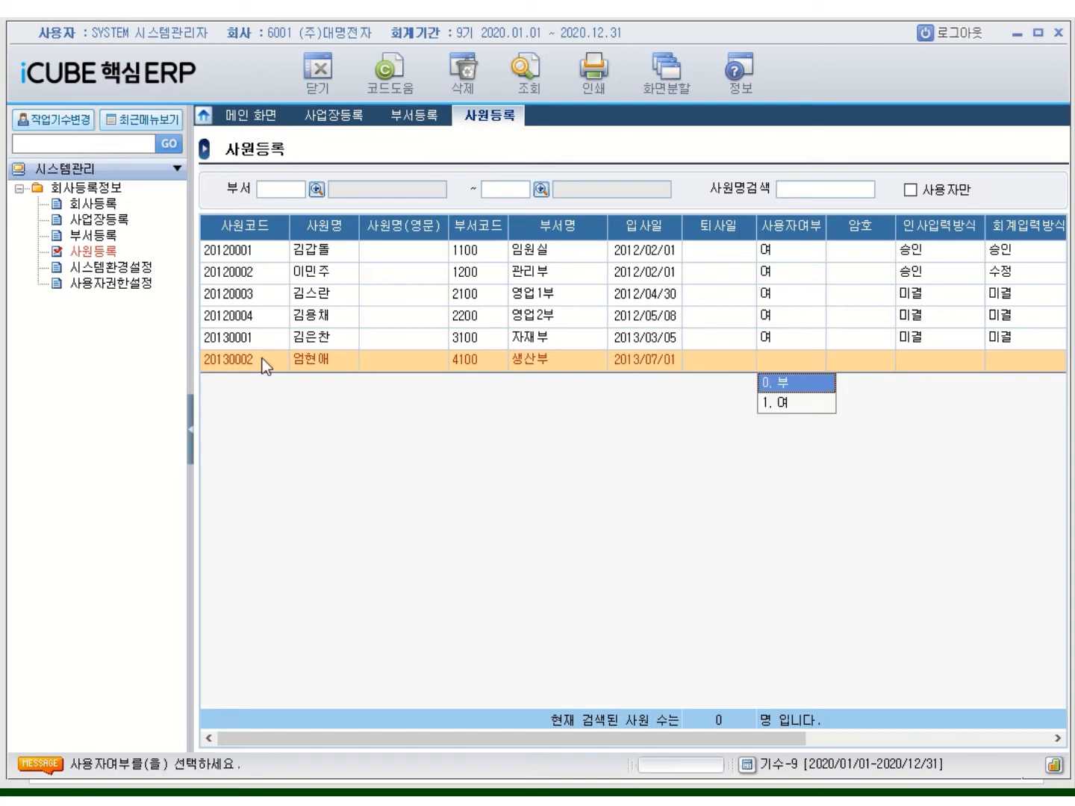
pyautogui.press('Return')
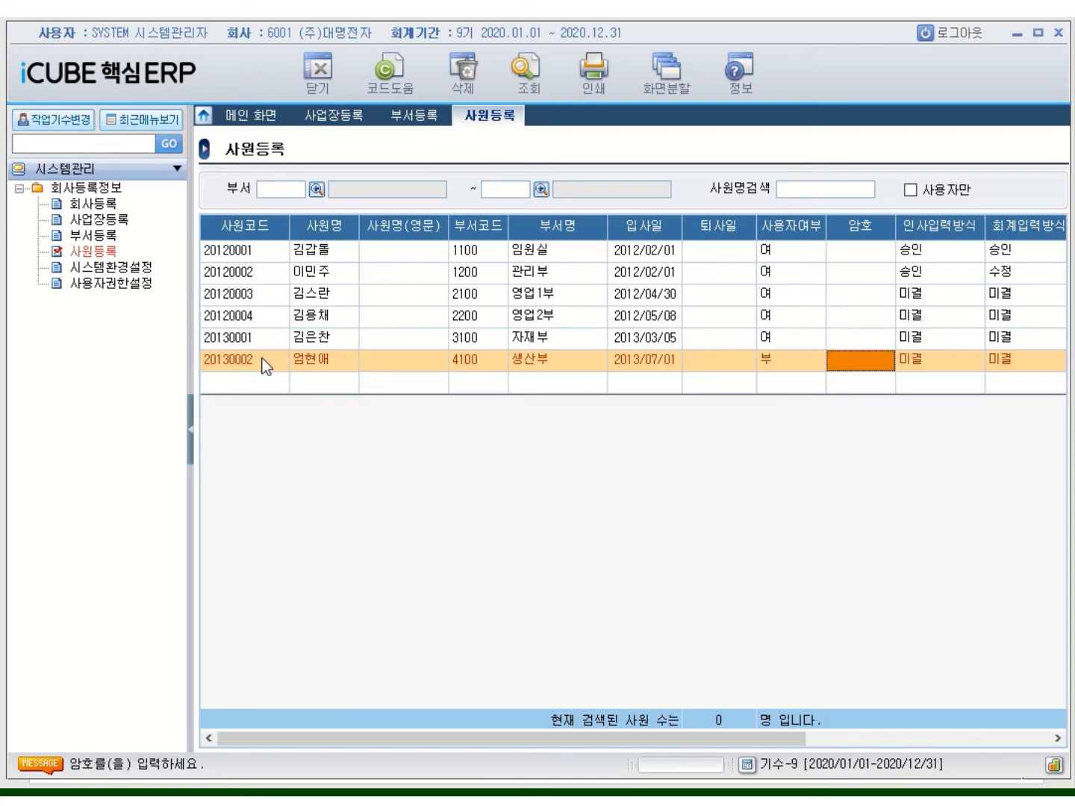
pyautogui.press('Return')
pyautogui.press('Return')
pyautogui.press('Return')
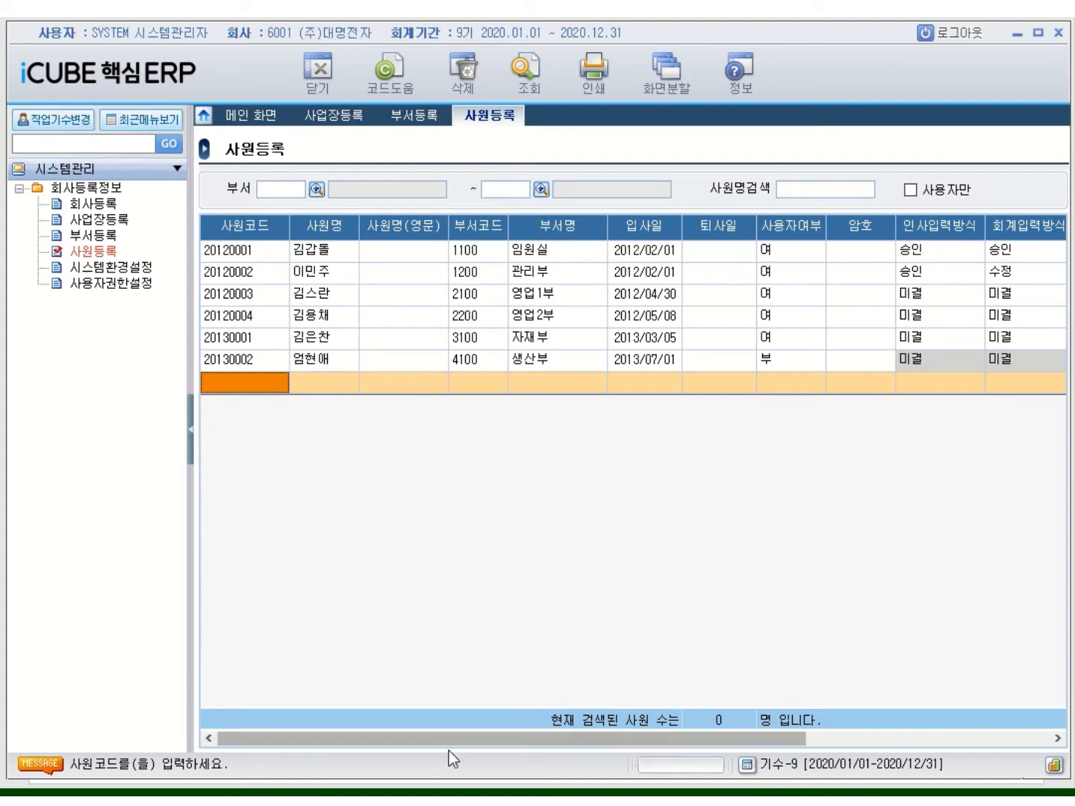
pyautogui.moveTo(520, 739); pyautogui.dragTo(405, 721)
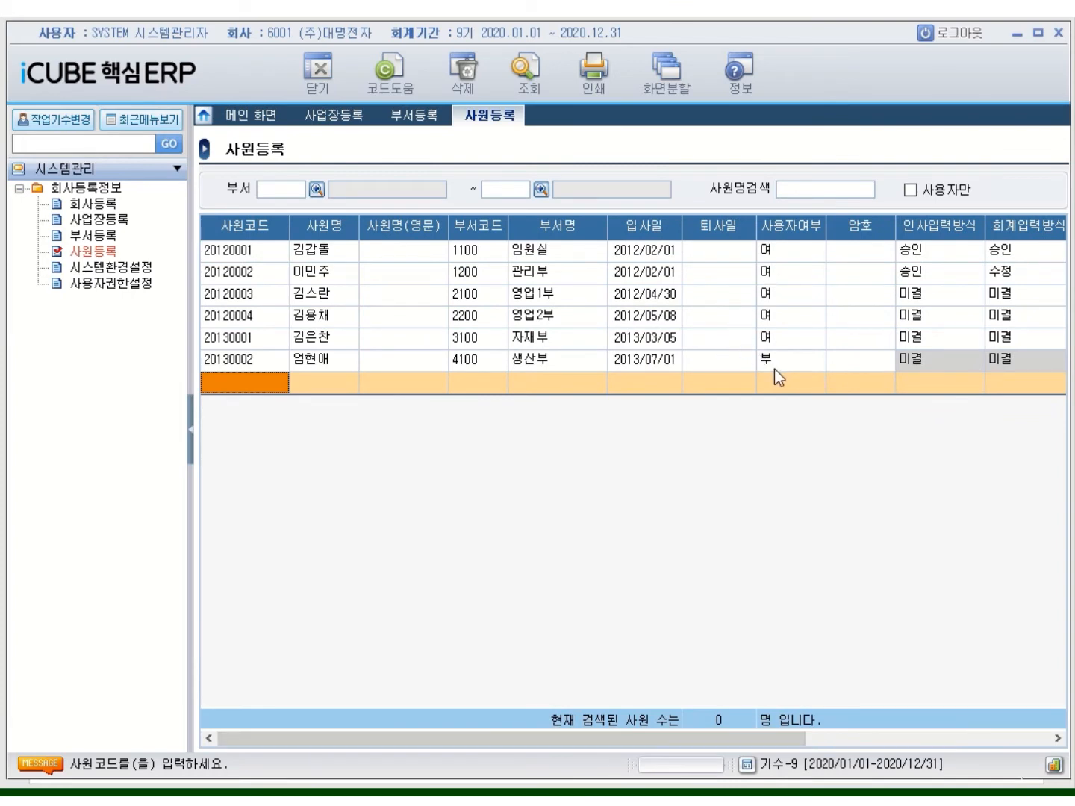
# Log out and sign back in to 6001 (주)대명전자 as the 시스템관리자 account with its password
pyautogui.click(957, 43)
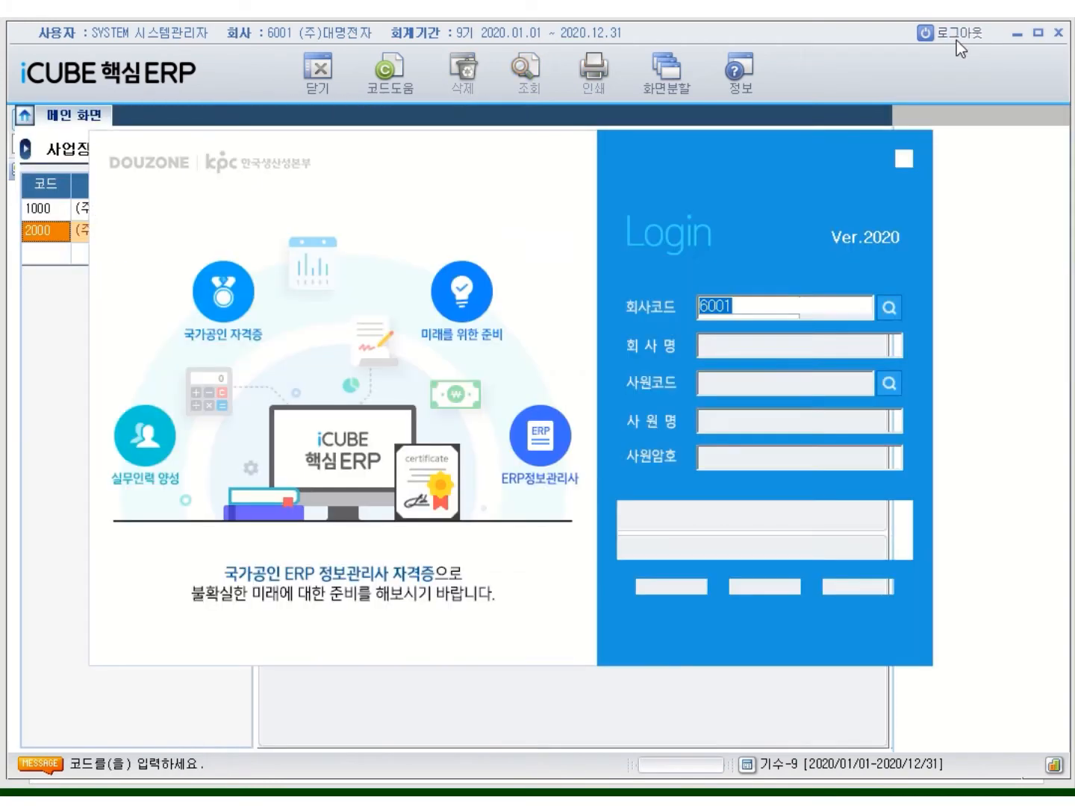
pyautogui.click(889, 384)
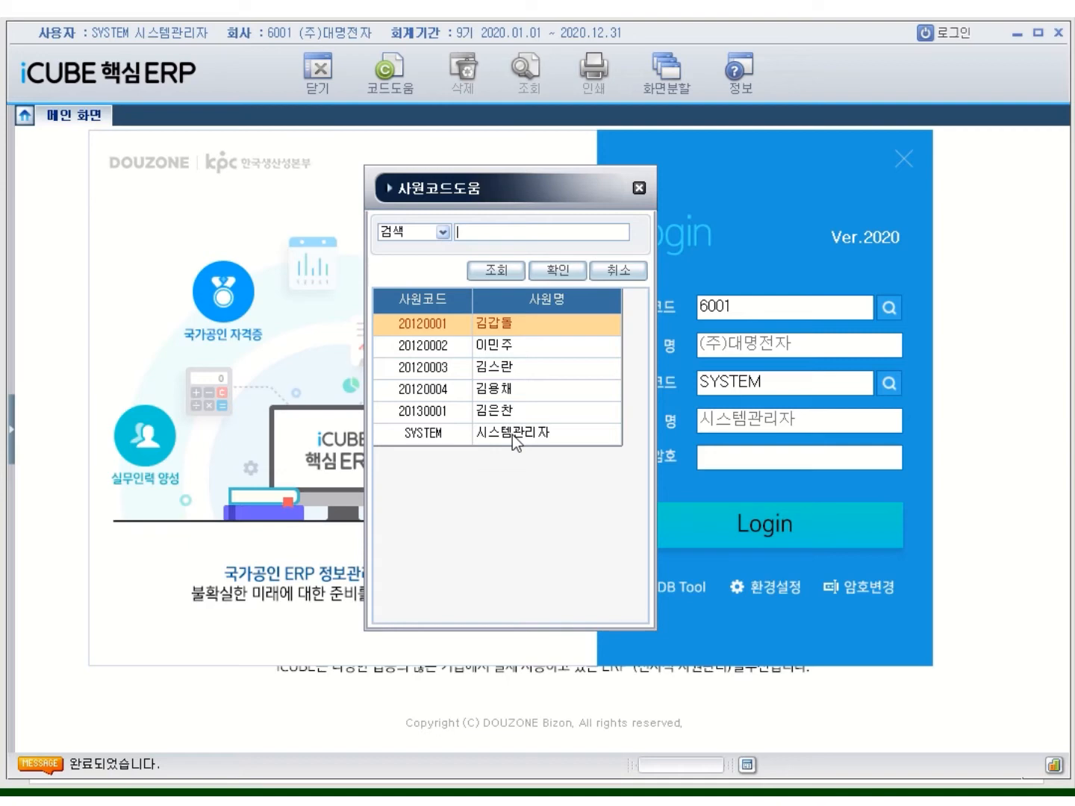
pyautogui.click(513, 435)
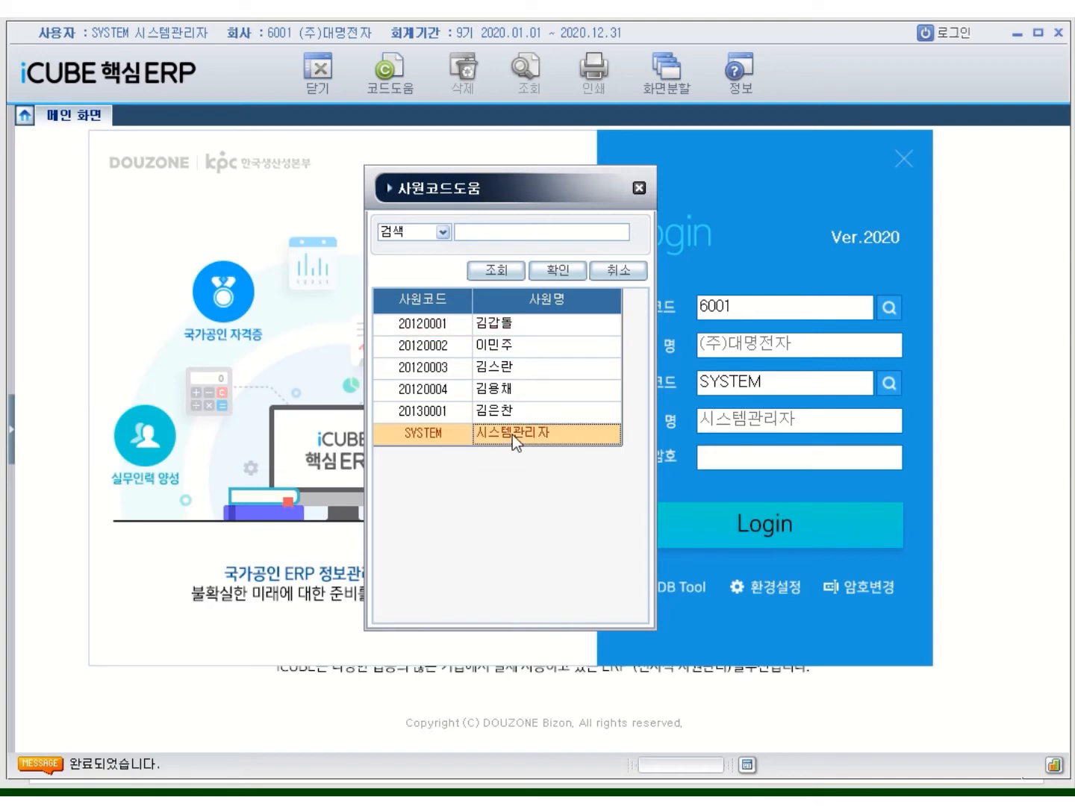
pyautogui.doubleClick(513, 434)
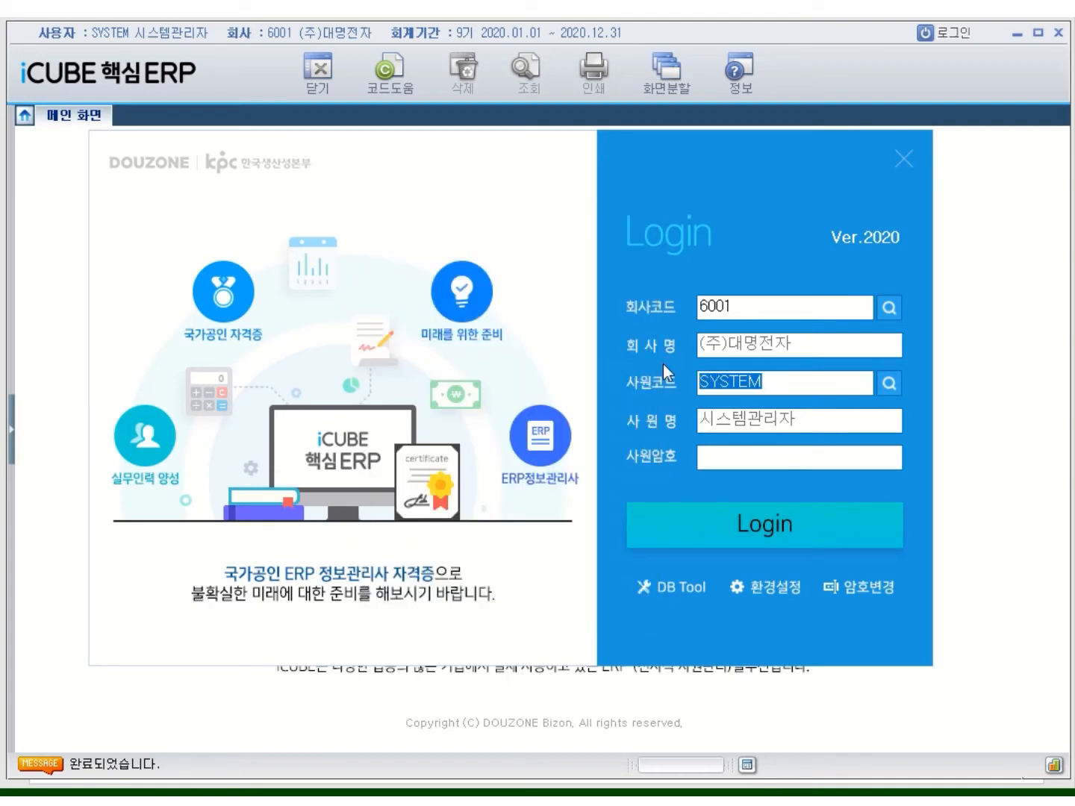
pyautogui.click(712, 458)
pyautogui.write('******')
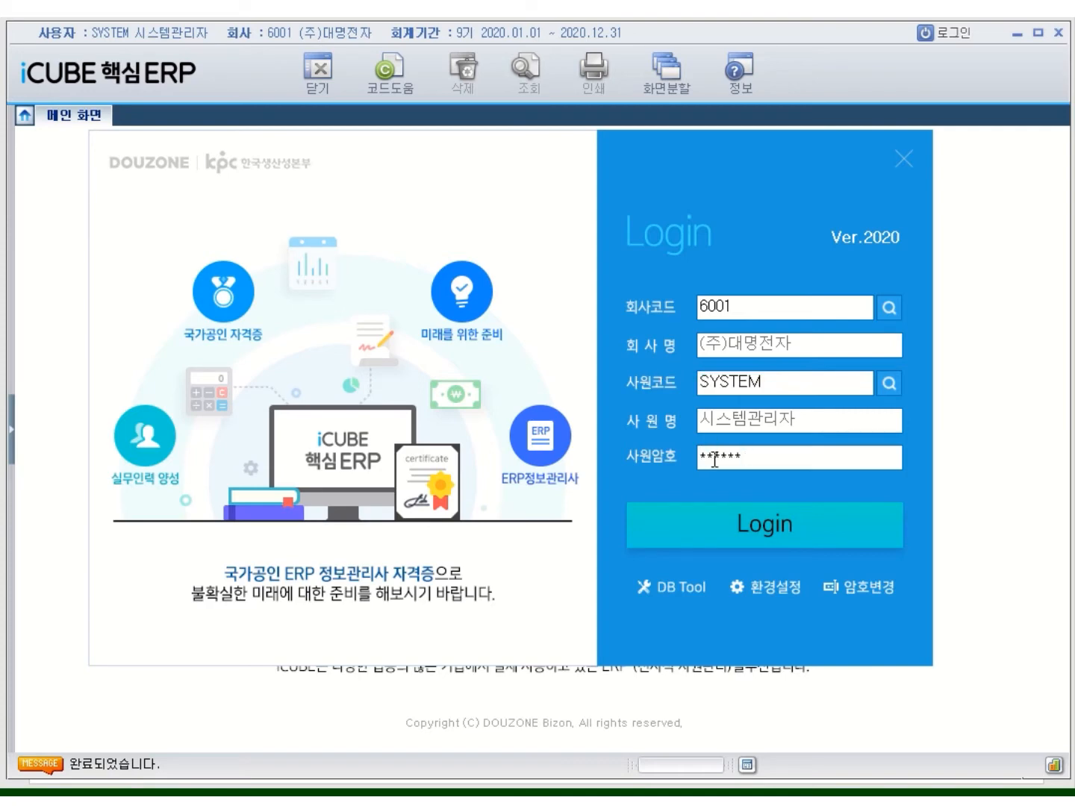
pyautogui.click(761, 533)
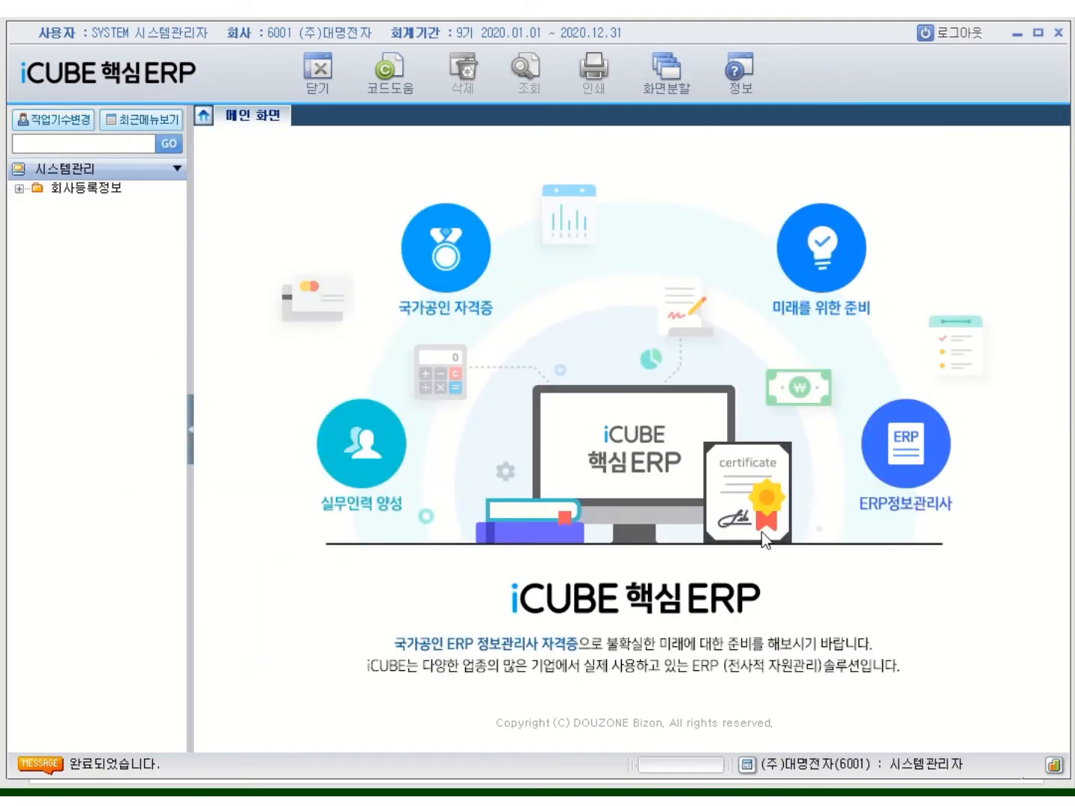
# Open 사원등록 under 회사등록정보 and clear both 부서 filters to list every department's employees
pyautogui.click(78, 191)
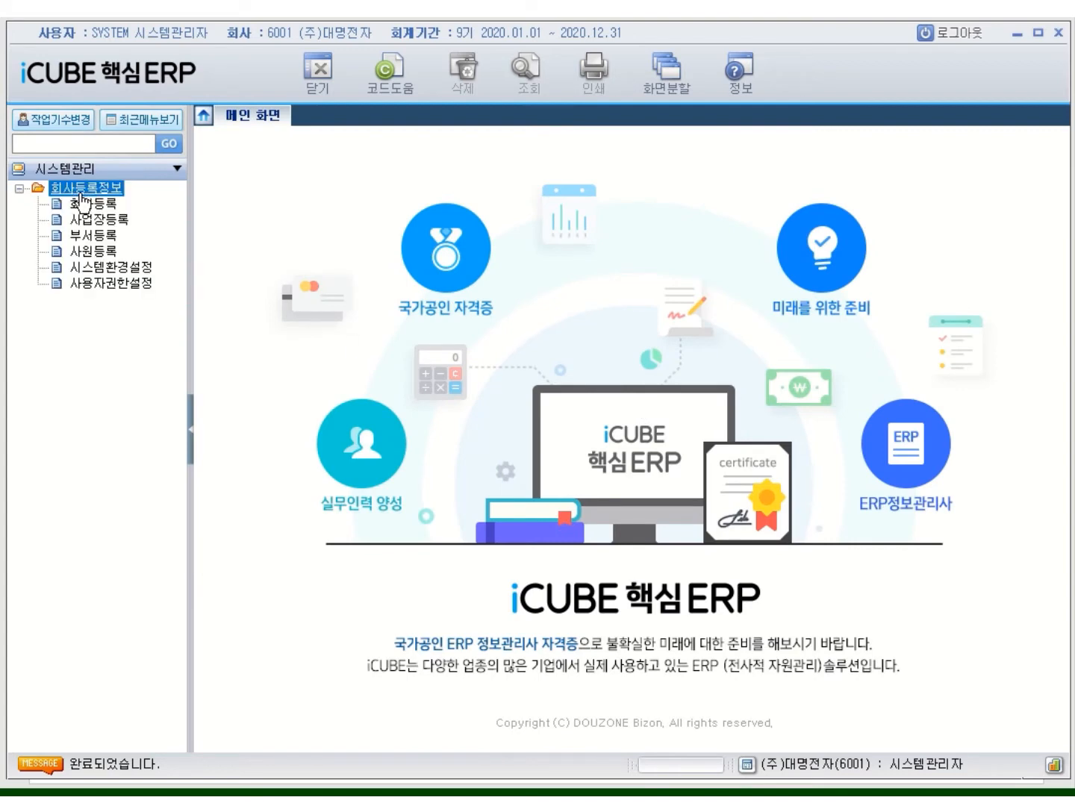
pyautogui.click(94, 252)
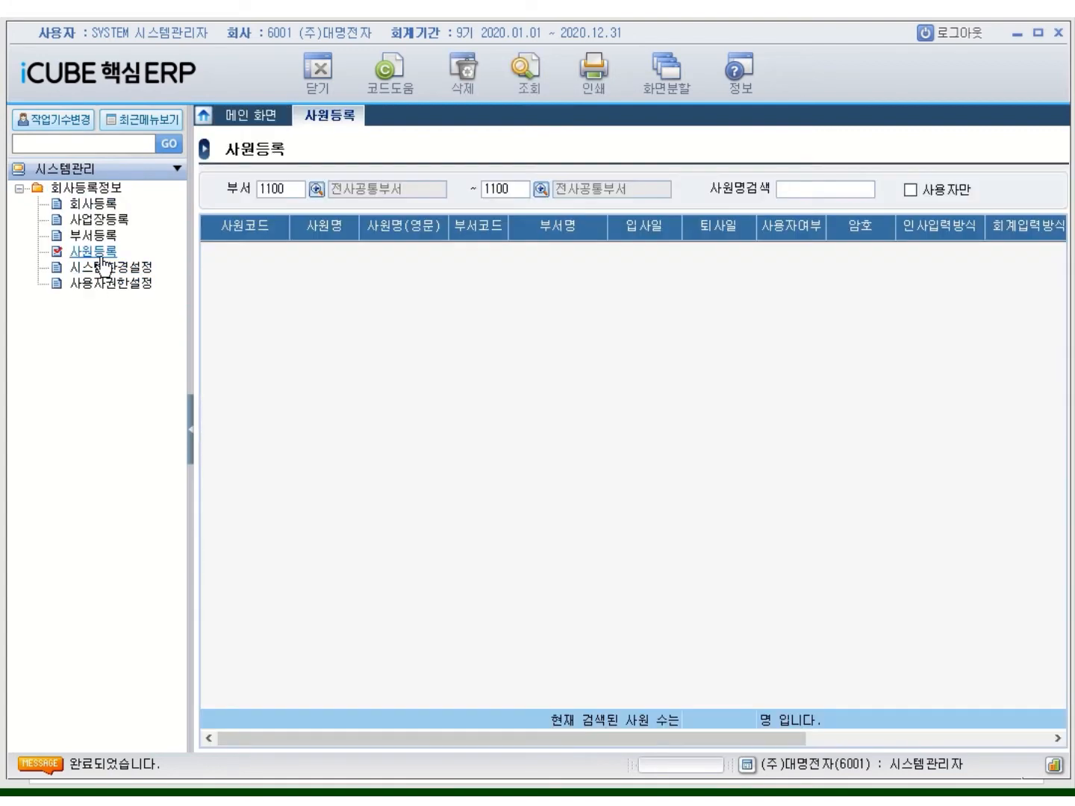
pyautogui.click(293, 192)
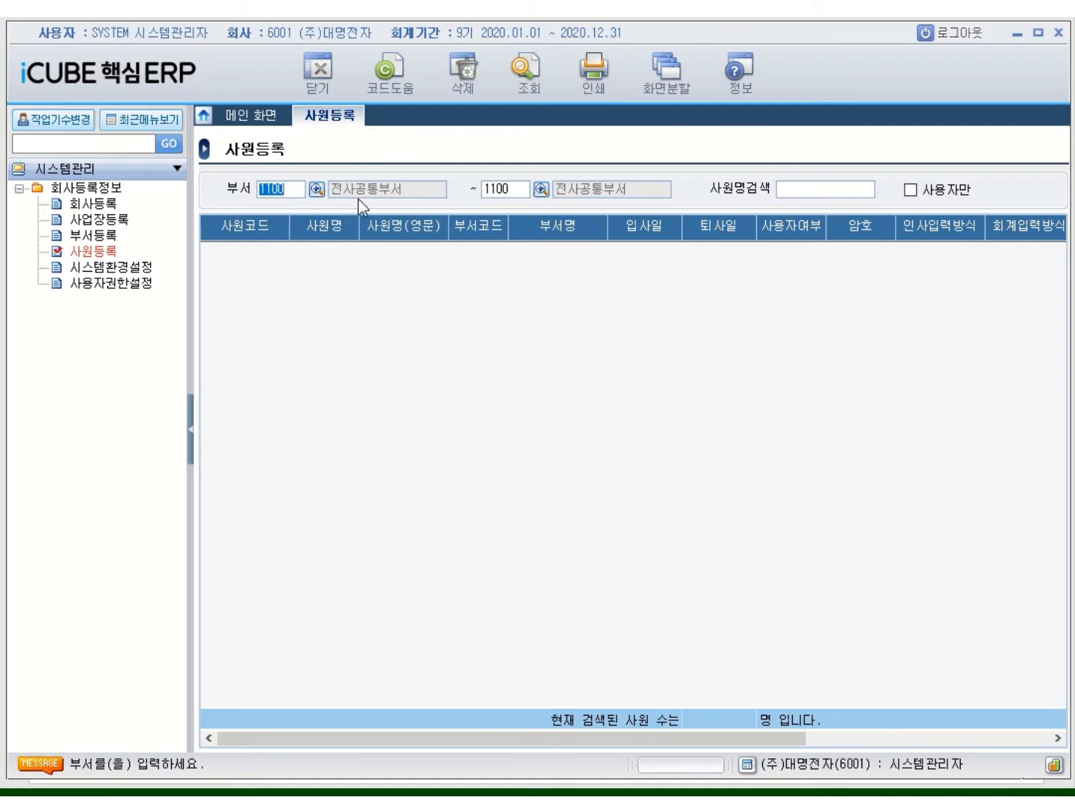
pyautogui.press('BackSpace')
pyautogui.press('Return')
pyautogui.press('BackSpace')
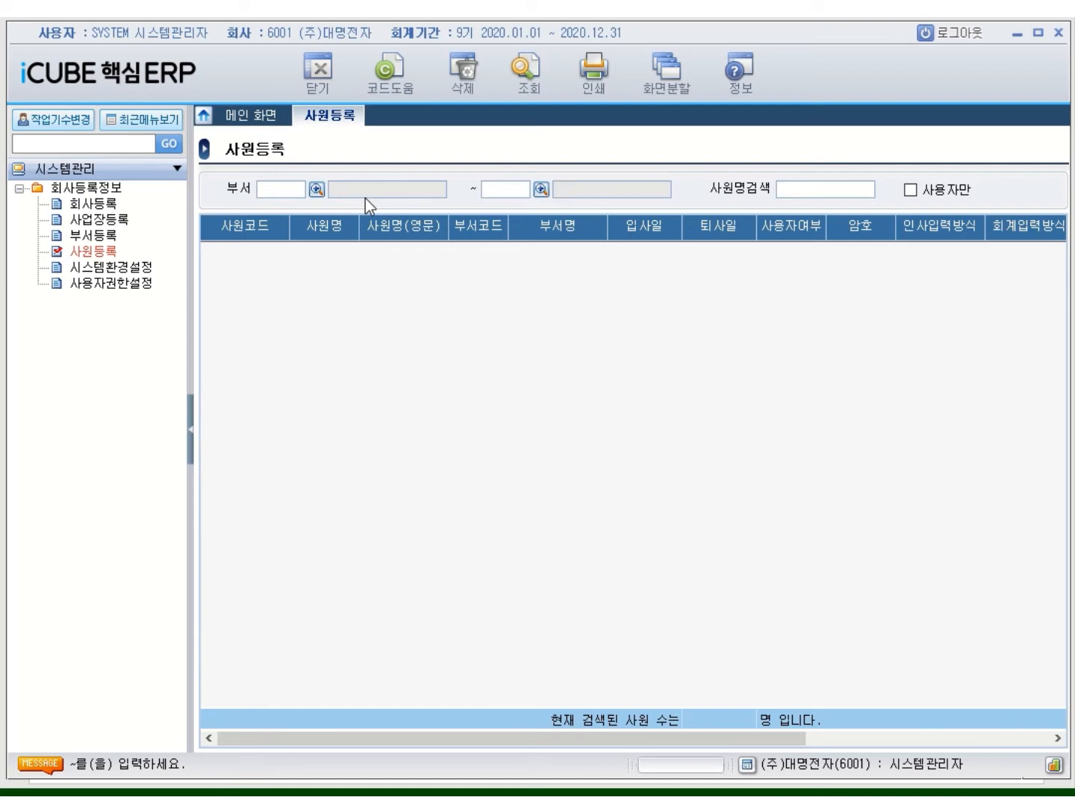
pyautogui.press('Return')
pyautogui.press('Return')
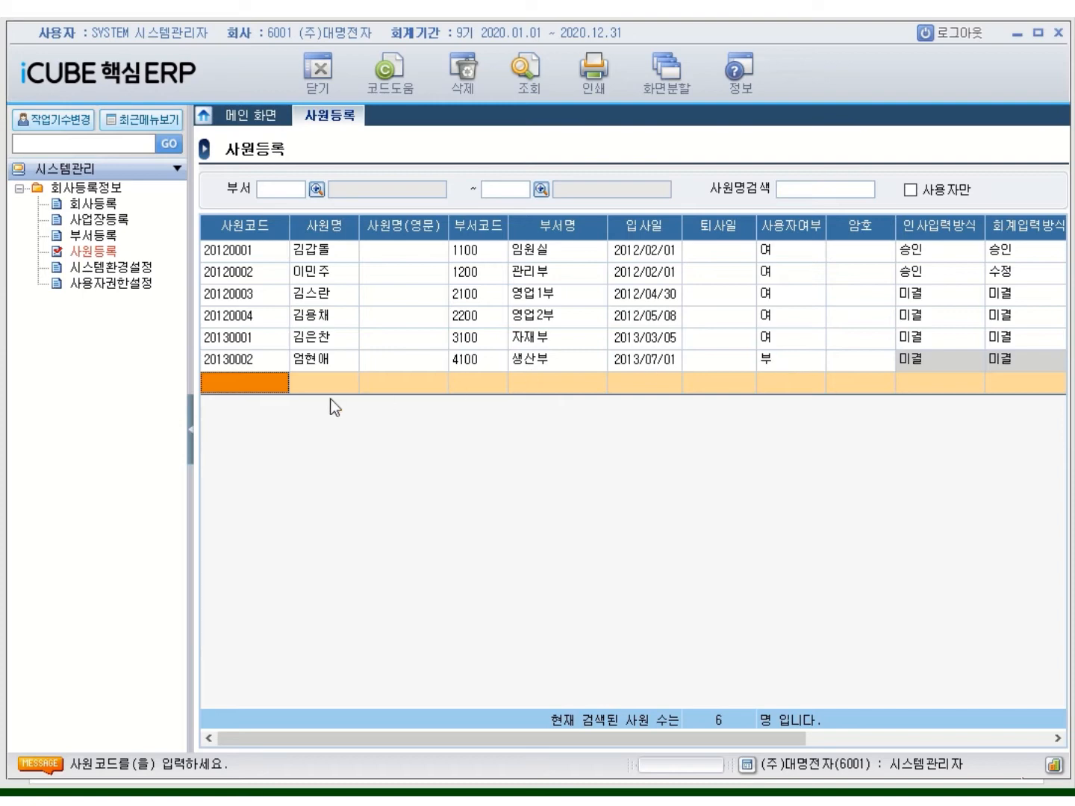
# Add a new employee row with code 20200420 and the employee's name
pyautogui.click(216, 374)
pyautogui.write('2020')
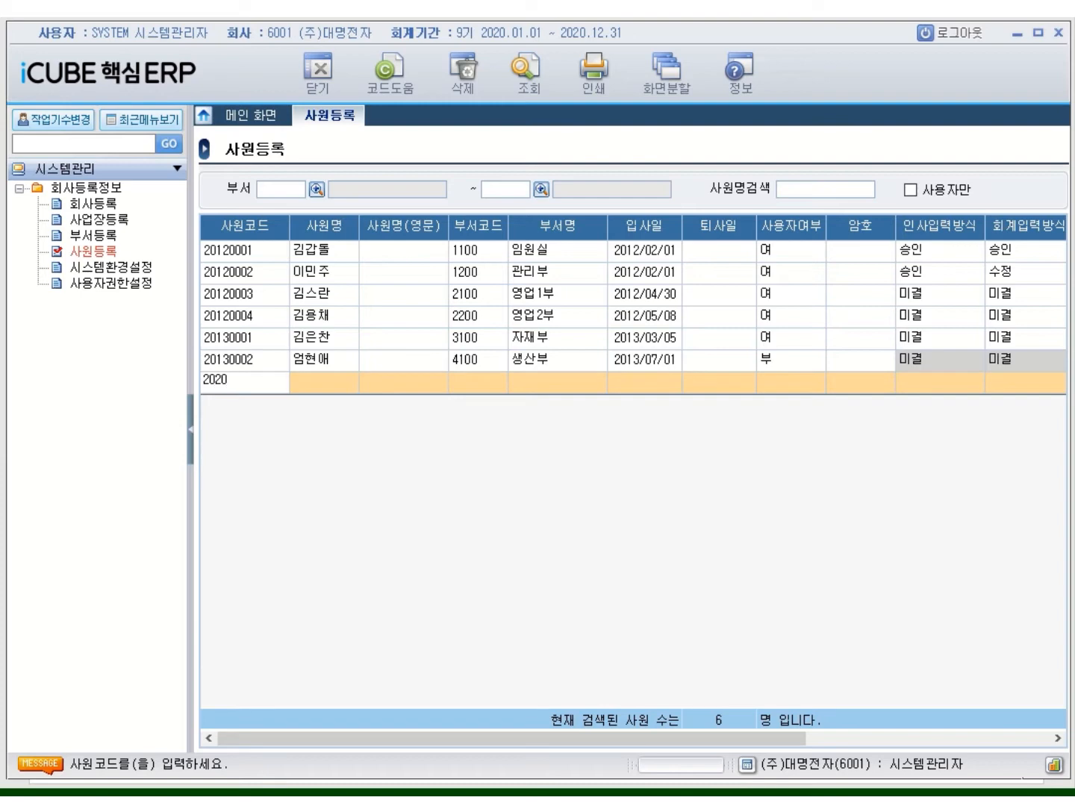
pyautogui.write('0420')
pyautogui.click(323, 383)
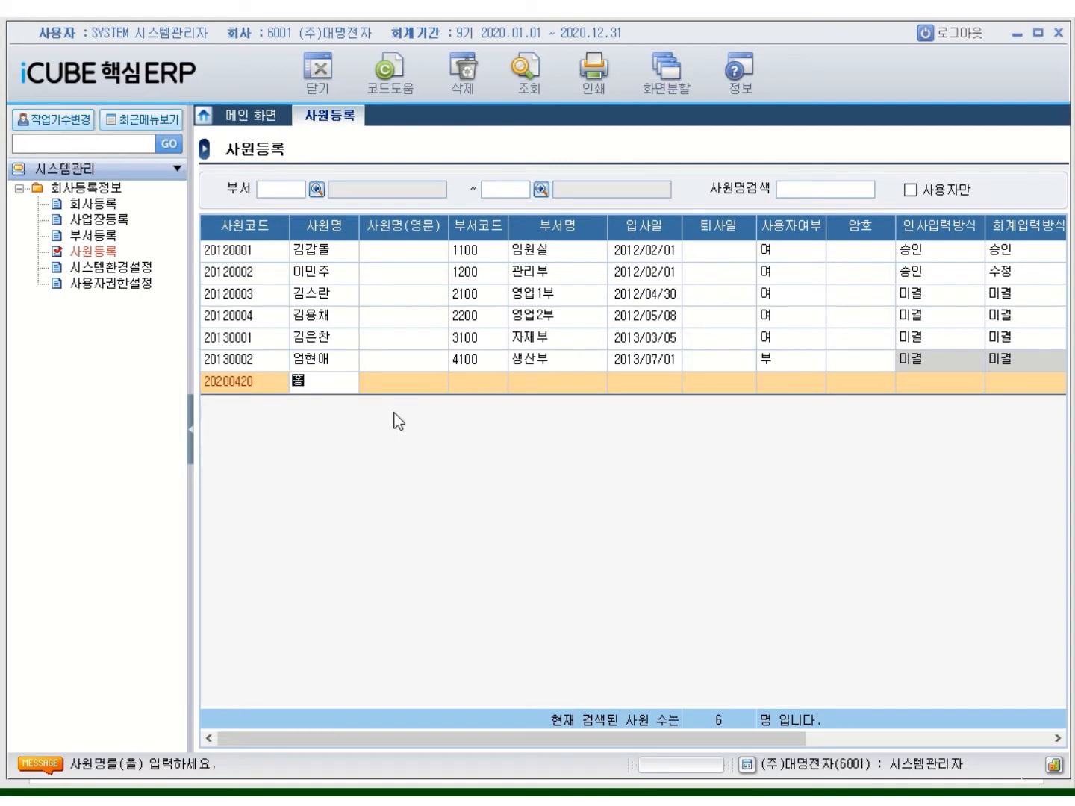
pyautogui.press('Return')
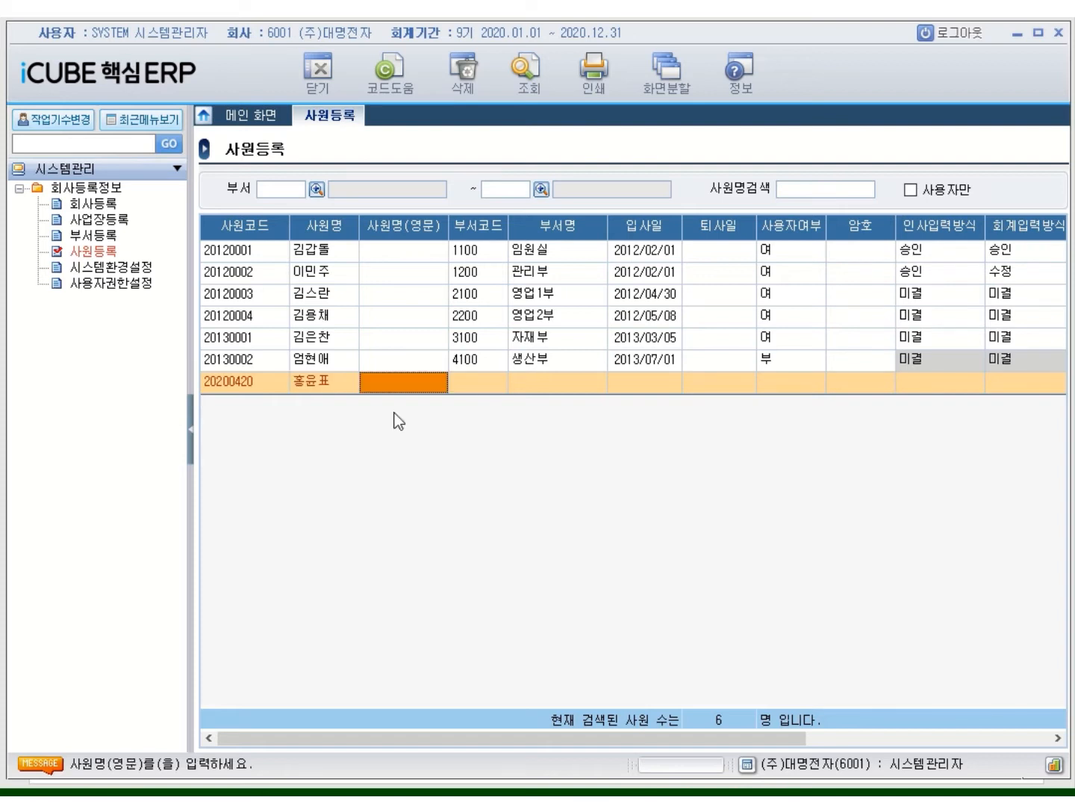
pyautogui.press('Return')
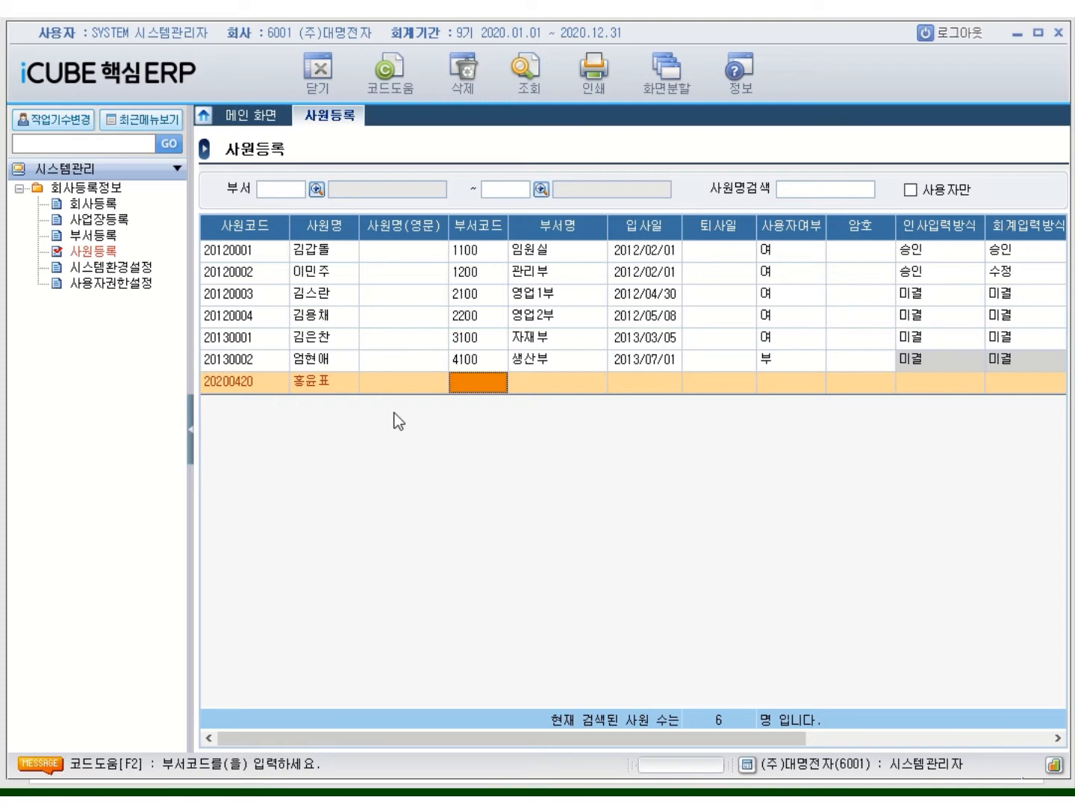
# Assign department 1100, hire date 2020/04/20, no resignation date, and user status 부
pyautogui.write('1100')
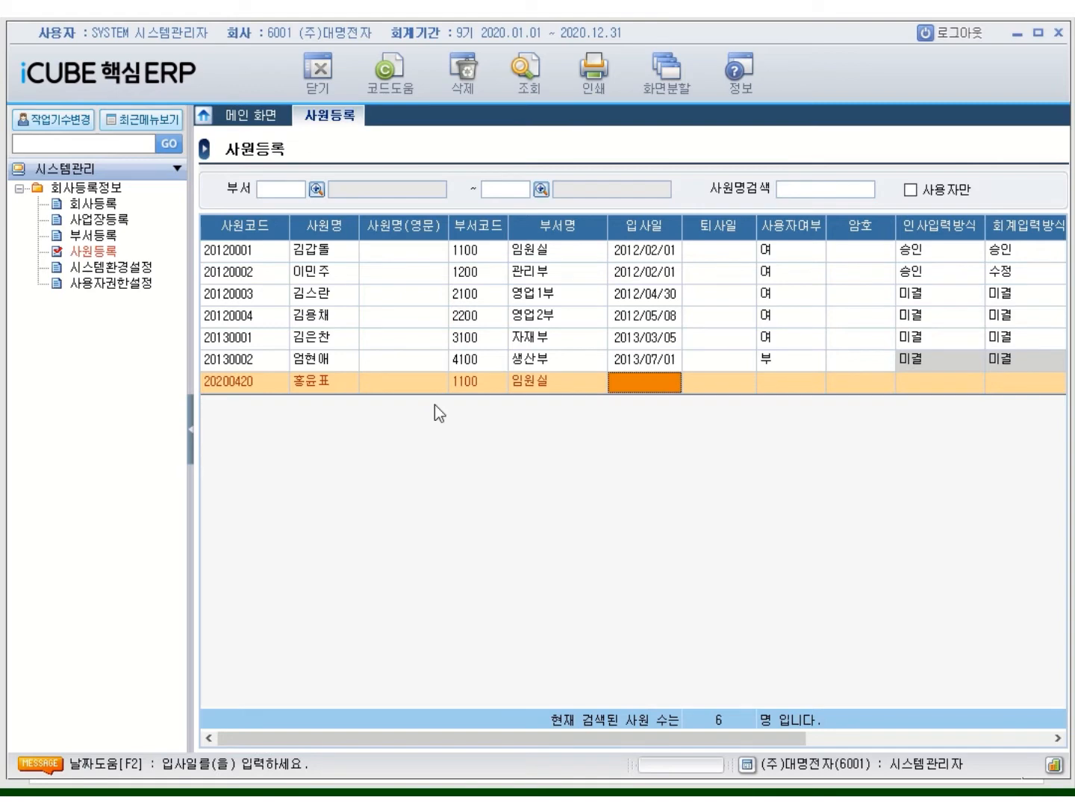
pyautogui.write('2020/0')
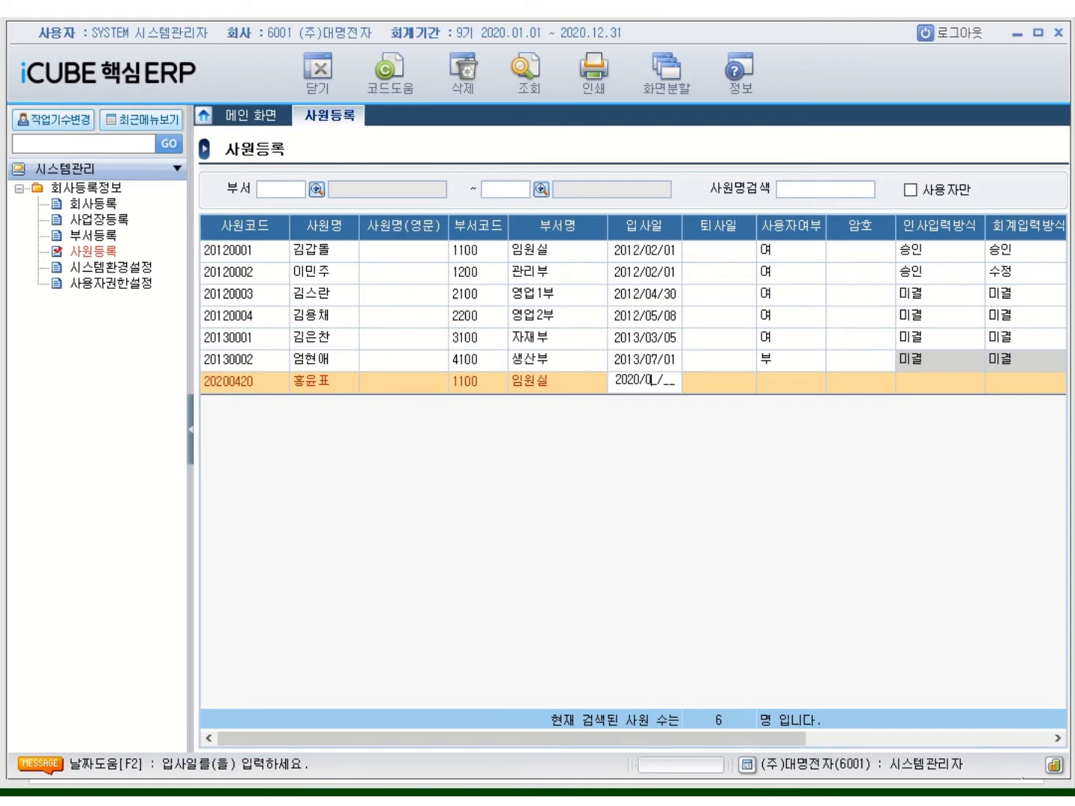
pyautogui.write('4/20')
pyautogui.press('Return')
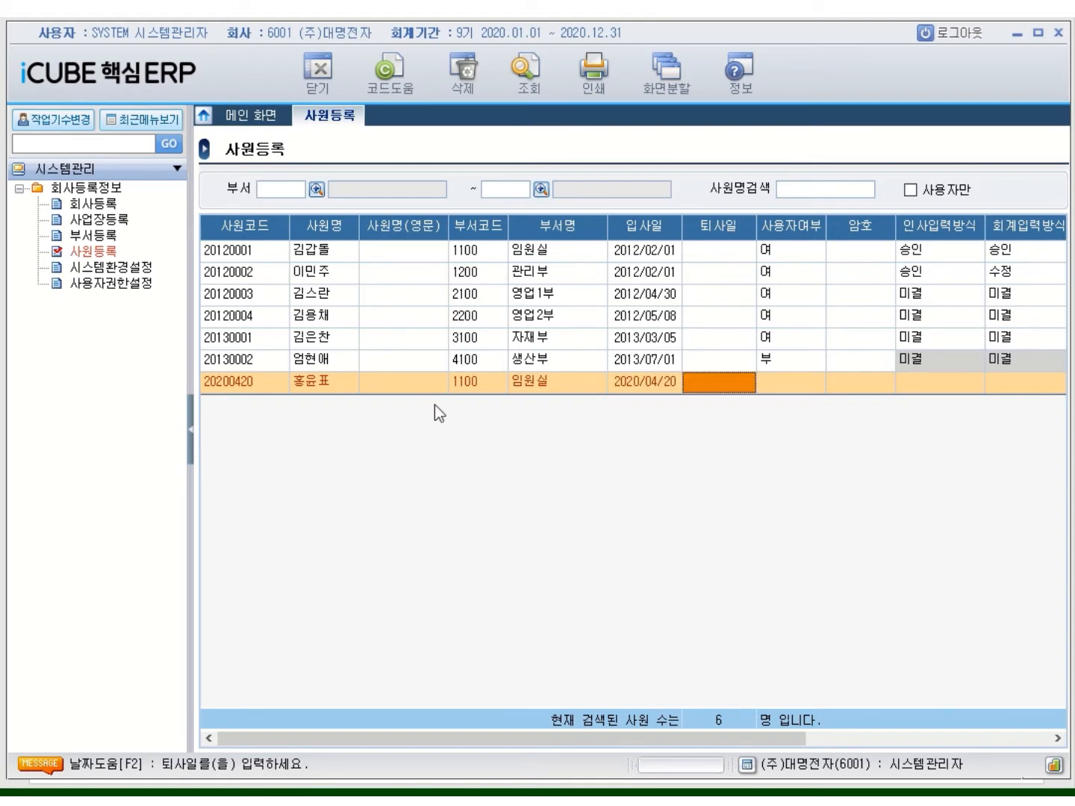
pyautogui.press('Return')
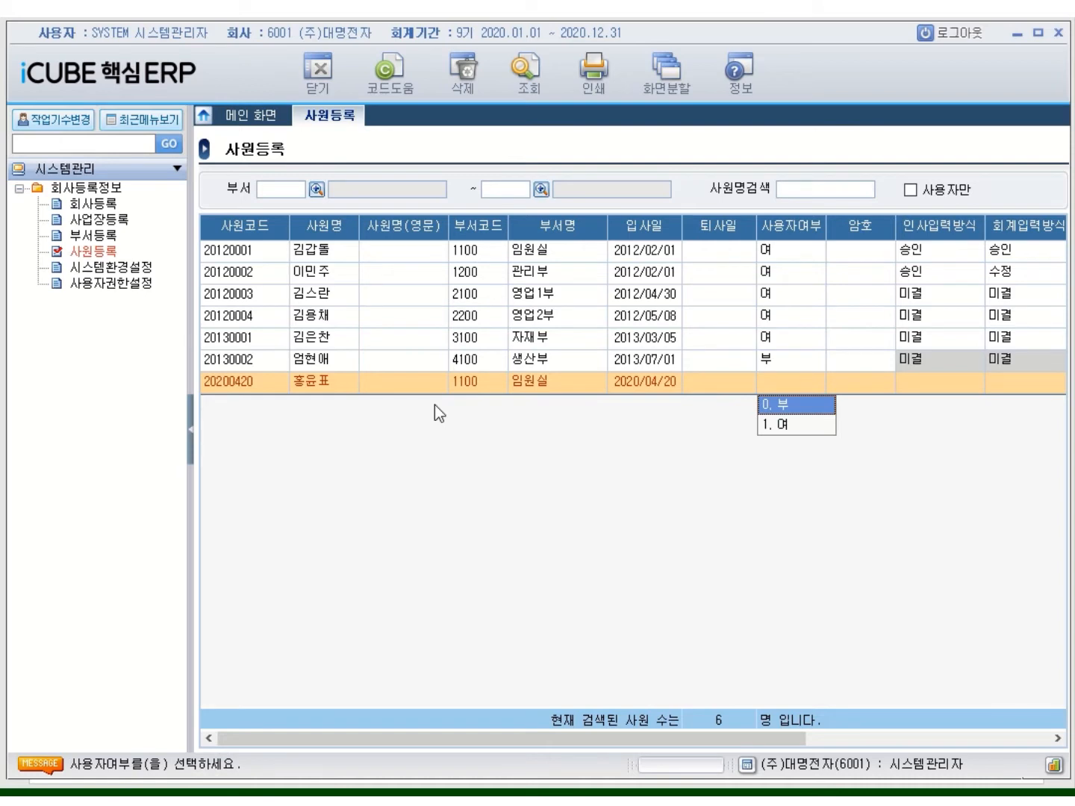
pyautogui.press('Return')
pyautogui.press('Return')
pyautogui.press('Return')
pyautogui.press('Return')
pyautogui.press('Return')
pyautogui.press('Return')
pyautogui.press('Return')
pyautogui.press('Return')
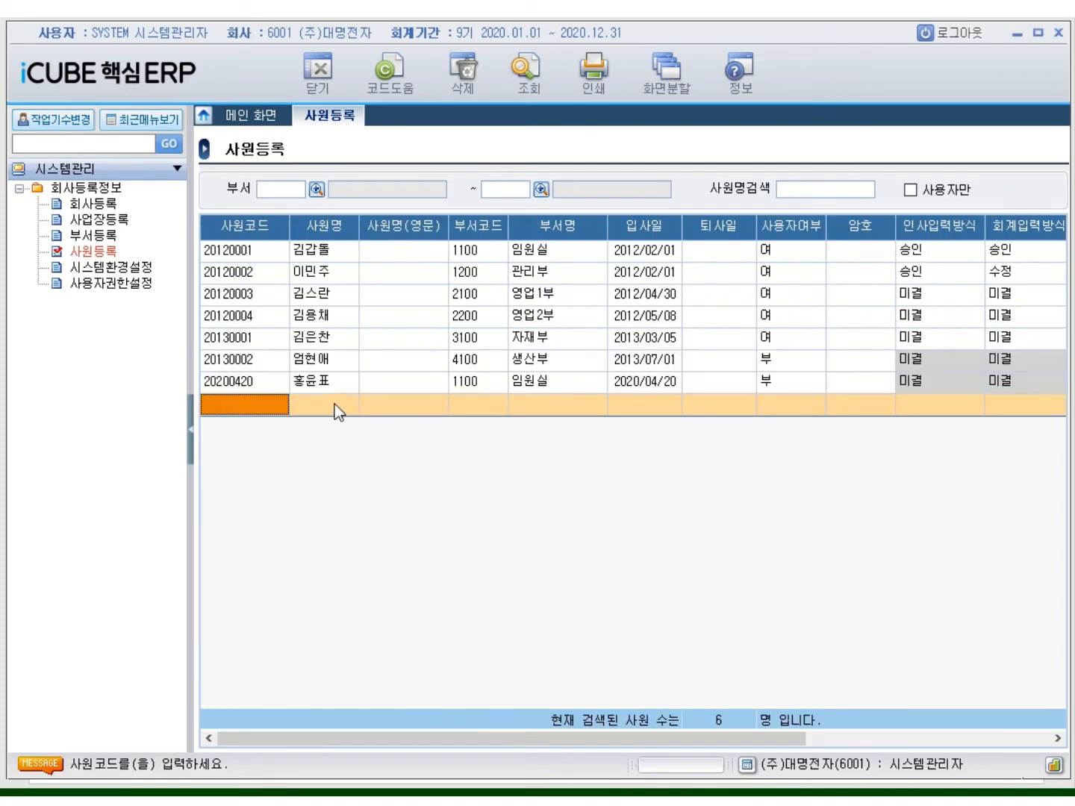
# Log out and sign back in as the SYSTEM administrator picked from the 사원코드 lookup
pyautogui.click(924, 33)
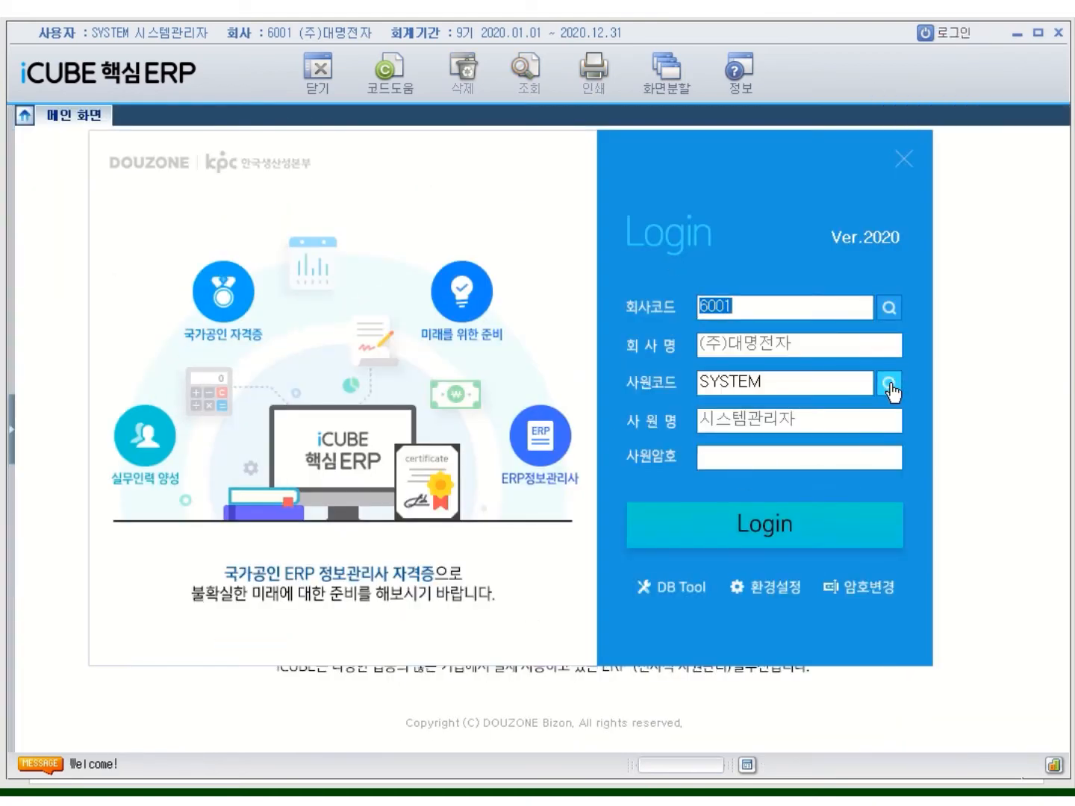
pyautogui.click(889, 383)
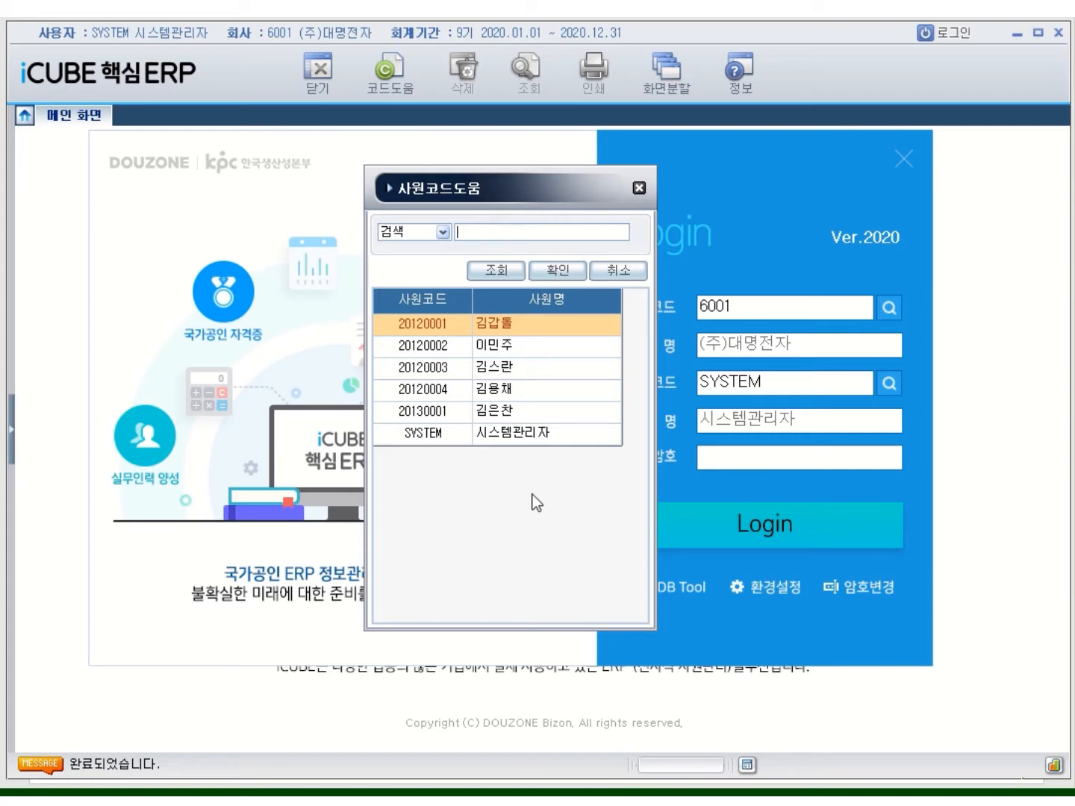
pyautogui.doubleClick(518, 439)
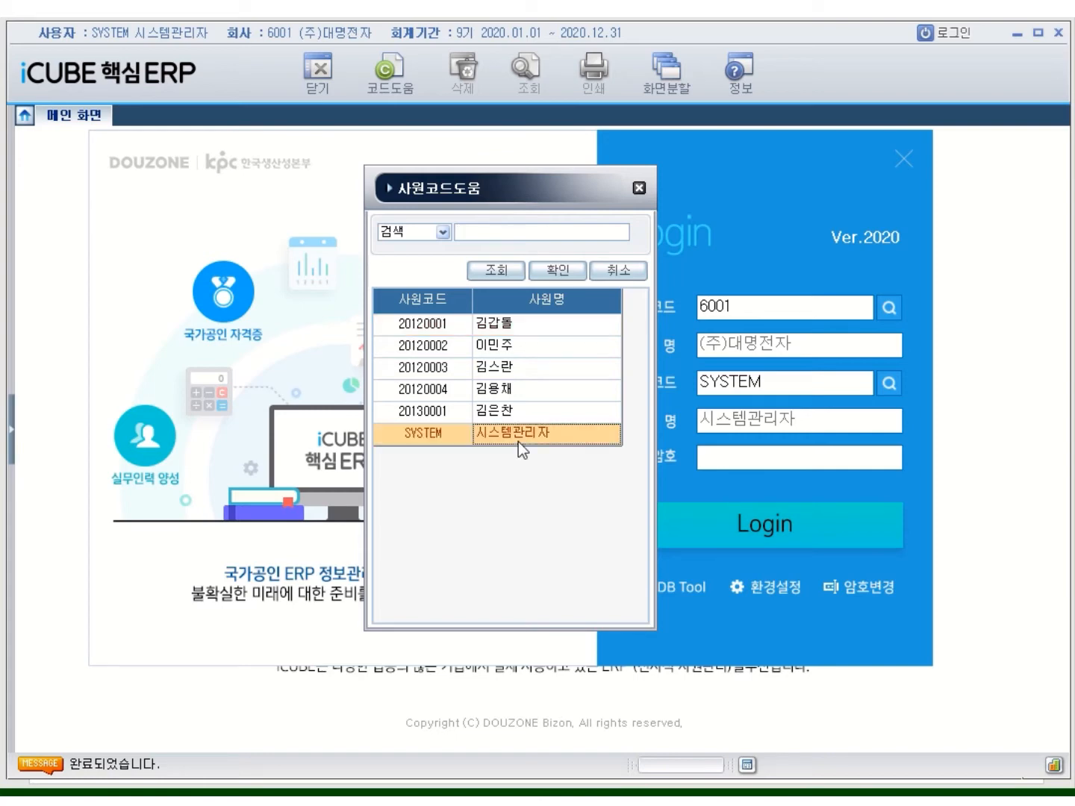
pyautogui.moveTo(787, 379); pyautogui.dragTo(686, 391)
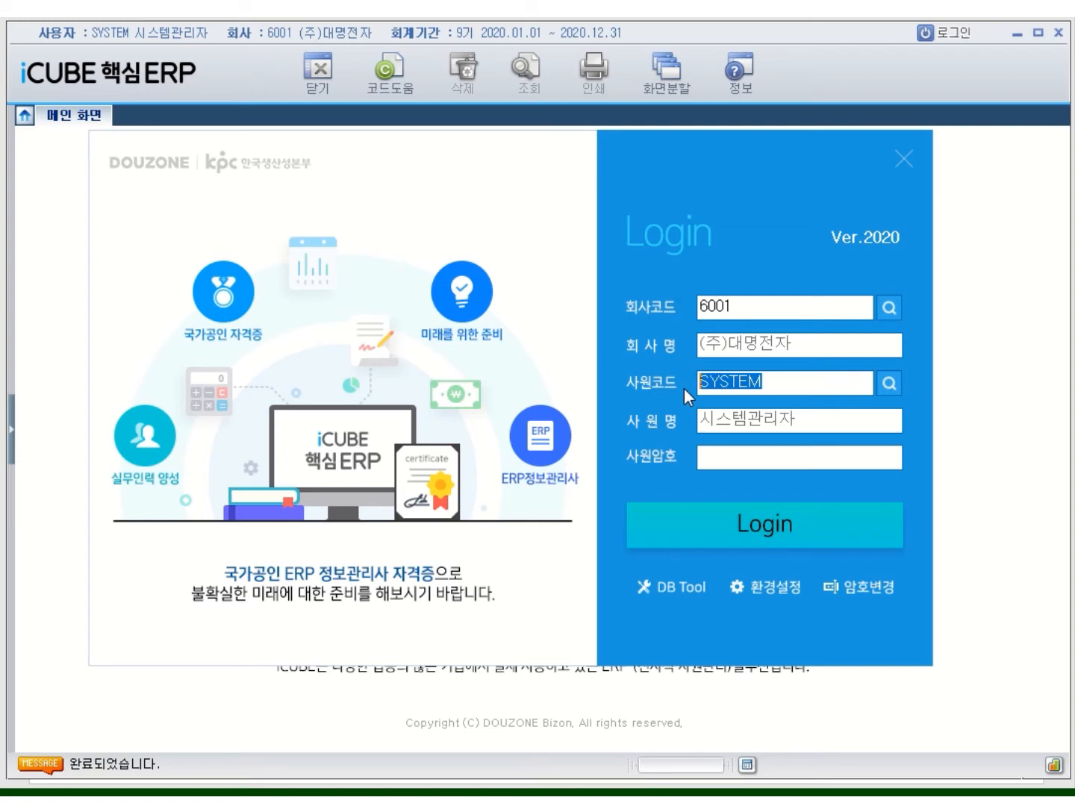
pyautogui.click(735, 460)
pyautogui.write('******')
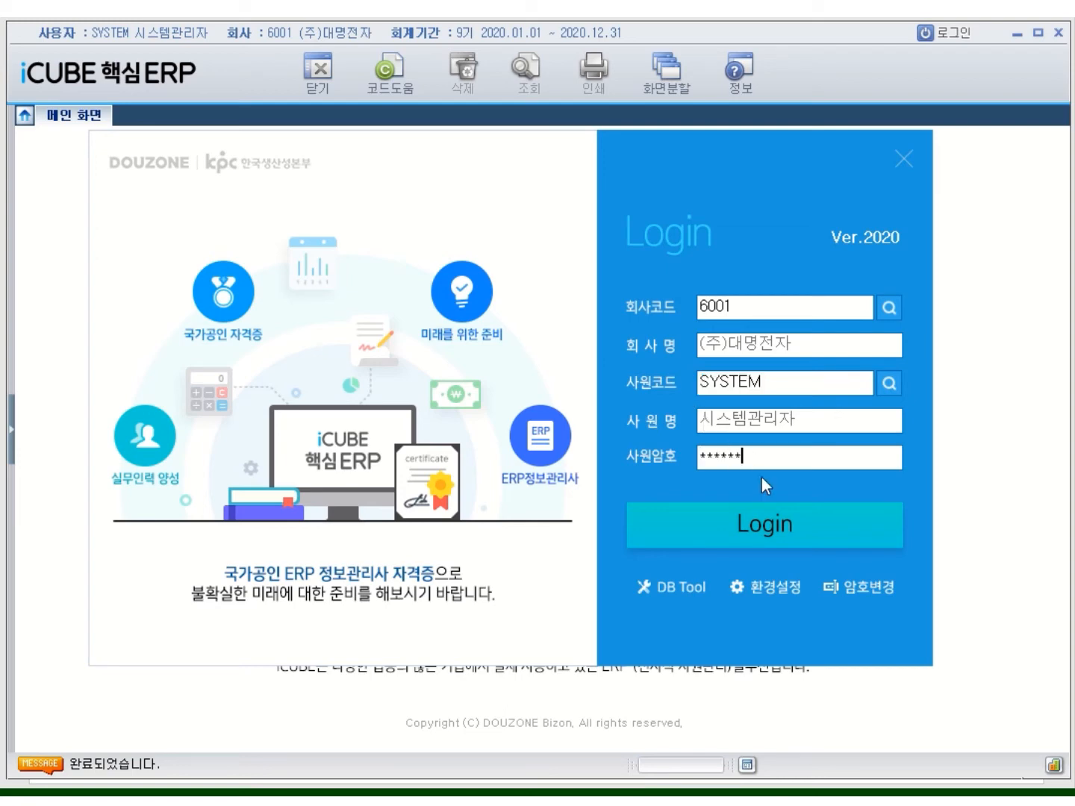
pyautogui.click(806, 544)
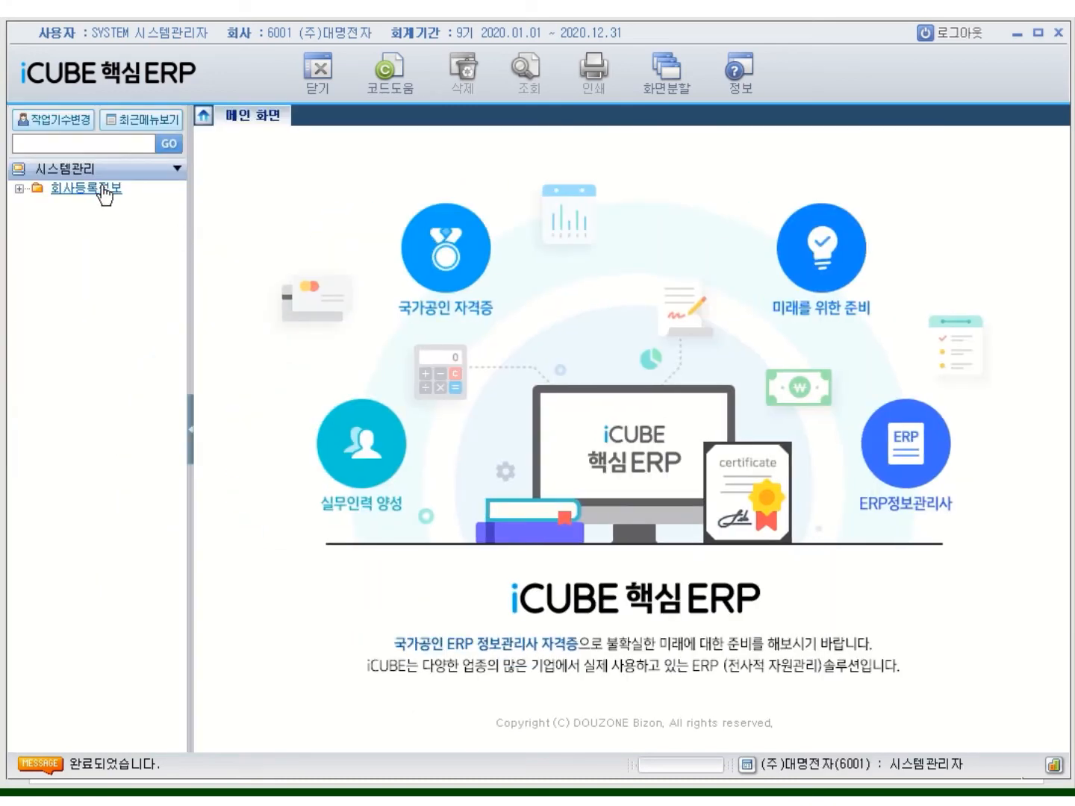
pyautogui.doubleClick(103, 192)
# Open the 사원등록 register and search with the department 1100 filter
pyautogui.doubleClick(94, 251)
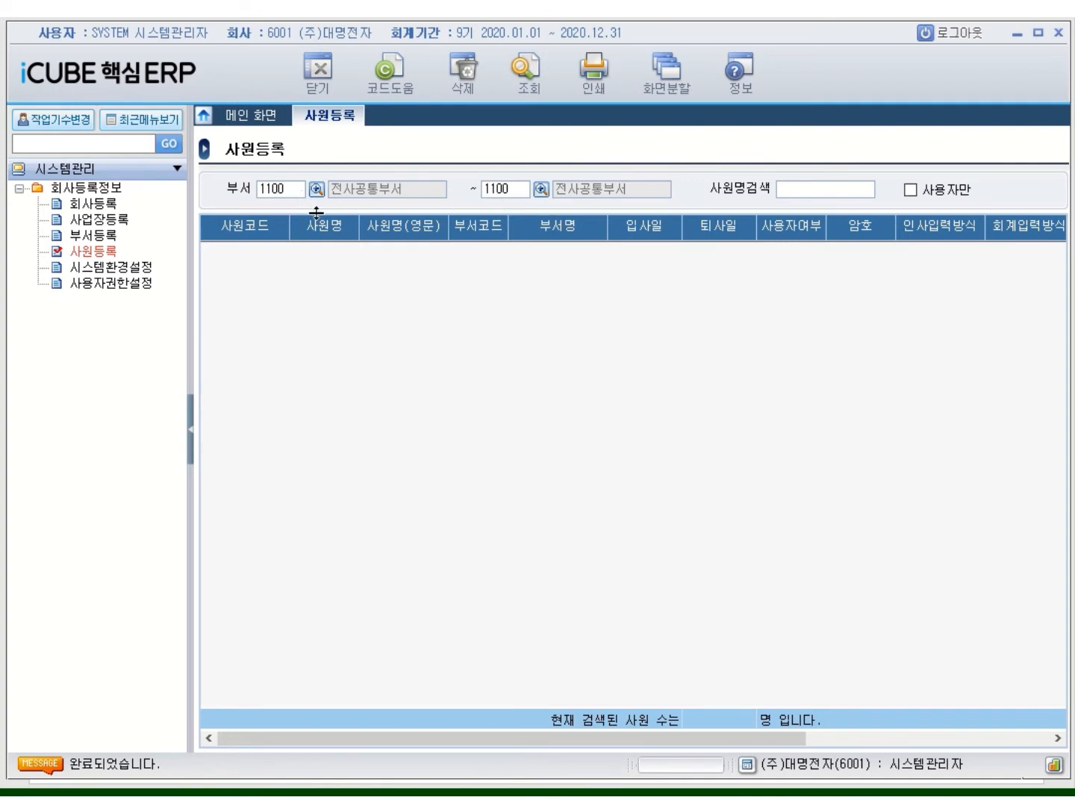
pyautogui.press('Return')
pyautogui.press('Return')
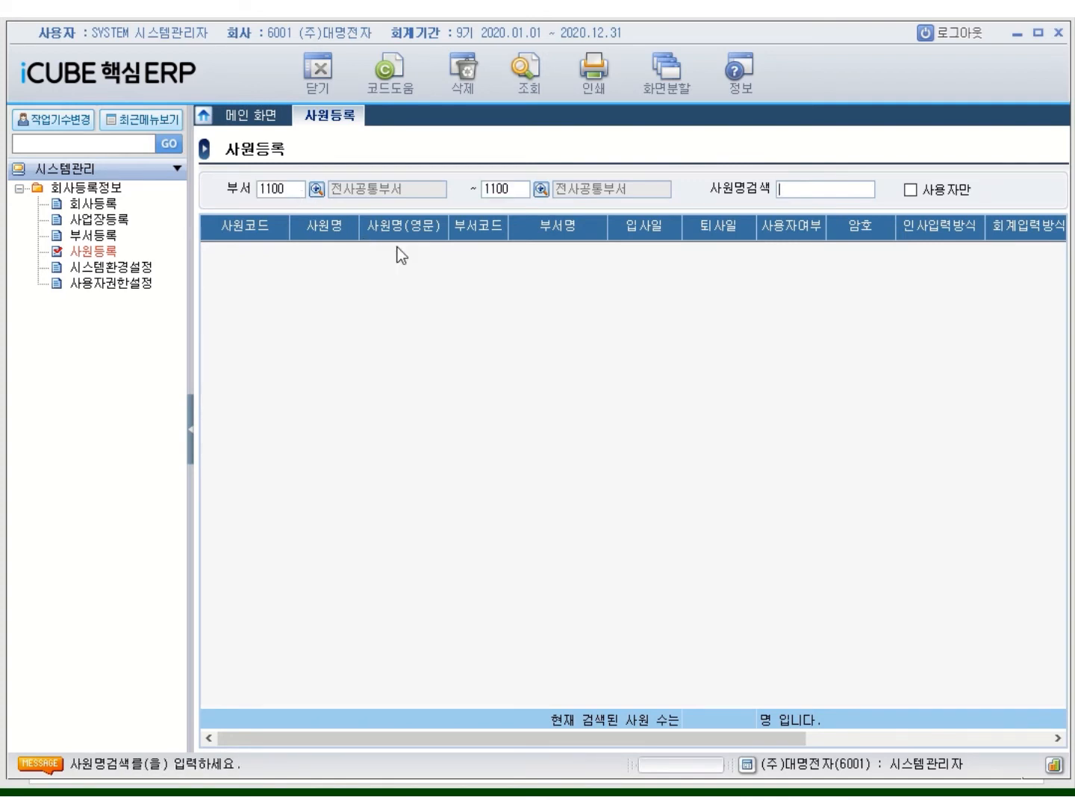
pyautogui.press('Return')
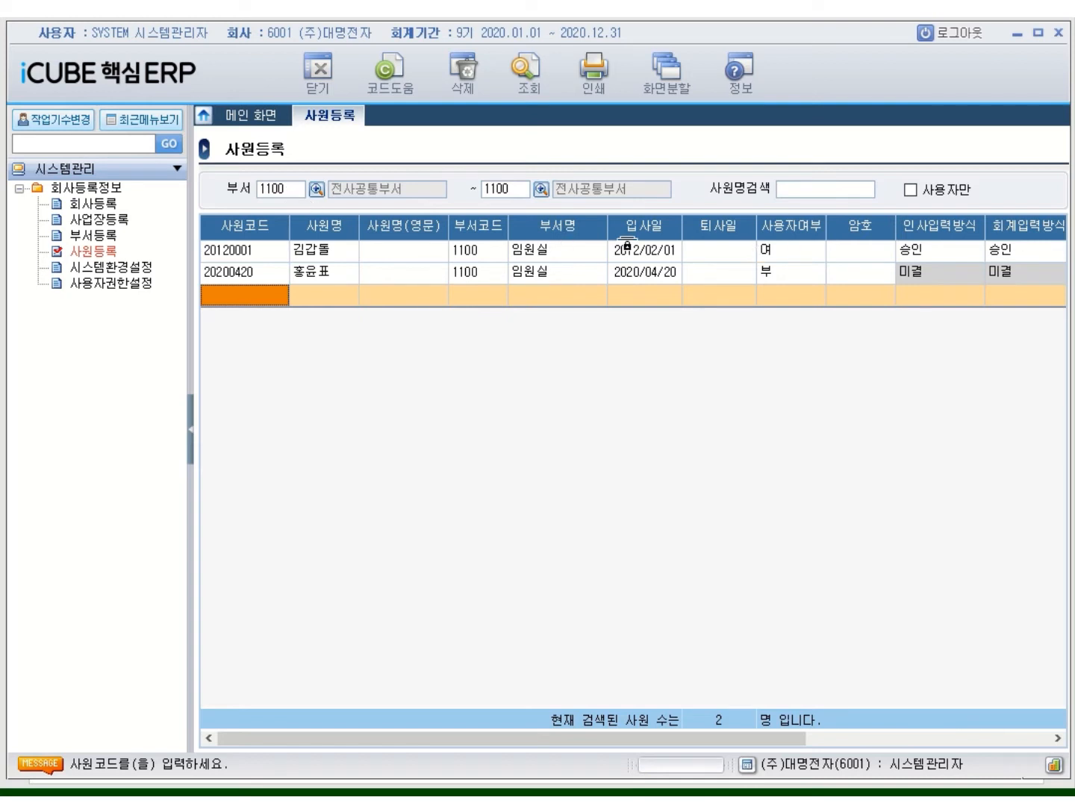
# Clear both 부서 filters to list all 7 employees, toggling 사용자만 on and back off
pyautogui.click(301, 192)
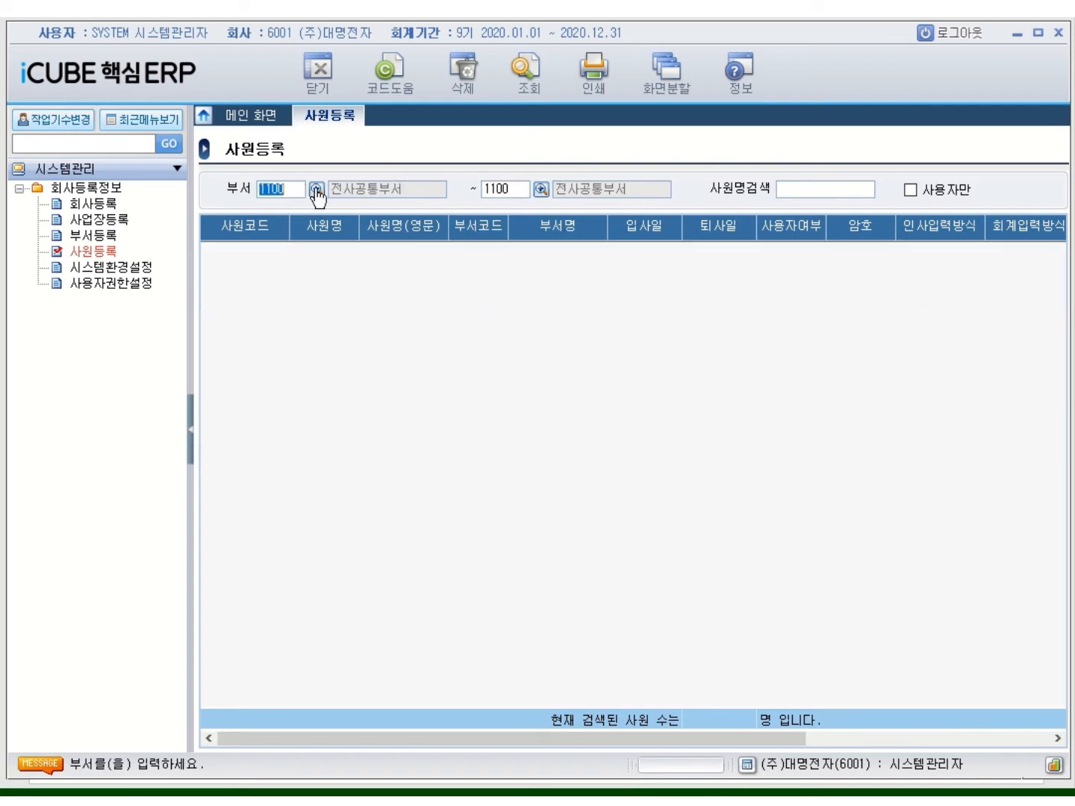
pyautogui.press('BackSpace')
pyautogui.press('Return')
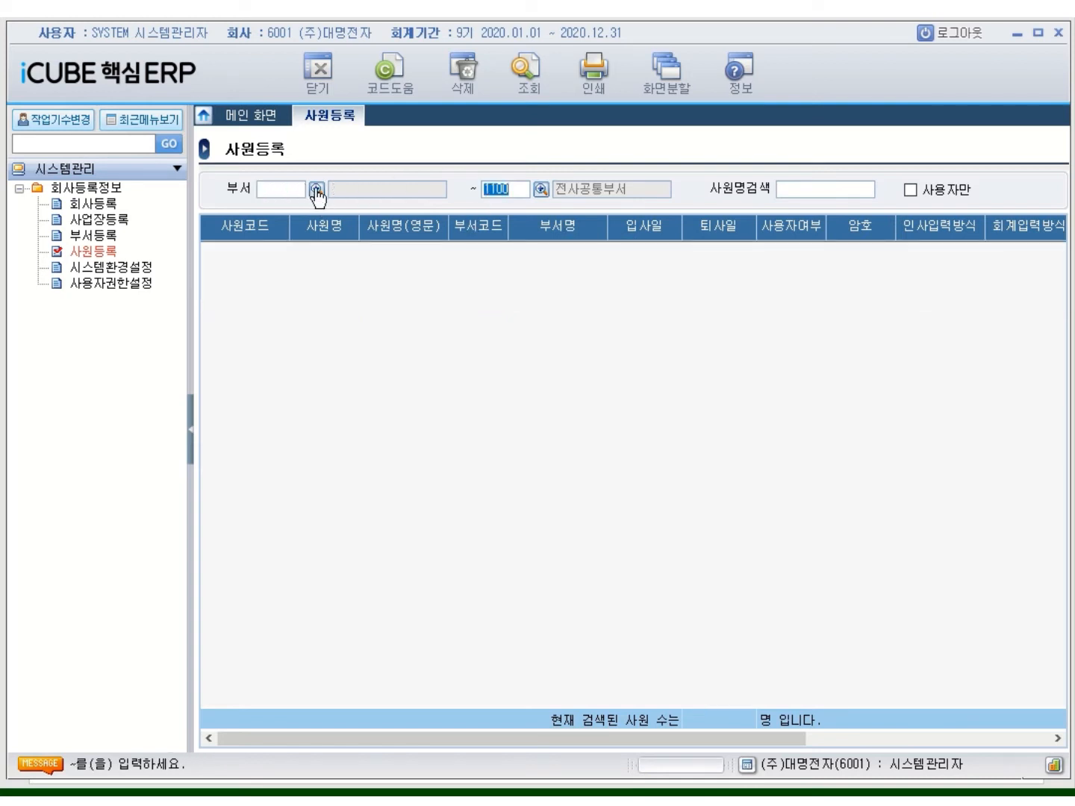
pyautogui.press('BackSpace')
pyautogui.press('Return')
pyautogui.press('Return')
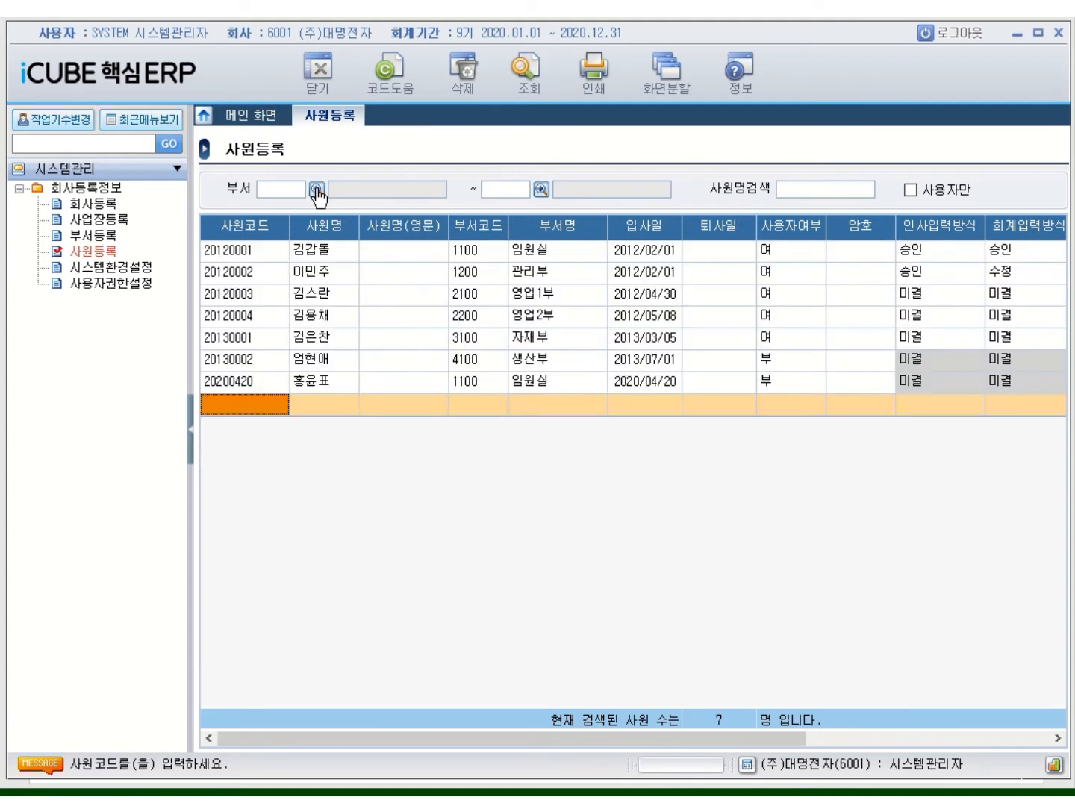
pyautogui.click(909, 196)
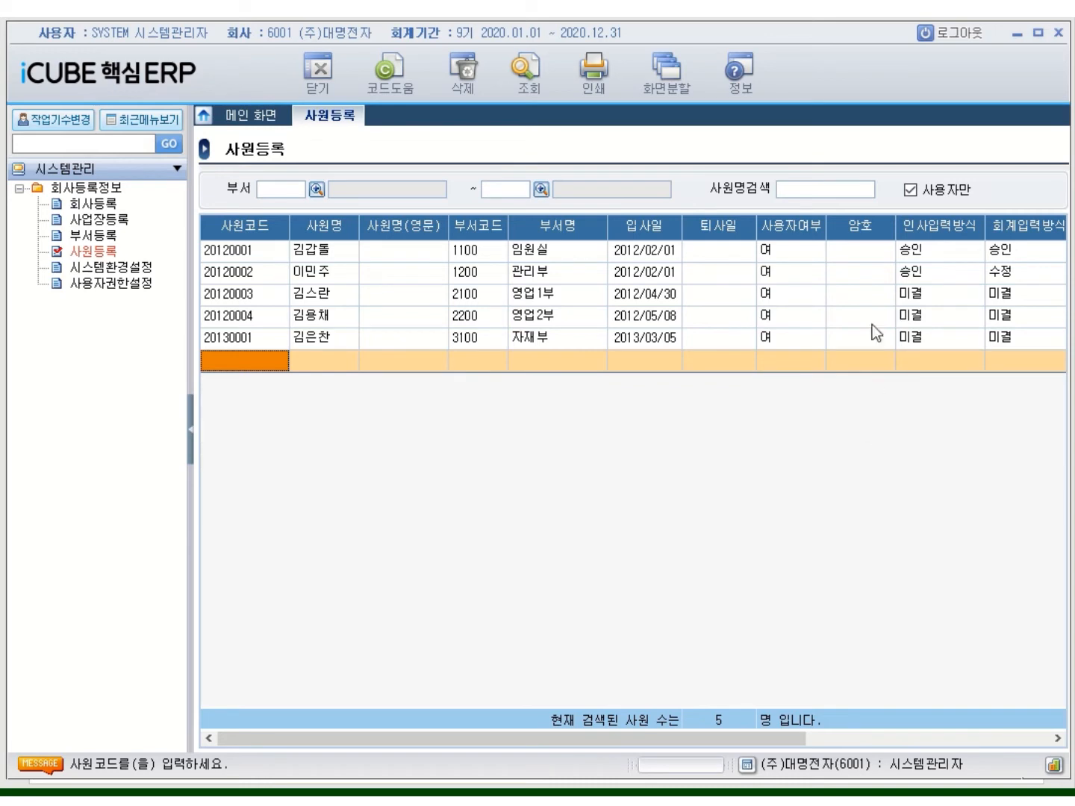
pyautogui.click(908, 192)
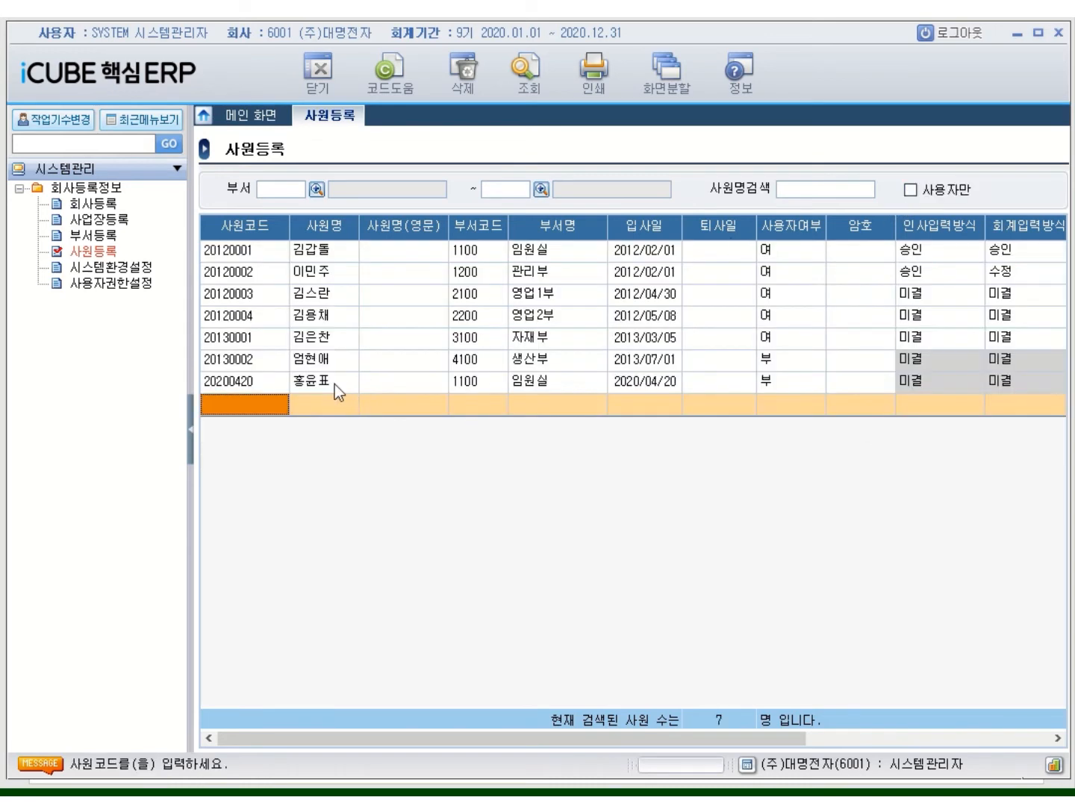
# Set employee 20120004's 사용자여부 to 부, confirming 예, keeping 20130001 as 여
pyautogui.click(299, 344)
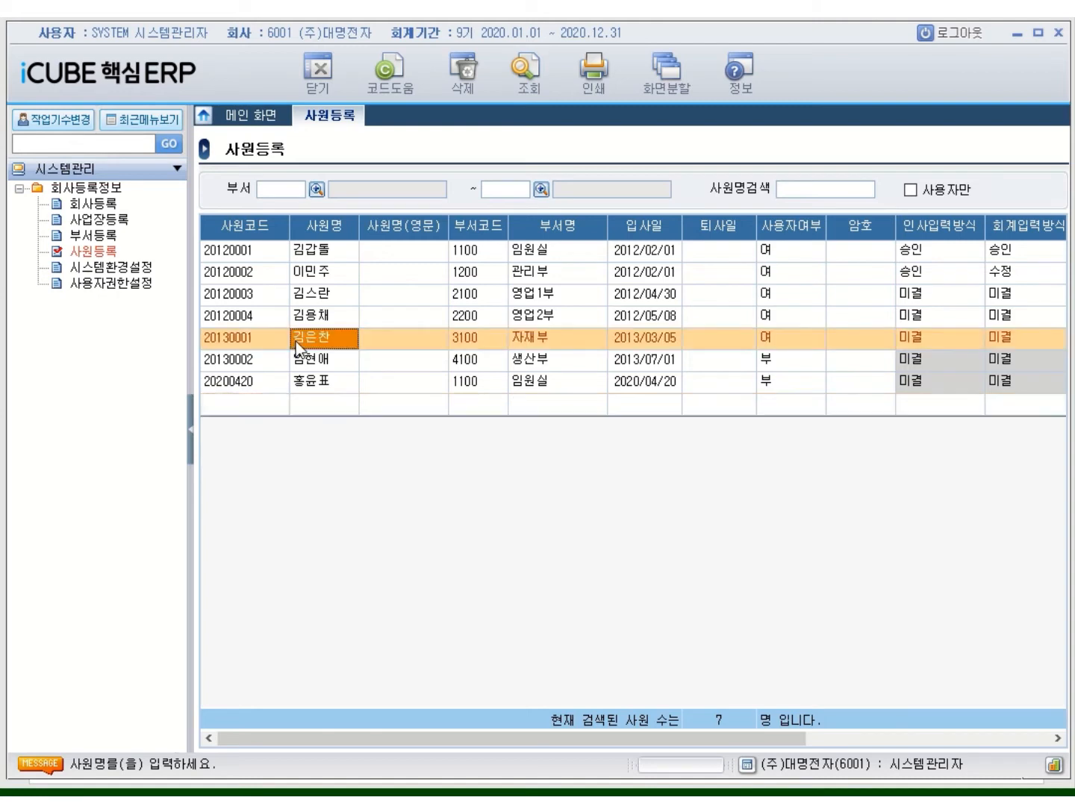
pyautogui.click(774, 339)
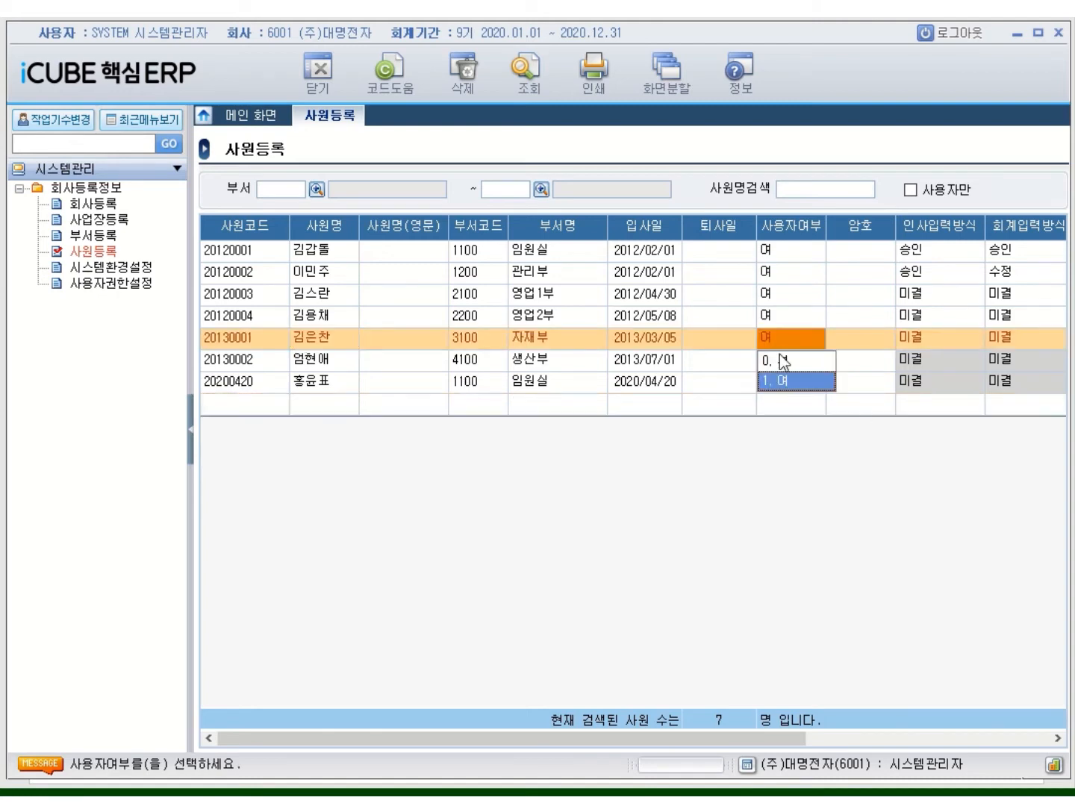
pyautogui.click(779, 362)
pyautogui.click(499, 471)
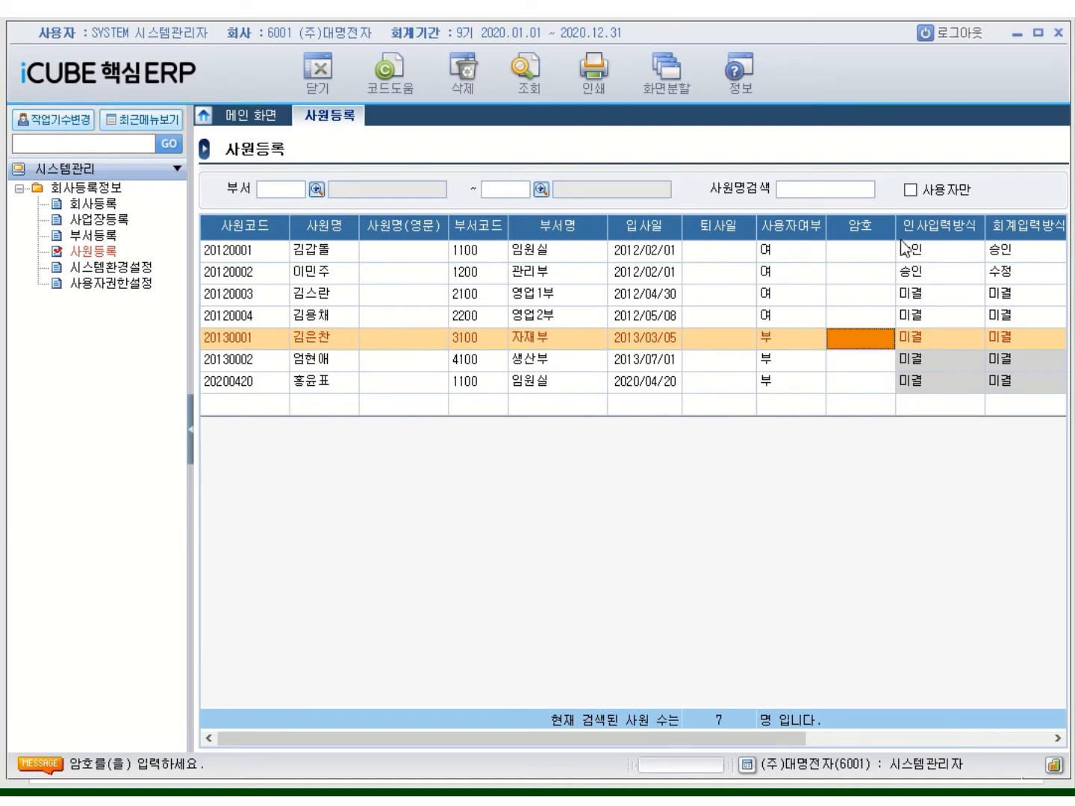
pyautogui.click(768, 315)
pyautogui.click(782, 340)
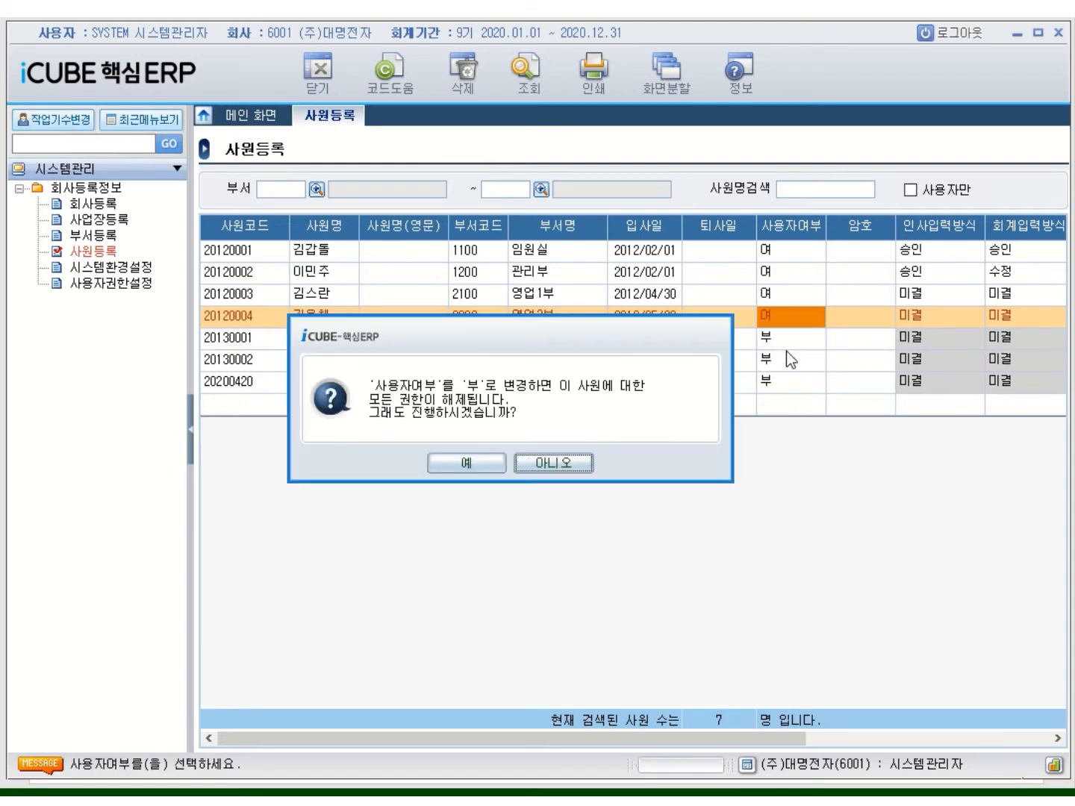
pyautogui.click(481, 468)
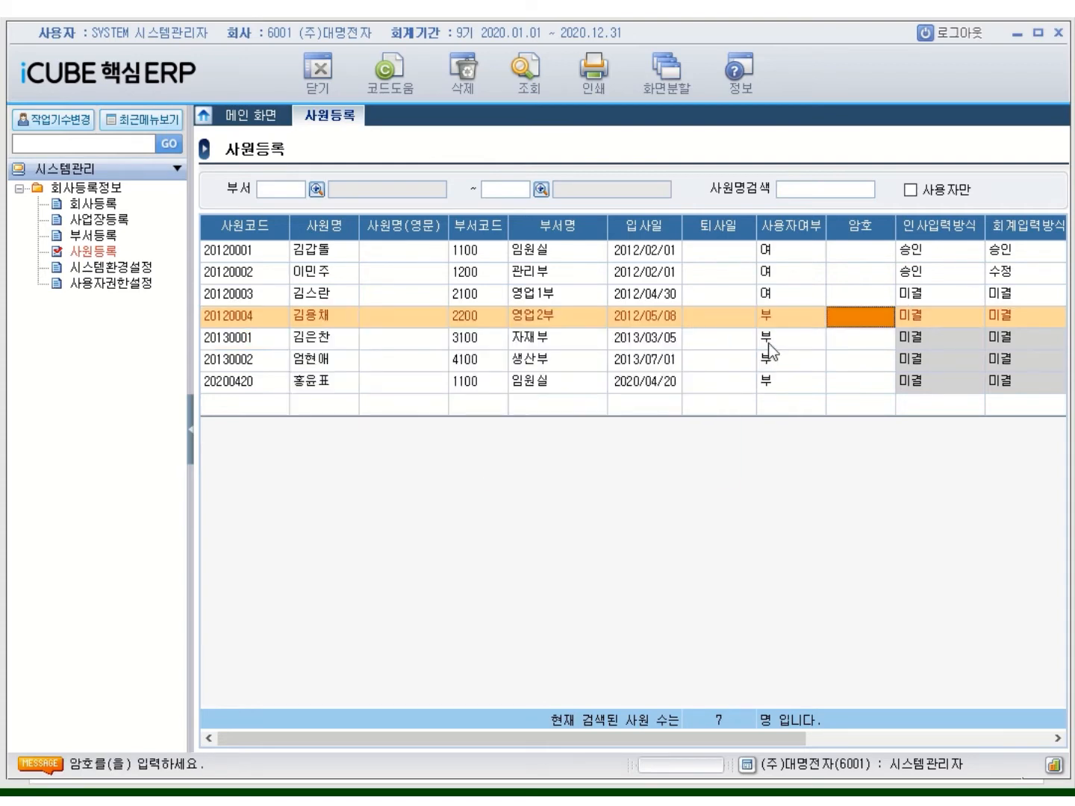
pyautogui.click(770, 342)
pyautogui.click(780, 381)
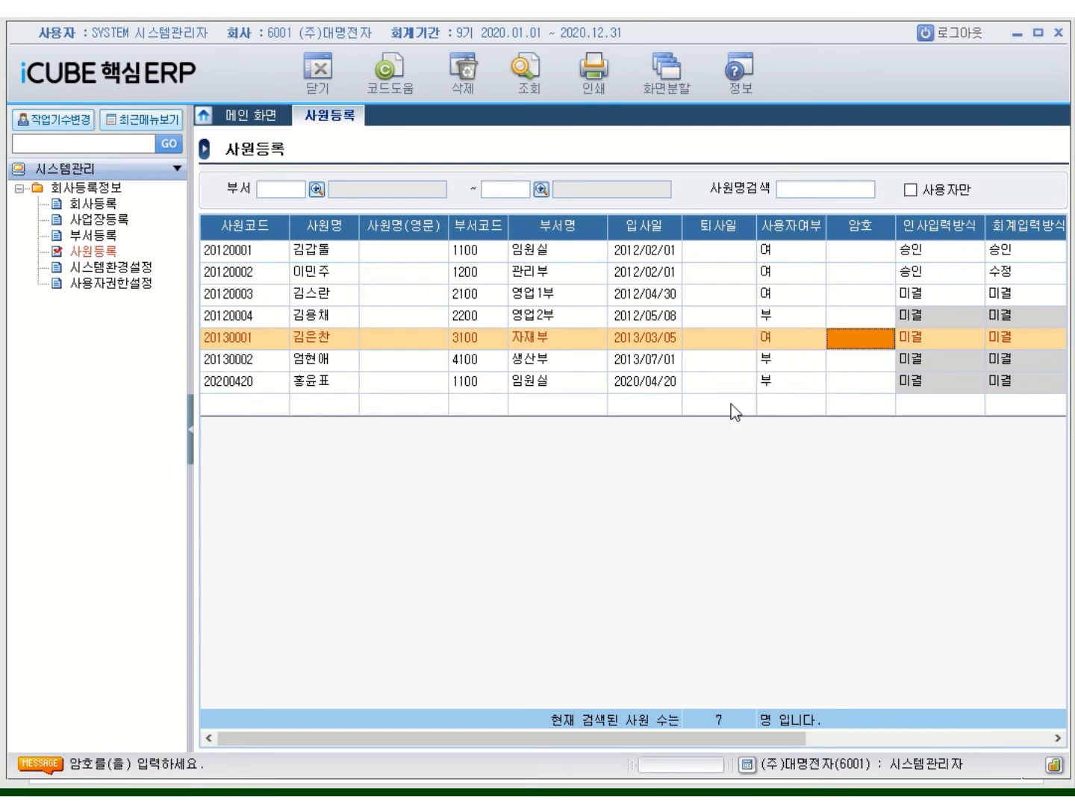
# Make 20200420 a user (여) with permissions 미결/미결/회사/미결/미결
pyautogui.click(767, 389)
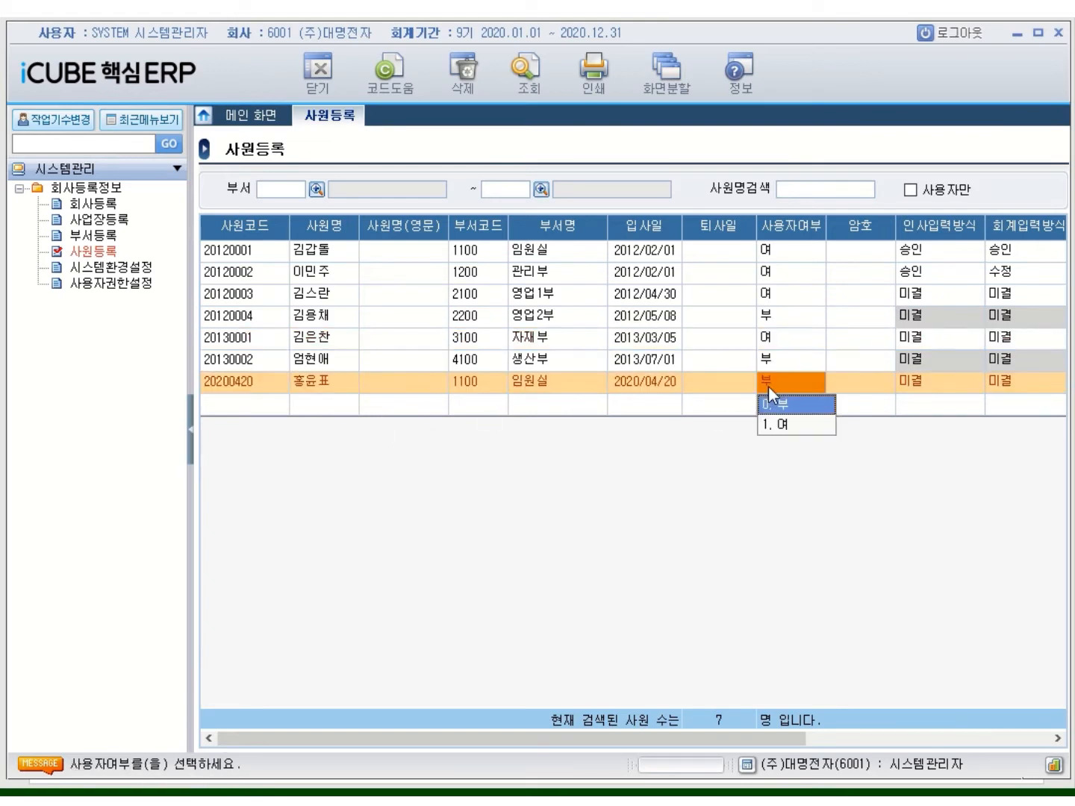
pyautogui.click(782, 426)
pyautogui.click(939, 382)
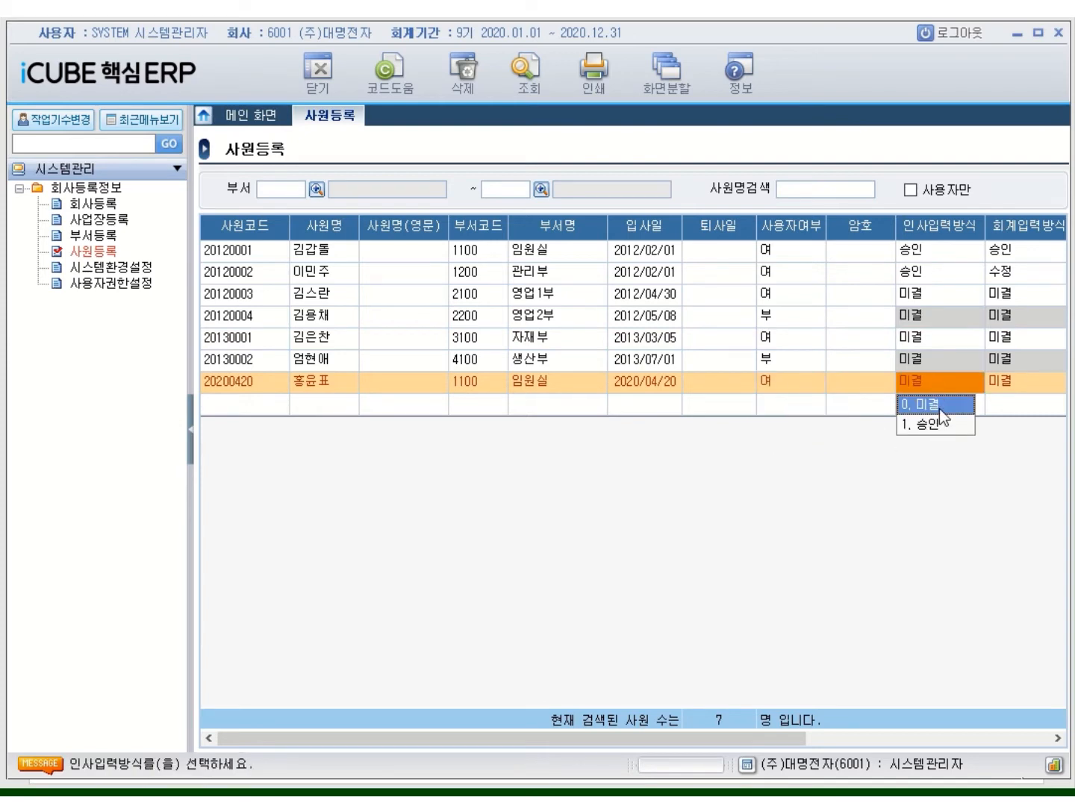
pyautogui.click(936, 404)
pyautogui.click(996, 411)
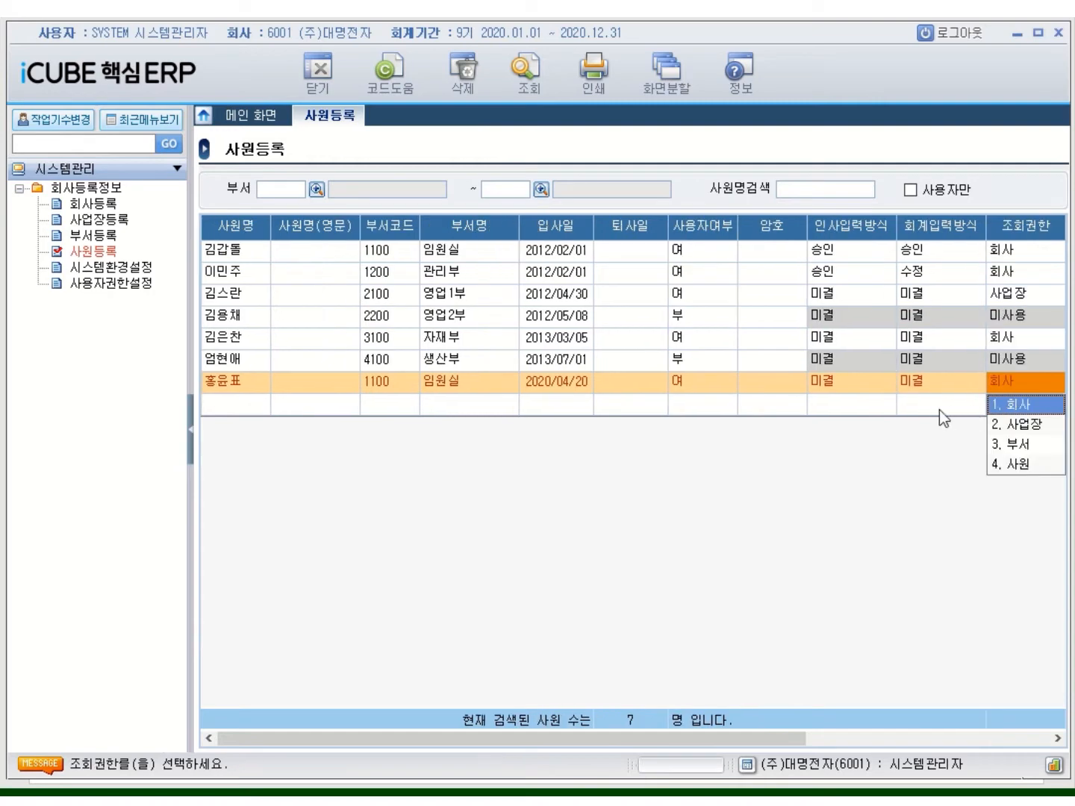
pyautogui.click(1007, 410)
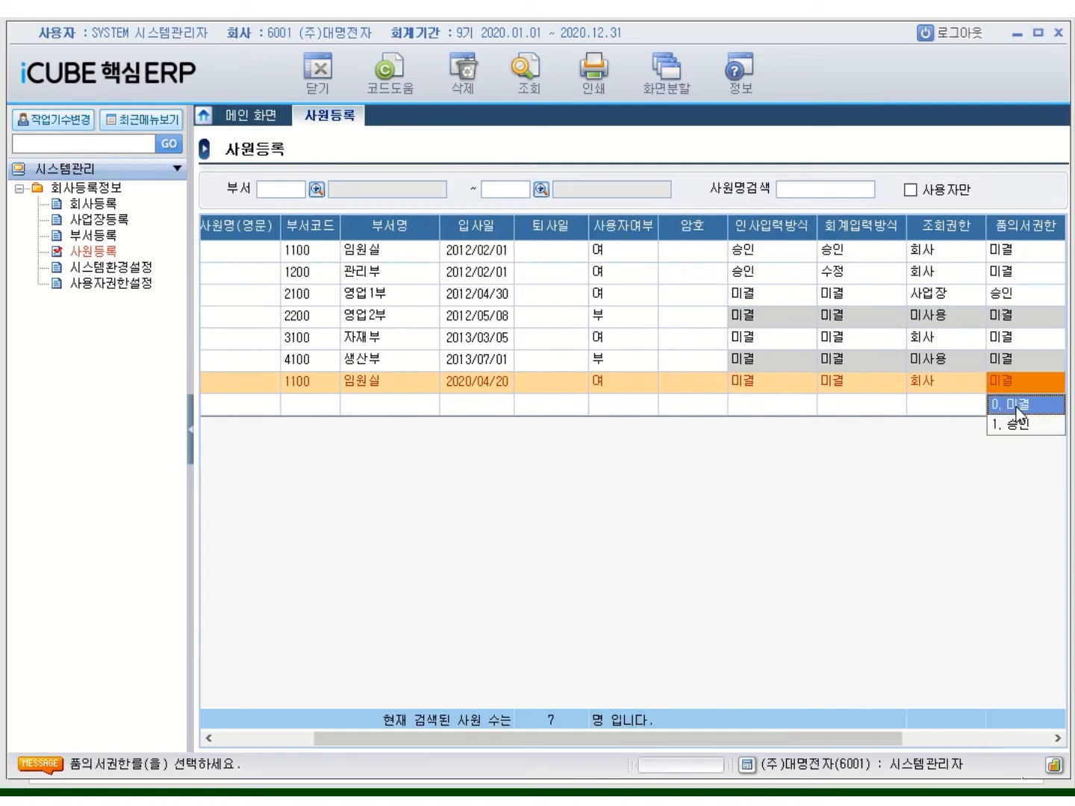
pyautogui.click(1007, 411)
pyautogui.click(1003, 410)
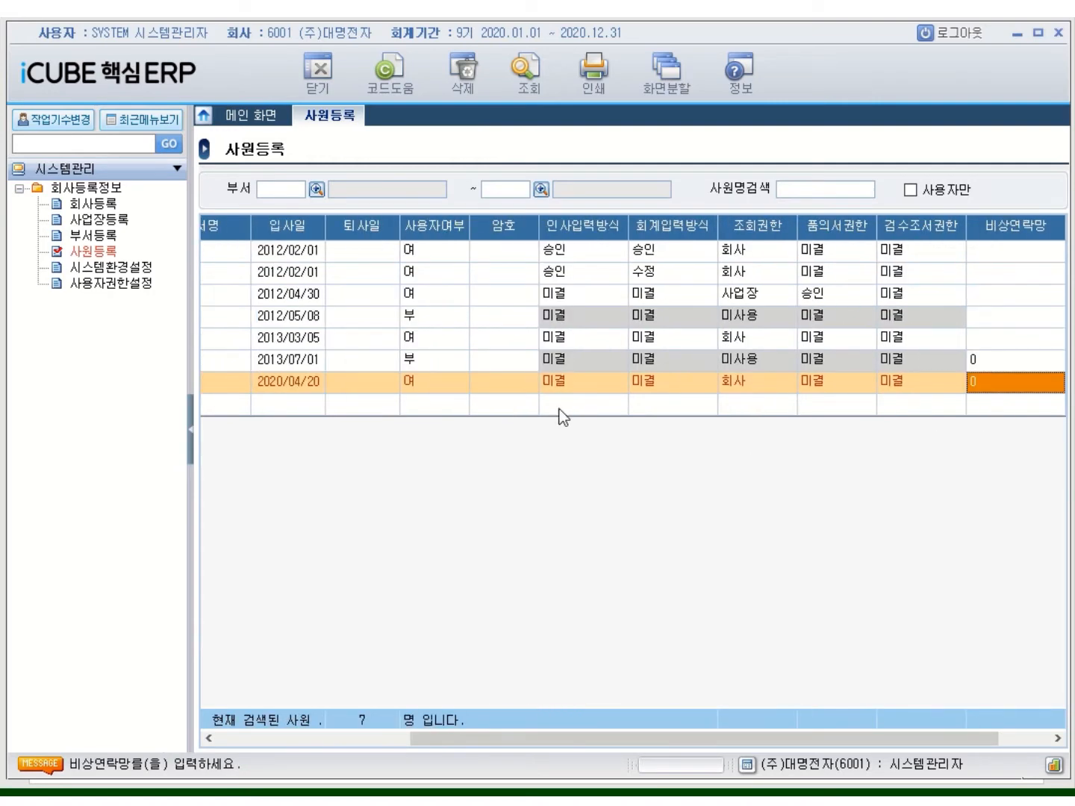
pyautogui.click(446, 406)
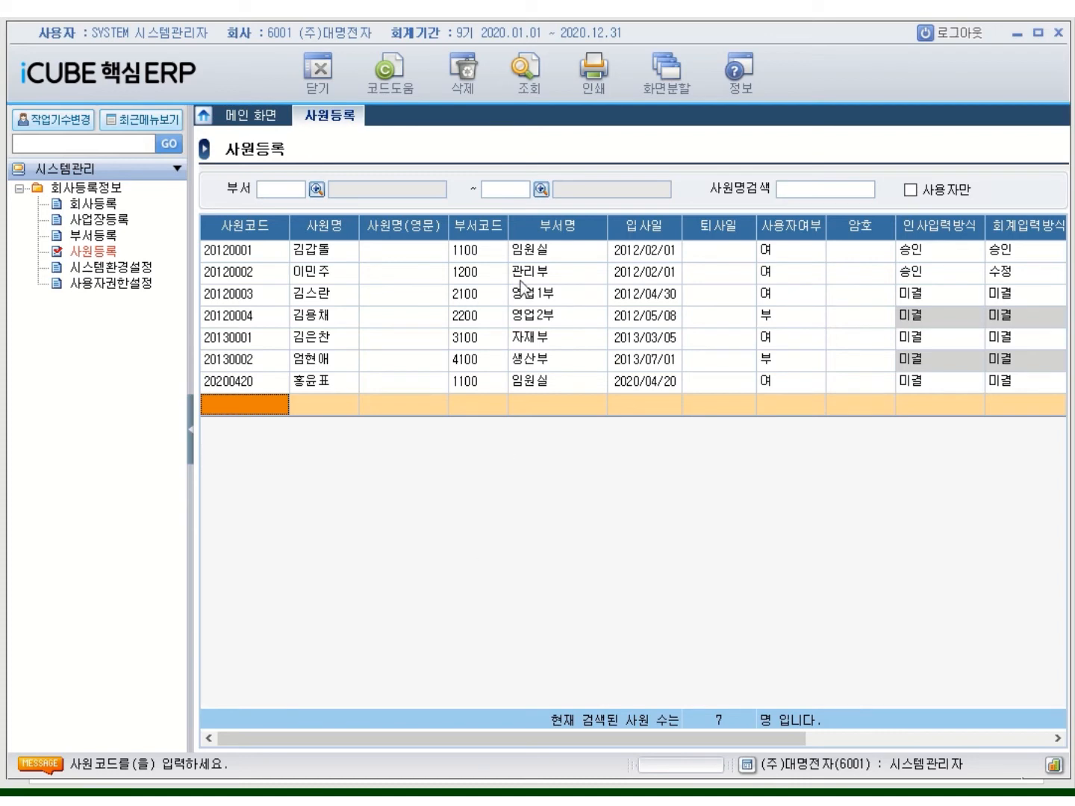
pyautogui.click(596, 85)
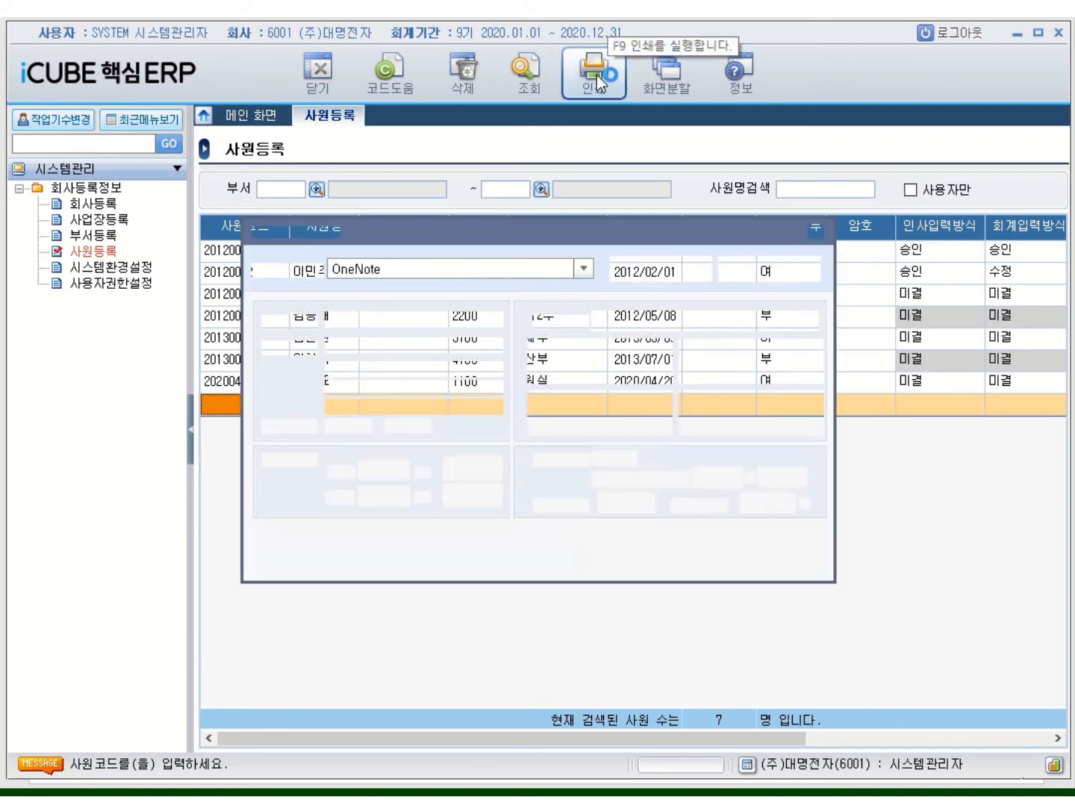
# Preview the 사원등록 printout, then close DzReportViewer and the 인쇄 기본 설정 dialog
pyautogui.click(807, 321)
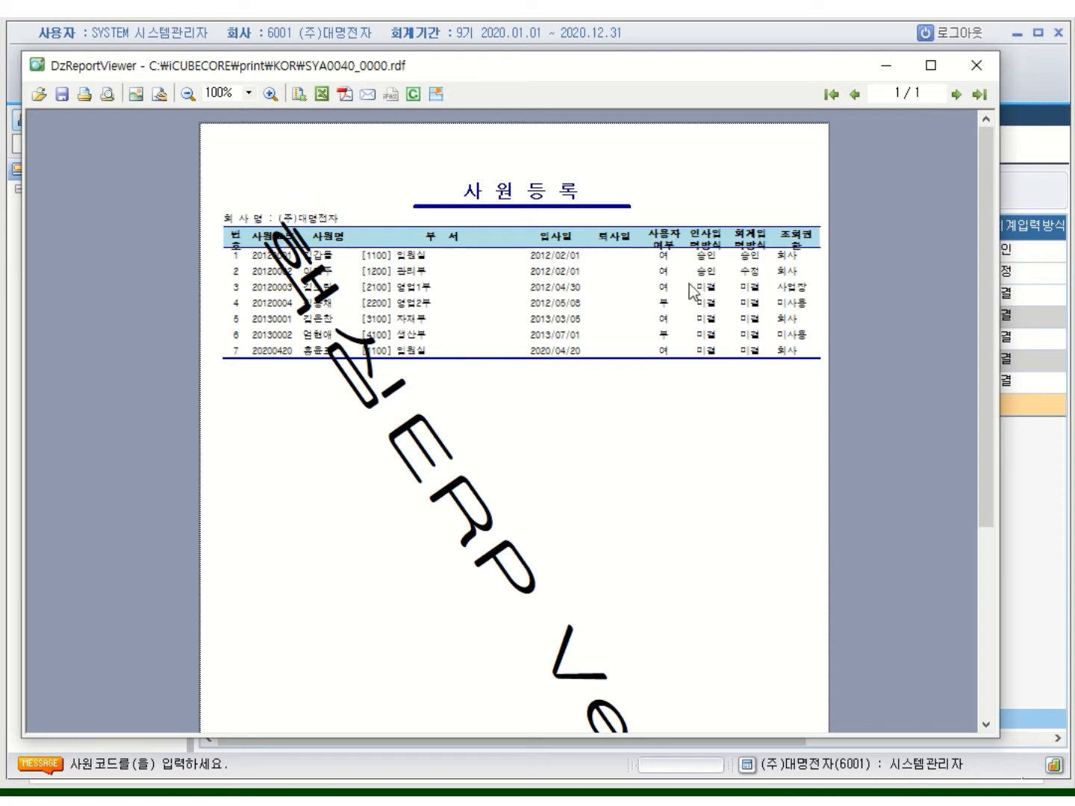
pyautogui.click(977, 65)
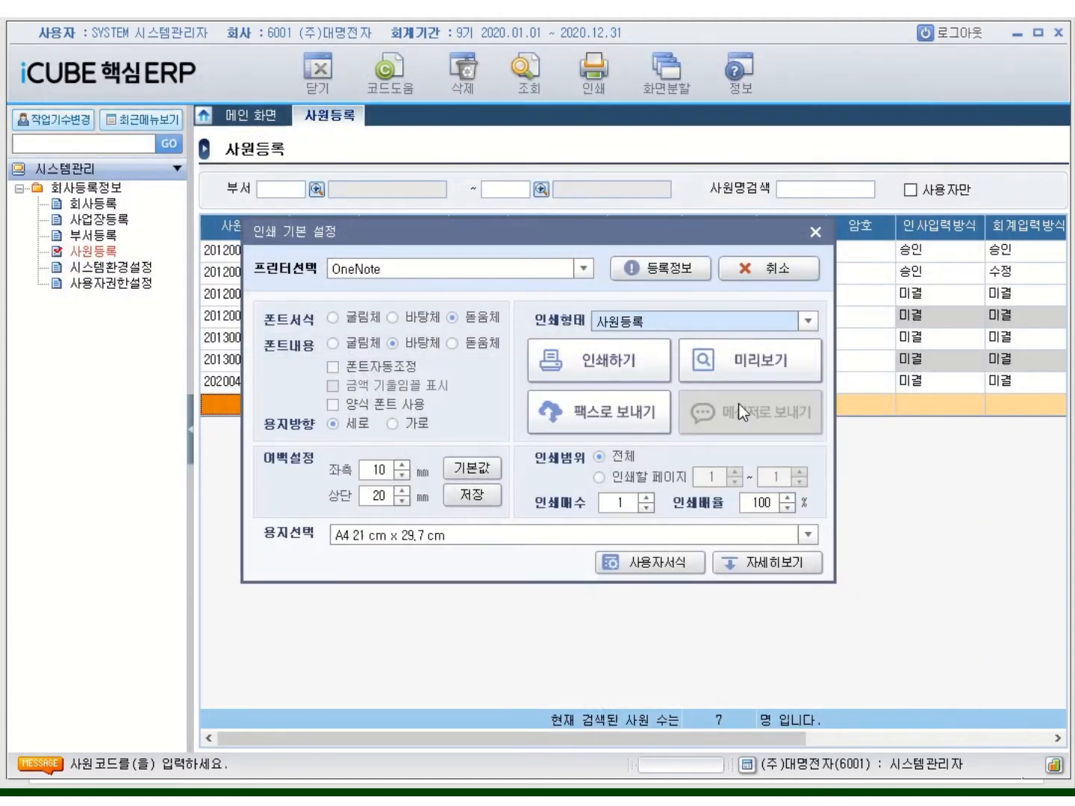
pyautogui.click(815, 233)
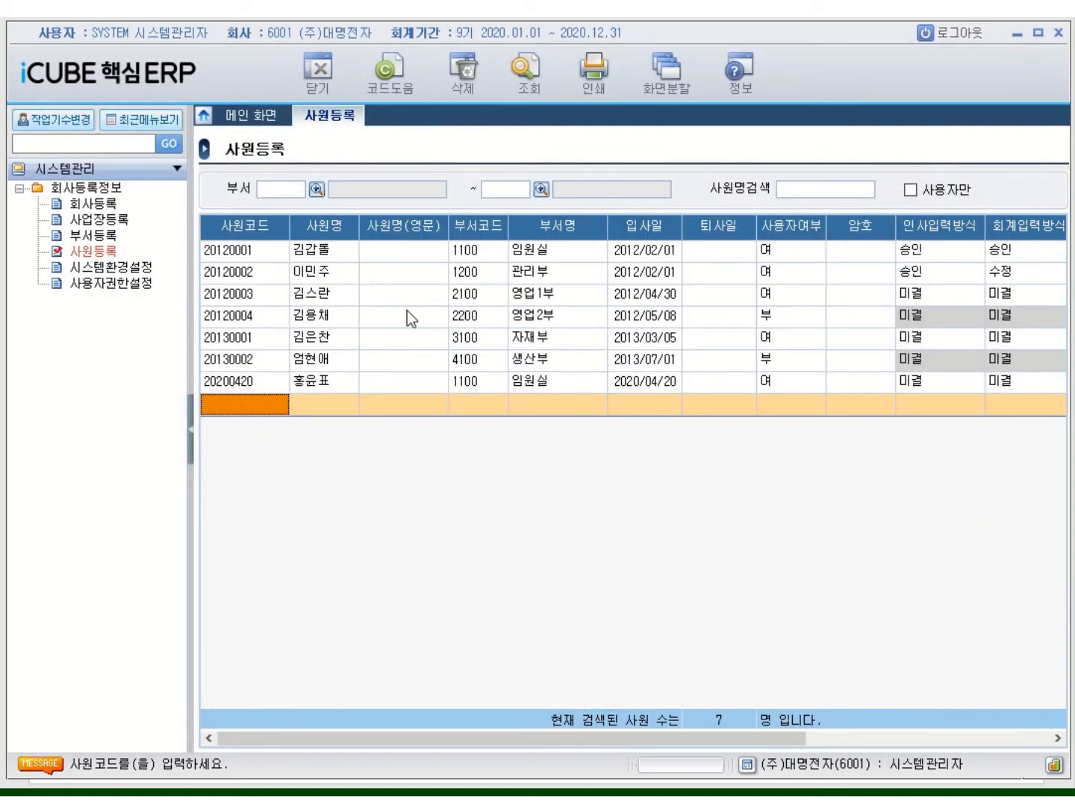
# In 회사등록, rename company 6001 to '(주)대명전자-' plus the student's name, keeping 0. 법인
pyautogui.click(97, 206)
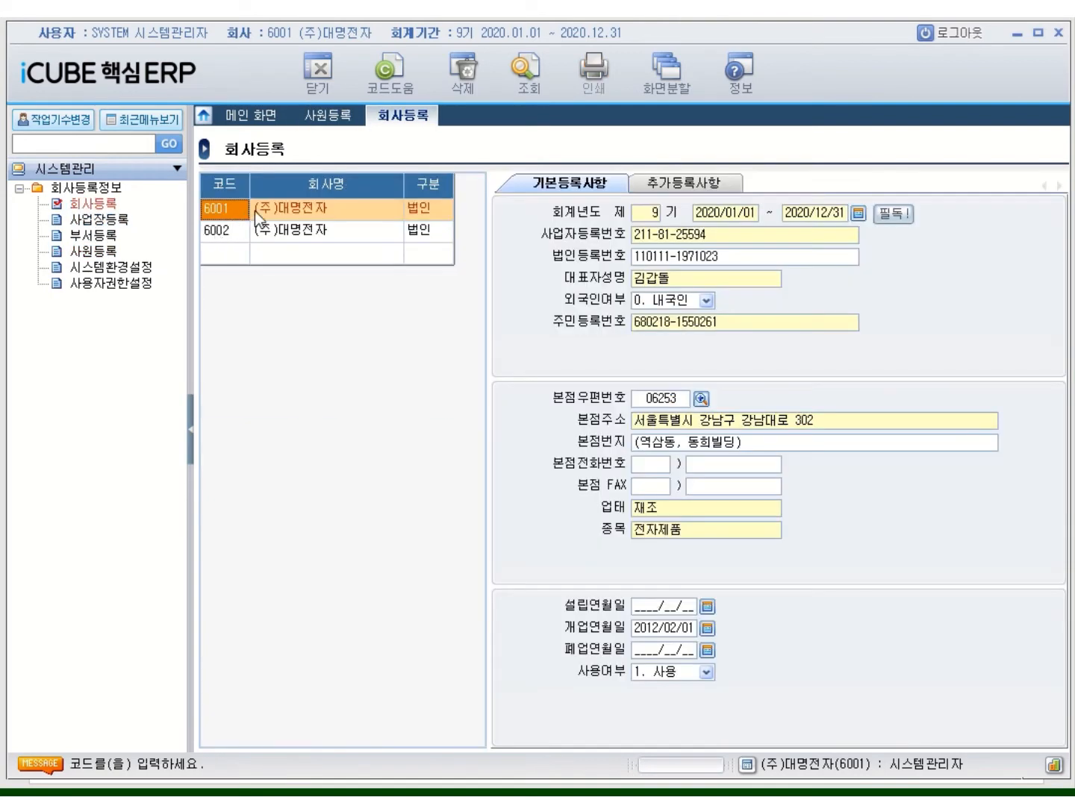
pyautogui.click(264, 210)
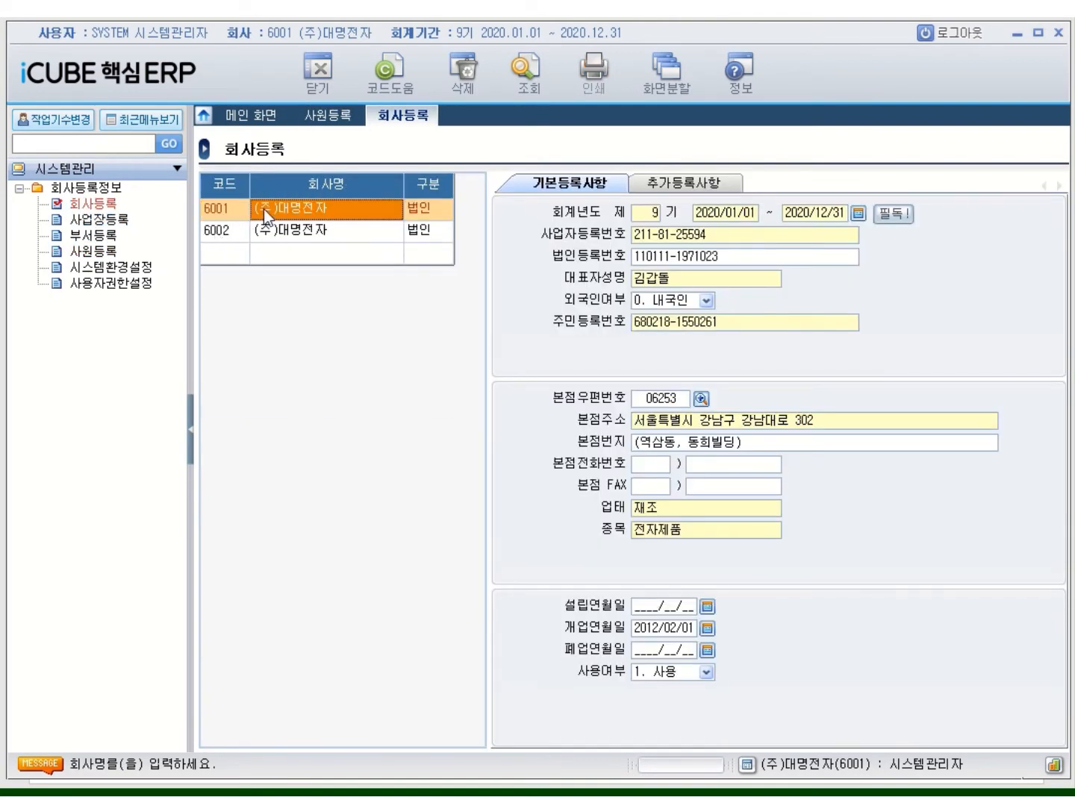
pyautogui.click(339, 215)
pyautogui.click(338, 215)
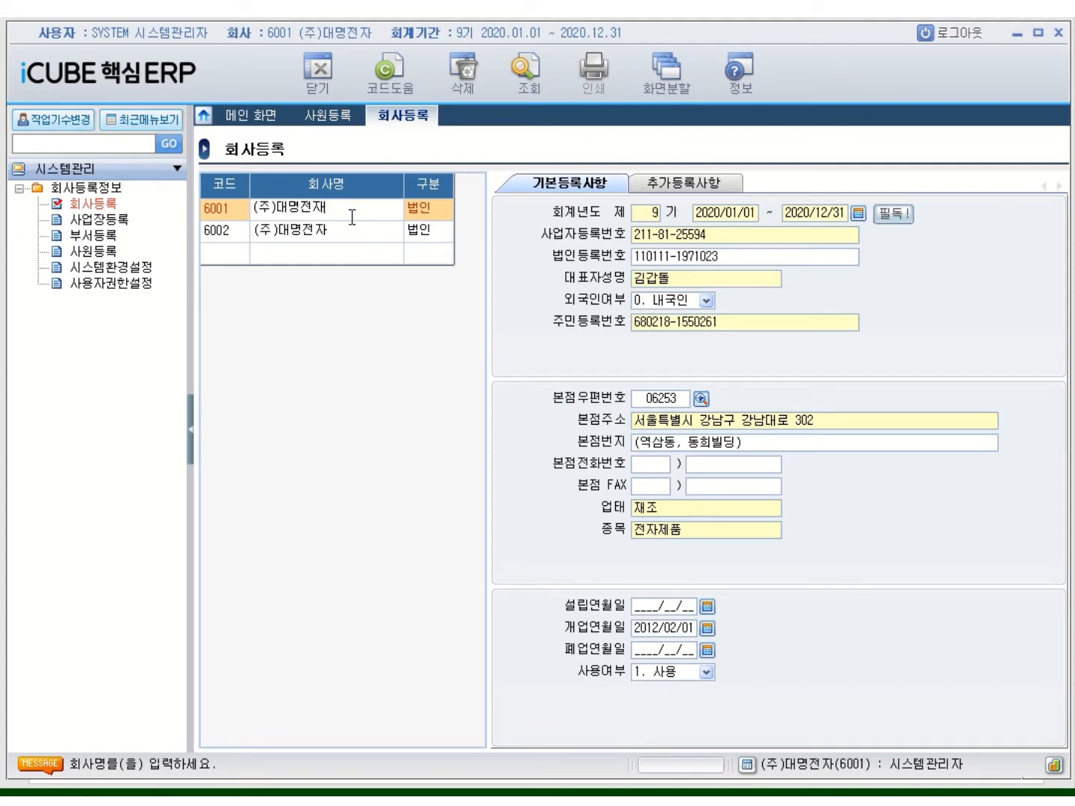
pyautogui.press('BackSpace')
pyautogui.write('재')
pyautogui.press('BackSpace')
pyautogui.write('자')
pyautogui.press('Return')
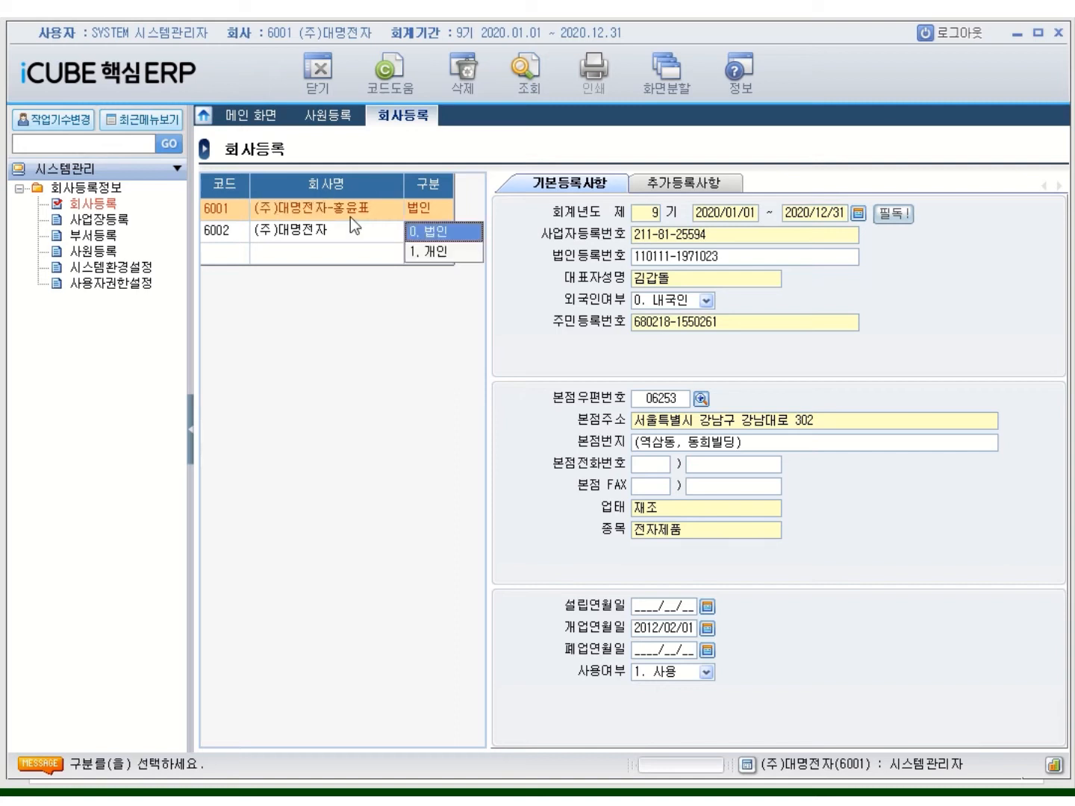
pyautogui.press('Return')
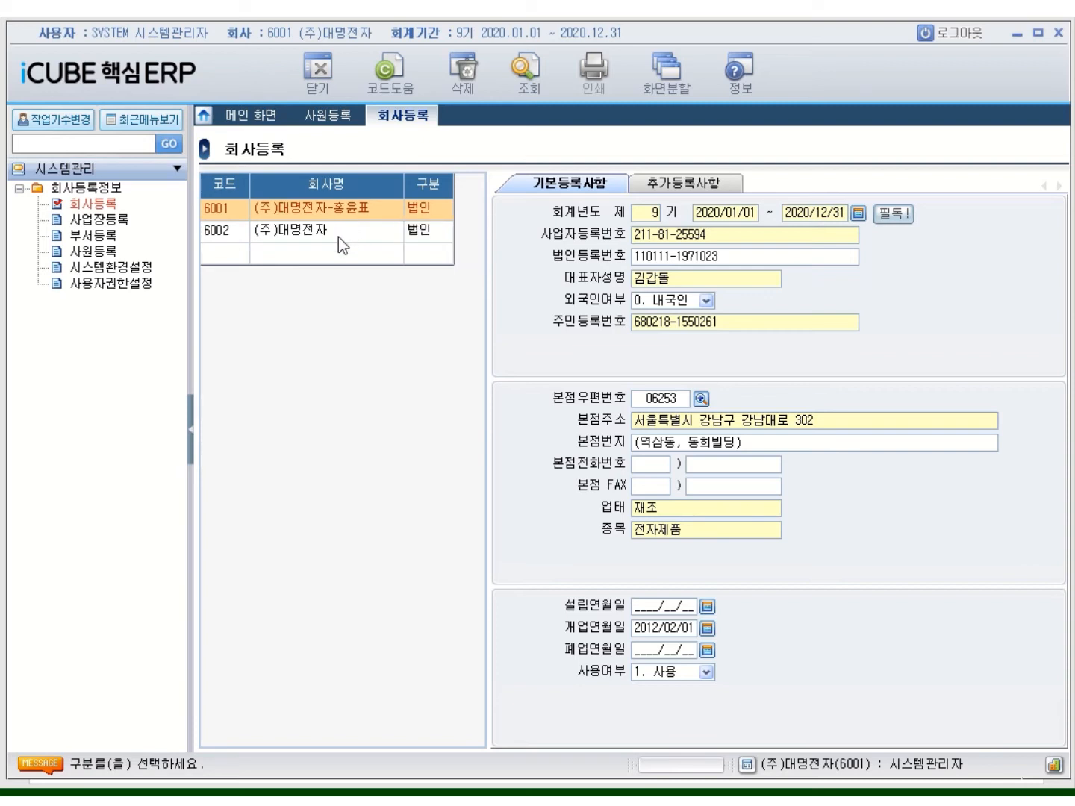
# Rename company 6002 to '(주)대명전자-' plus the student's name, keeping 법인
pyautogui.click(338, 236)
pyautogui.click(336, 232)
pyautogui.click(346, 235)
pyautogui.press('BackSpace')
pyautogui.write('ㅈㅐ')
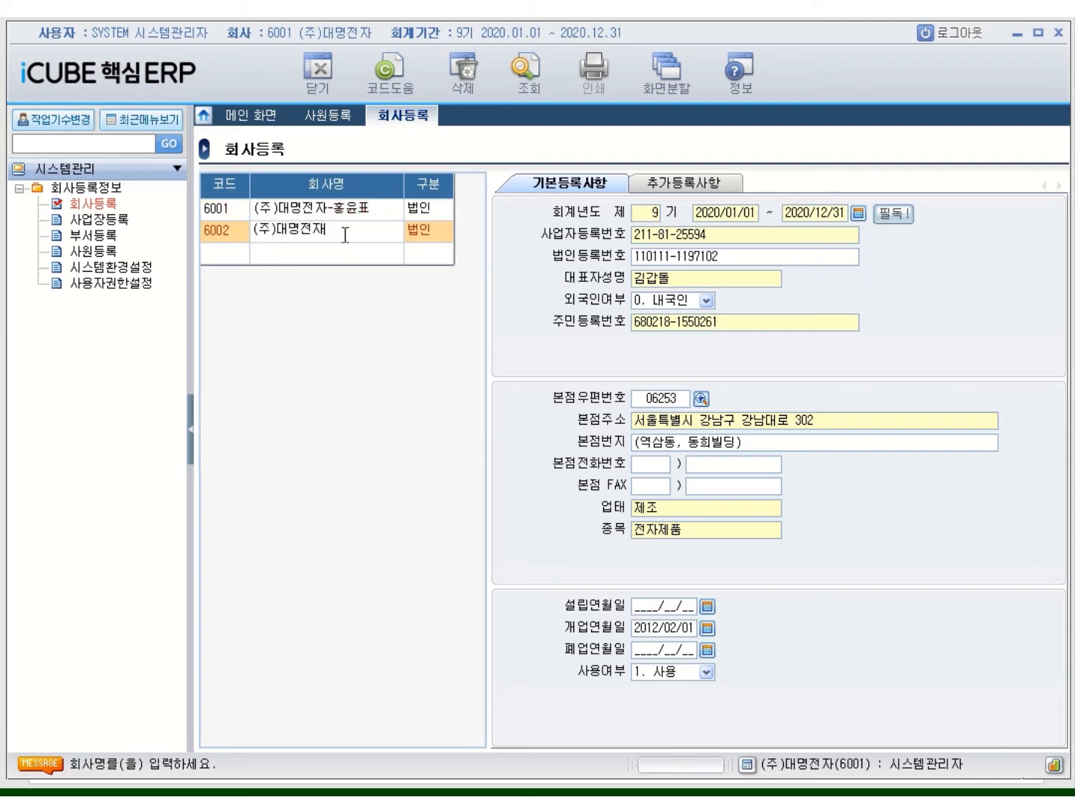
pyautogui.press('BackSpace')
pyautogui.press('Return')
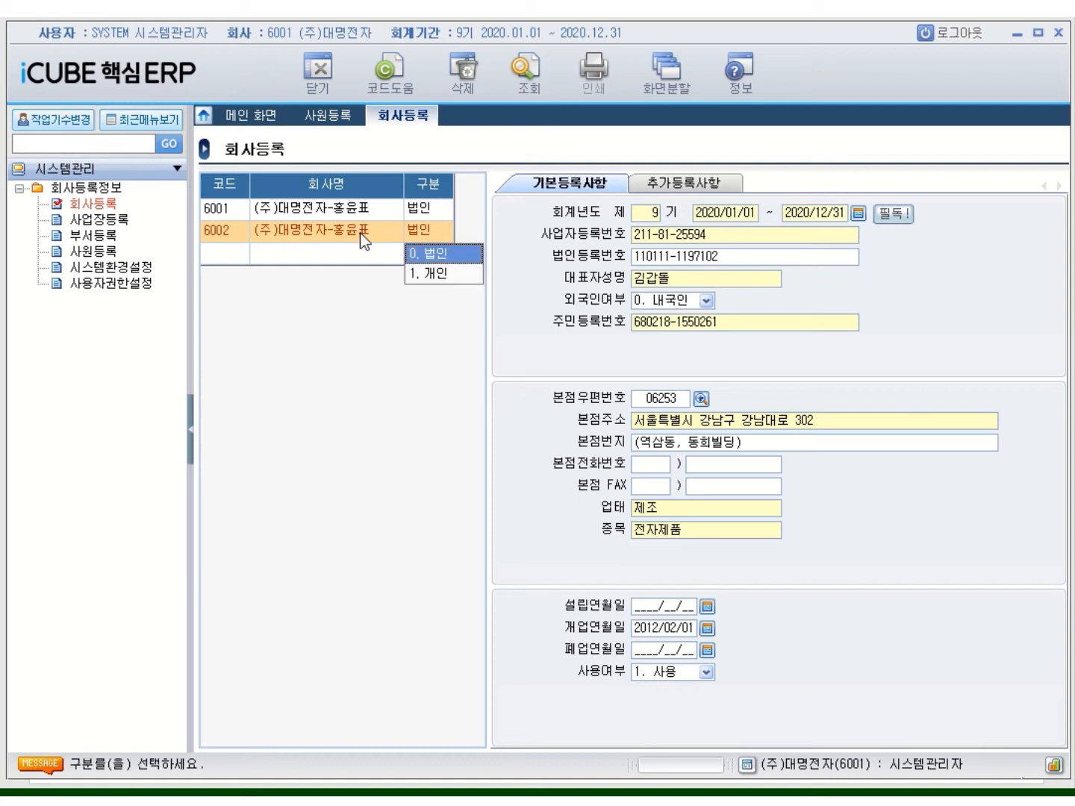
pyautogui.press('Return')
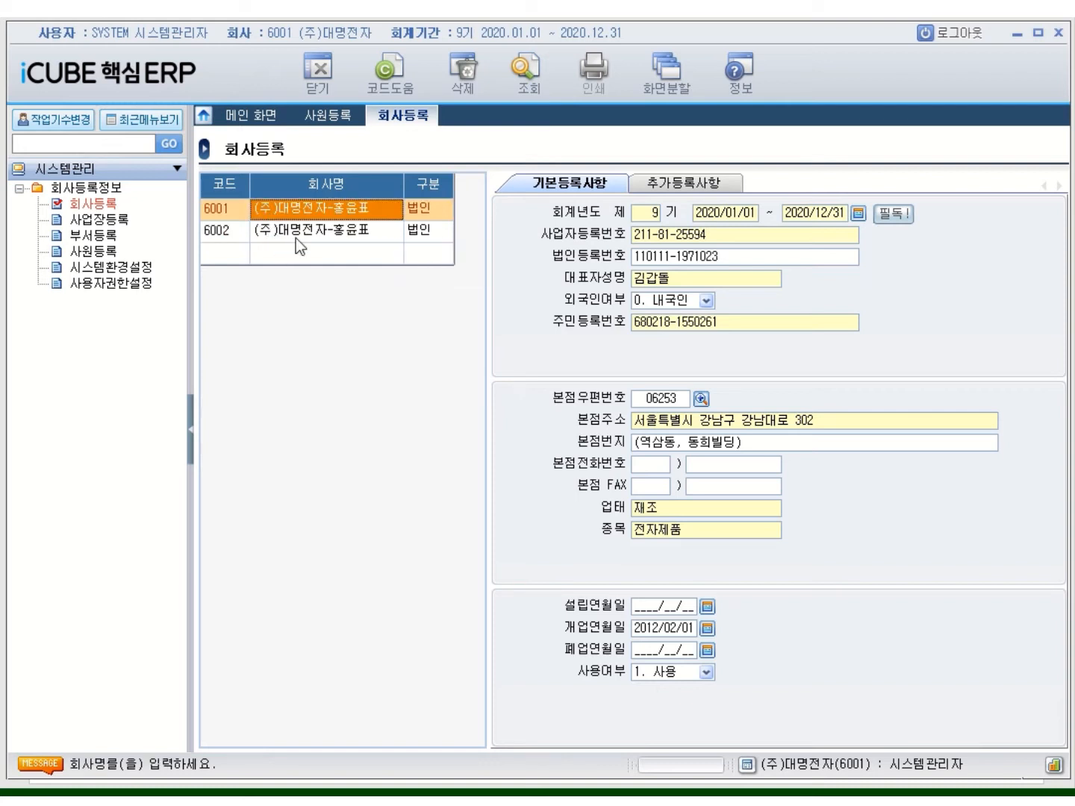
pyautogui.click(296, 238)
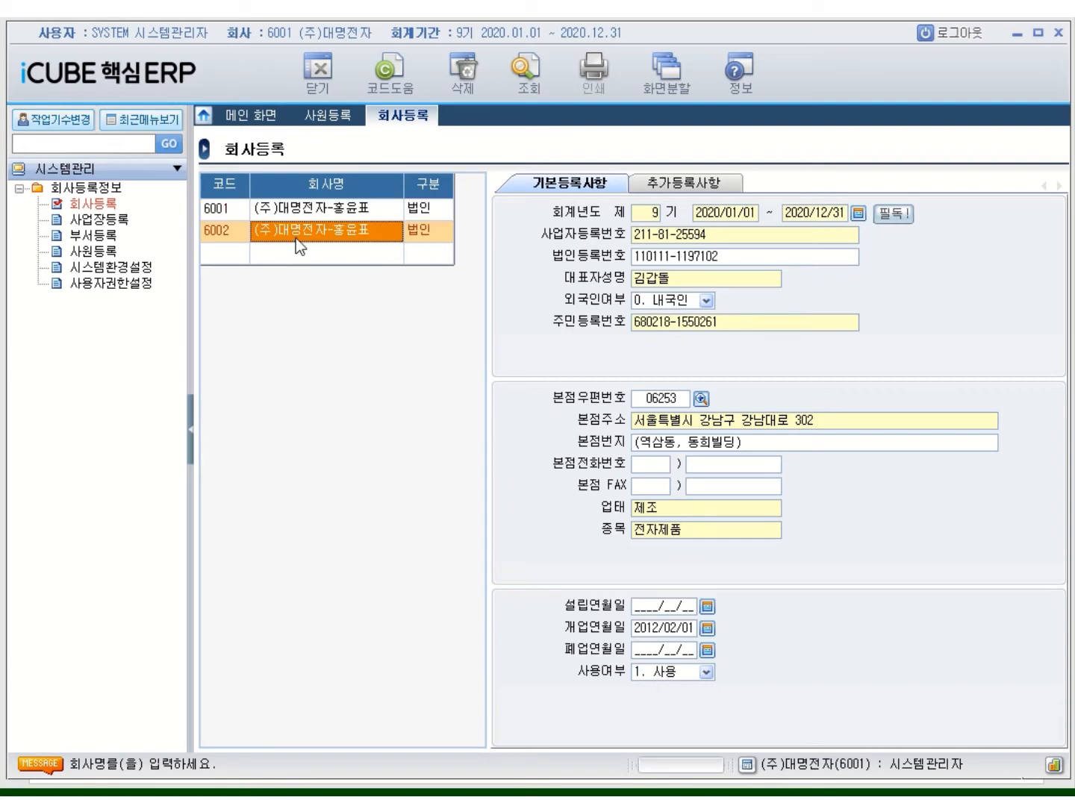
# Log out and sign back in to company 6001 as the SYSTEM administrator via the code lookups
pyautogui.click(958, 38)
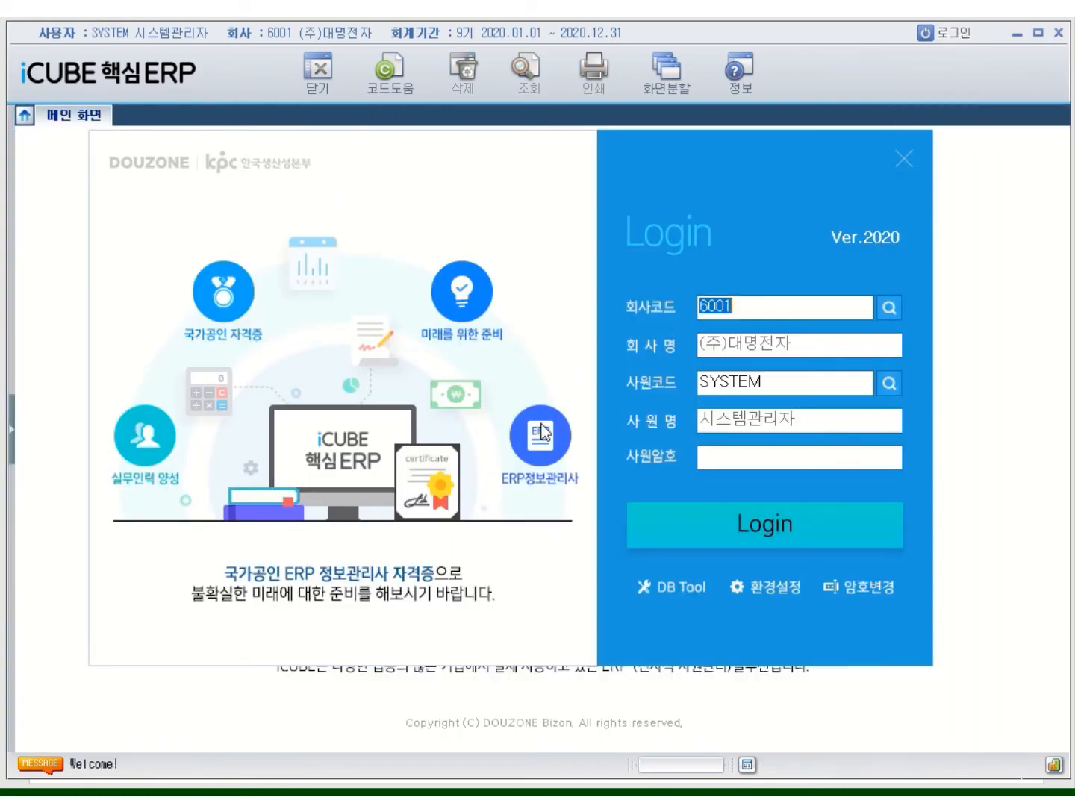
pyautogui.click(888, 308)
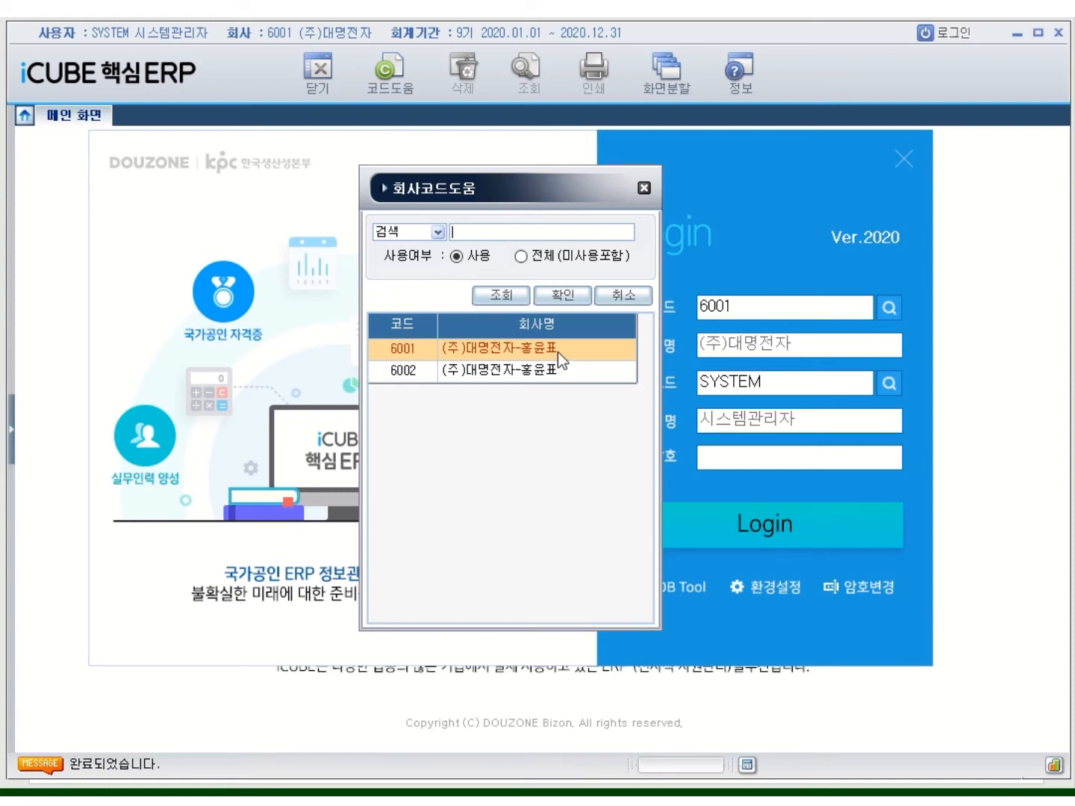
pyautogui.doubleClick(557, 352)
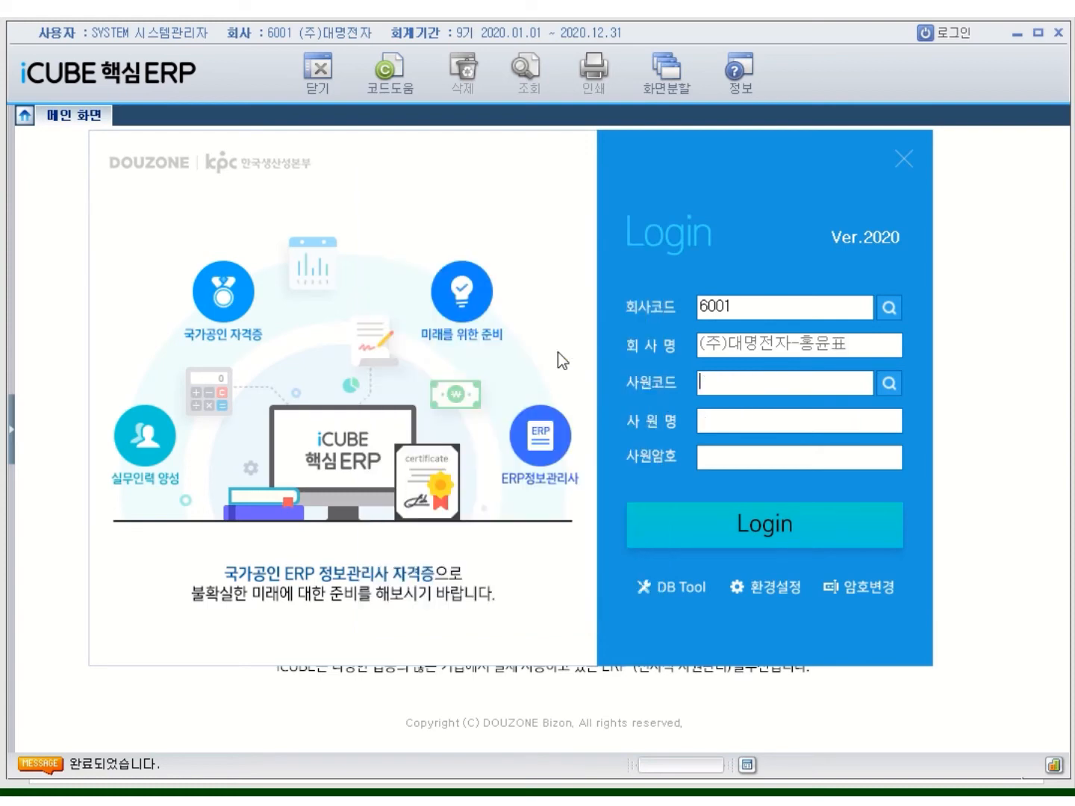
pyautogui.click(888, 383)
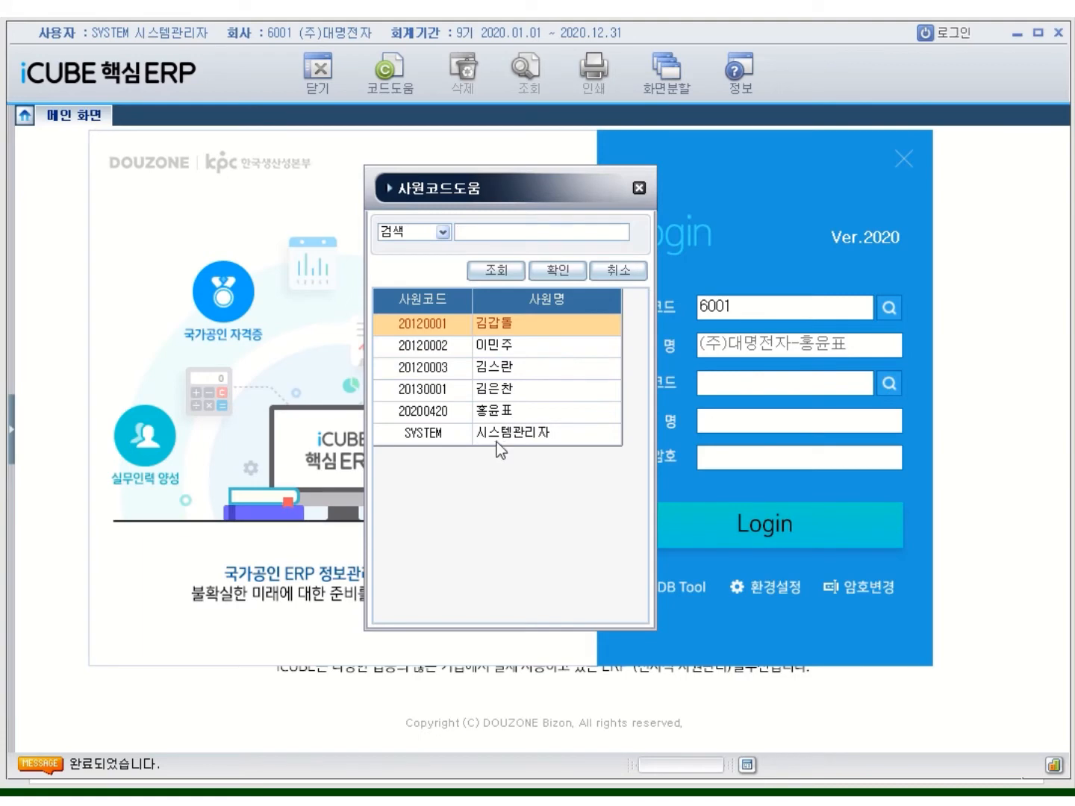
pyautogui.doubleClick(499, 439)
pyautogui.moveTo(783, 382); pyautogui.dragTo(672, 365)
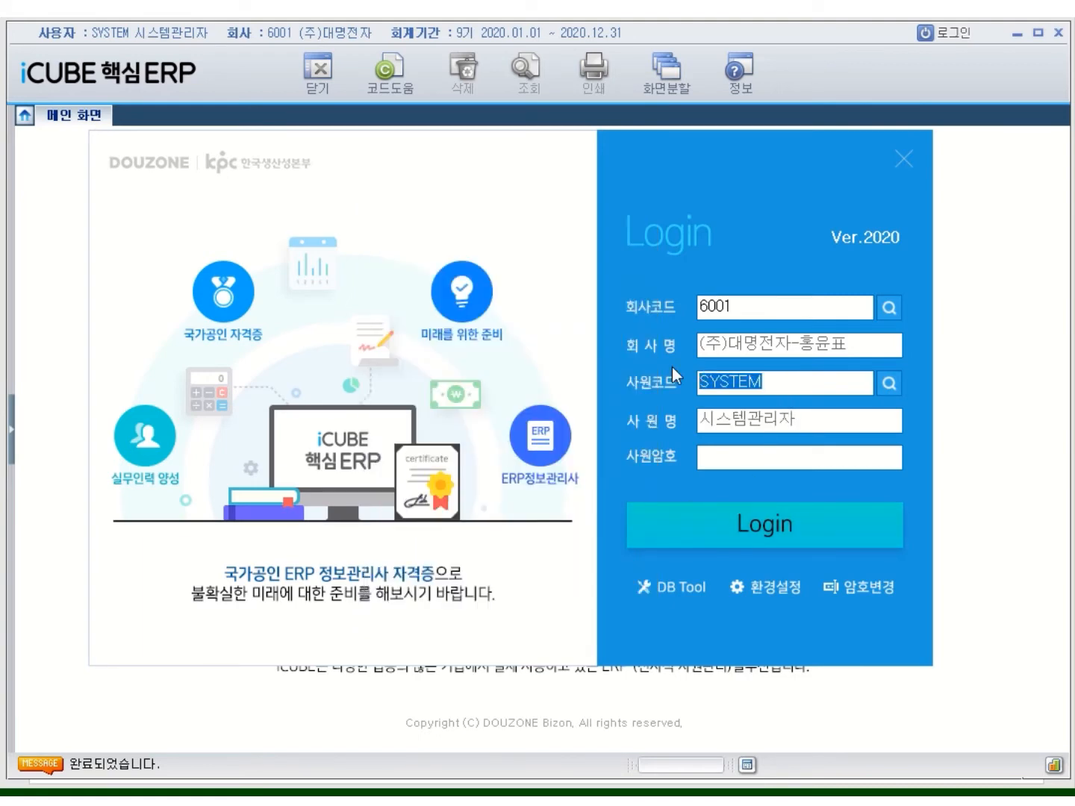
pyautogui.click(709, 461)
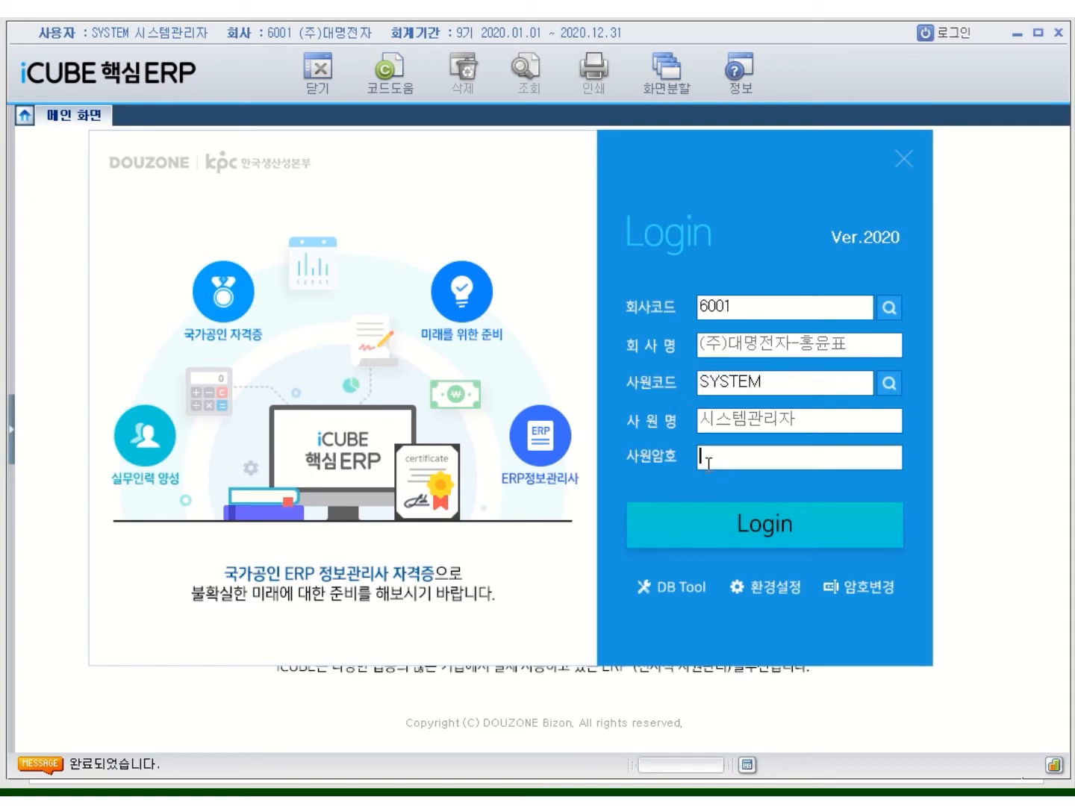
pyautogui.write('******')
pyautogui.click(744, 527)
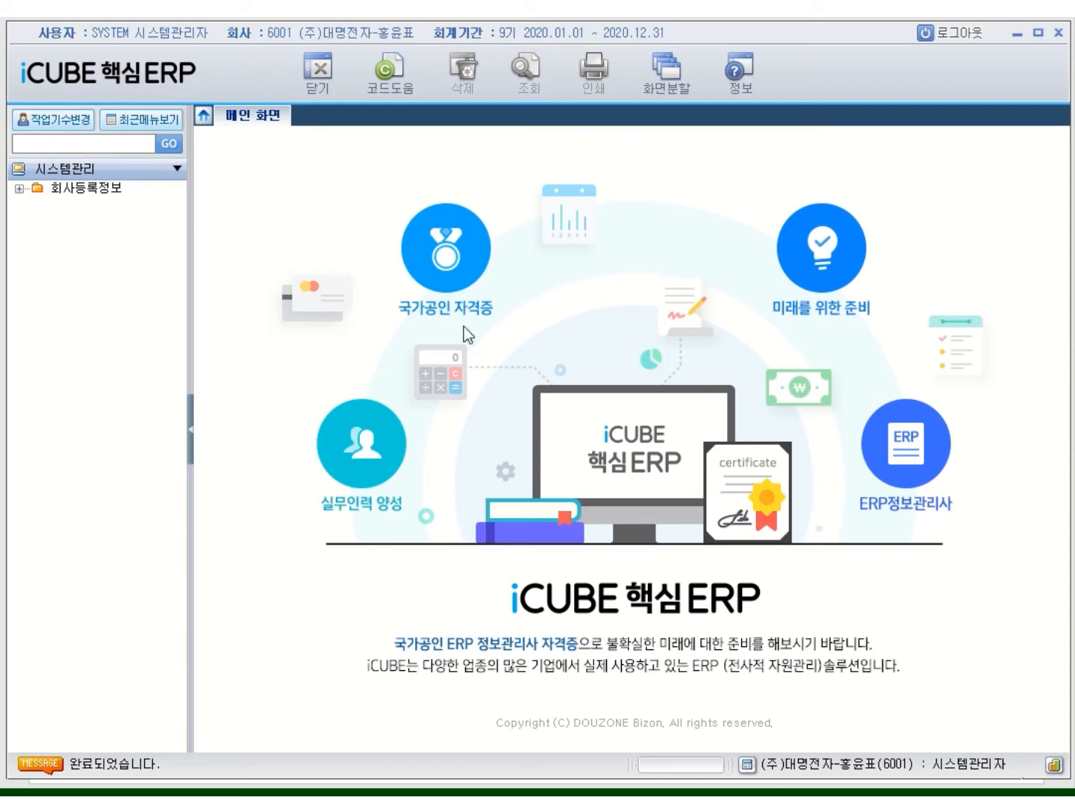
pyautogui.doubleClick(97, 190)
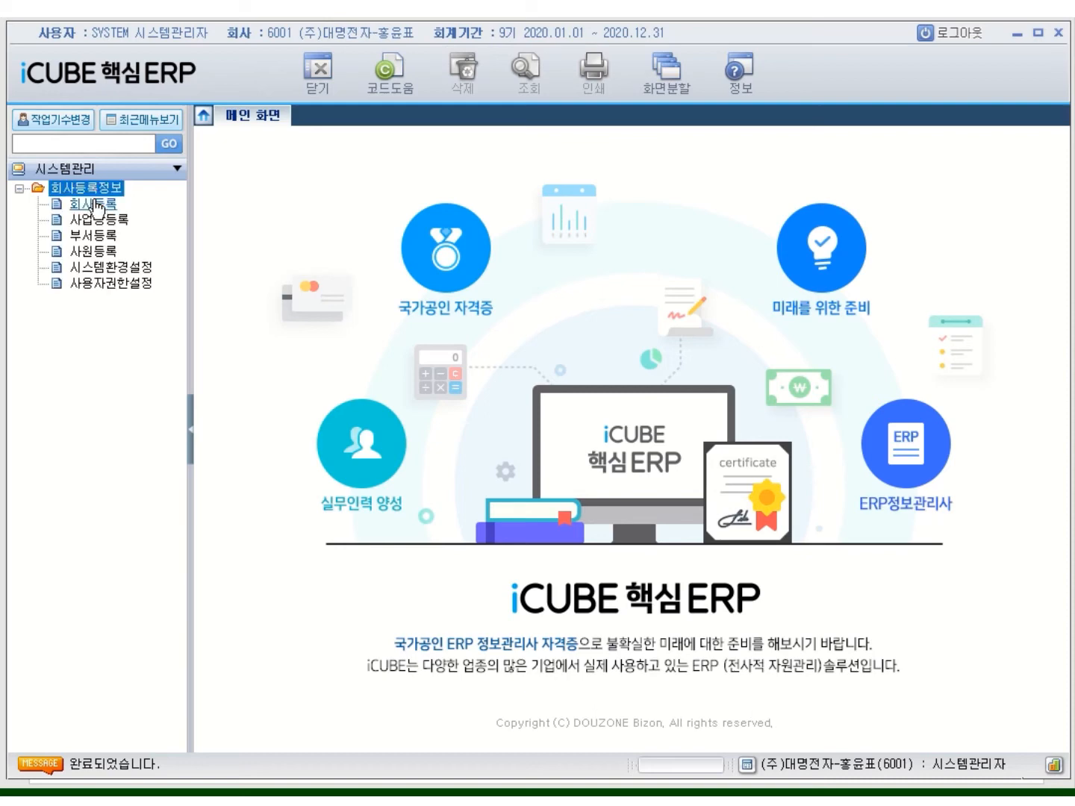
# Open 사원등록, clear both 부서 filters to list all 7 employees, and preview the printout
pyautogui.click(111, 257)
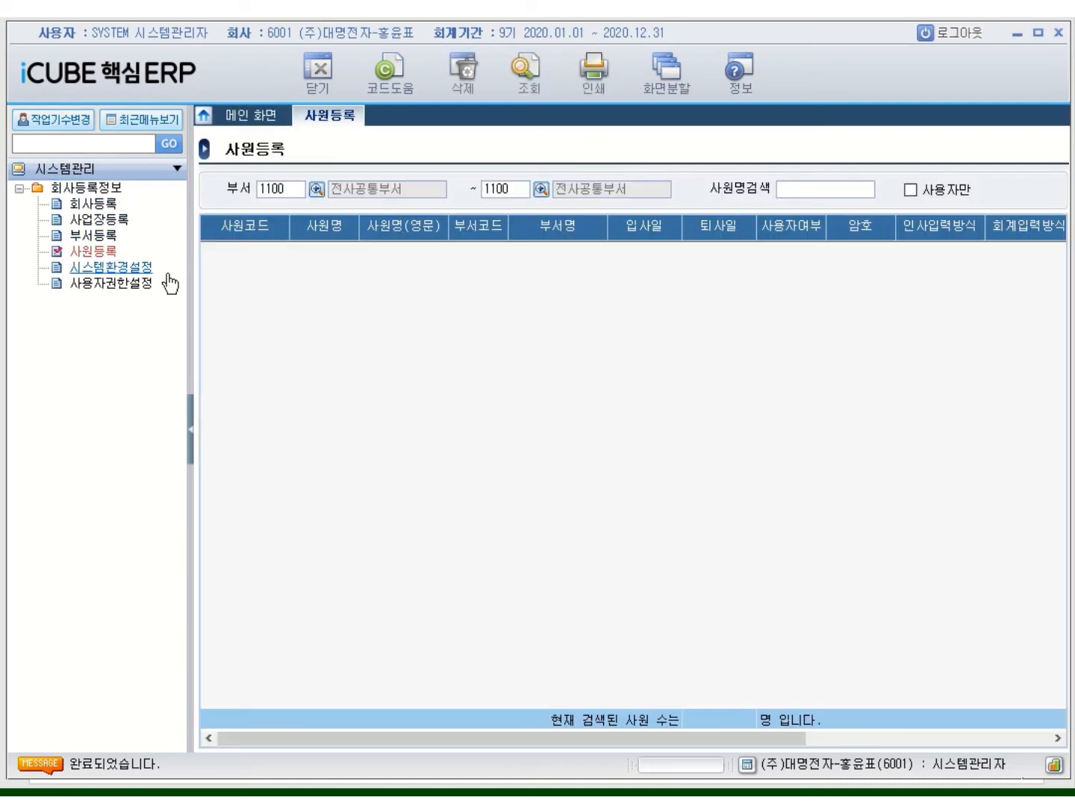
pyautogui.click(296, 189)
pyautogui.press('BackSpace')
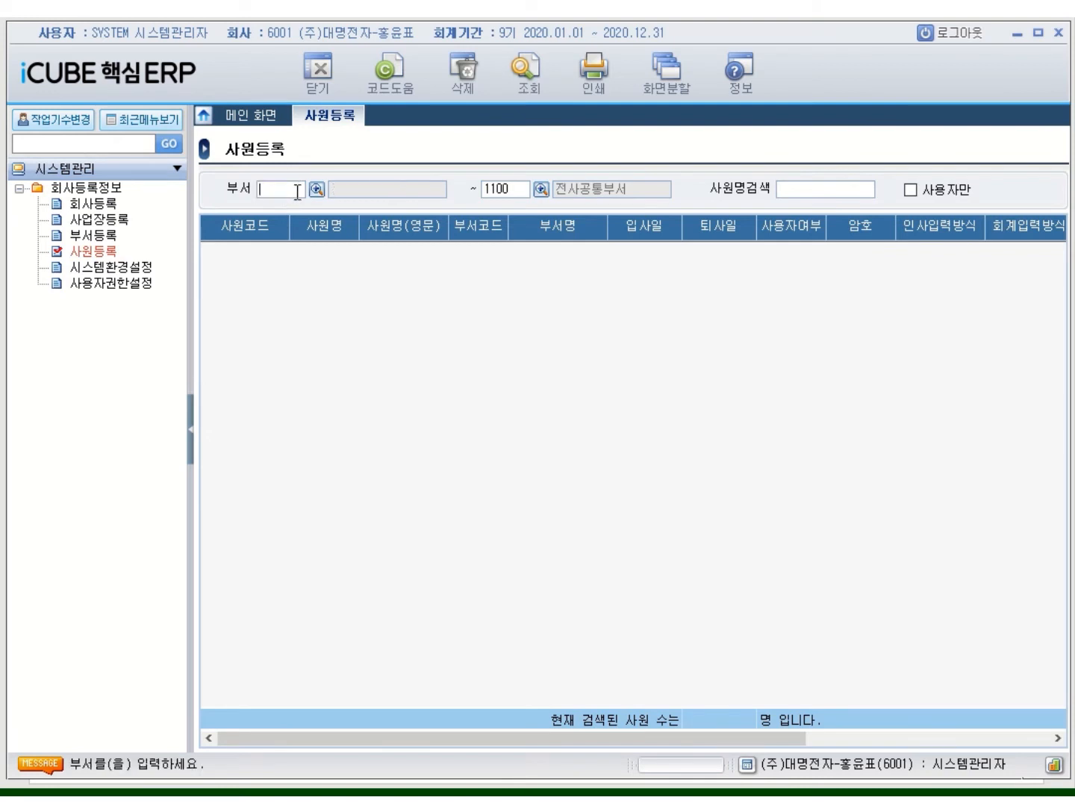
pyautogui.press('Tab')
pyautogui.press('BackSpace')
pyautogui.press('Tab')
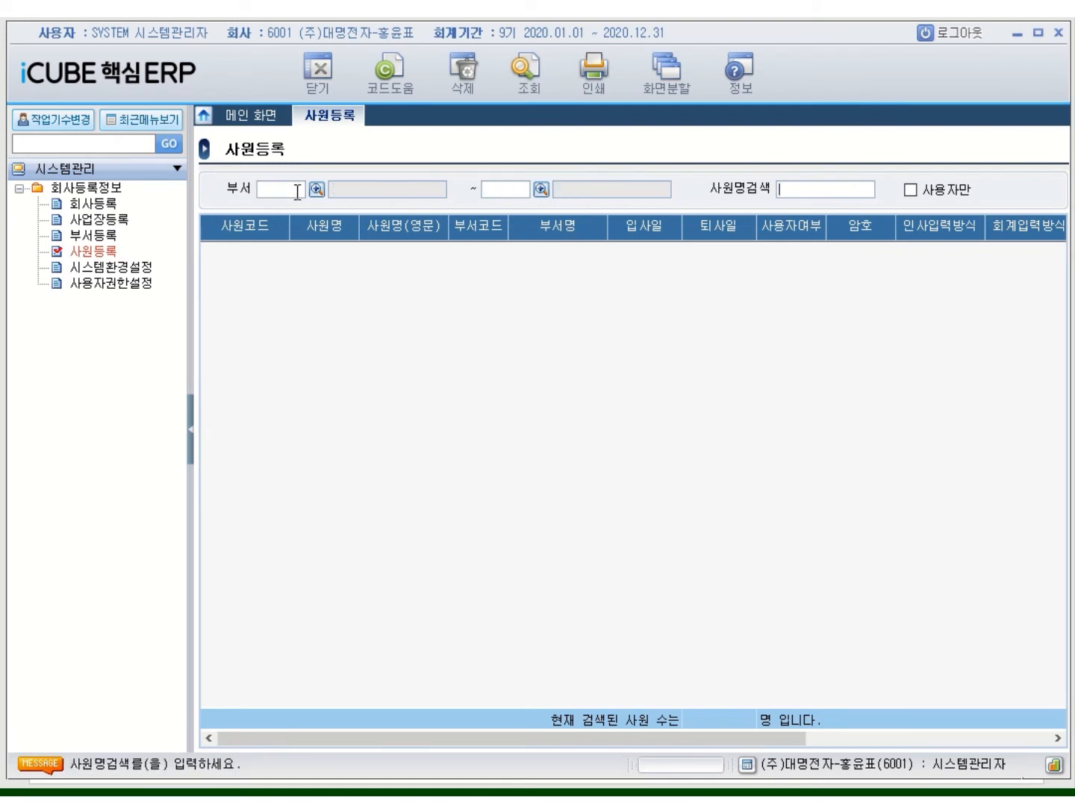
pyautogui.press('Return')
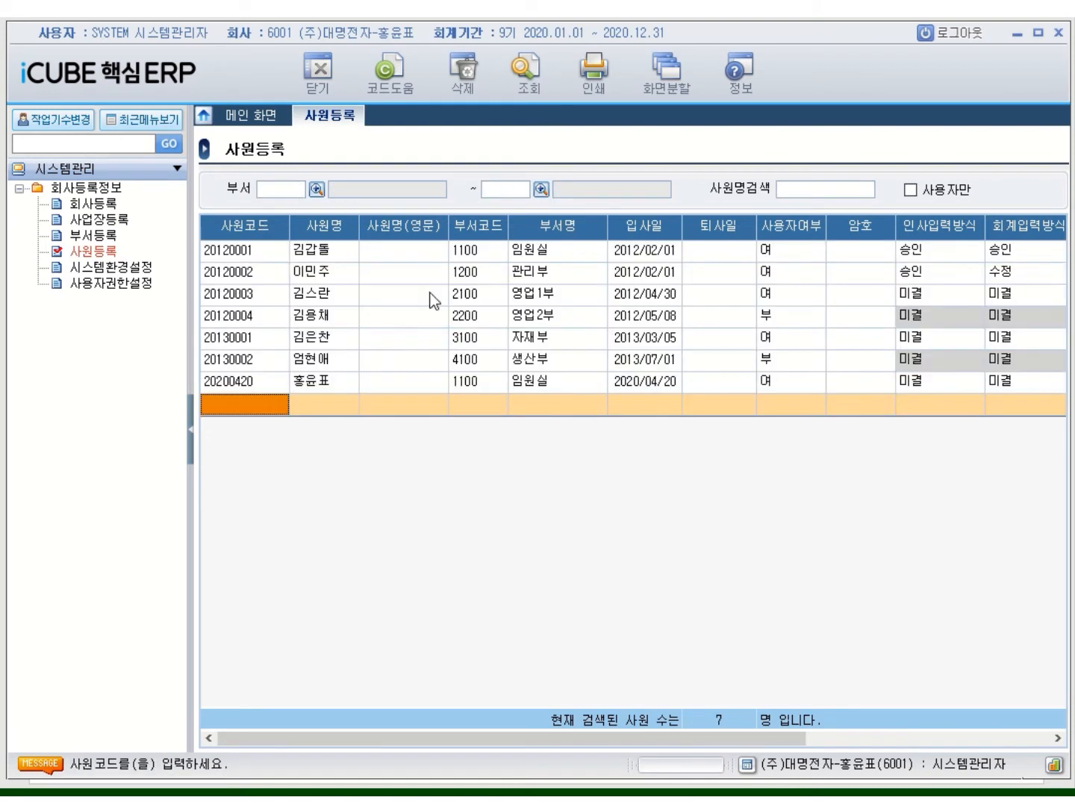
pyautogui.click(594, 90)
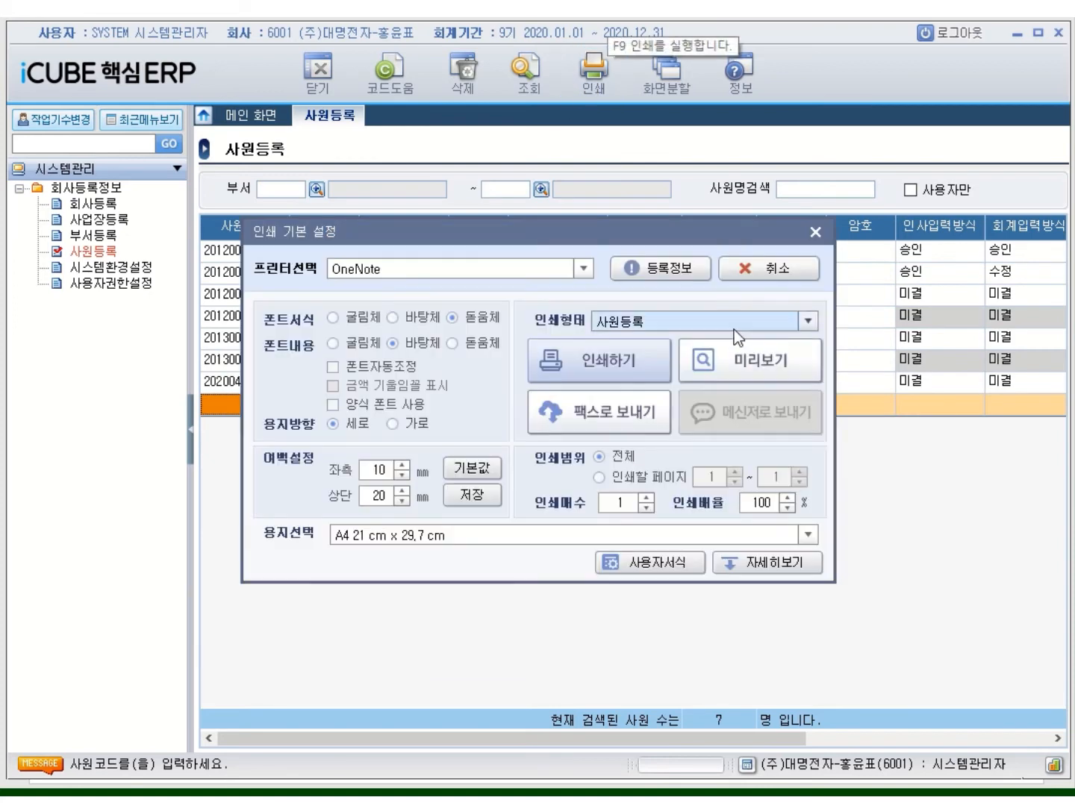
pyautogui.click(787, 371)
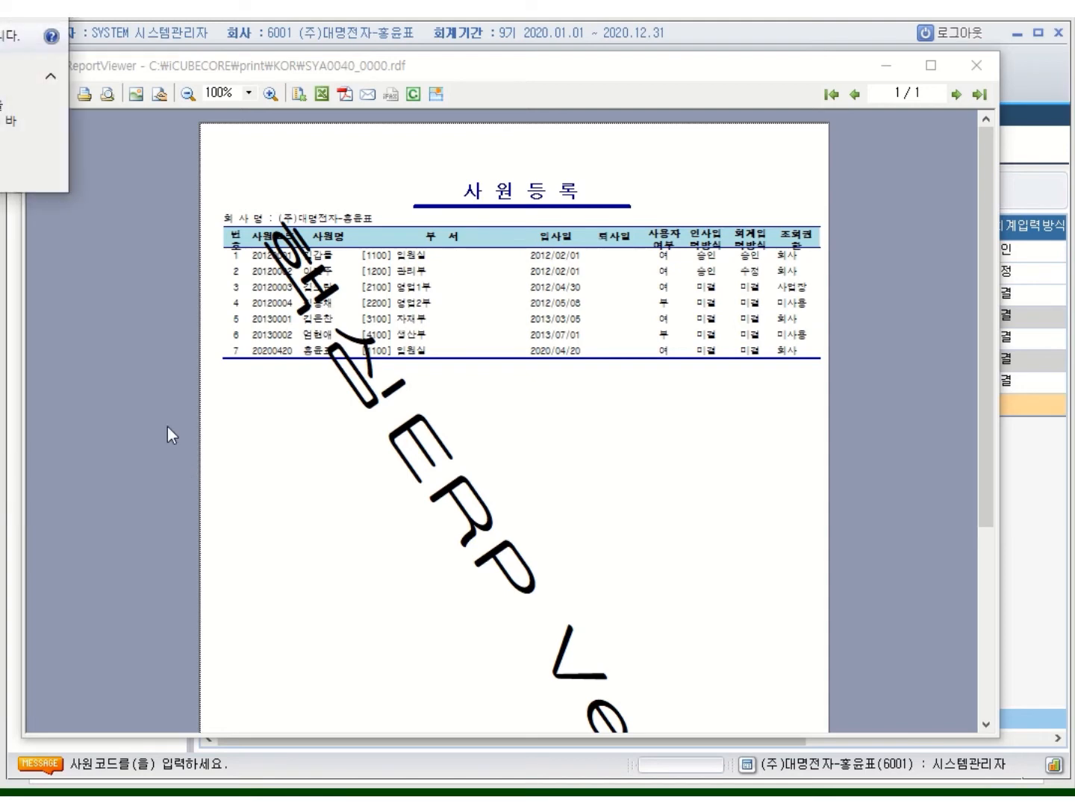
# Capture the 사원등록 report page in Snipping Tool and copy the image to the clipboard
pyautogui.moveTo(1, 23); pyautogui.dragTo(794, 82)
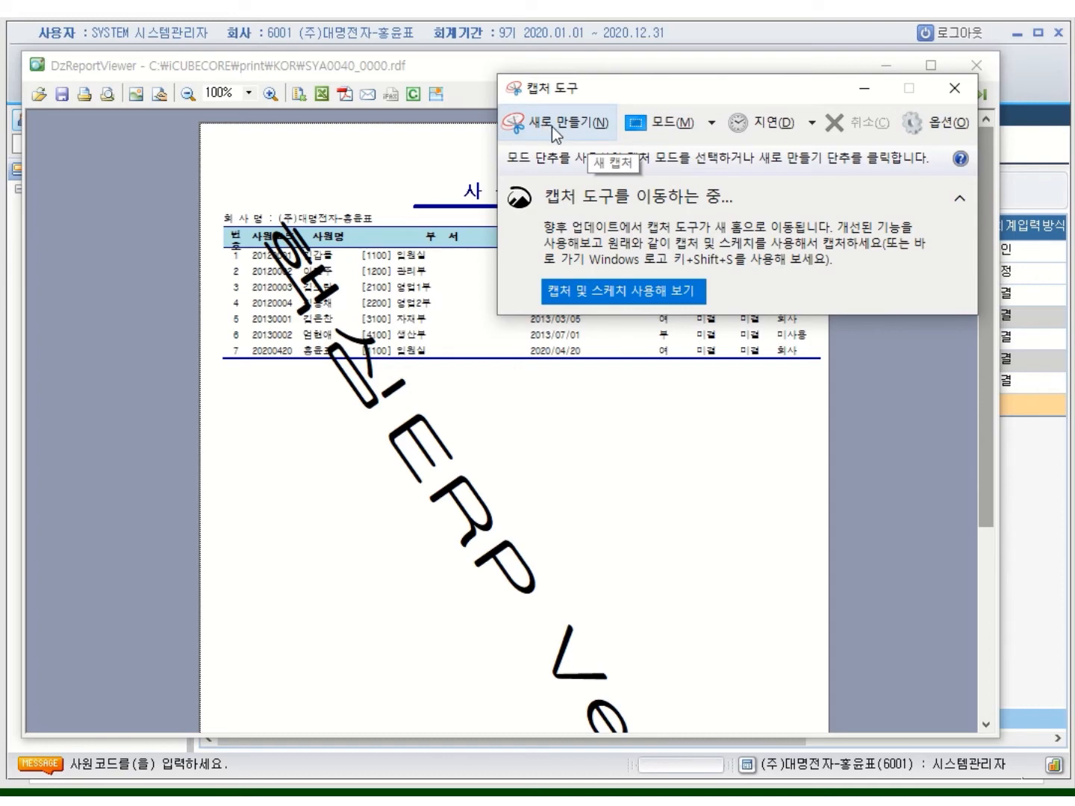
pyautogui.click(543, 127)
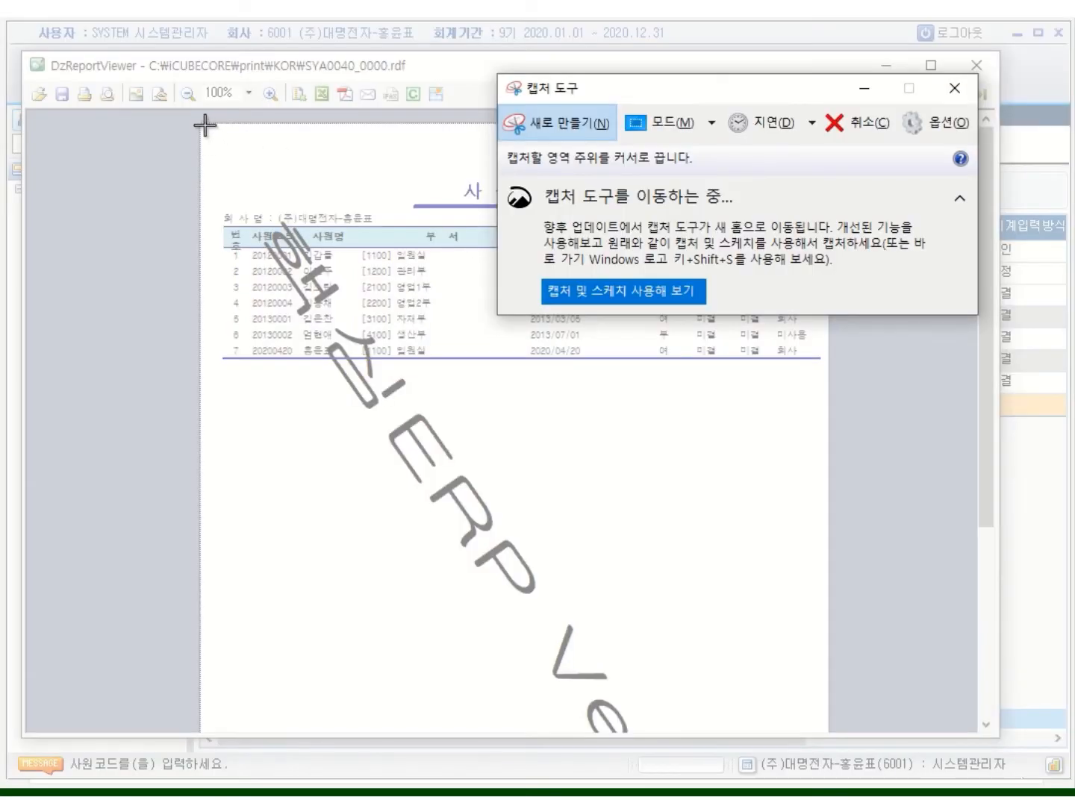
pyautogui.moveTo(204, 126); pyautogui.dragTo(825, 390)
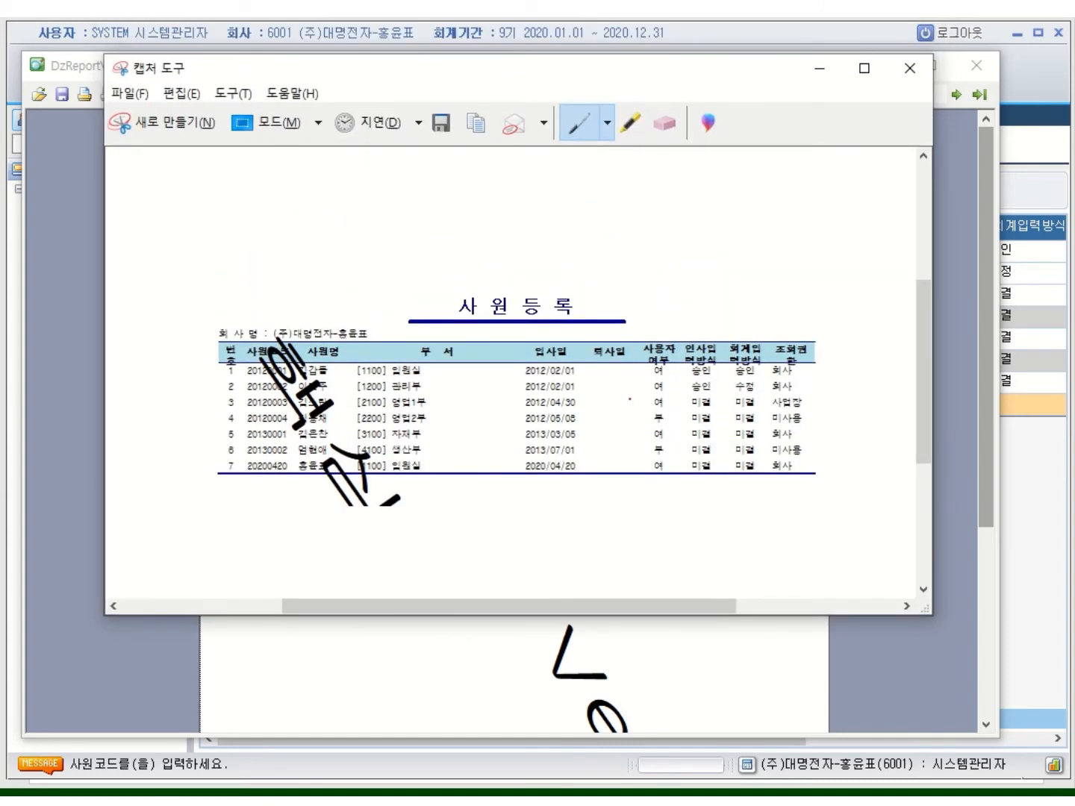
pyautogui.rightClick(629, 400)
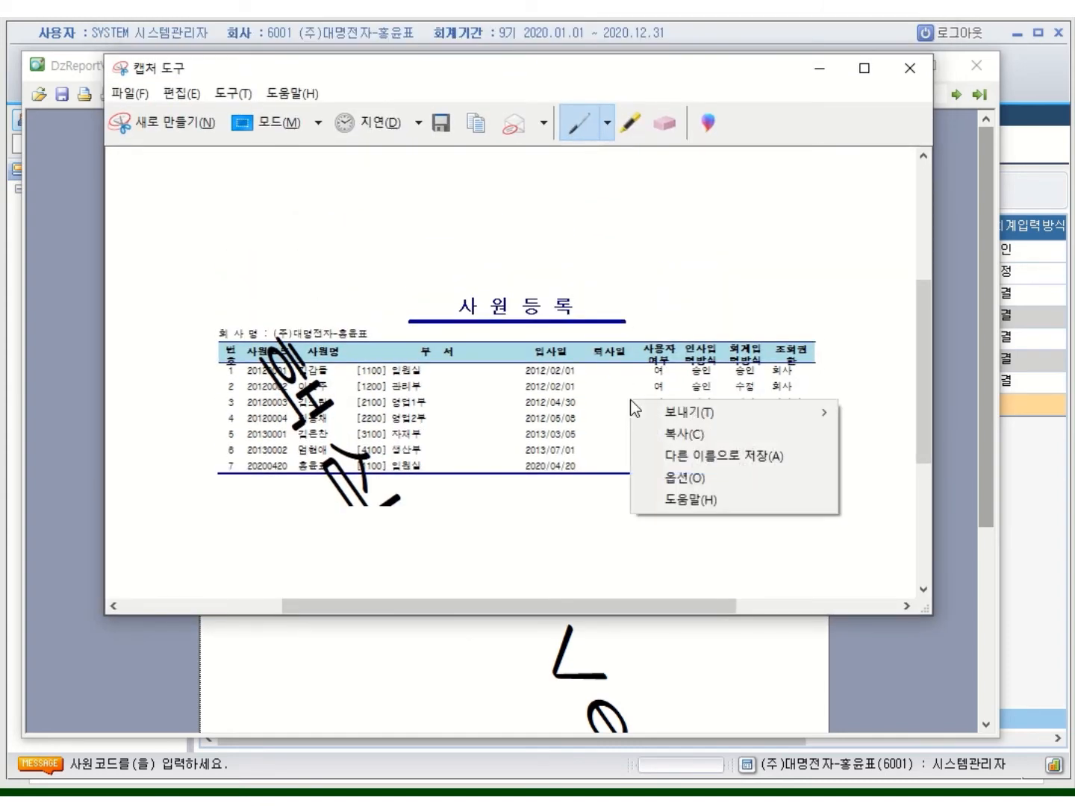
pyautogui.click(693, 433)
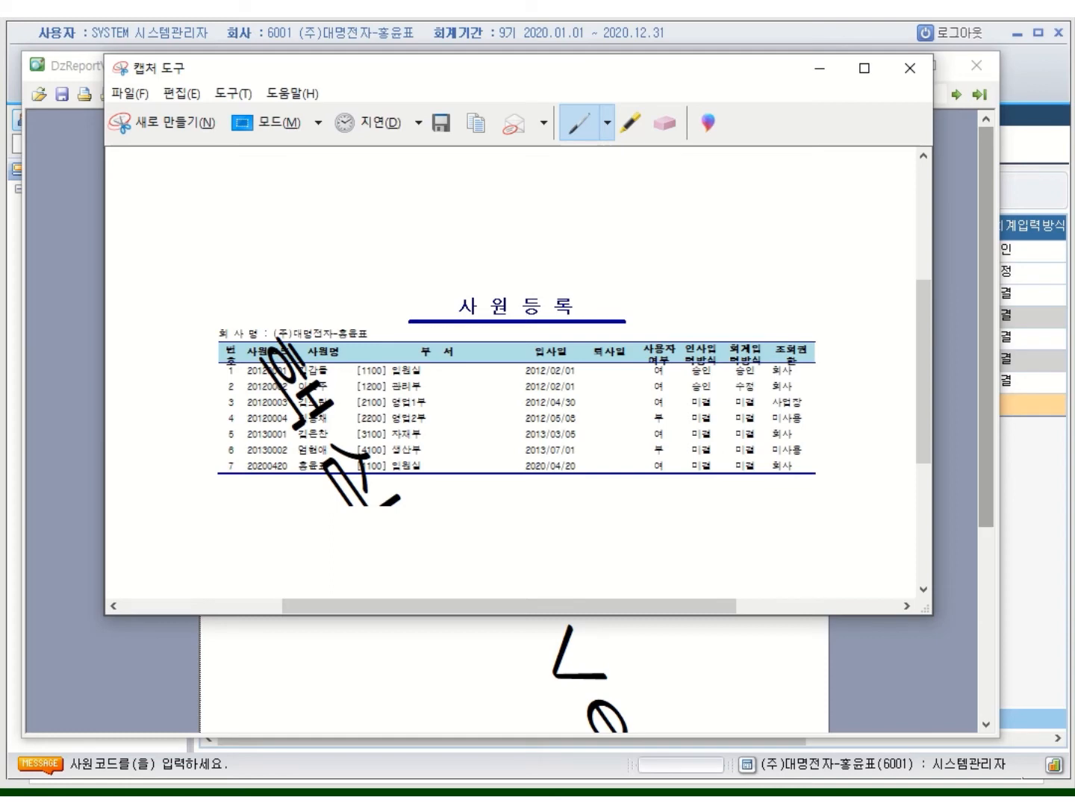
pyautogui.hotkey('alt', 'Tab')
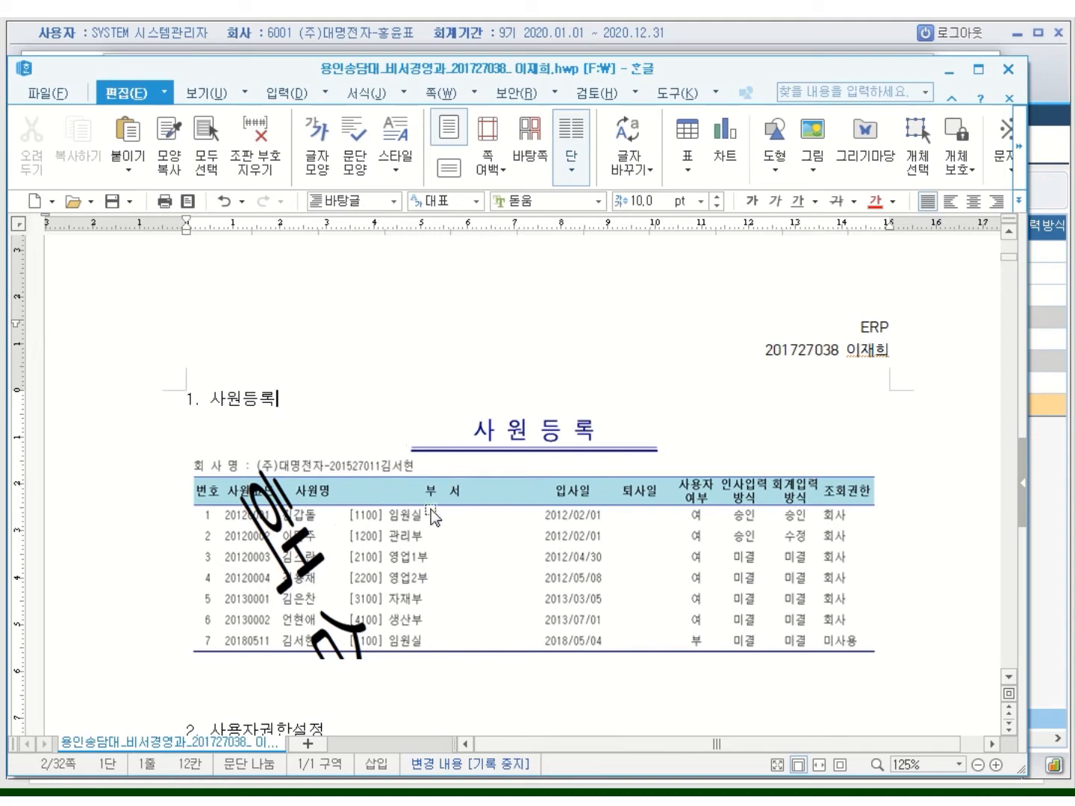
# Replace the old employee table picture under '1. 사원등록' with the new capture
pyautogui.click(495, 488)
pyautogui.press('Delete')
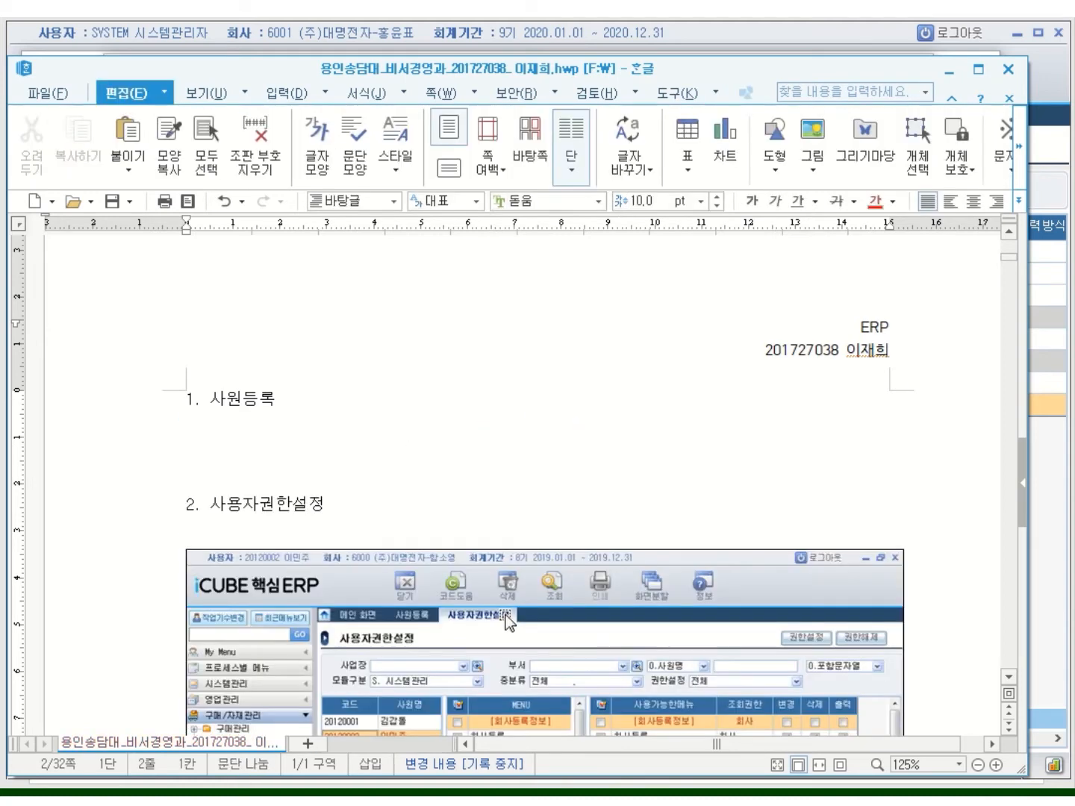
pyautogui.hotkey('ctrl', 'v')
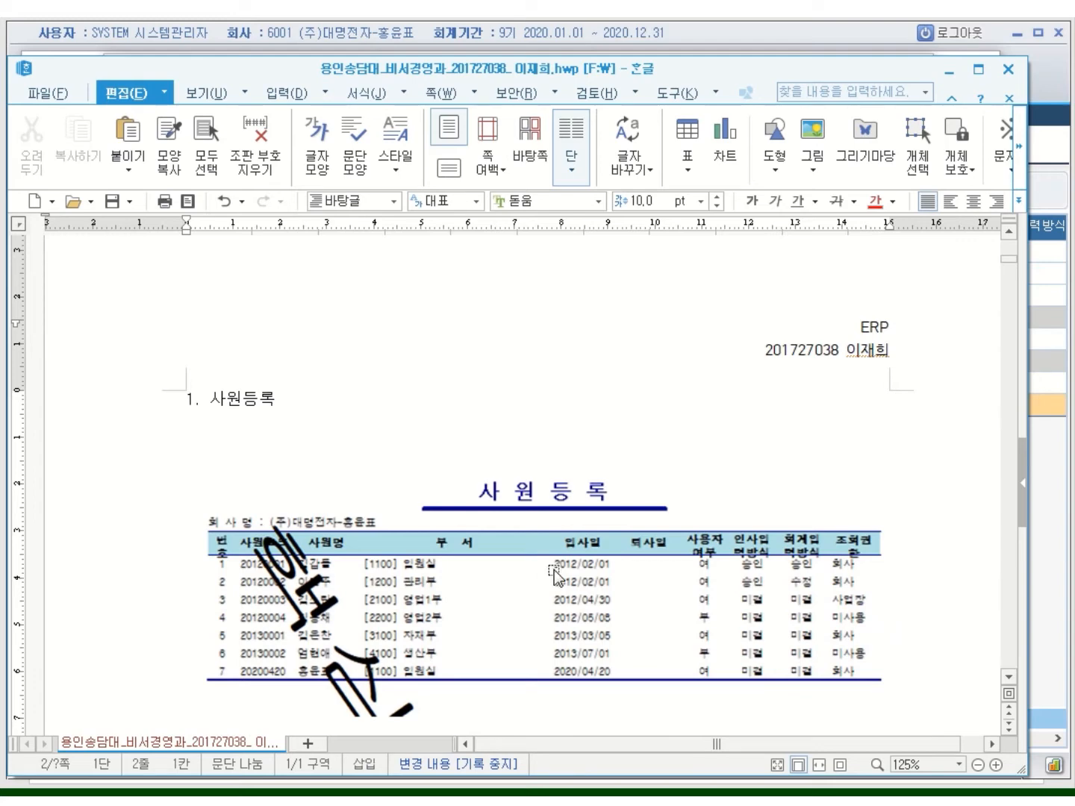
pyautogui.click(554, 575)
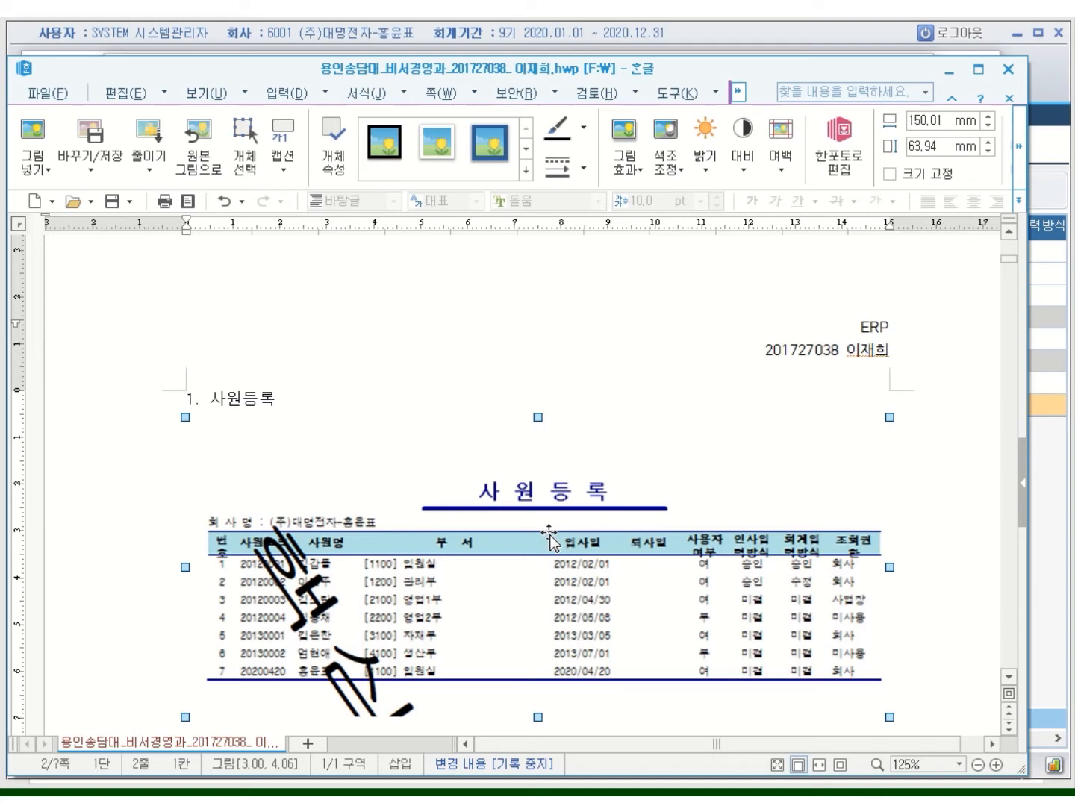
# Set the pasted picture to 글자처럼 취급 so it sits inline like a character
pyautogui.rightClick(607, 451)
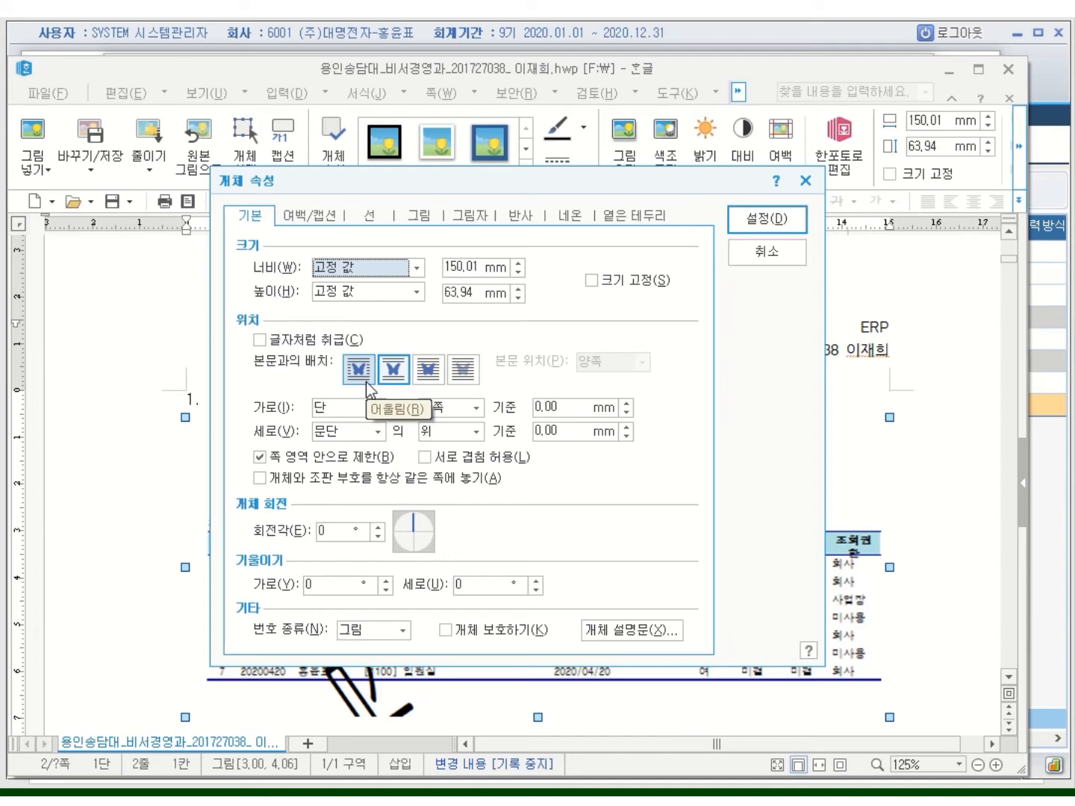
pyautogui.click(261, 342)
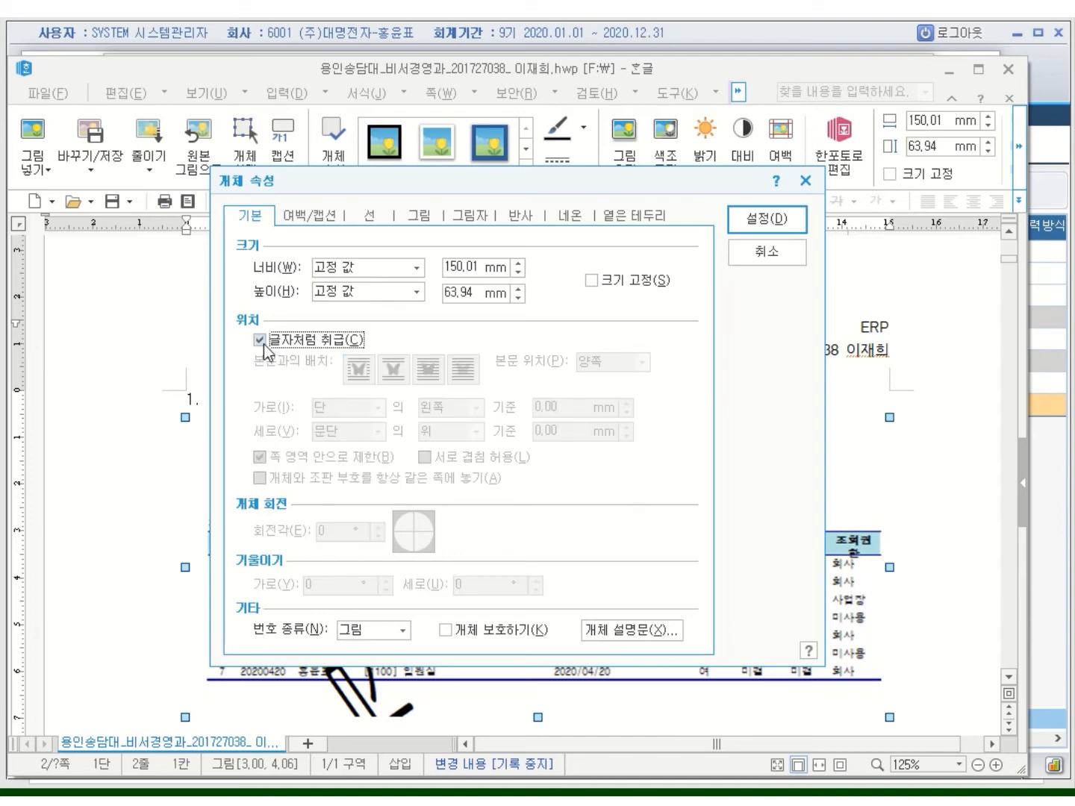
pyautogui.click(767, 219)
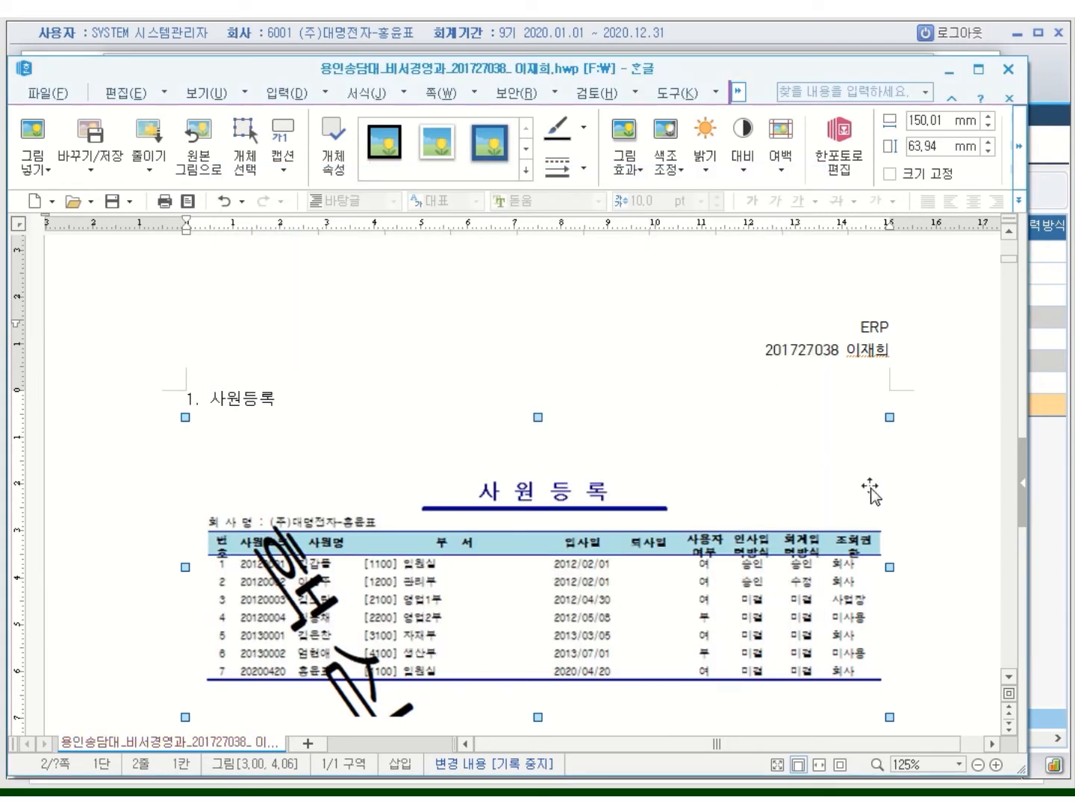
pyautogui.click(922, 574)
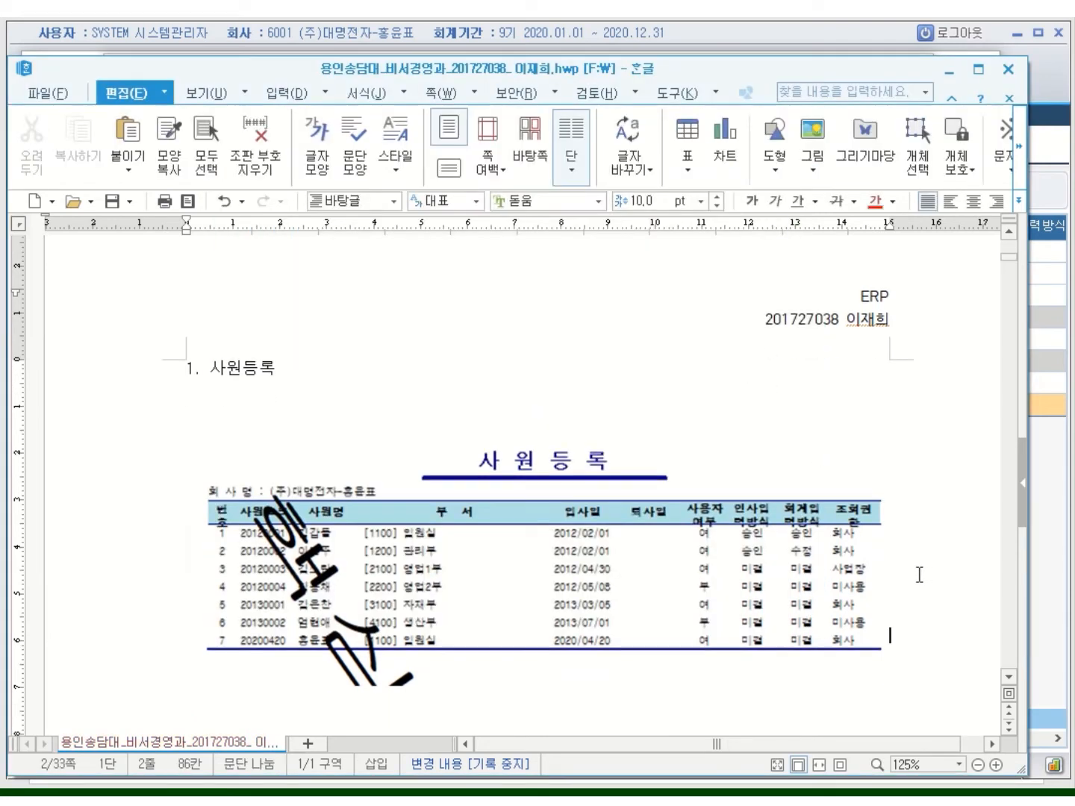
pyautogui.click(243, 369)
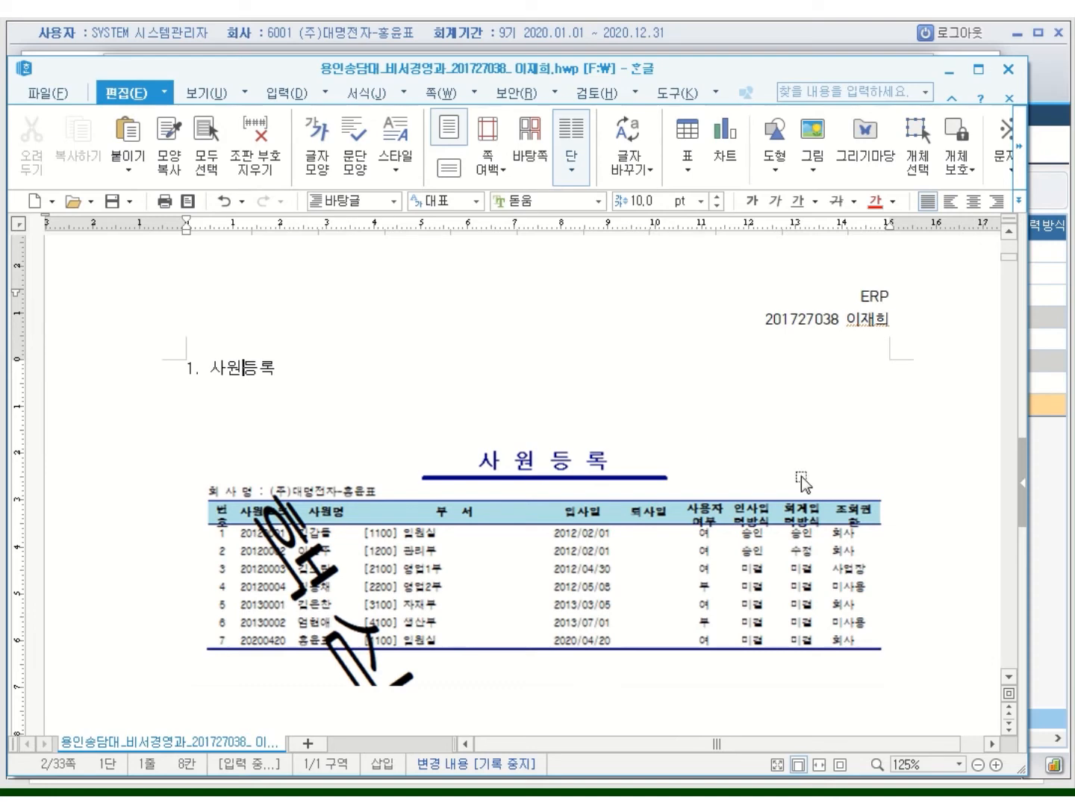
pyautogui.click(189, 369)
# Minimize Hangul and Snipping Tool, then close DzReportViewer and the 인쇄 기본 설정 dialog
pyautogui.click(948, 74)
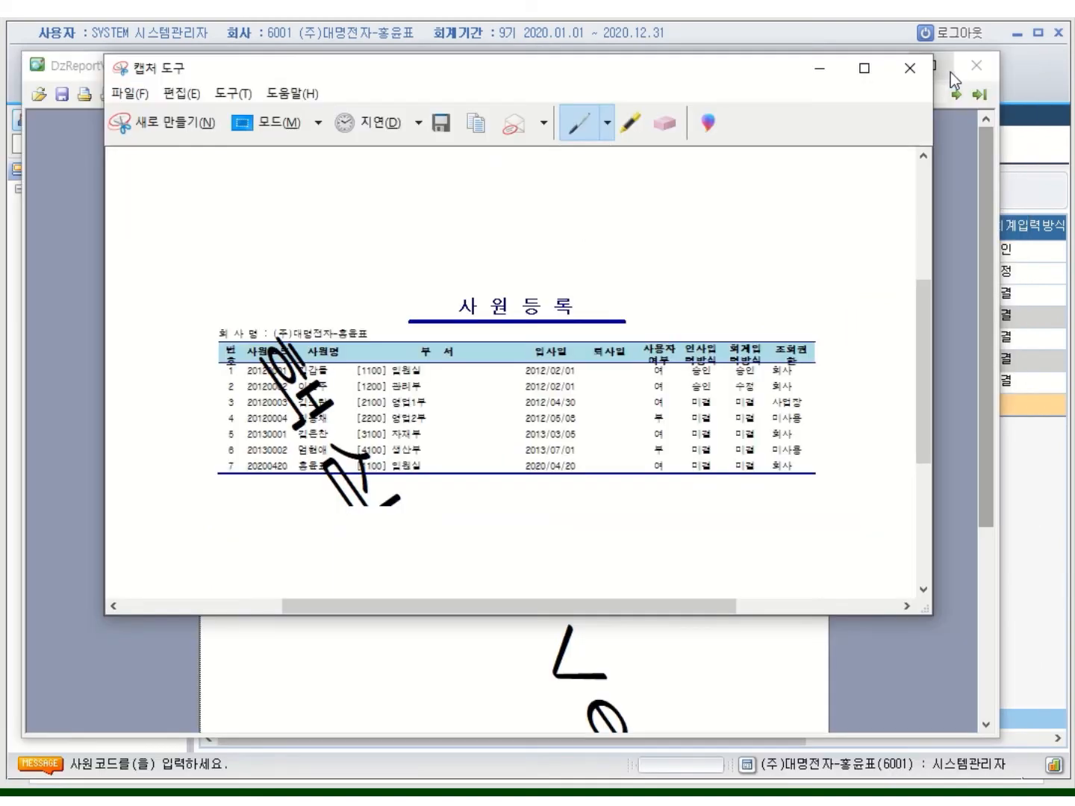
pyautogui.click(823, 73)
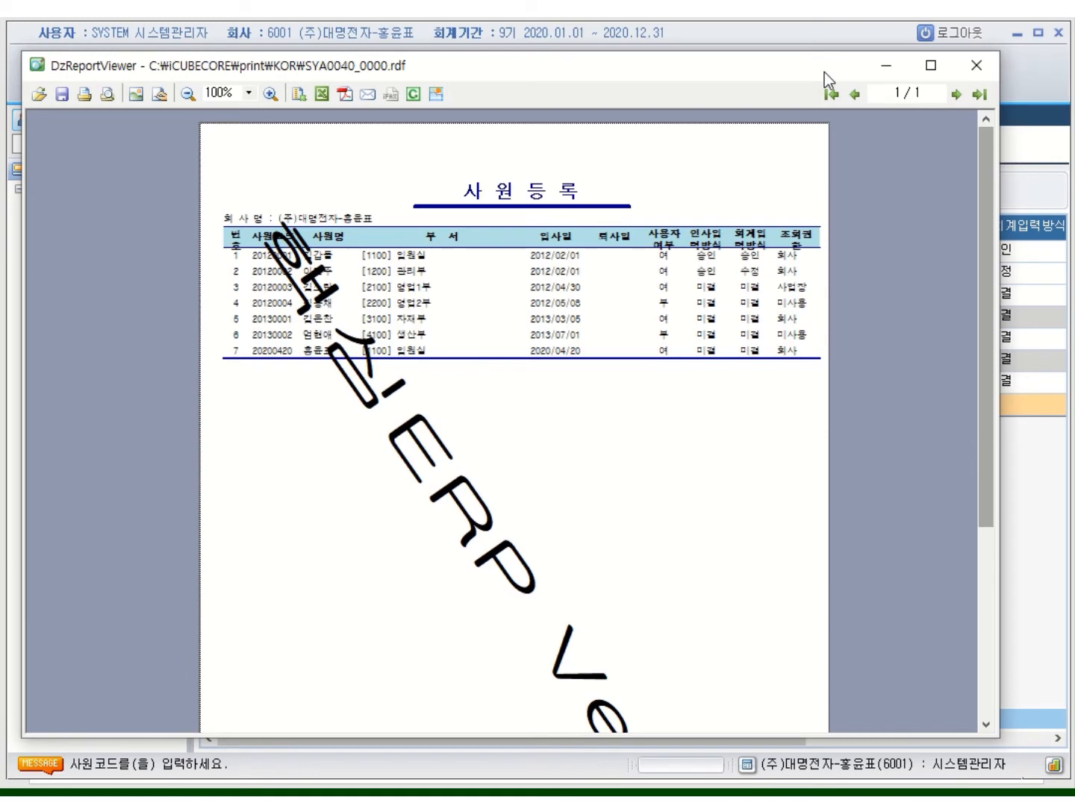
pyautogui.click(974, 67)
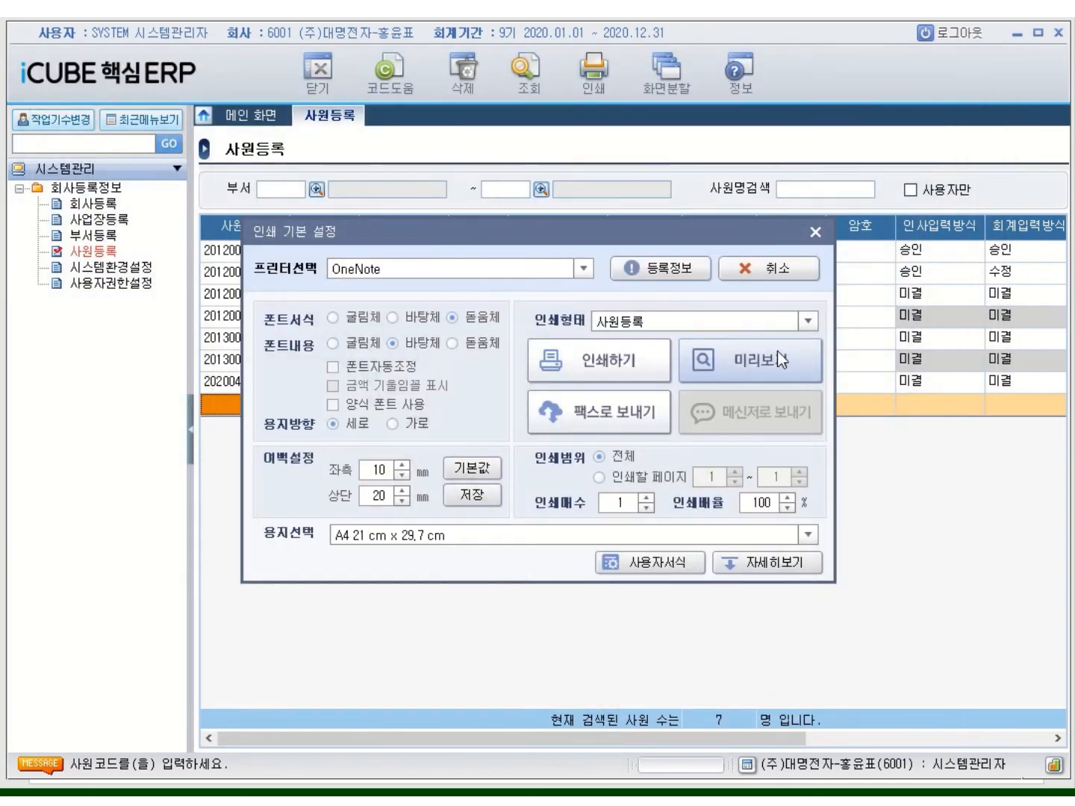
pyautogui.click(816, 231)
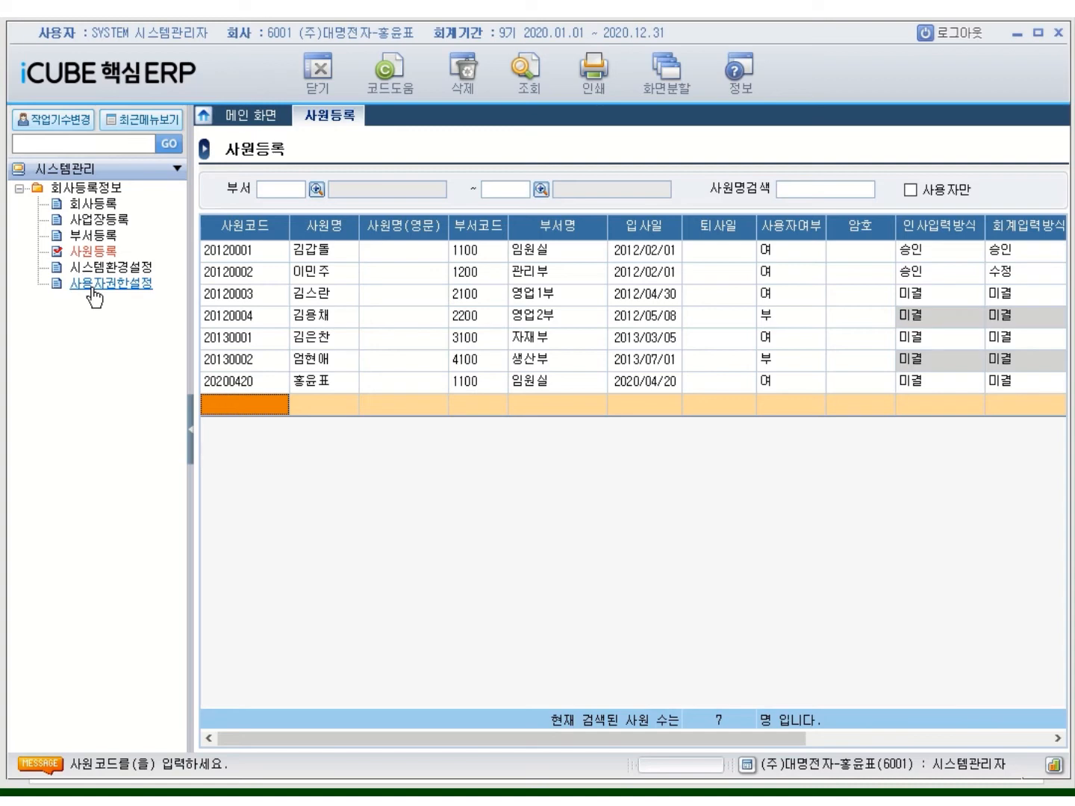
# Open 사용자권한설정 from the 회사등록정보 menu, showing only five employees
pyautogui.click(90, 288)
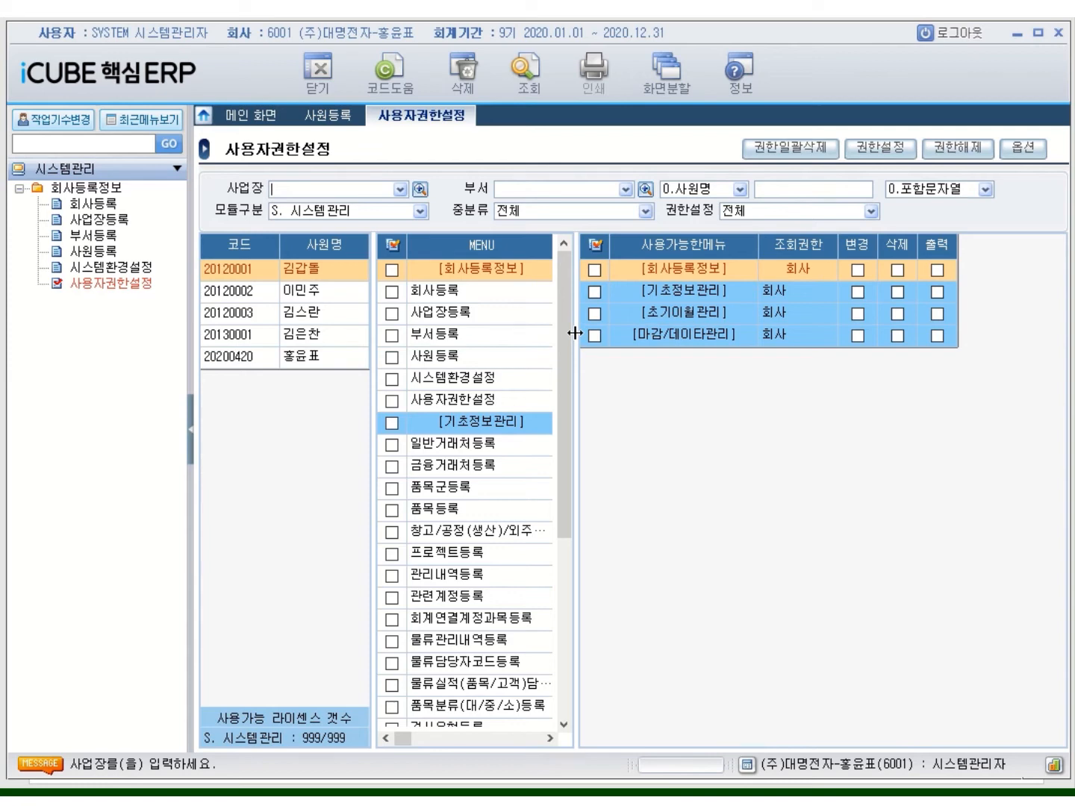
# On the 사원등록 tab, set 사용자여부 to 1. 여 for employees 20120004 and 20130002
pyautogui.click(333, 118)
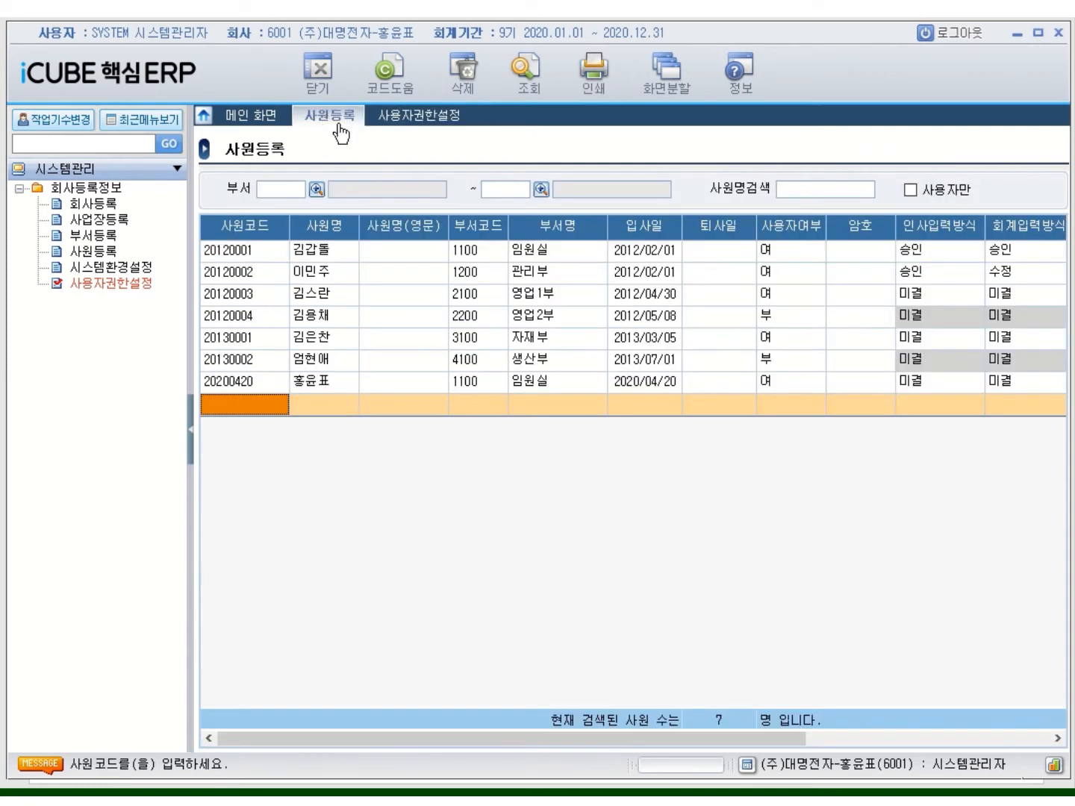
pyautogui.click(767, 323)
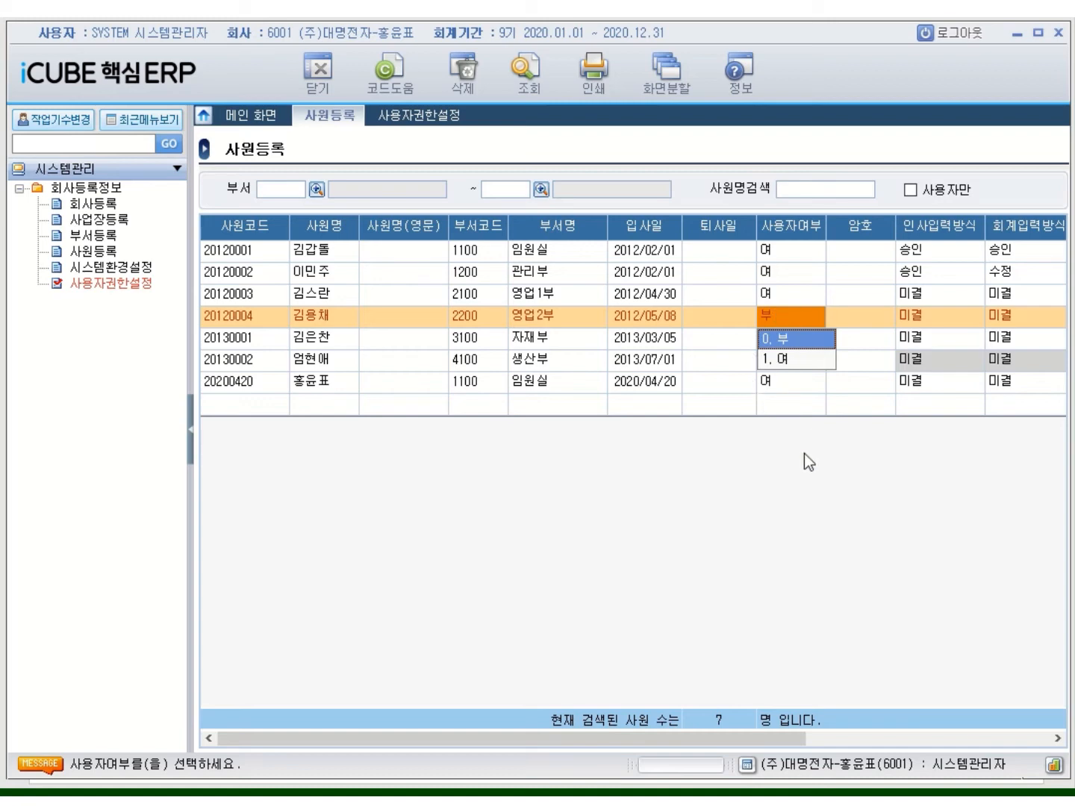
pyautogui.click(782, 359)
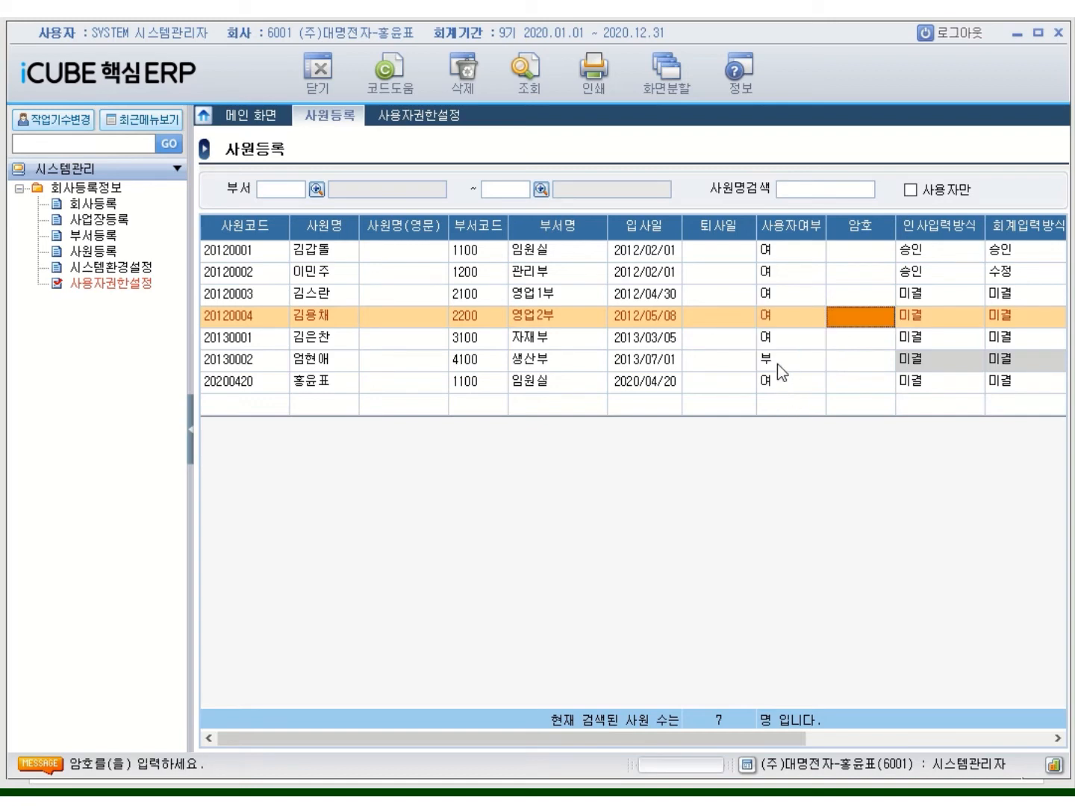
pyautogui.click(777, 363)
pyautogui.click(788, 403)
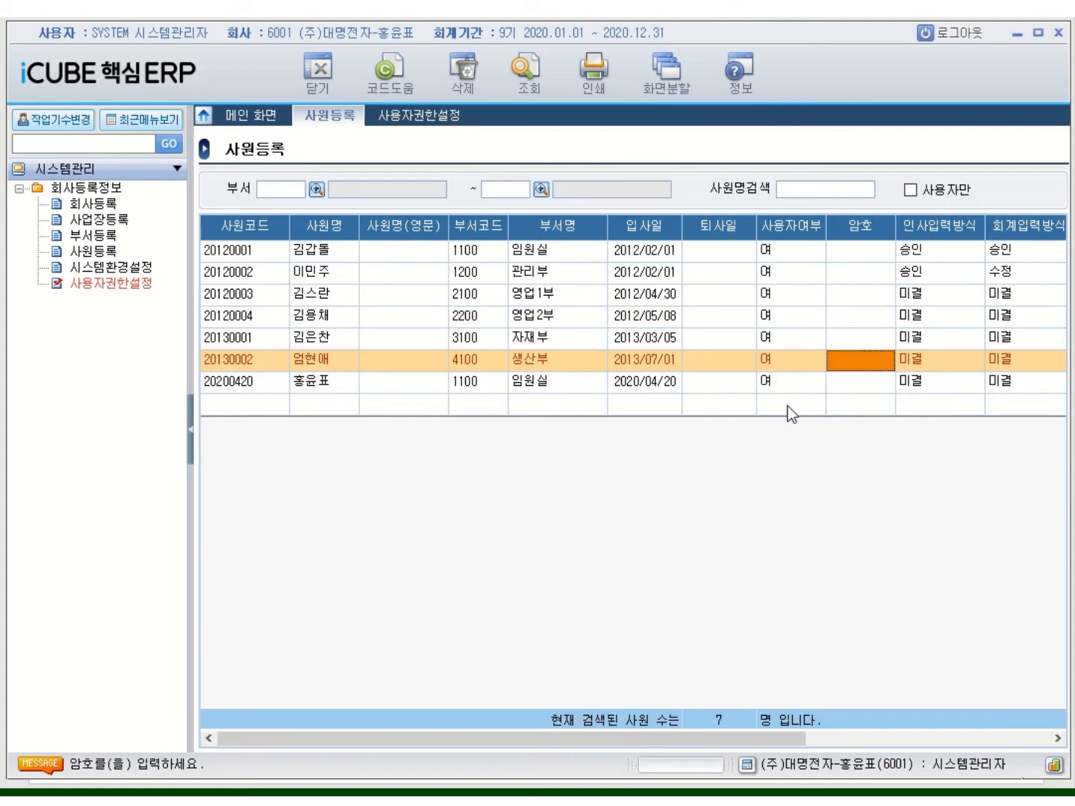
pyautogui.click(685, 403)
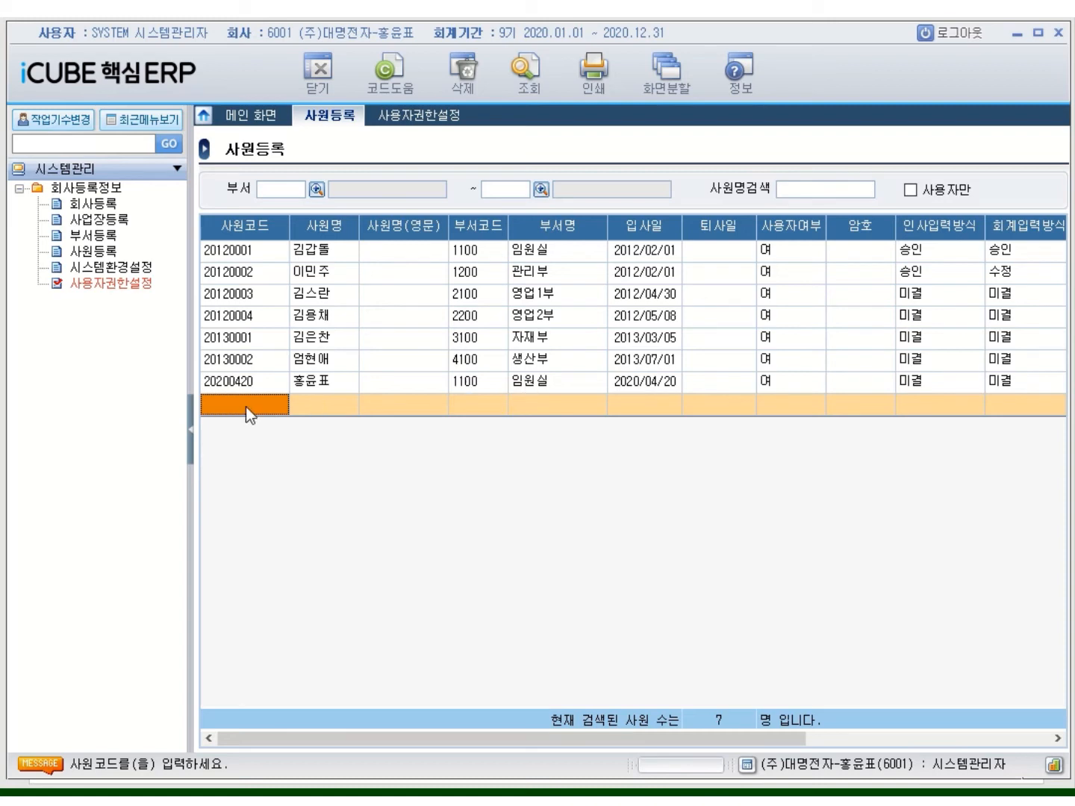
# Review employee rows 20200420, 20120004 and 20120003, then go back to 사용자권한설정
pyautogui.click(239, 387)
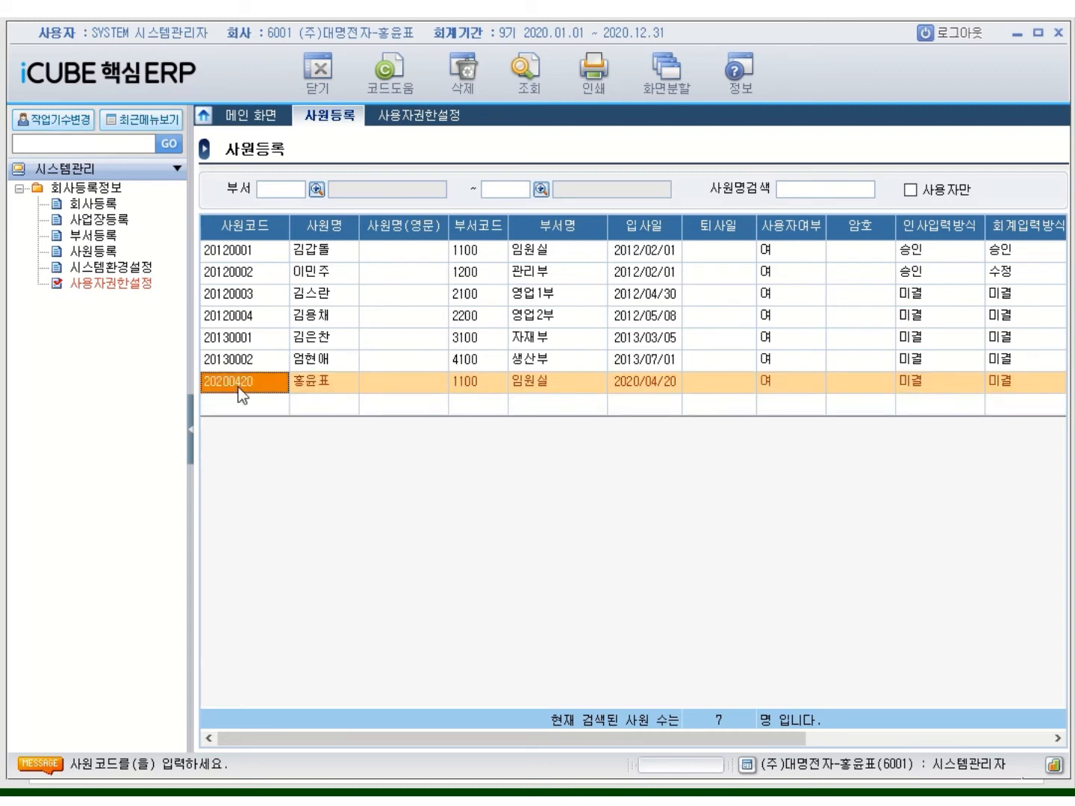
pyautogui.click(252, 403)
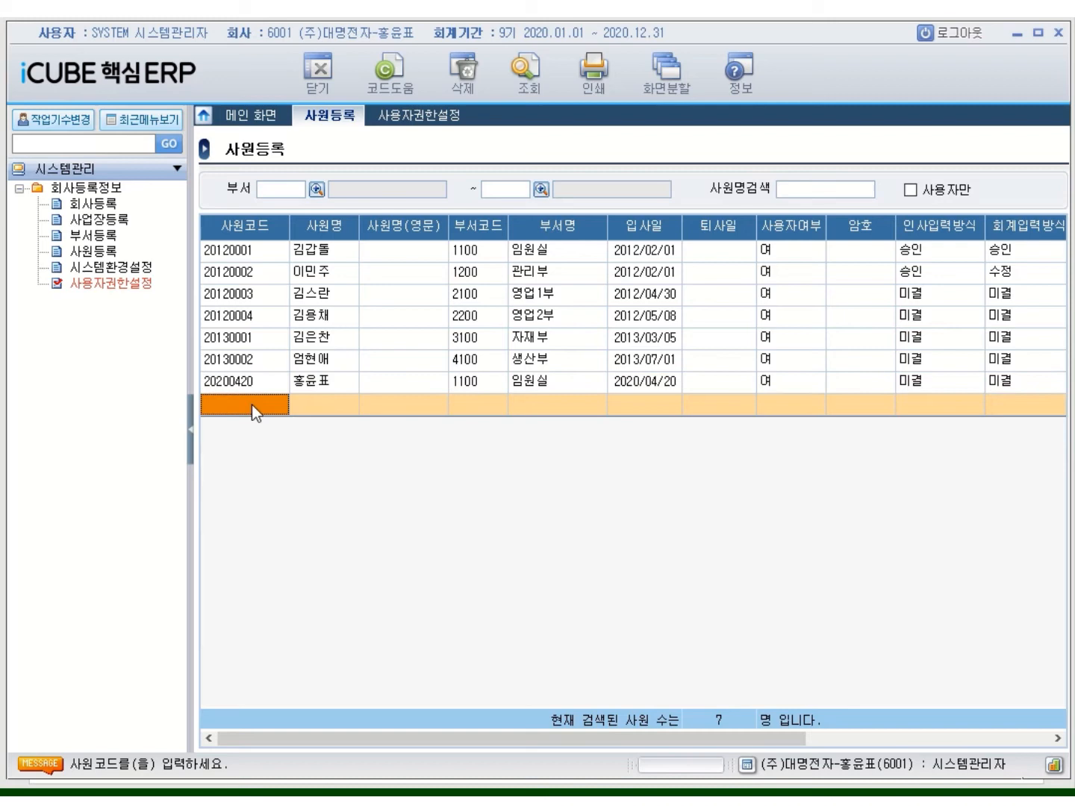
pyautogui.click(214, 316)
pyautogui.click(228, 294)
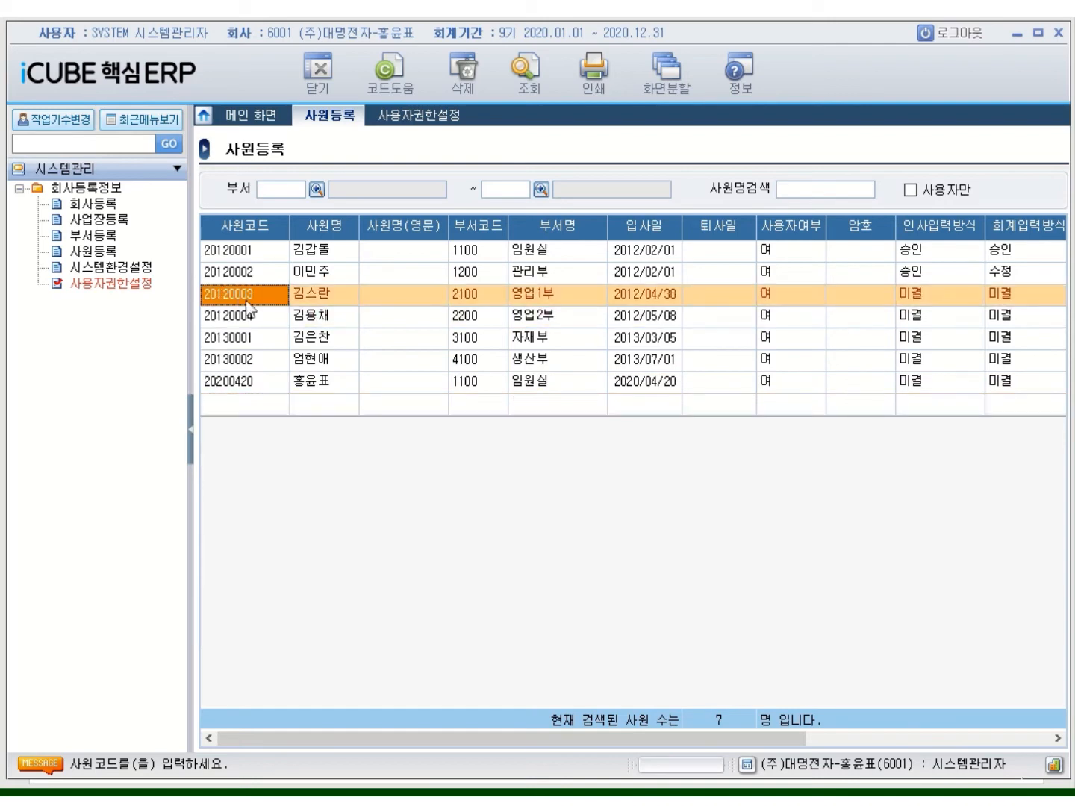
pyautogui.click(427, 119)
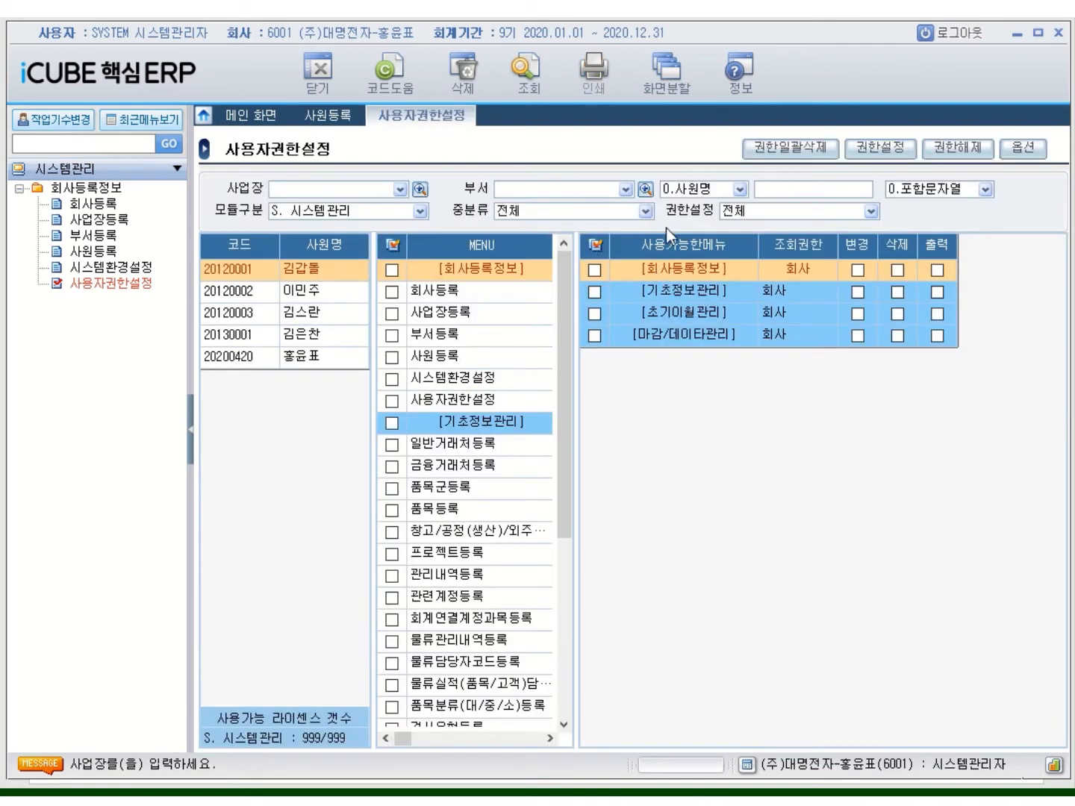
# Run 조회 to reload the list, now showing all seven employees including 20120004 and 20130002
pyautogui.click(544, 94)
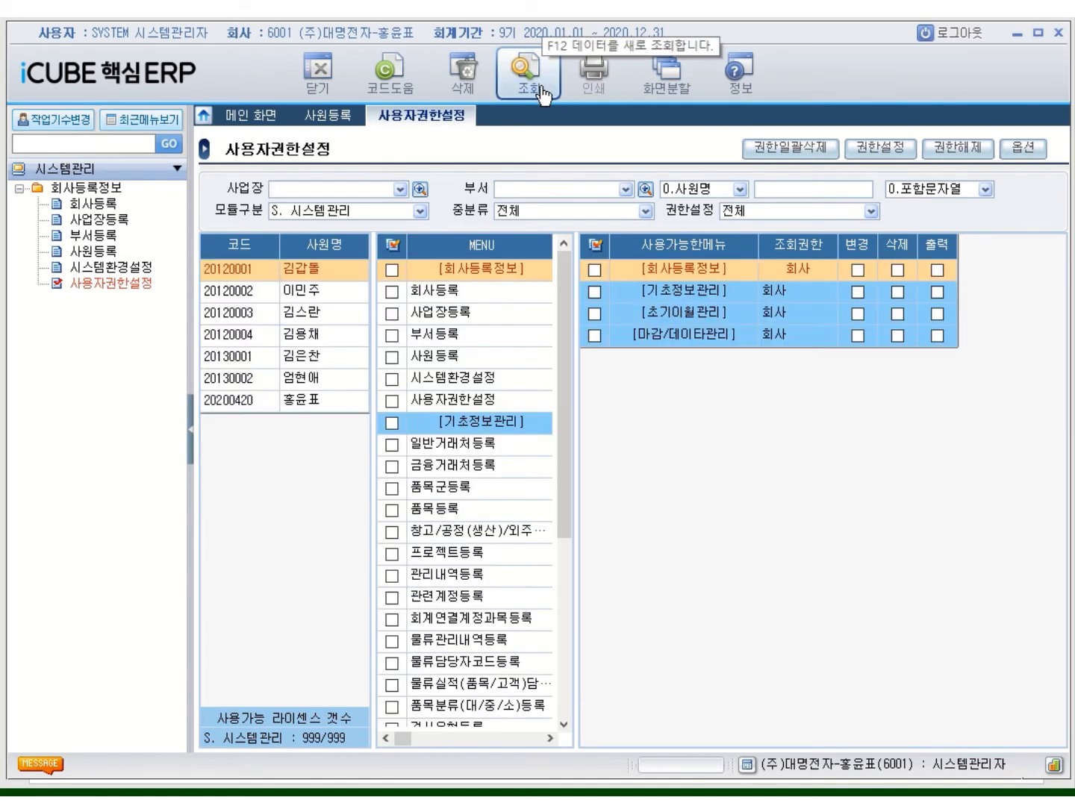
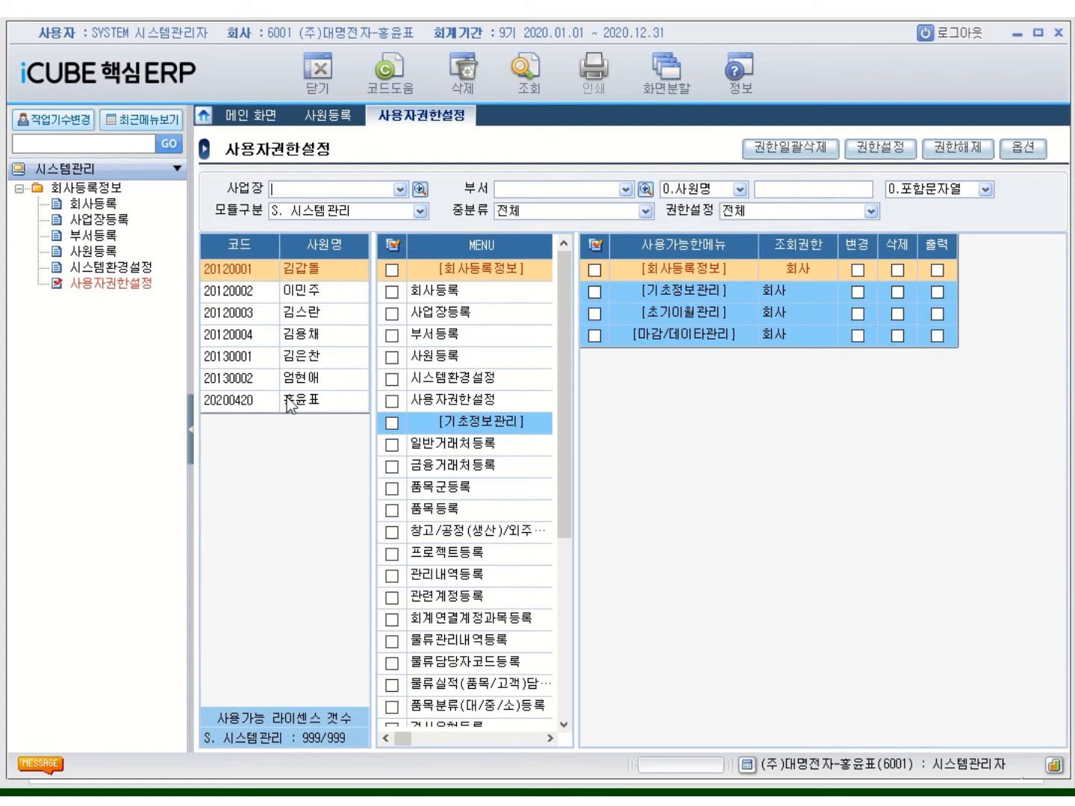
pyautogui.click(251, 381)
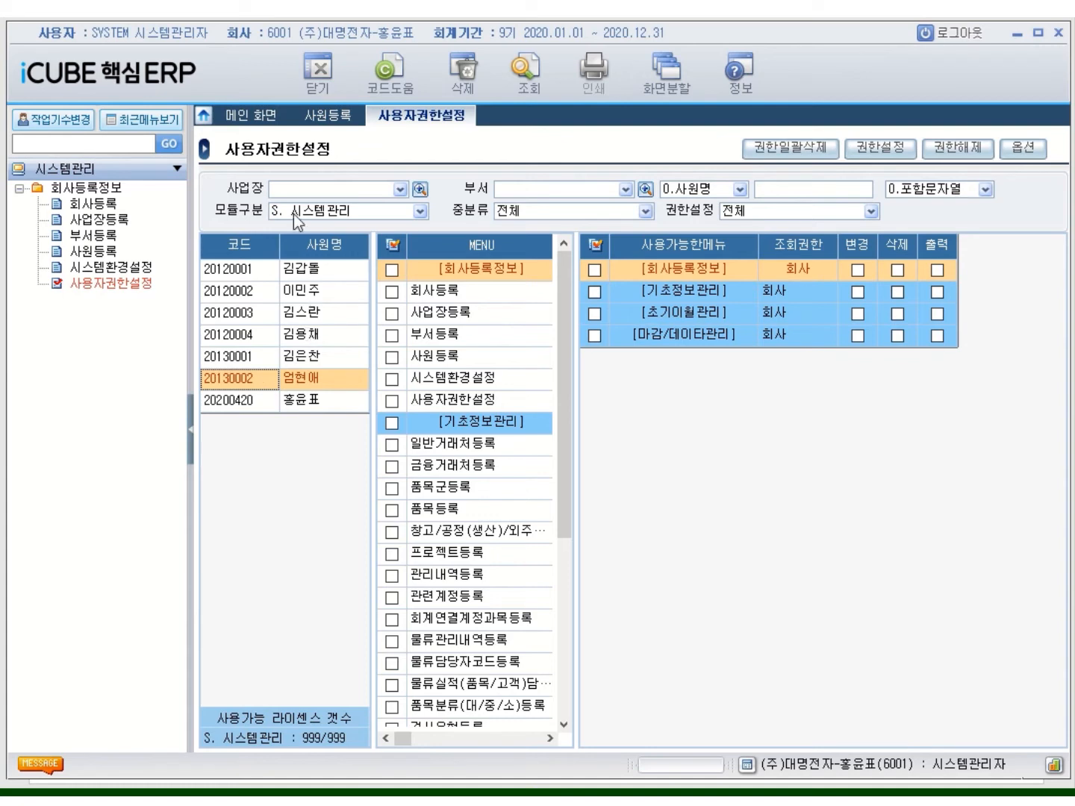
pyautogui.click(419, 209)
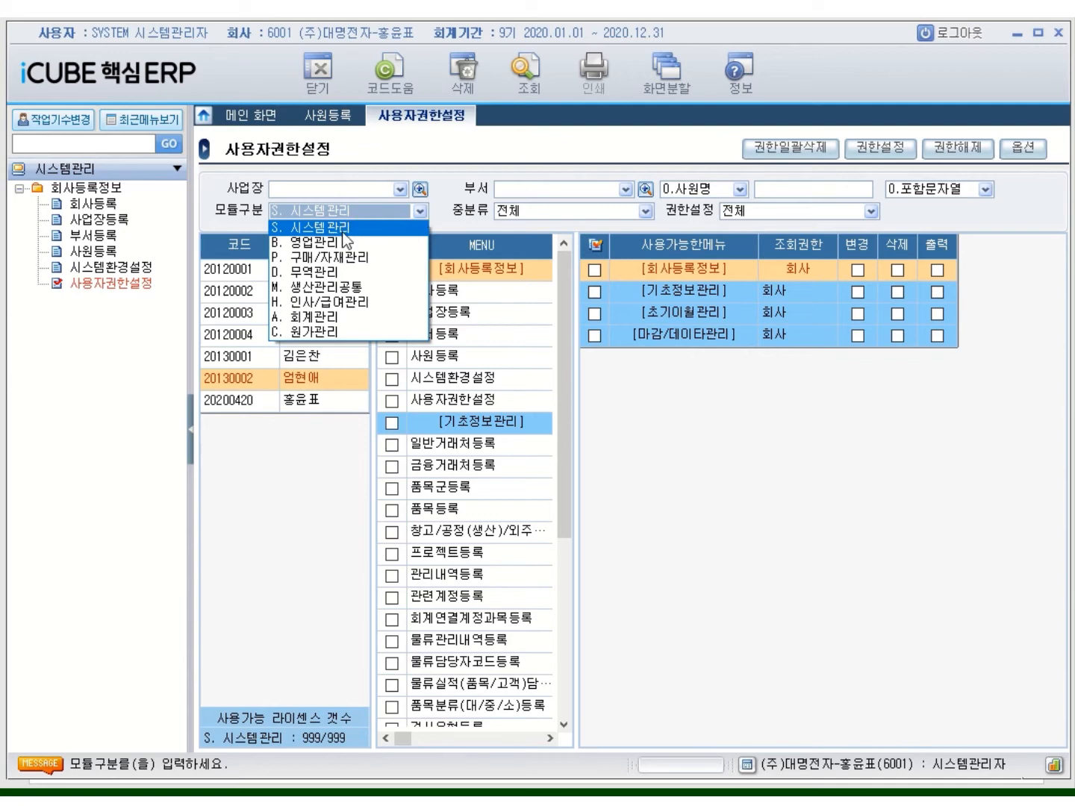
pyautogui.click(349, 263)
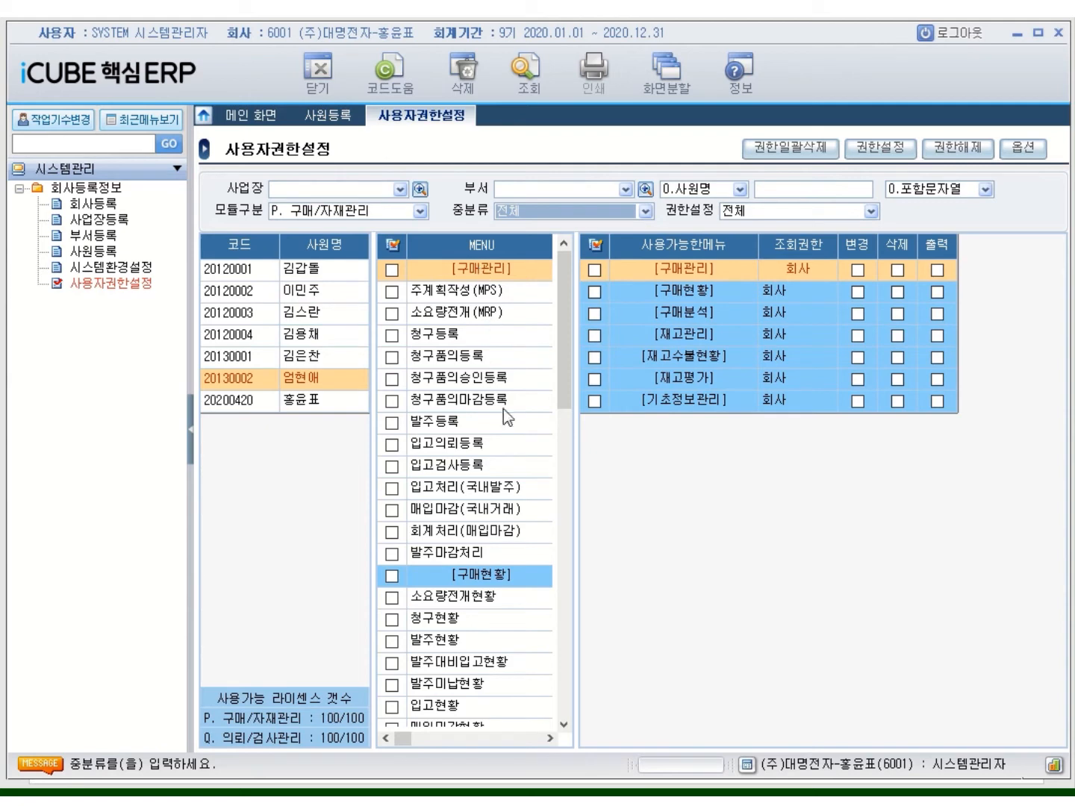
pyautogui.moveTo(553, 397); pyautogui.dragTo(554, 734)
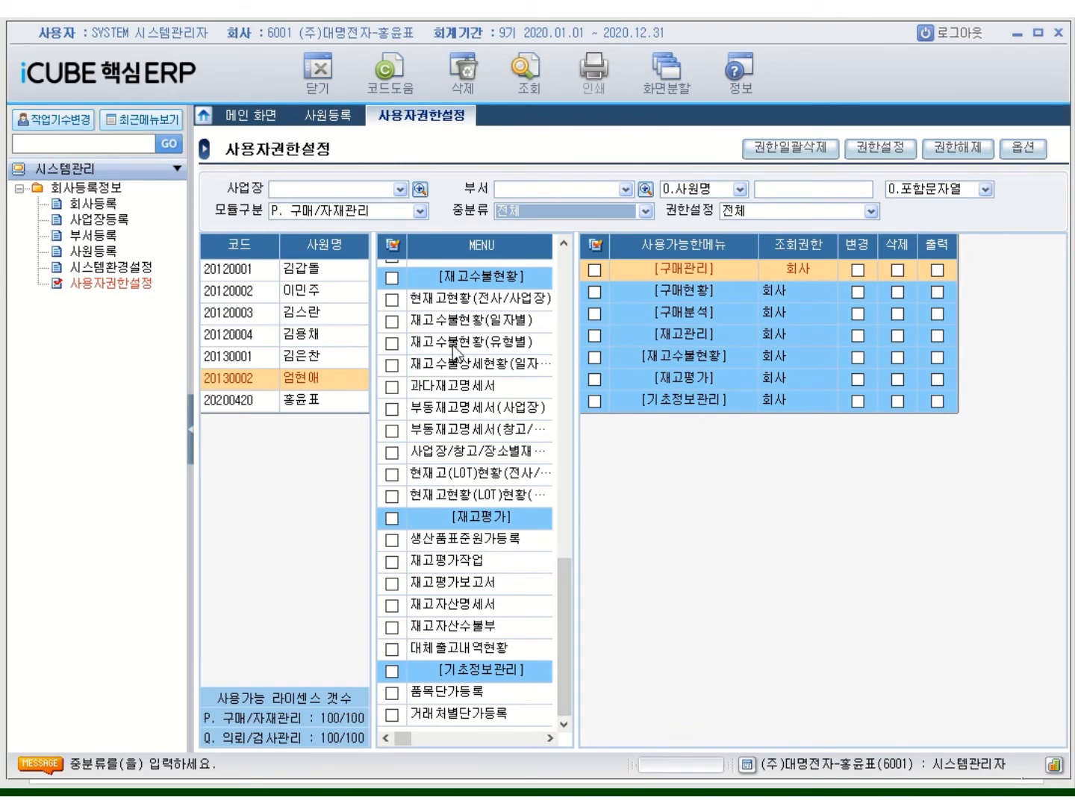
pyautogui.moveTo(572, 578); pyautogui.dragTo(572, 273)
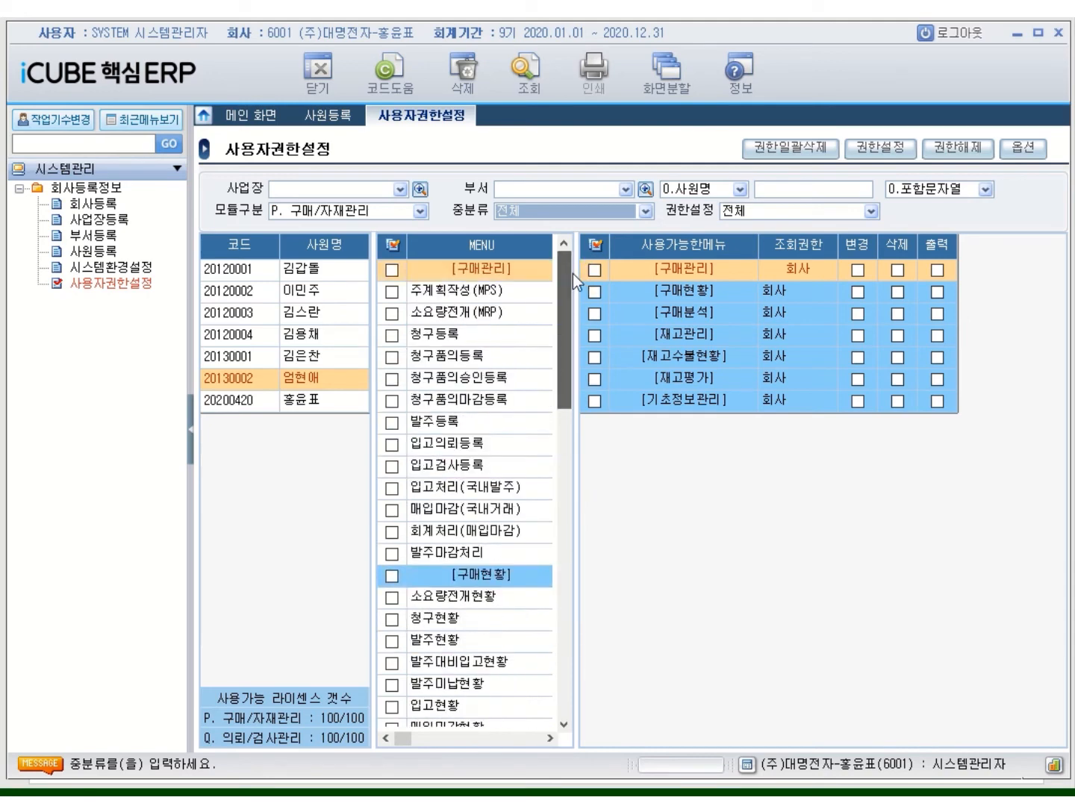
pyautogui.click(393, 245)
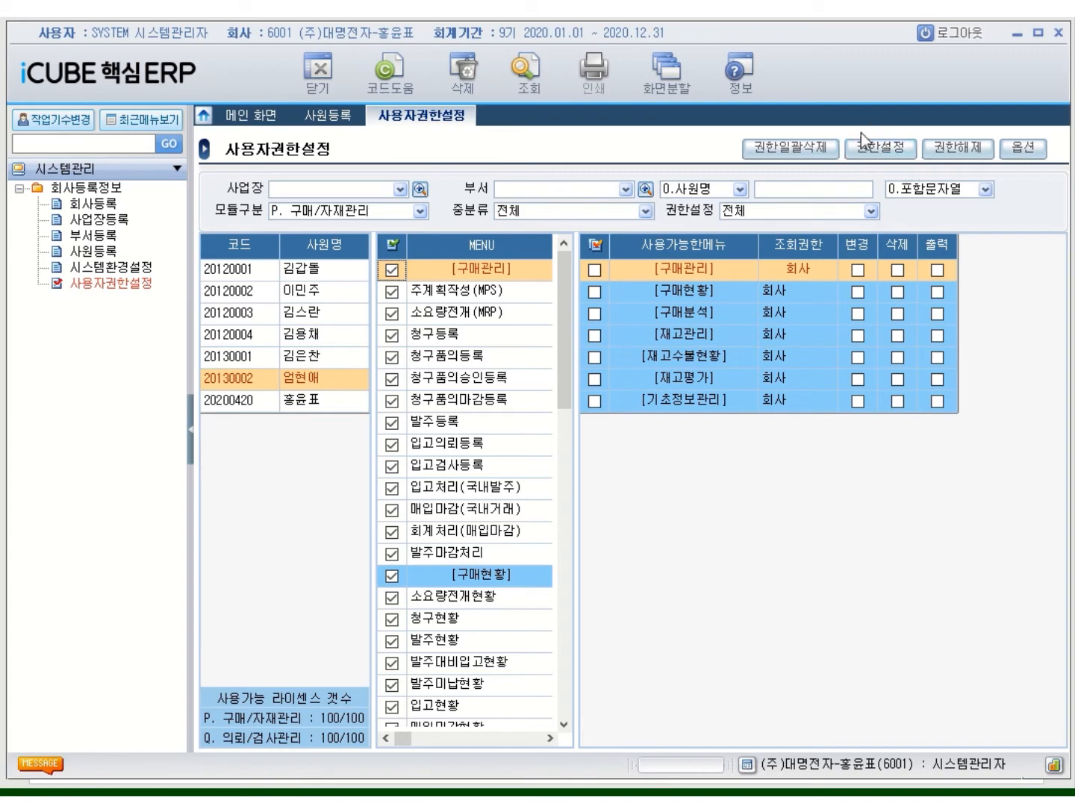
pyautogui.click(886, 152)
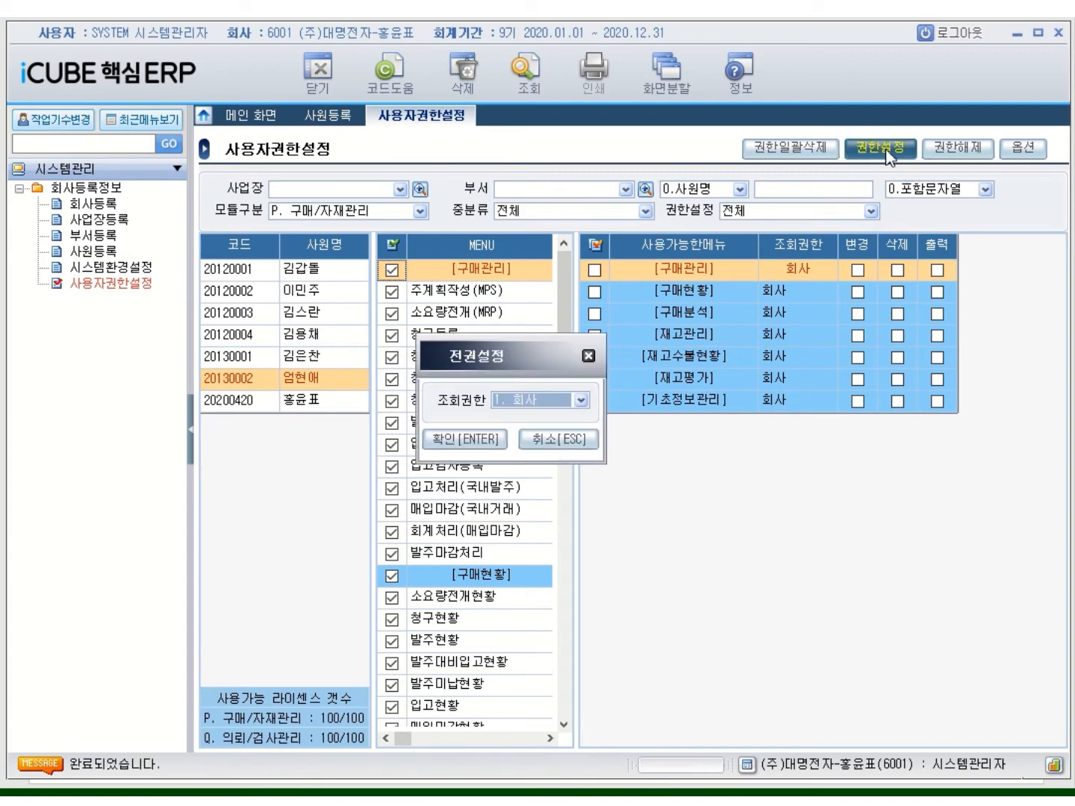
pyautogui.click(581, 401)
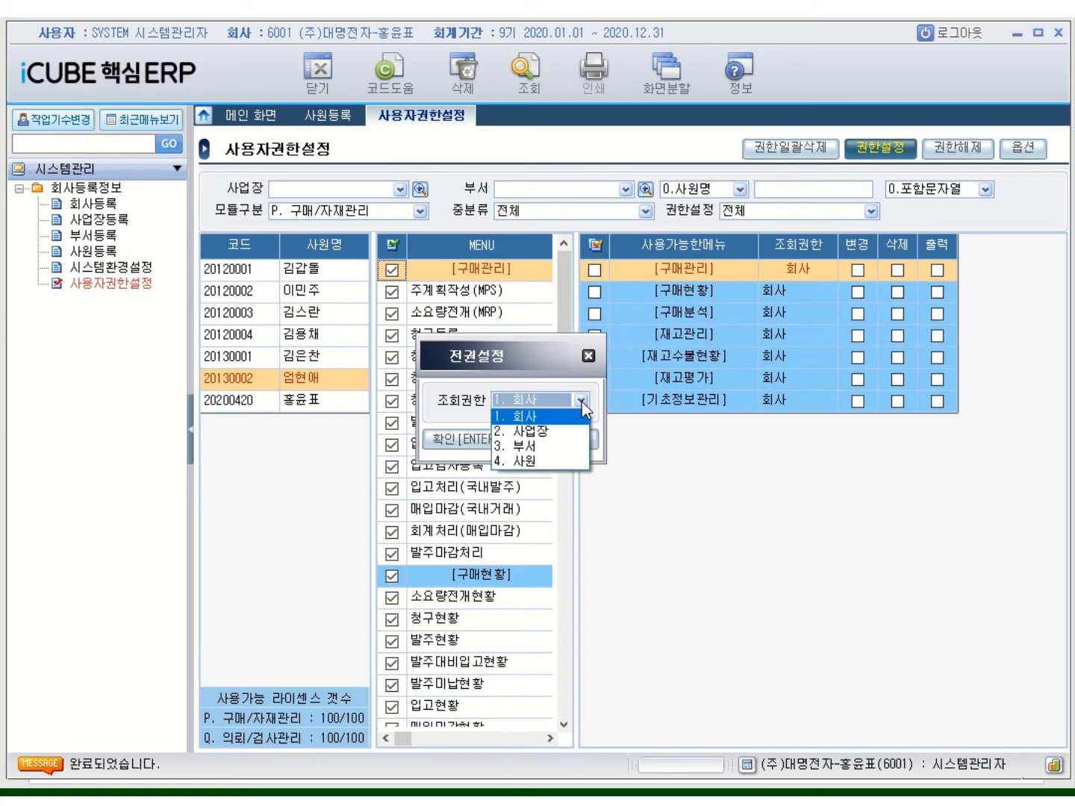
pyautogui.click(557, 432)
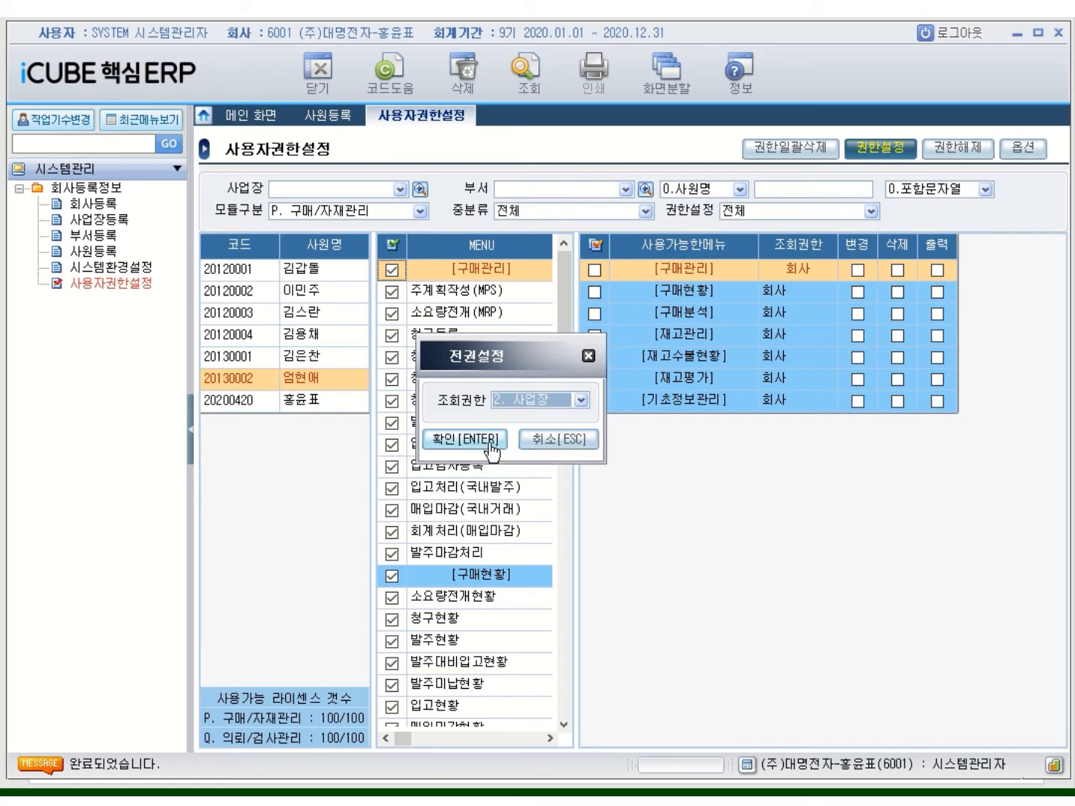
pyautogui.click(489, 442)
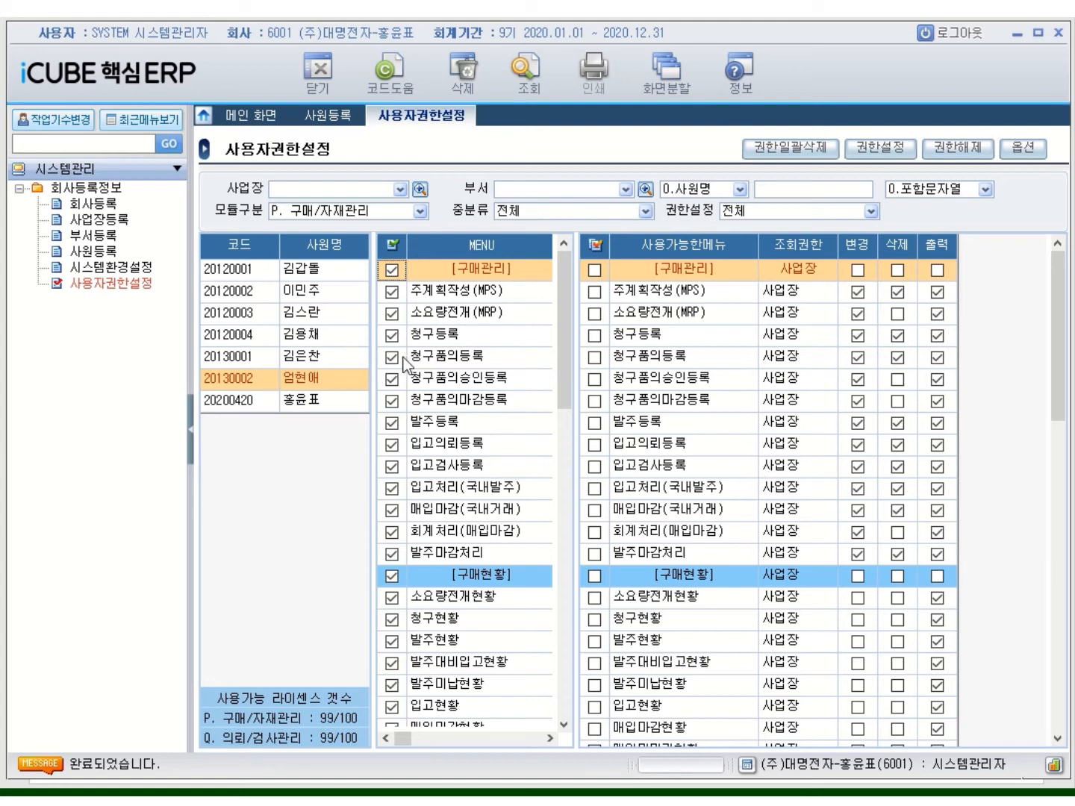
pyautogui.click(420, 211)
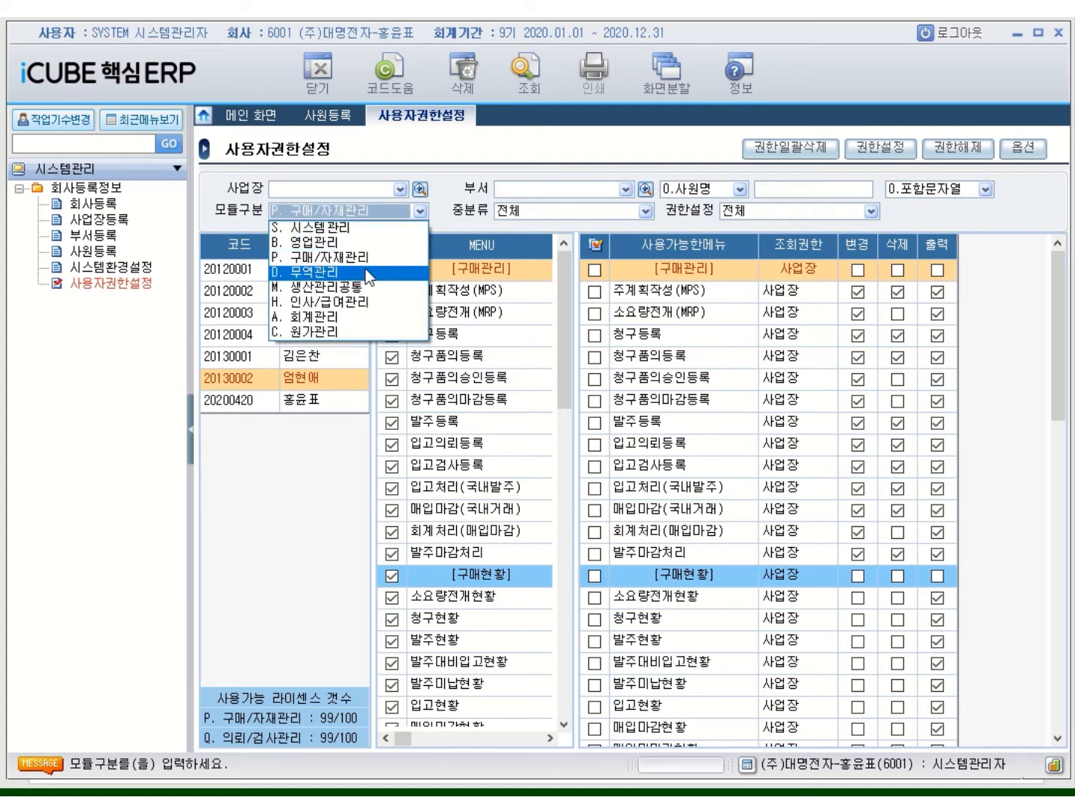
# Grant all D. 무역관리 menus with 2. 사업장 조회 rights
pyautogui.click(370, 271)
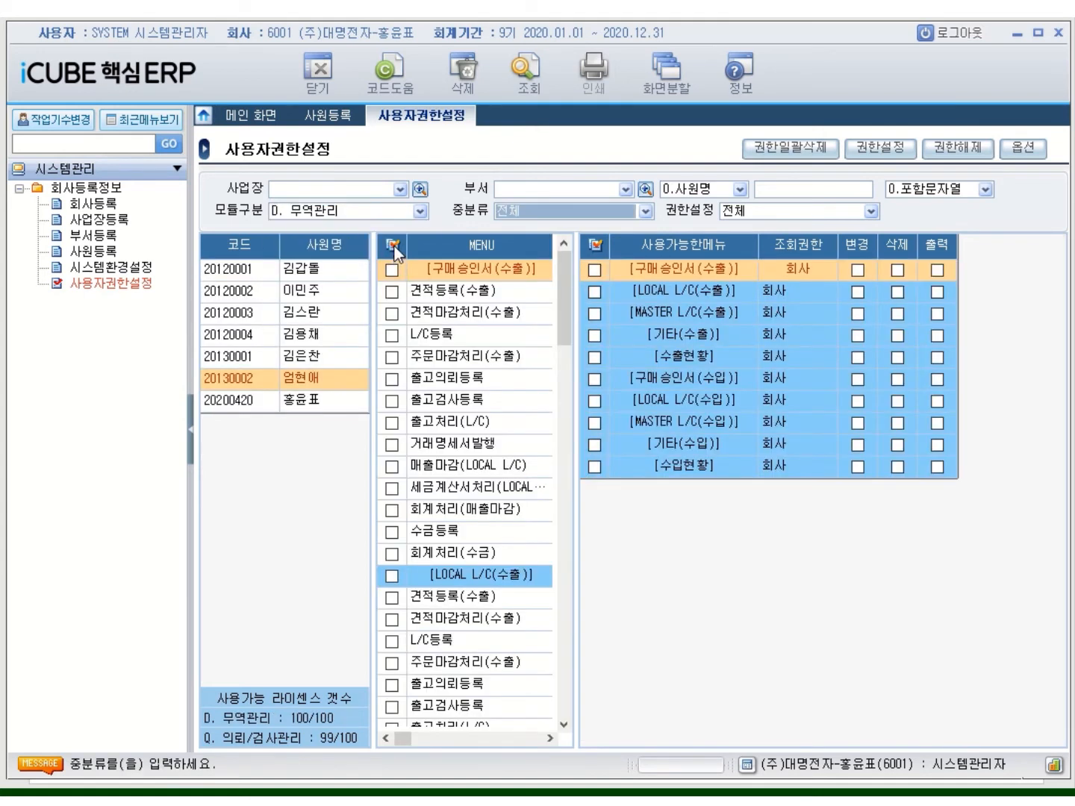
pyautogui.click(393, 247)
pyautogui.click(884, 154)
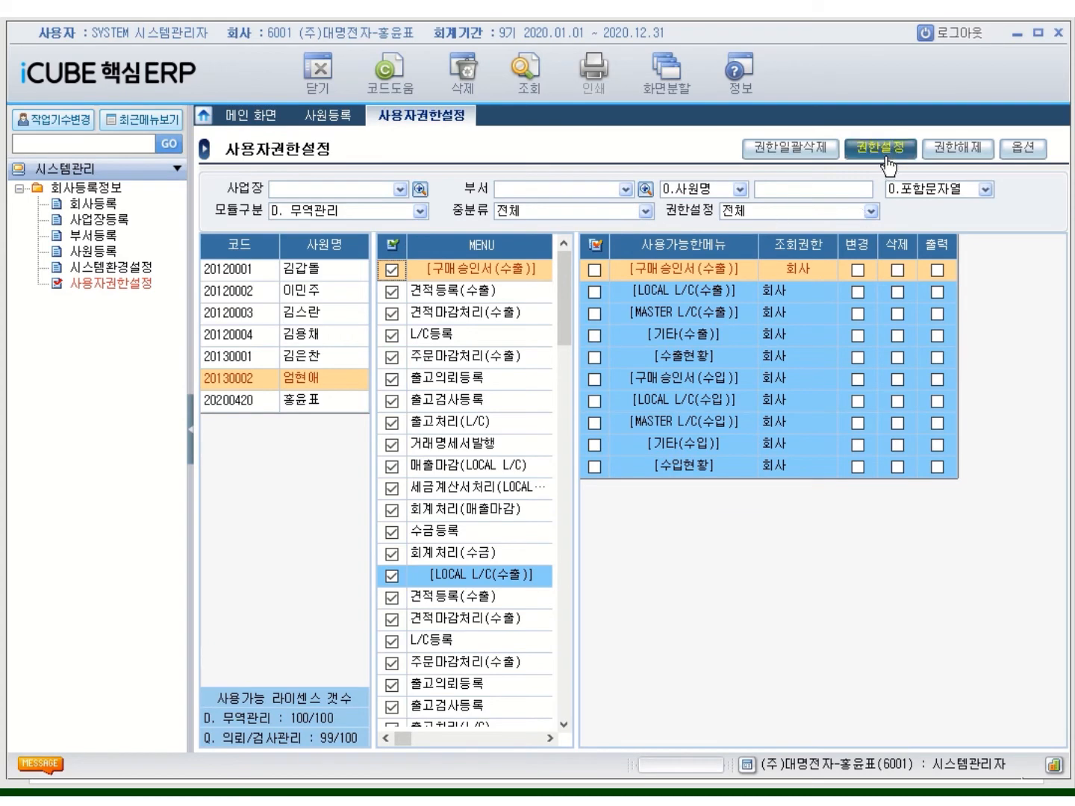
pyautogui.click(579, 403)
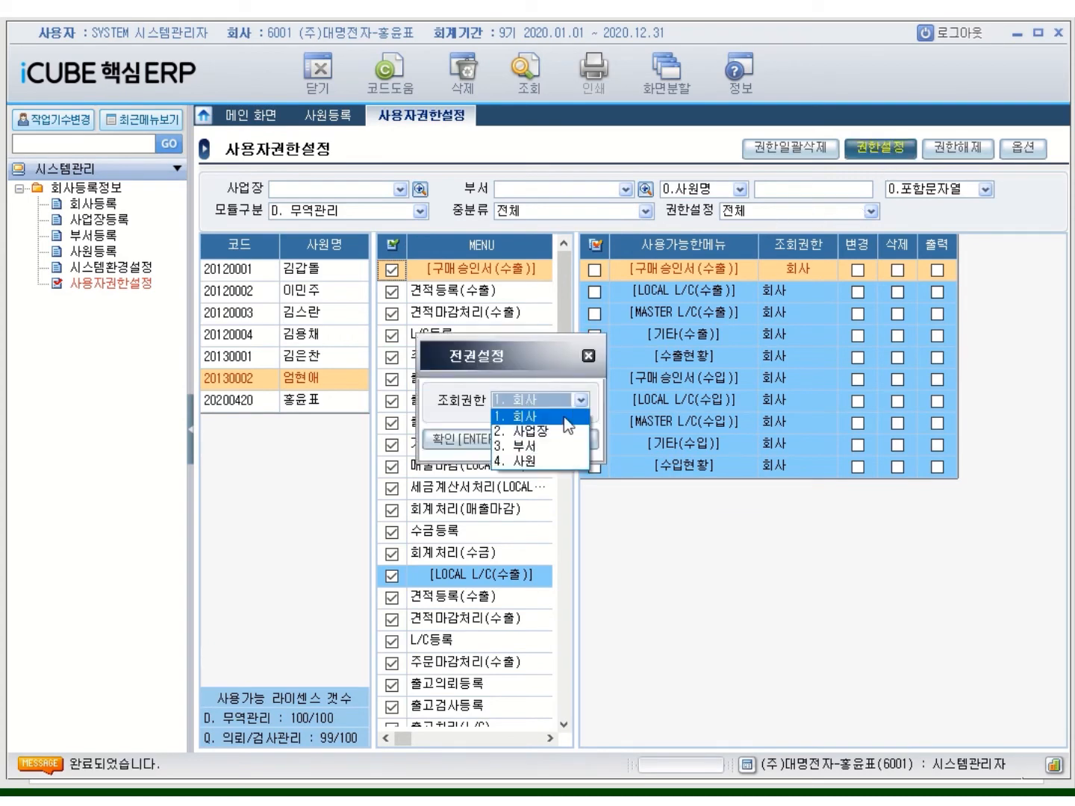
pyautogui.click(556, 430)
pyautogui.click(468, 439)
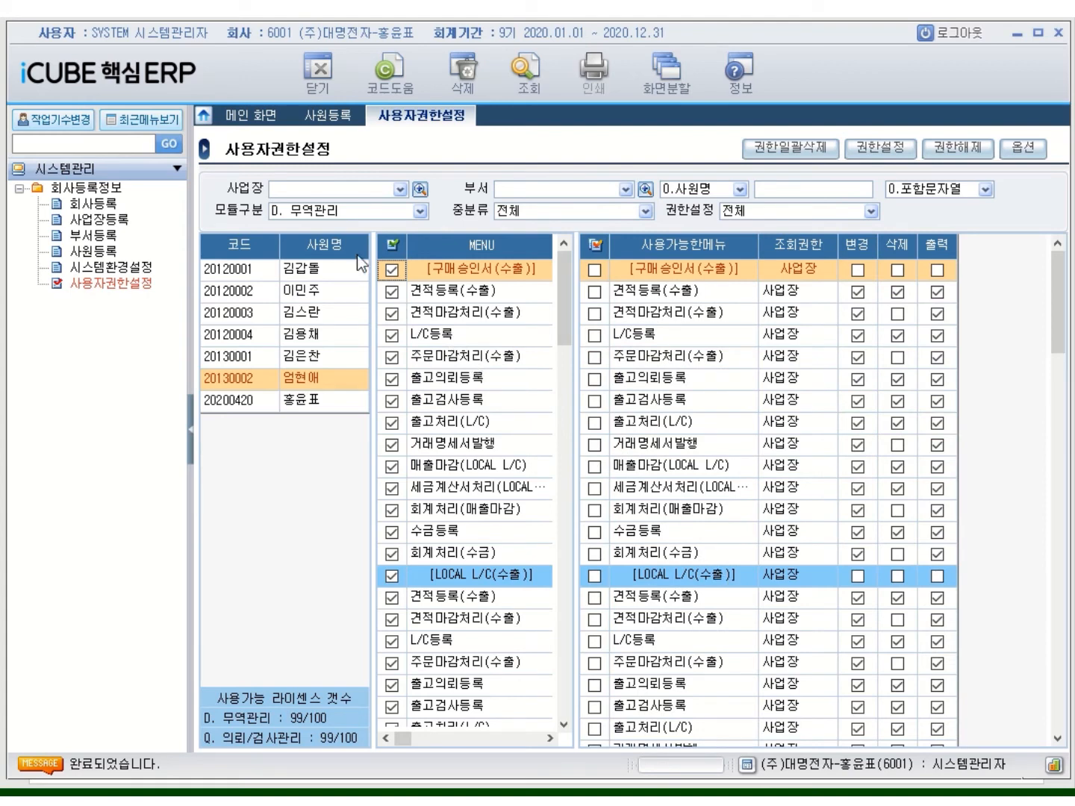
pyautogui.click(421, 211)
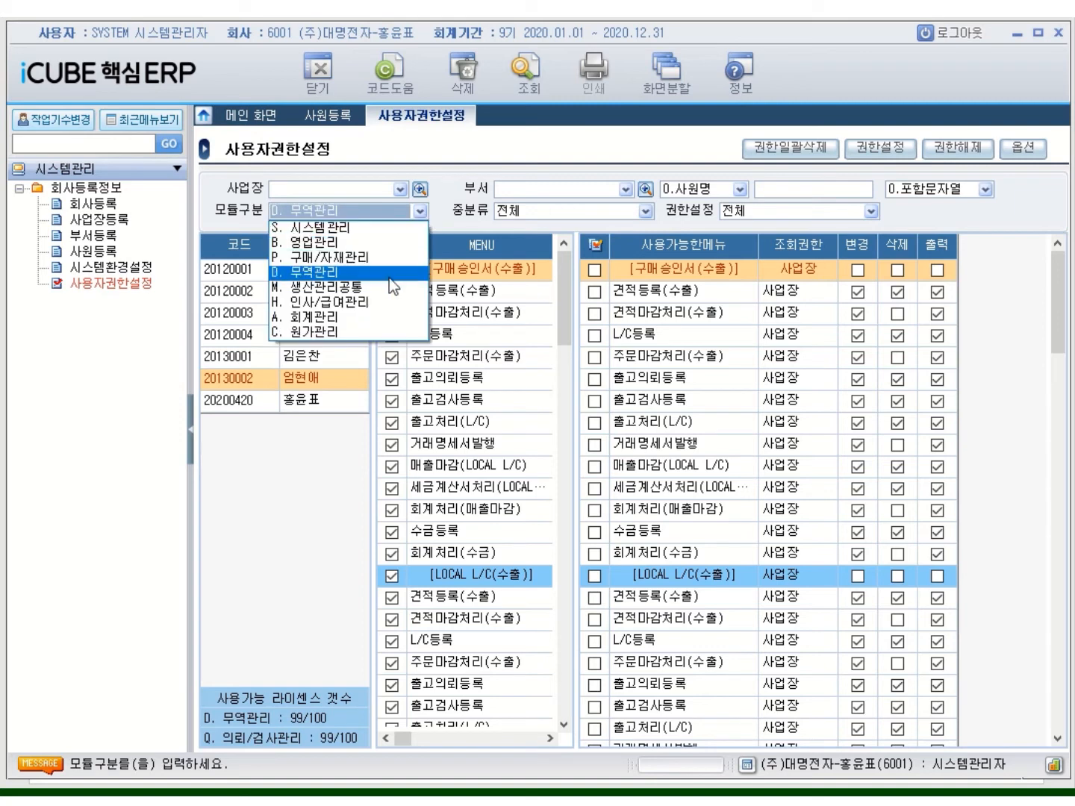
pyautogui.click(358, 287)
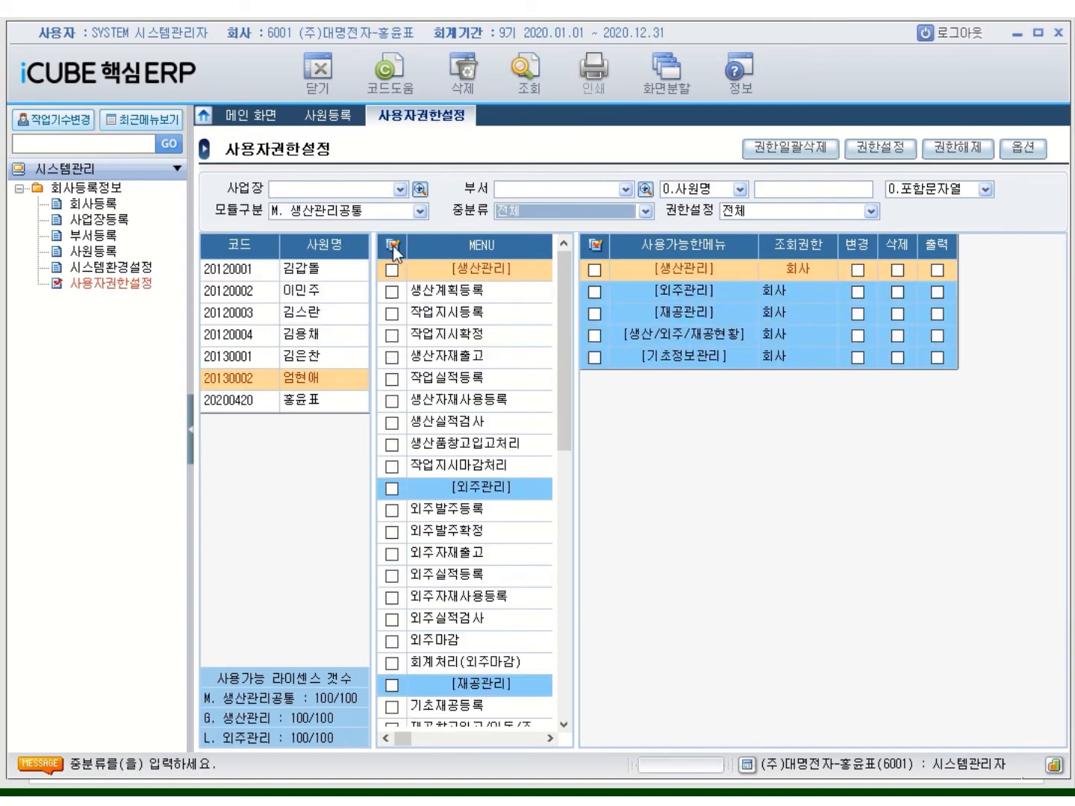
pyautogui.click(880, 147)
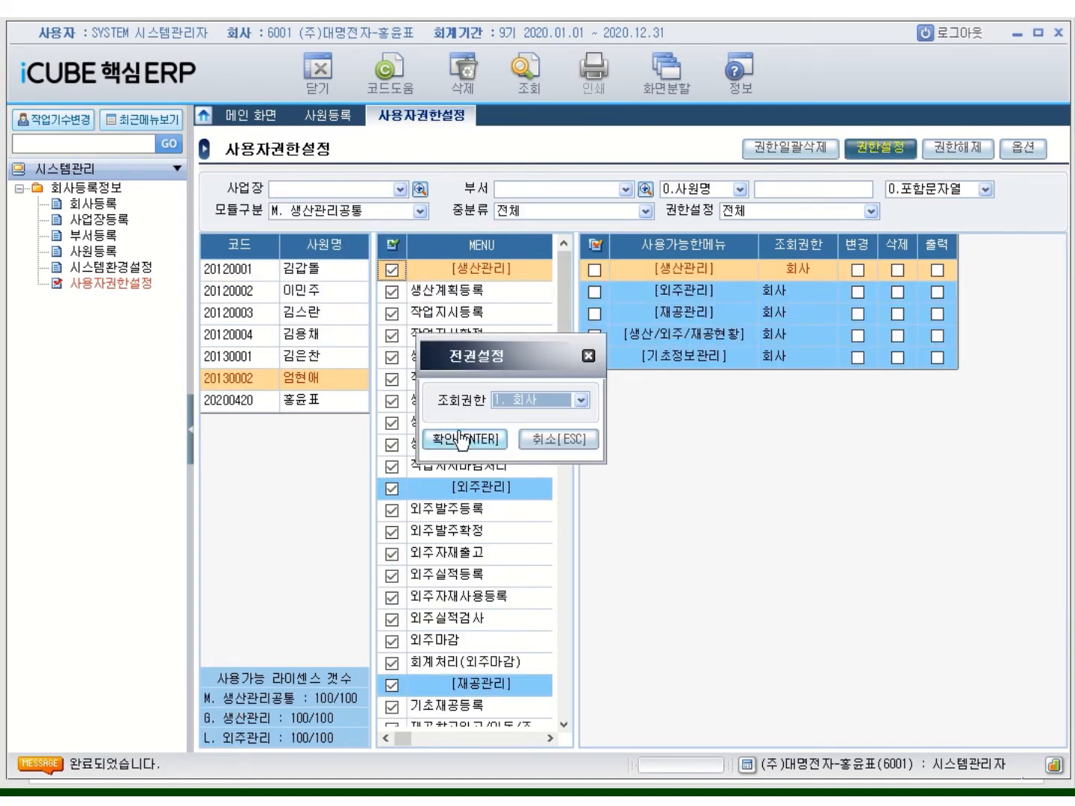
pyautogui.click(581, 403)
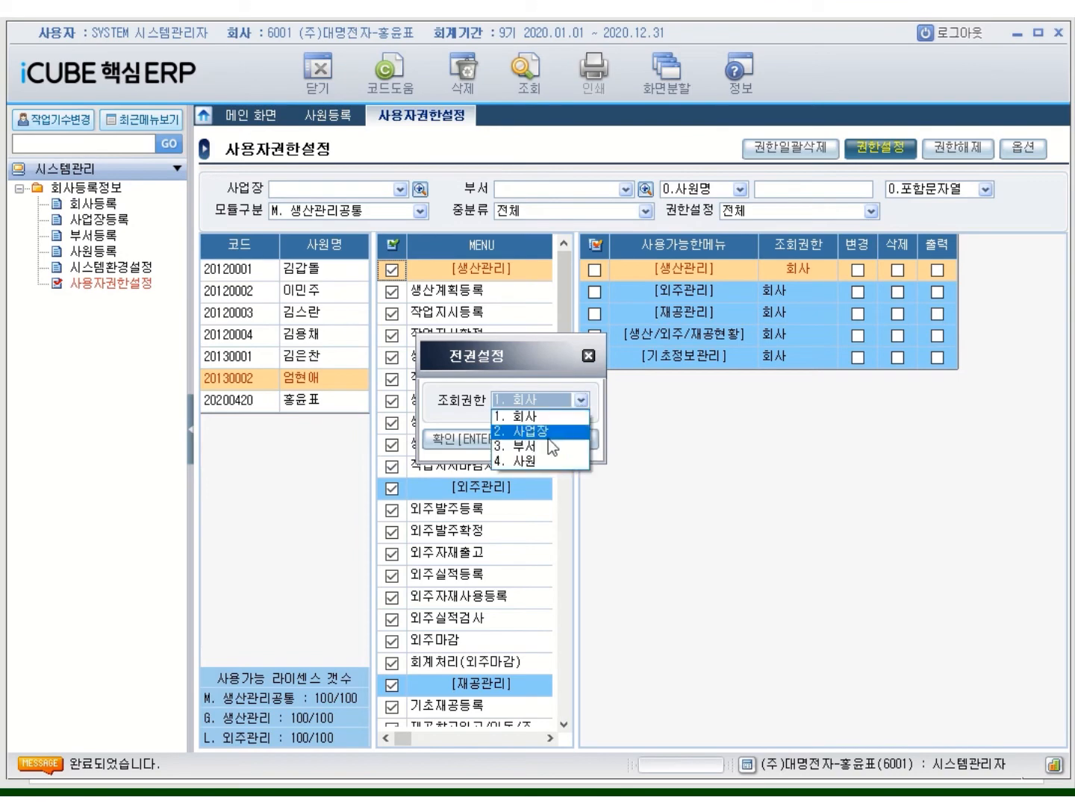
pyautogui.click(548, 435)
pyautogui.click(469, 440)
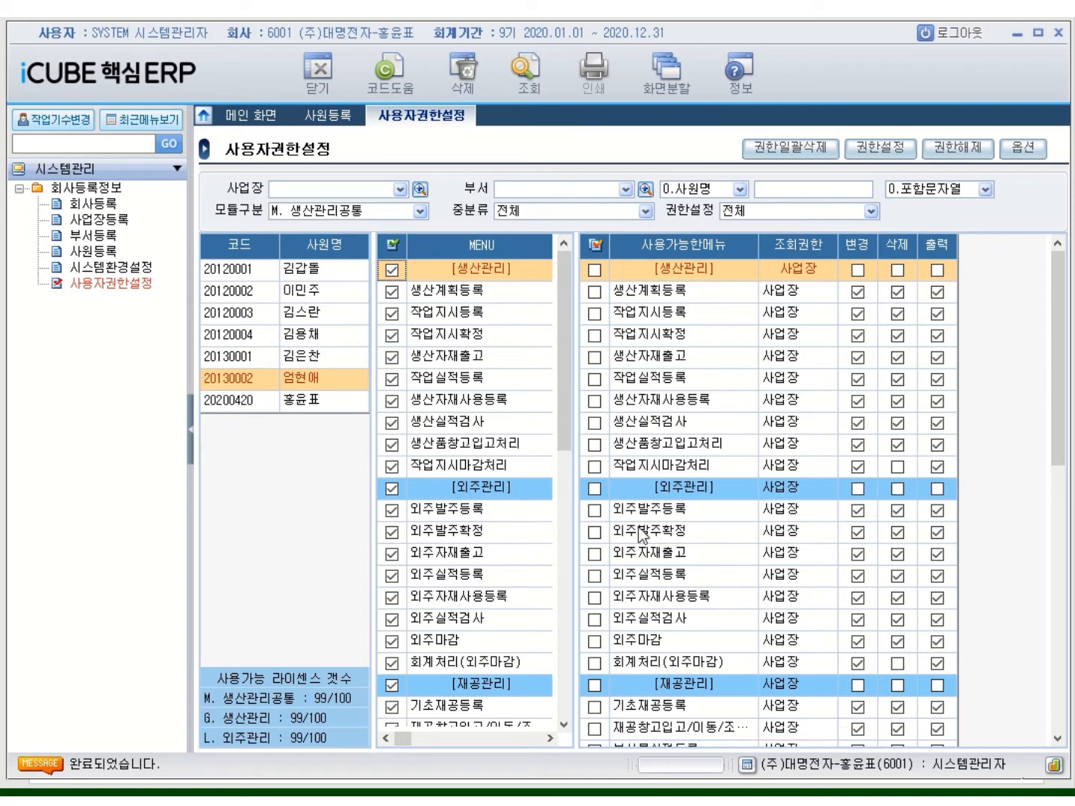
pyautogui.click(236, 377)
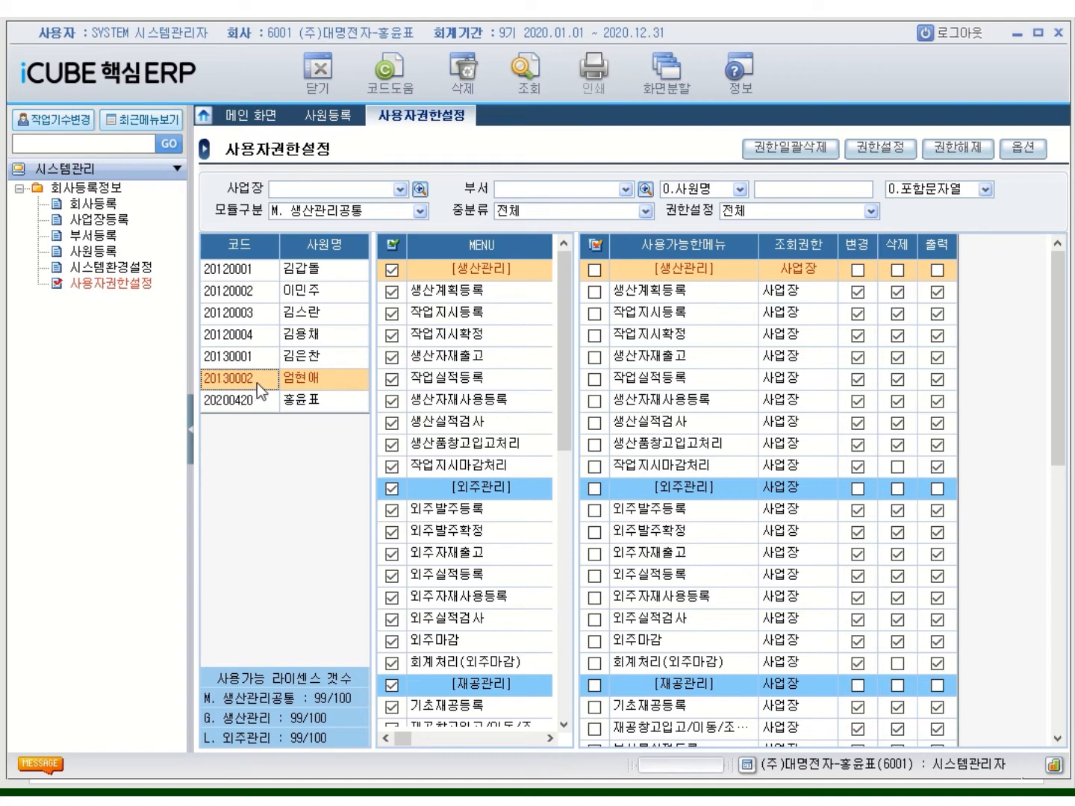
# Copy employee 20130002's permissions and bring up the paste options on employee 20130001
pyautogui.rightClick(257, 383)
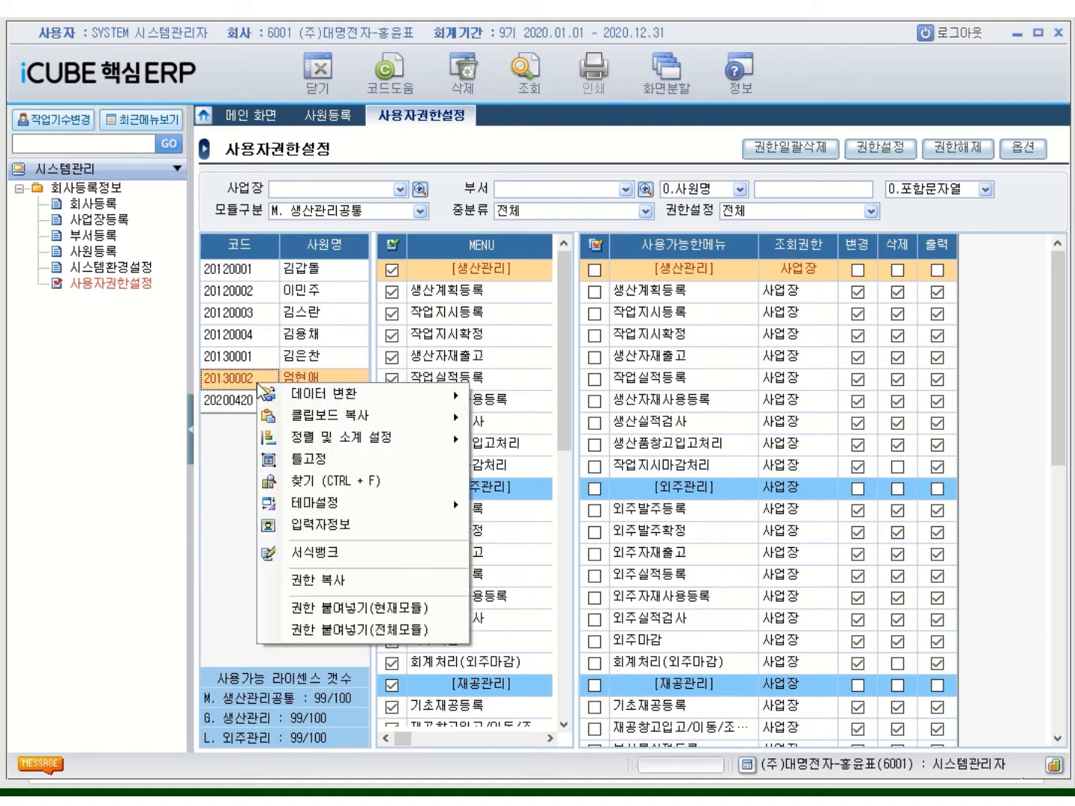
pyautogui.click(320, 579)
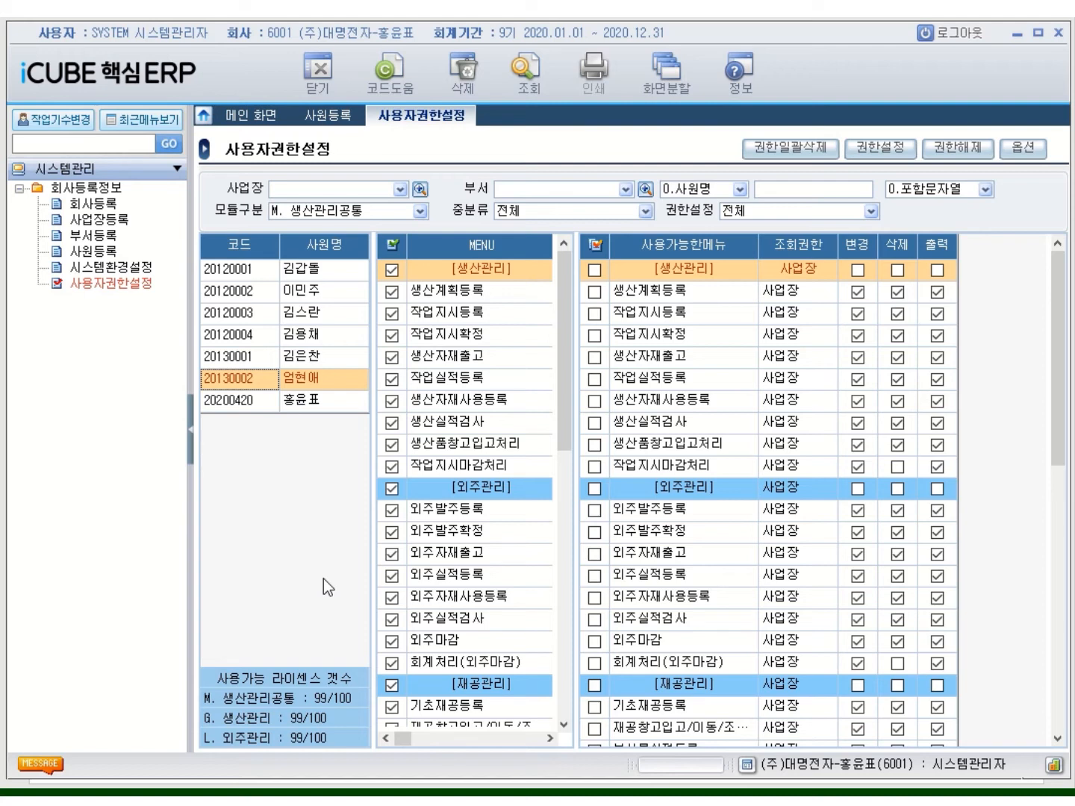
pyautogui.click(257, 364)
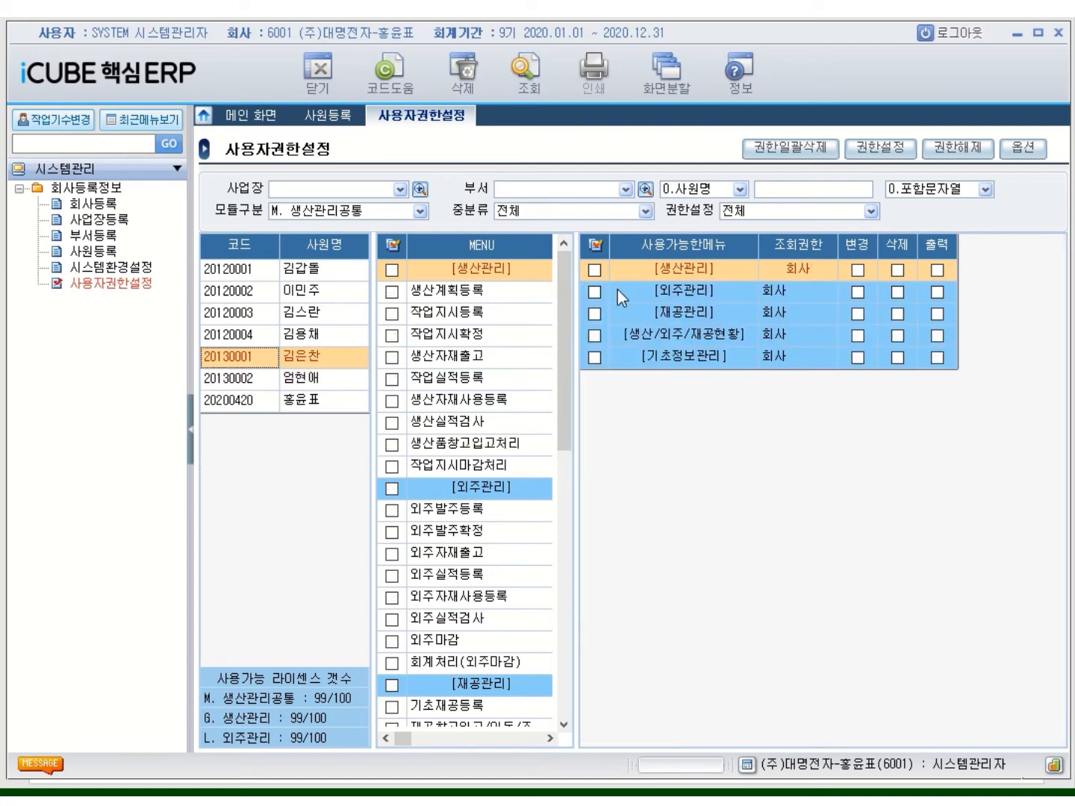
pyautogui.rightClick(263, 359)
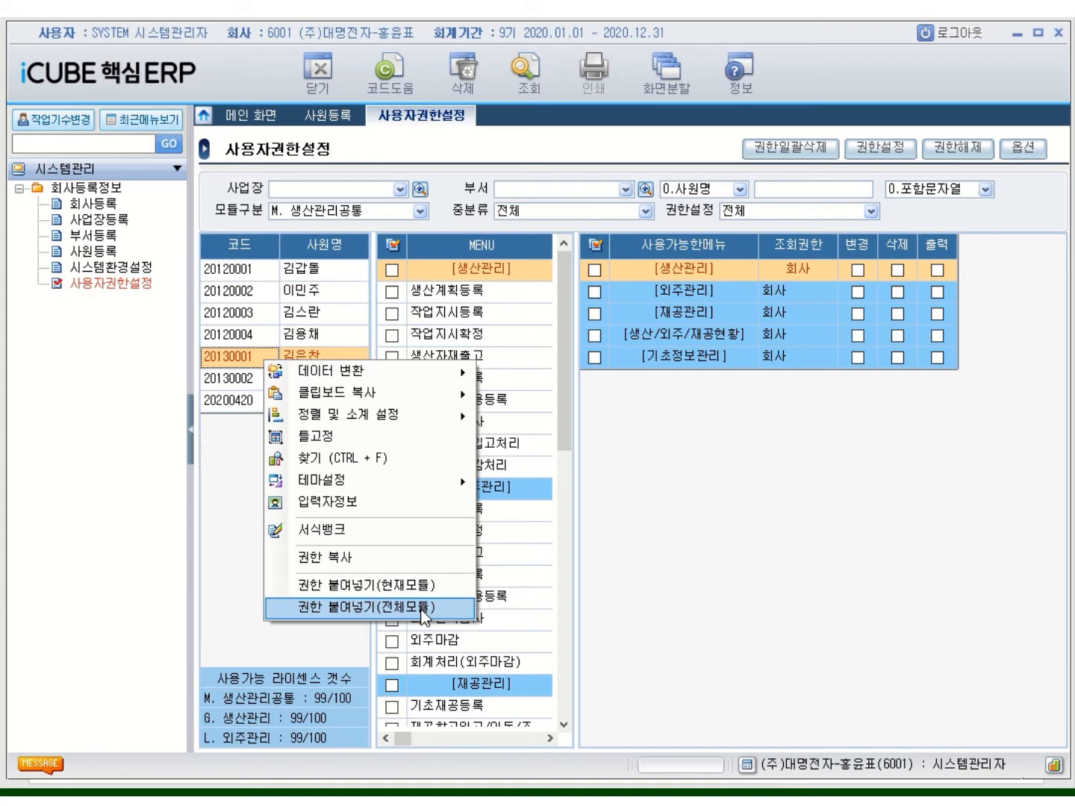
# Paste the permissions onto 20130001 for all modules and review 무역관리 and 구매/자재관리
pyautogui.click(424, 606)
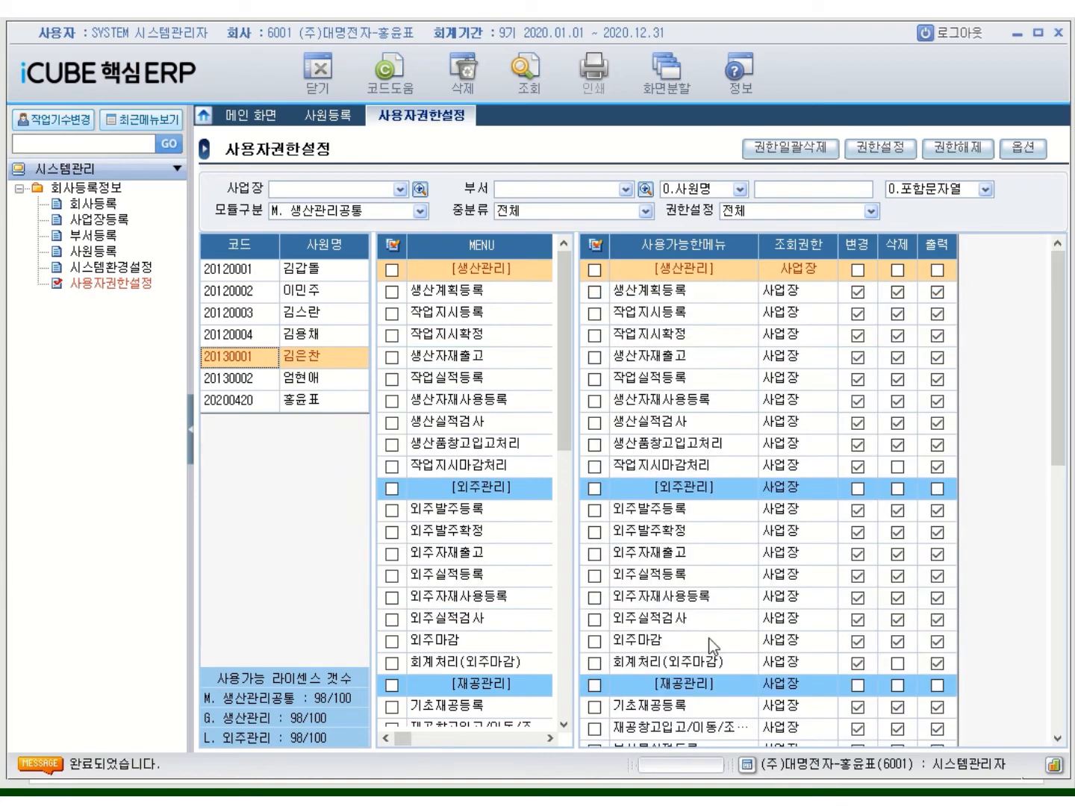
pyautogui.click(423, 213)
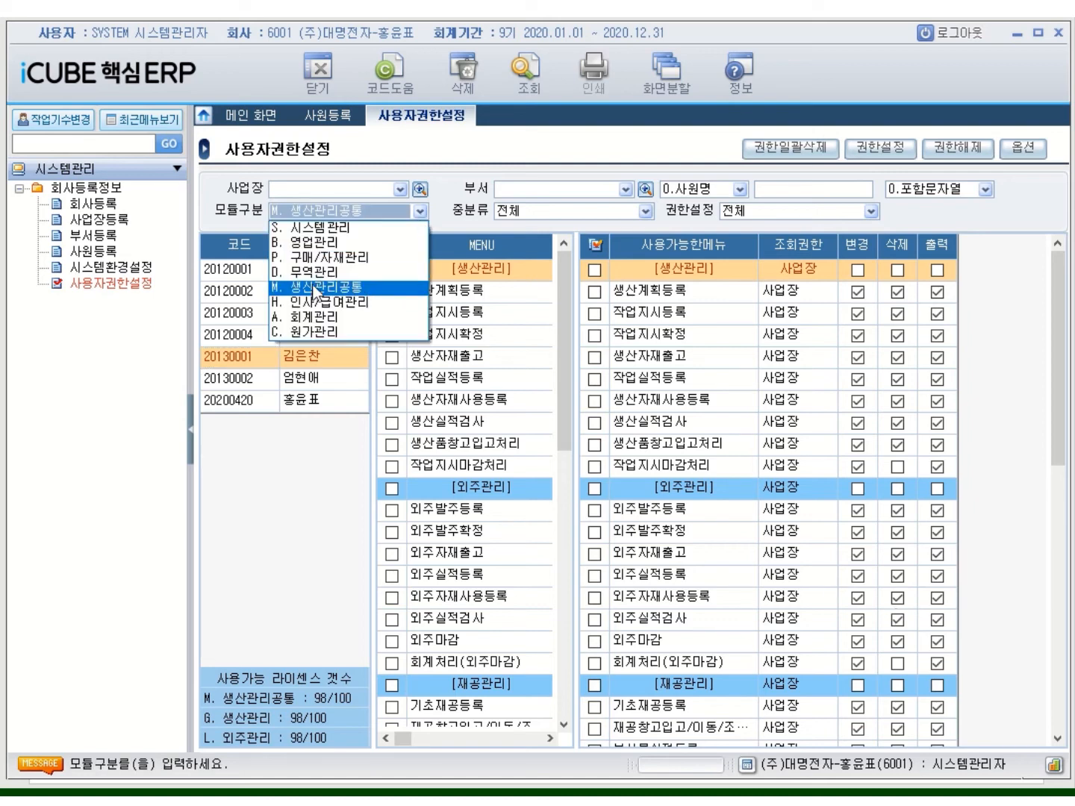
pyautogui.click(311, 274)
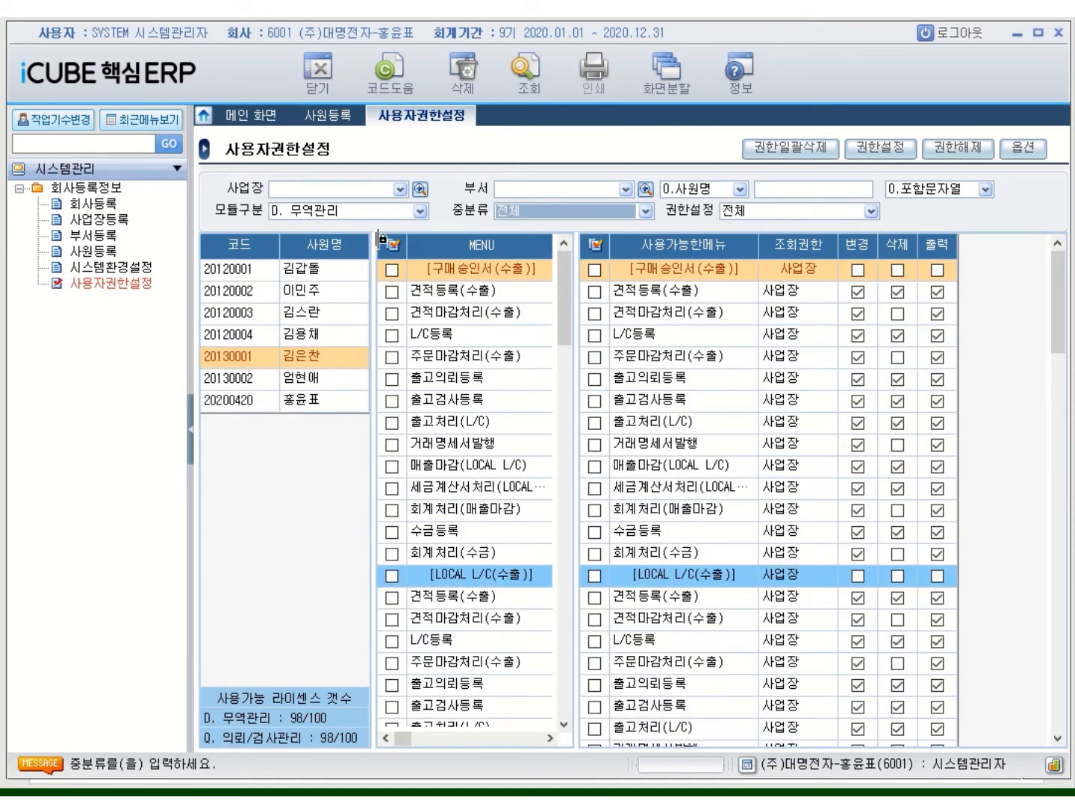
pyautogui.click(421, 210)
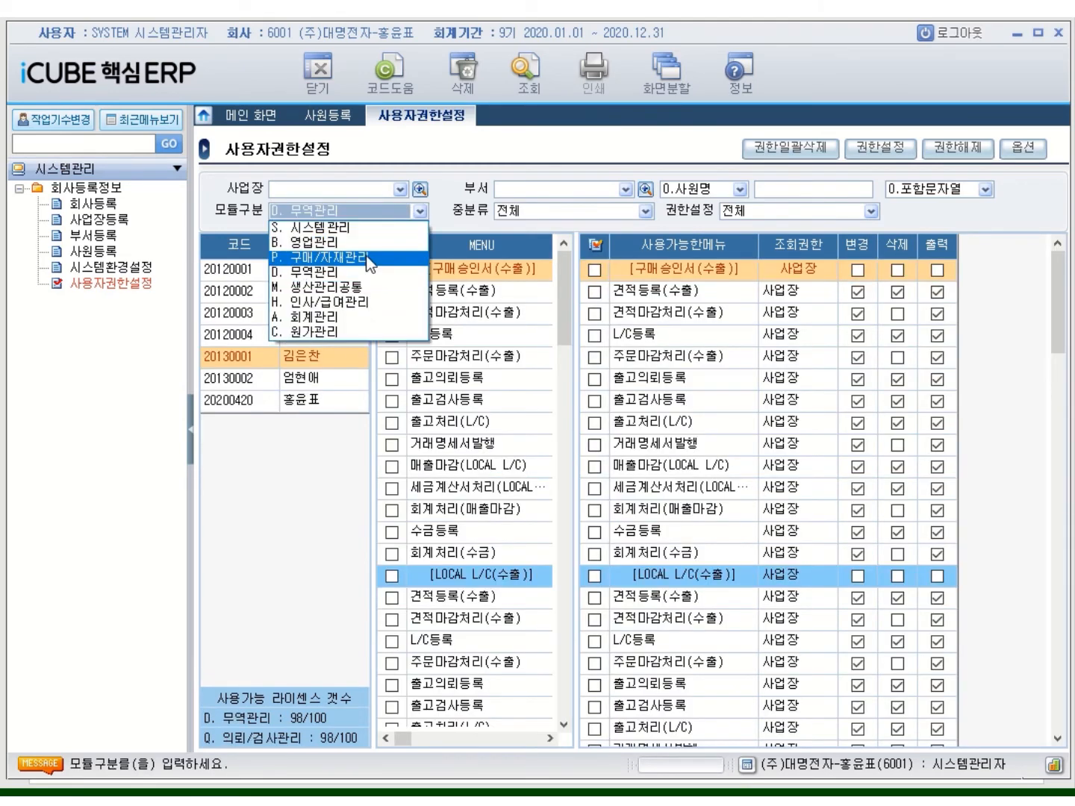
pyautogui.click(385, 256)
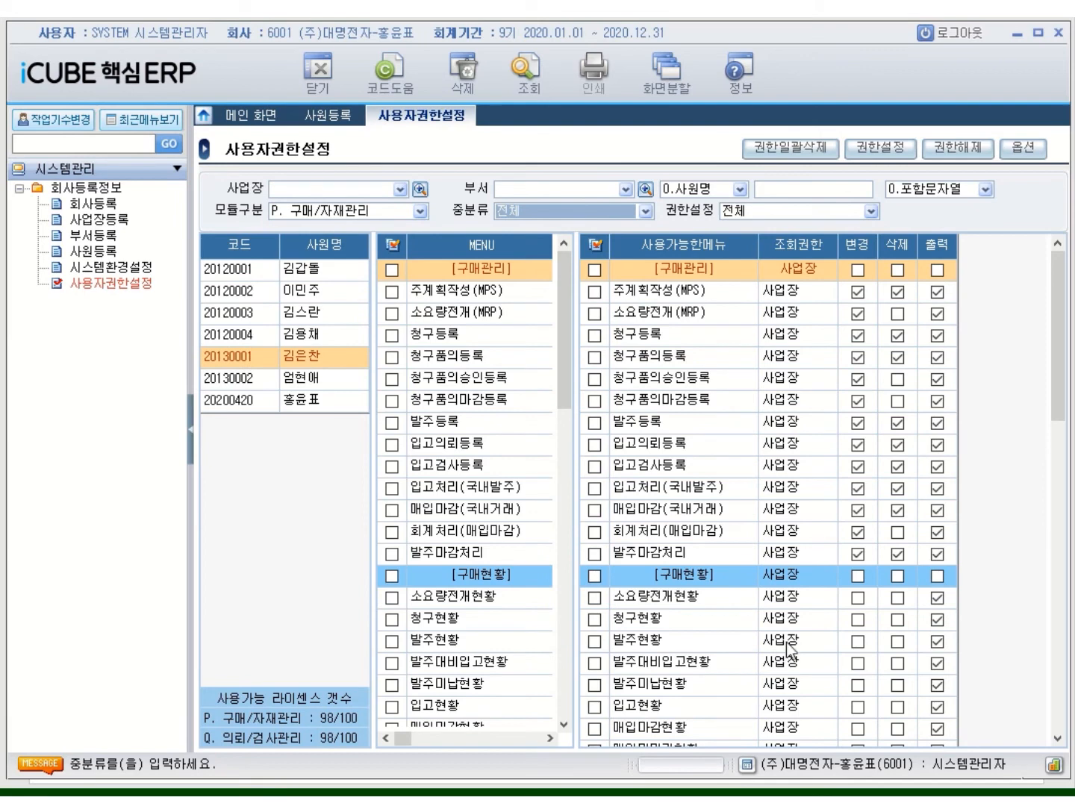
# Show S. 시스템 관리 permissions for the fourth employee, then select the fifth employee
pyautogui.click(421, 211)
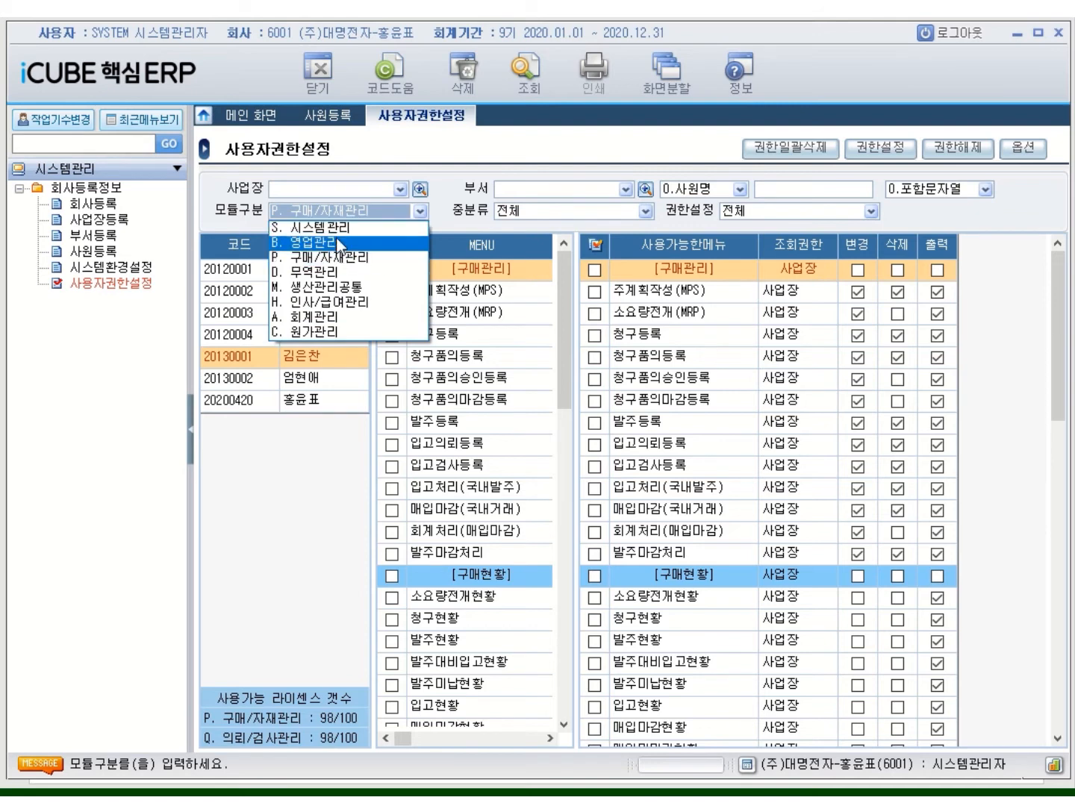
pyautogui.click(317, 227)
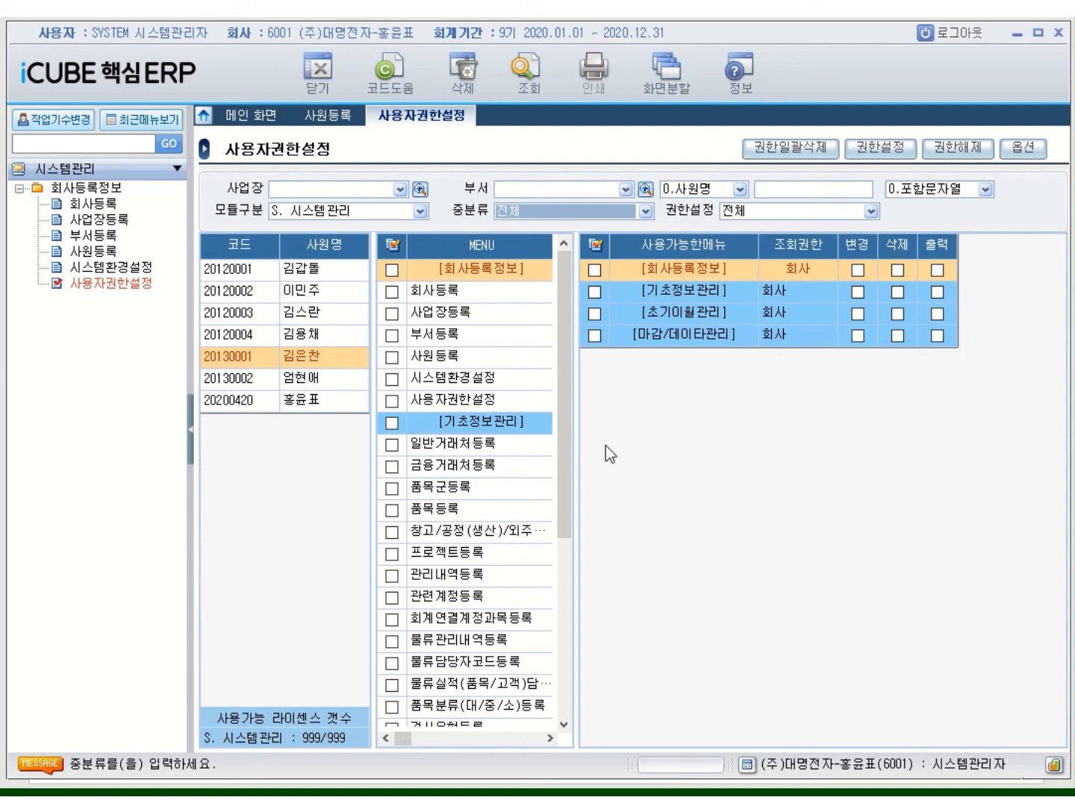
pyautogui.click(250, 336)
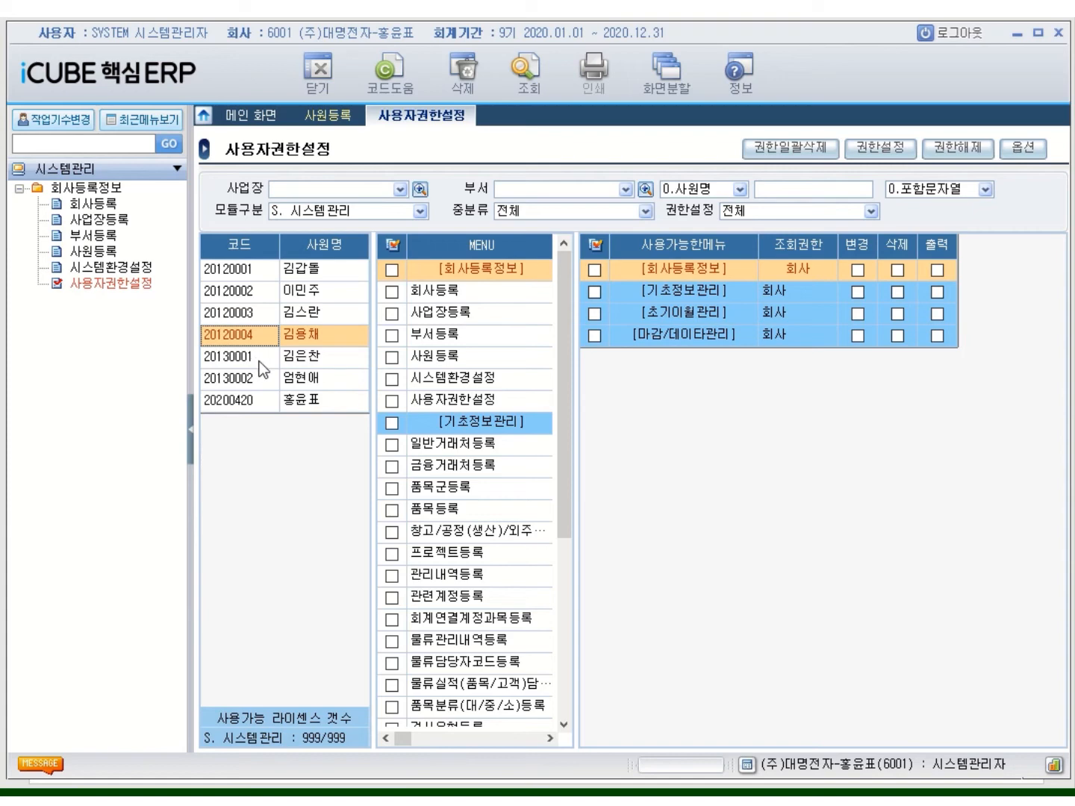
pyautogui.click(258, 361)
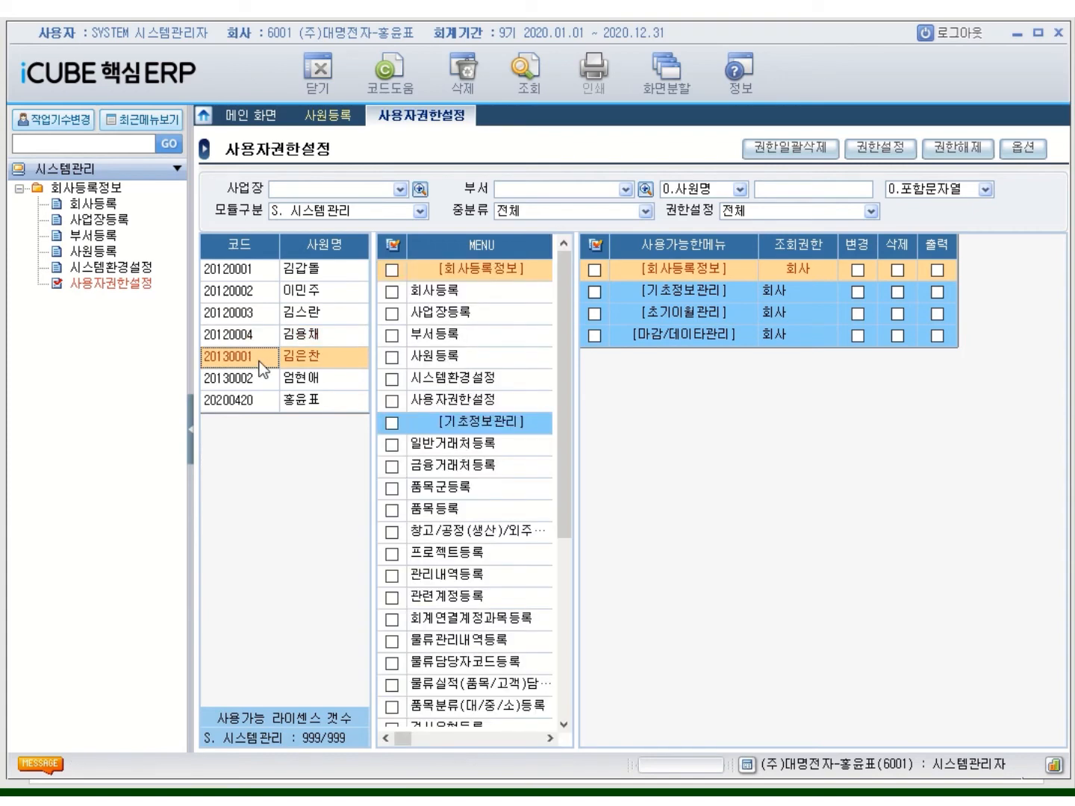
# Copy the fifth employee's permissions onto the fourth for all modules and review 구매/자재관리
pyautogui.rightClick(259, 361)
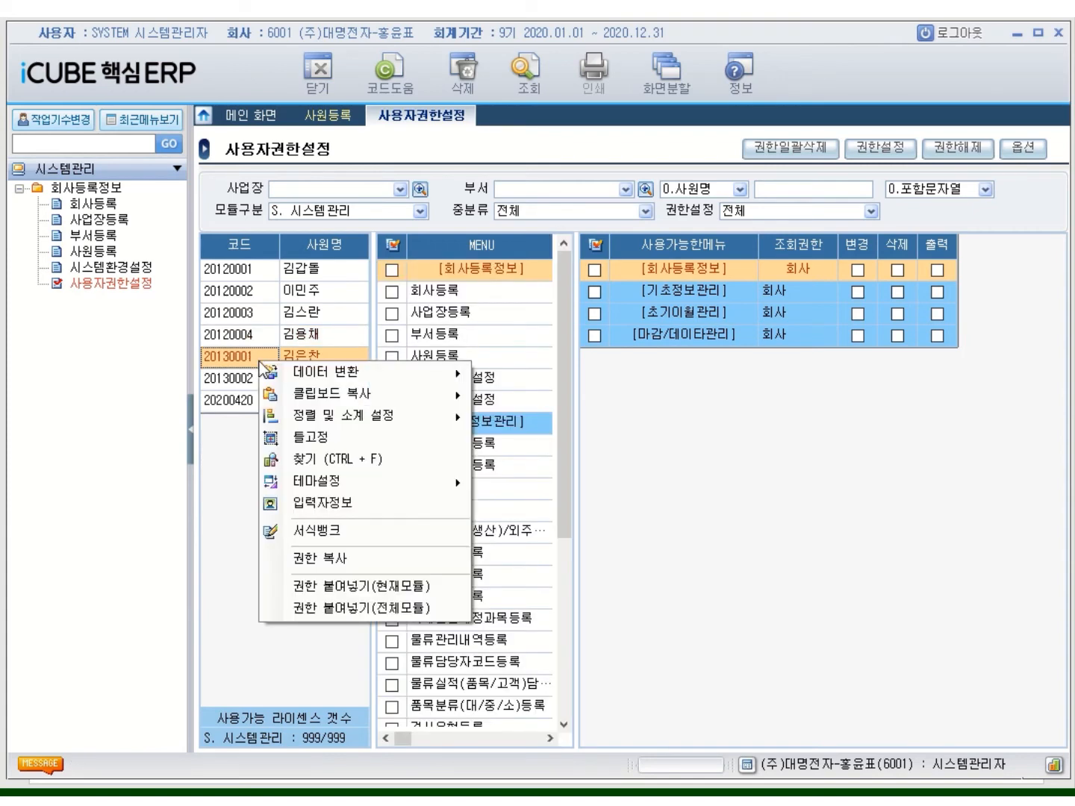
pyautogui.click(351, 558)
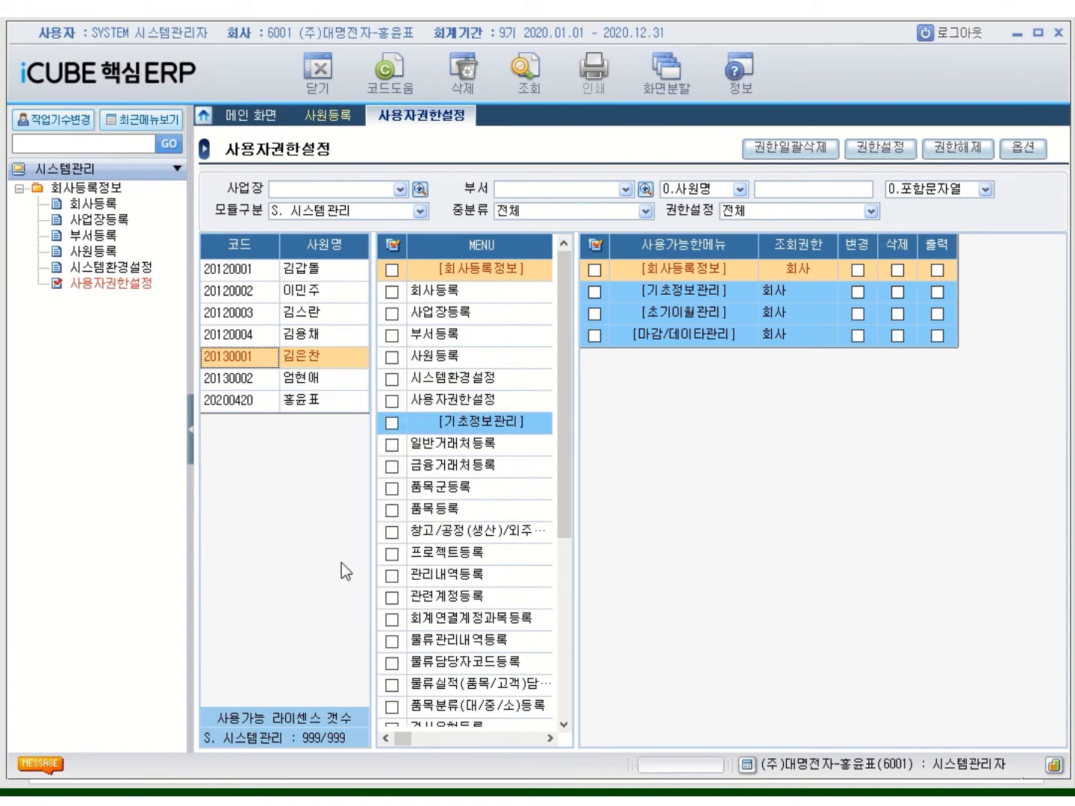
pyautogui.click(267, 341)
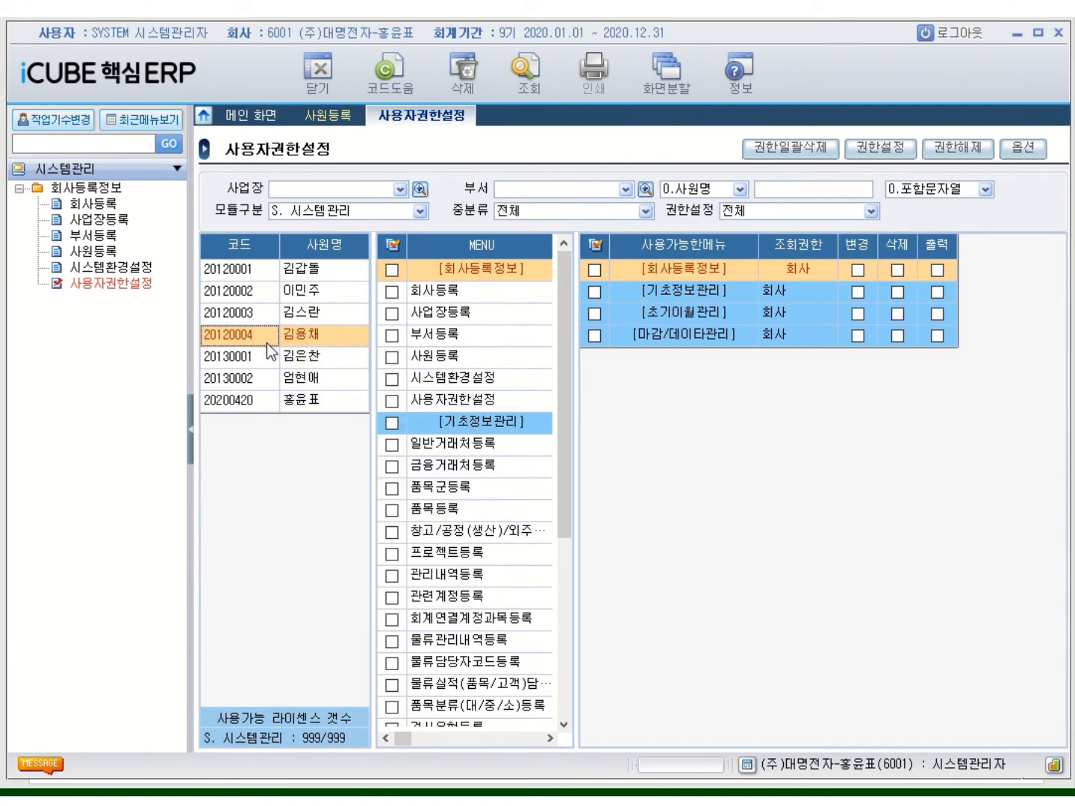
pyautogui.rightClick(266, 343)
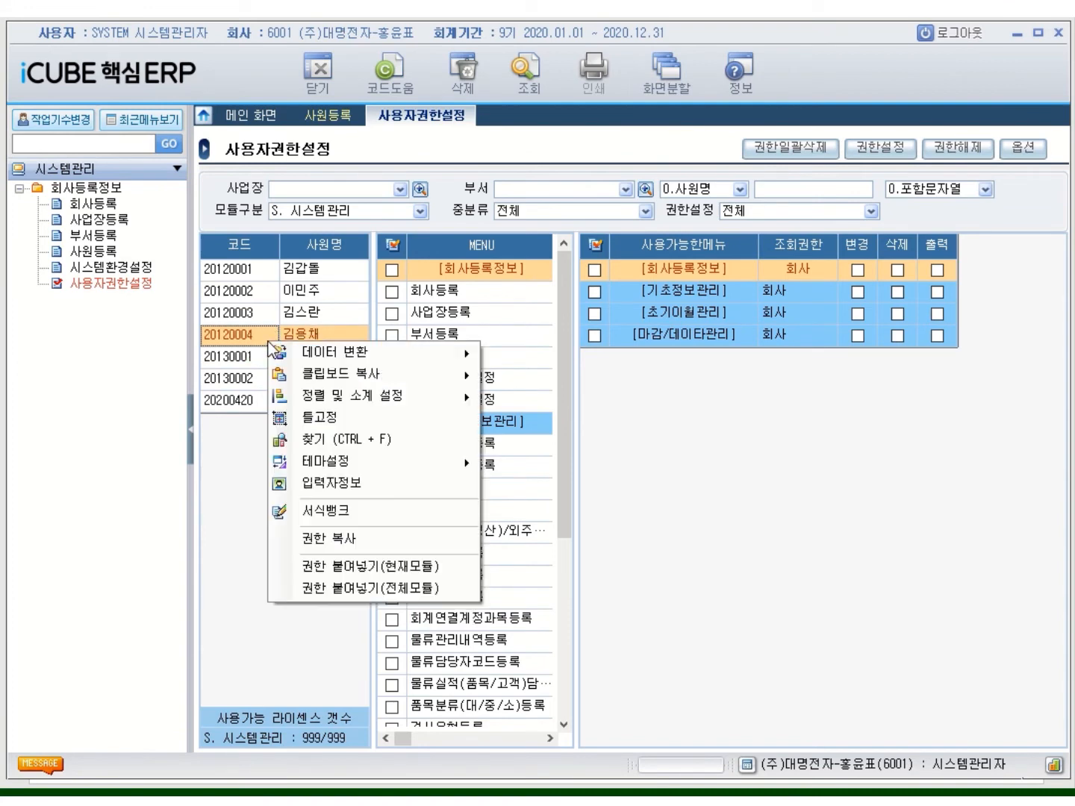
pyautogui.click(435, 584)
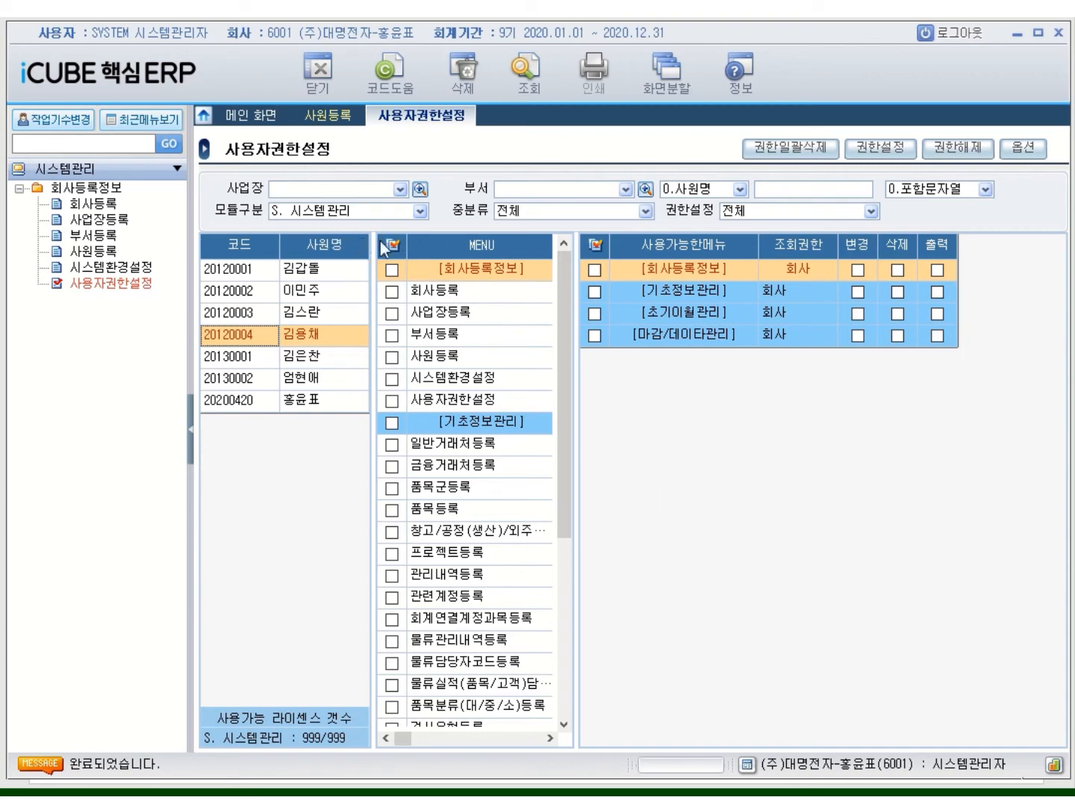
pyautogui.click(421, 213)
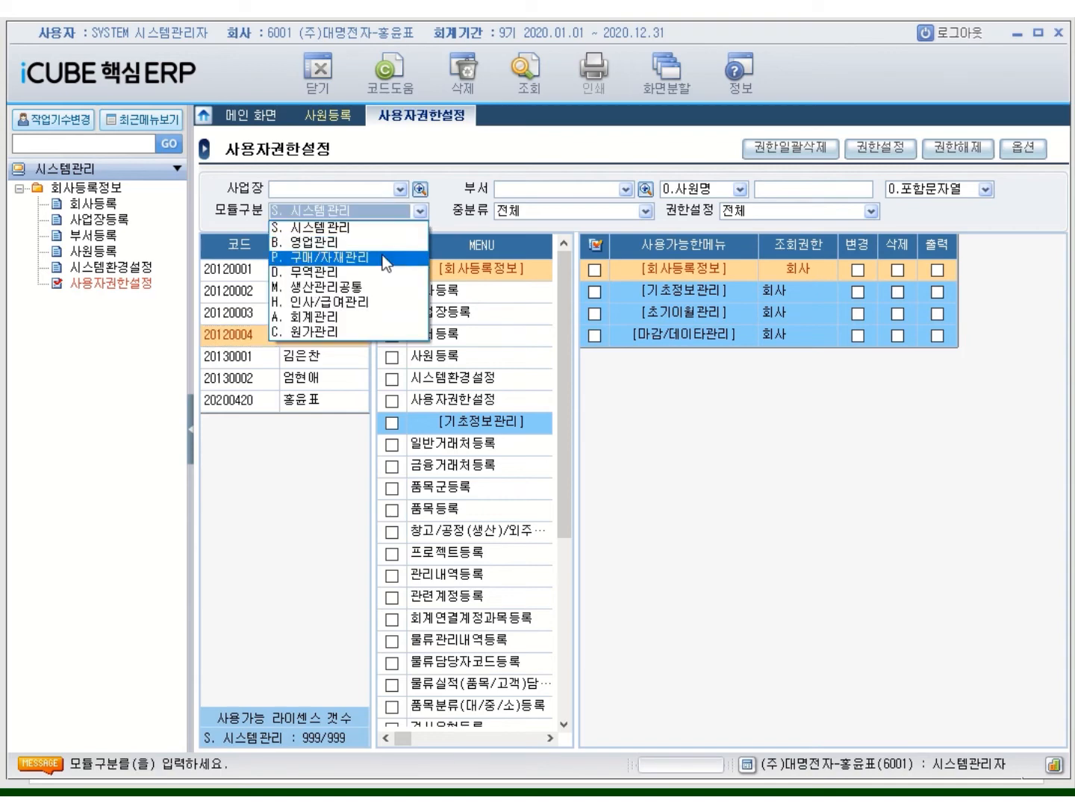
pyautogui.click(365, 263)
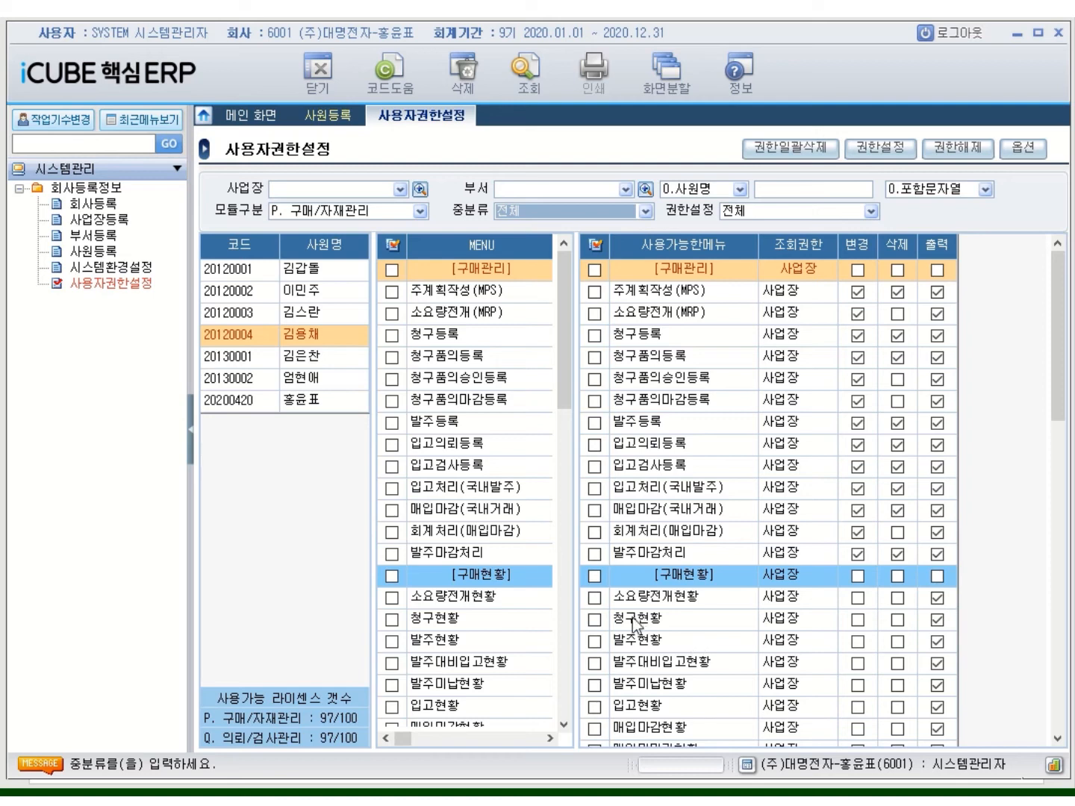
pyautogui.click(420, 212)
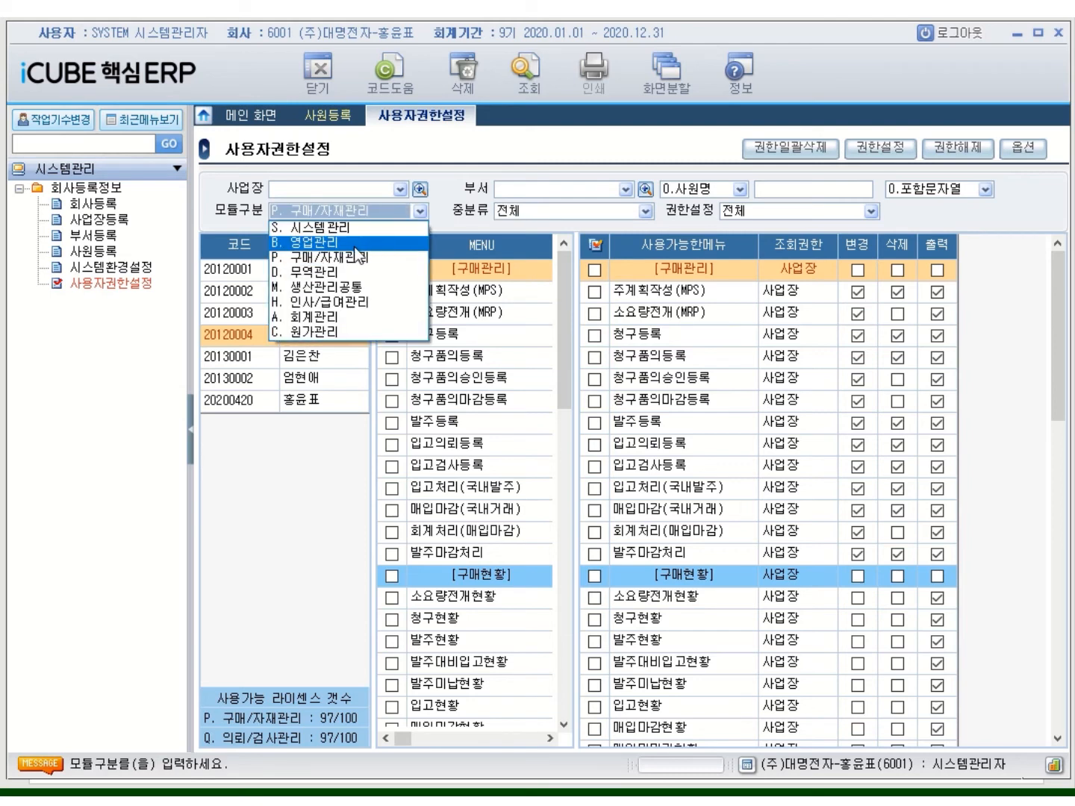
pyautogui.click(369, 241)
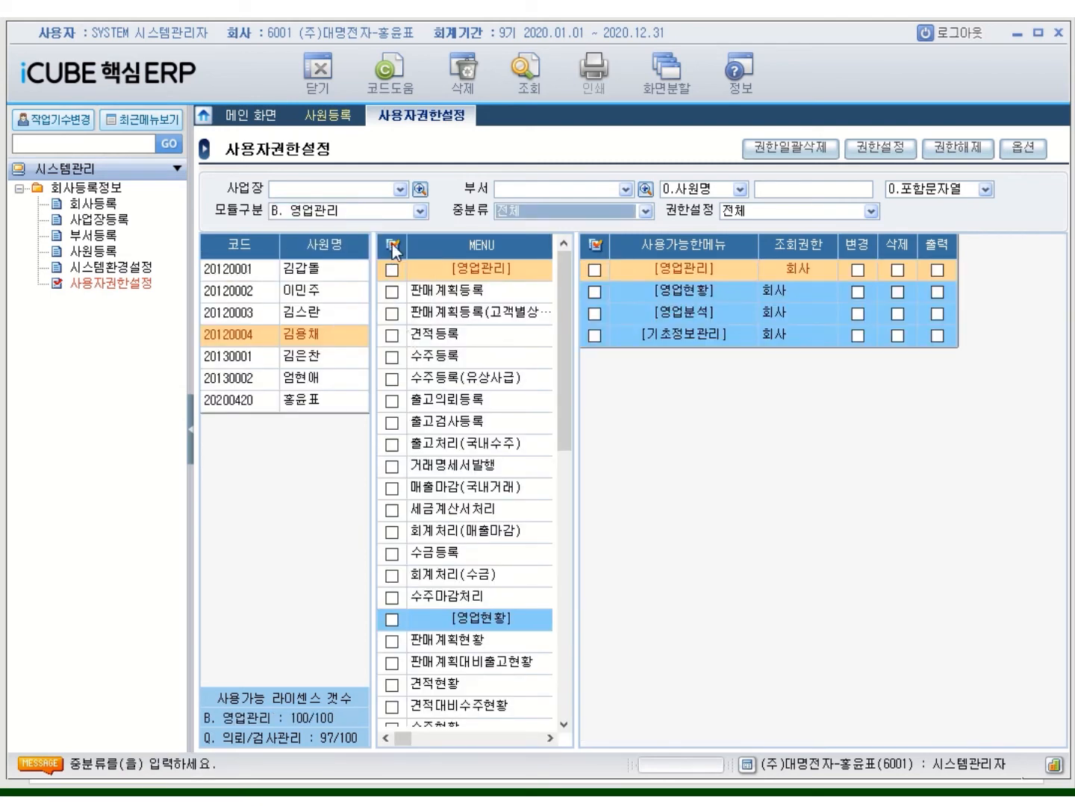
# Give all B. 영업관리 menus, 판매계획등록 through 수주현황, 2. 사업장 조회 access
pyautogui.click(392, 244)
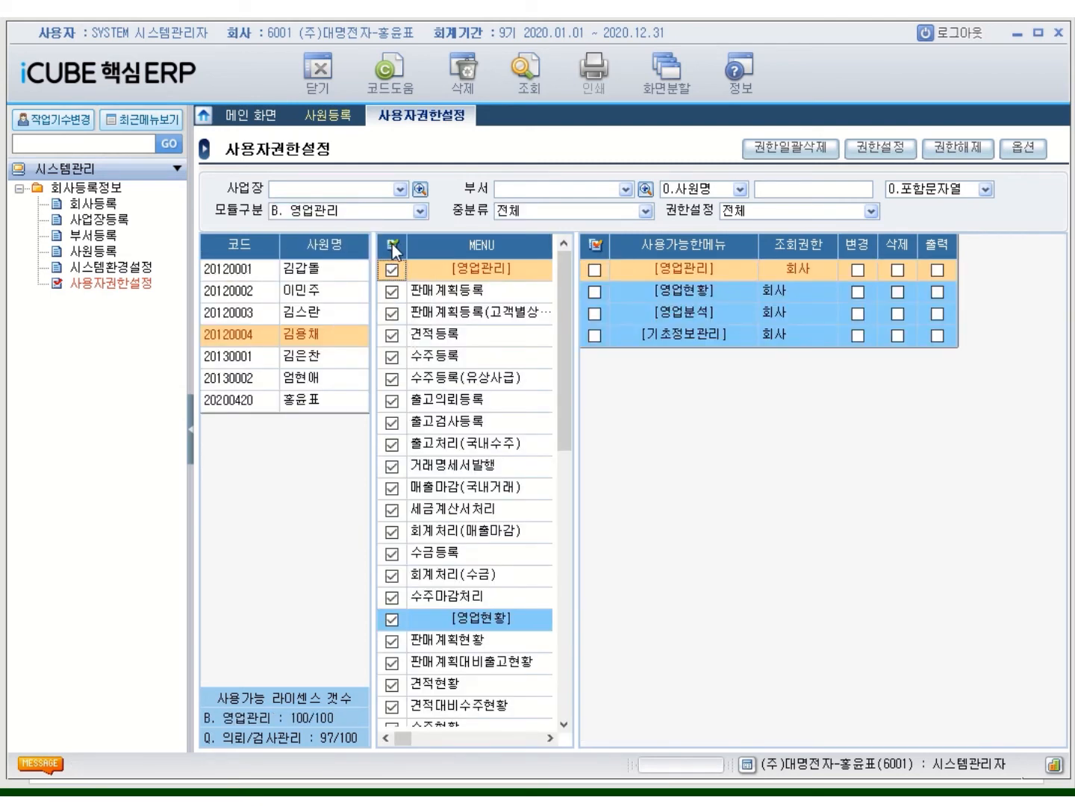
pyautogui.click(887, 151)
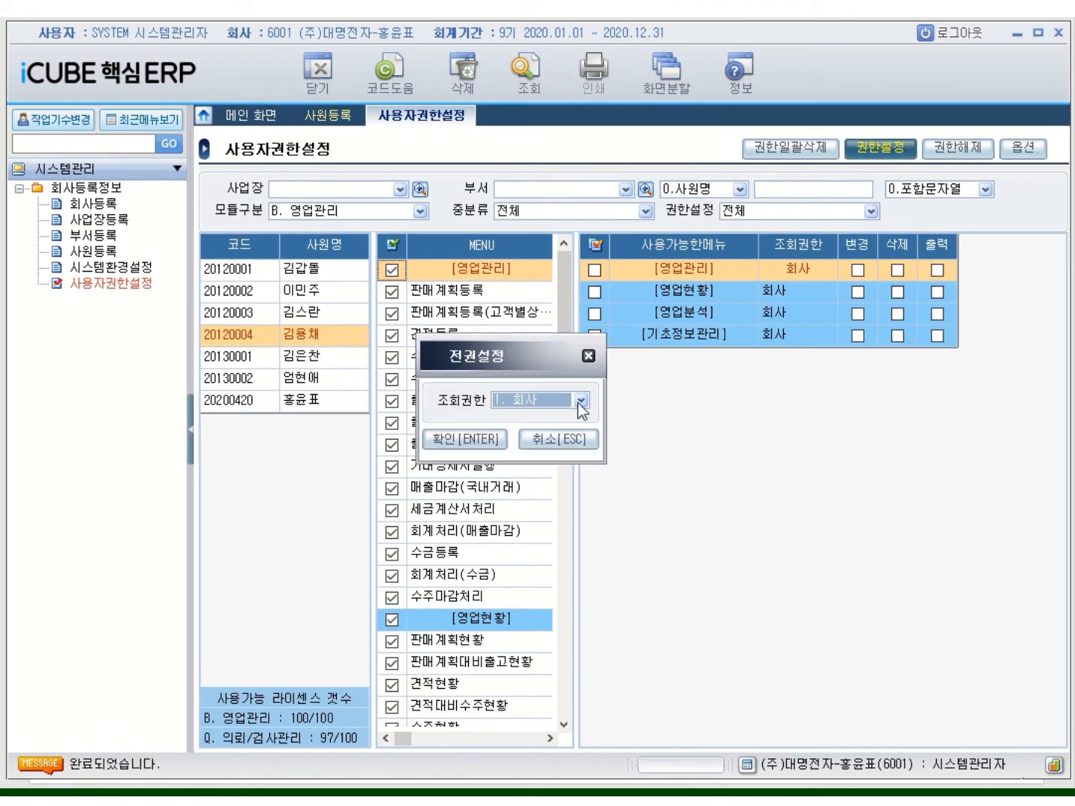
pyautogui.click(581, 402)
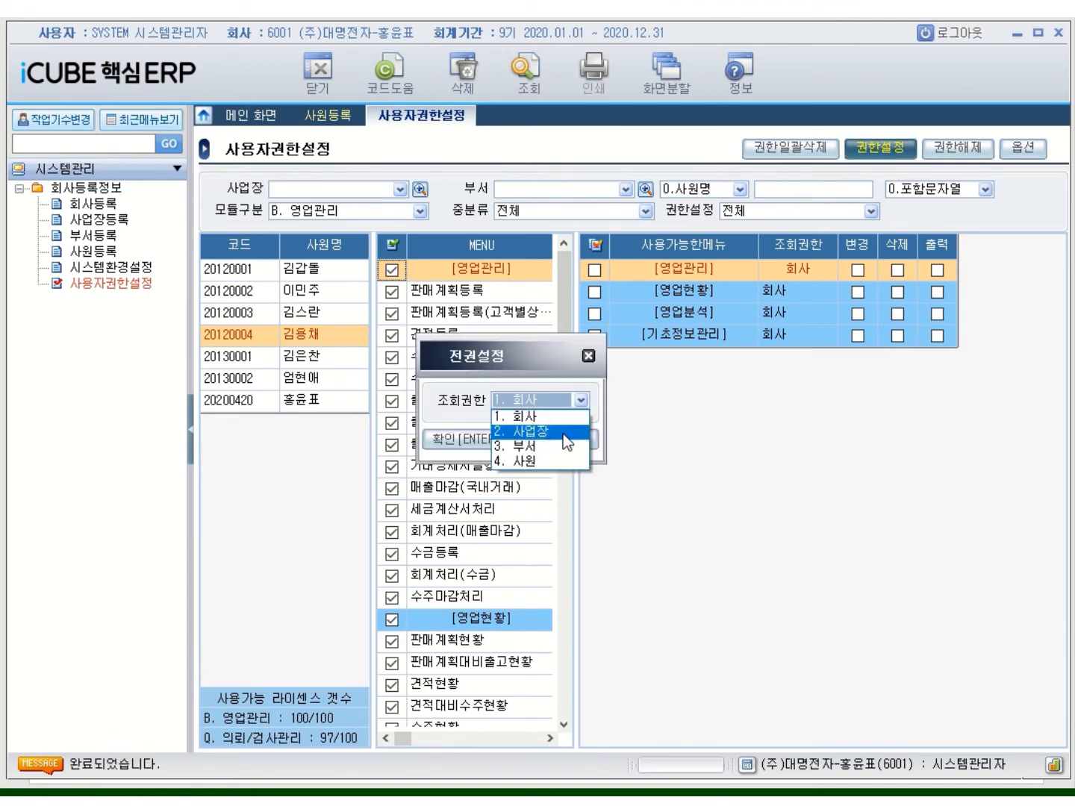
pyautogui.click(563, 432)
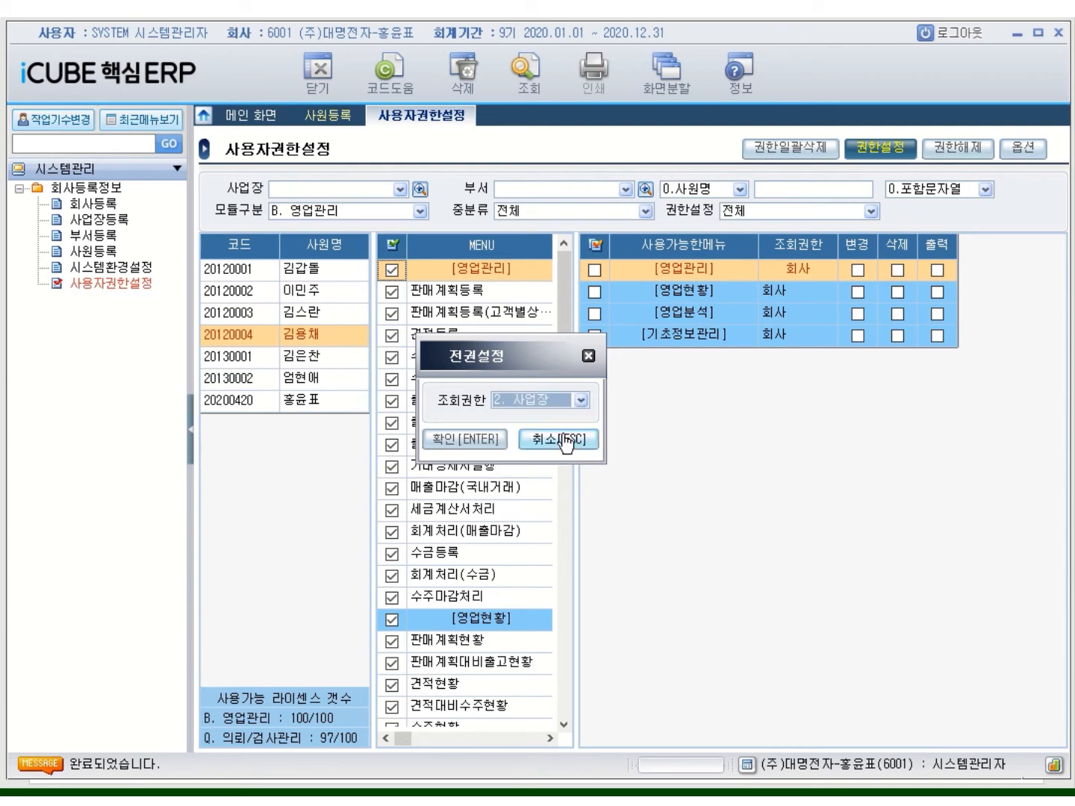
pyautogui.click(478, 440)
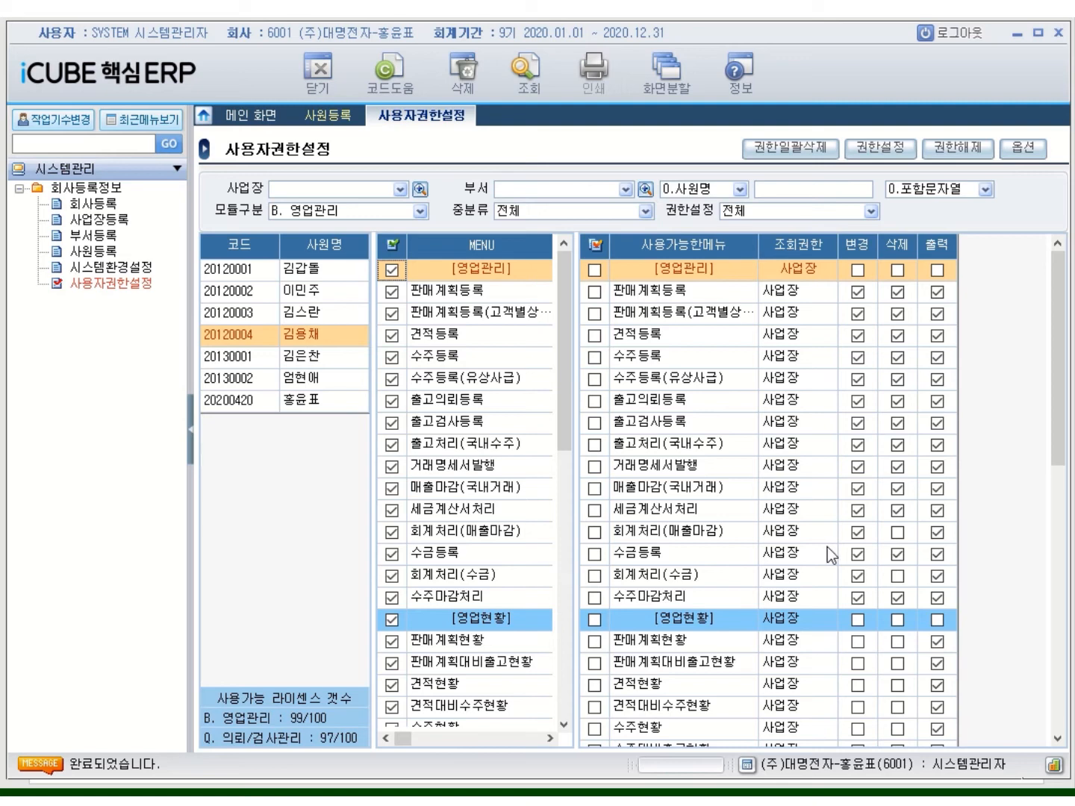
# Copy the fourth employee's permissions onto the third employee for all modules
pyautogui.click(232, 340)
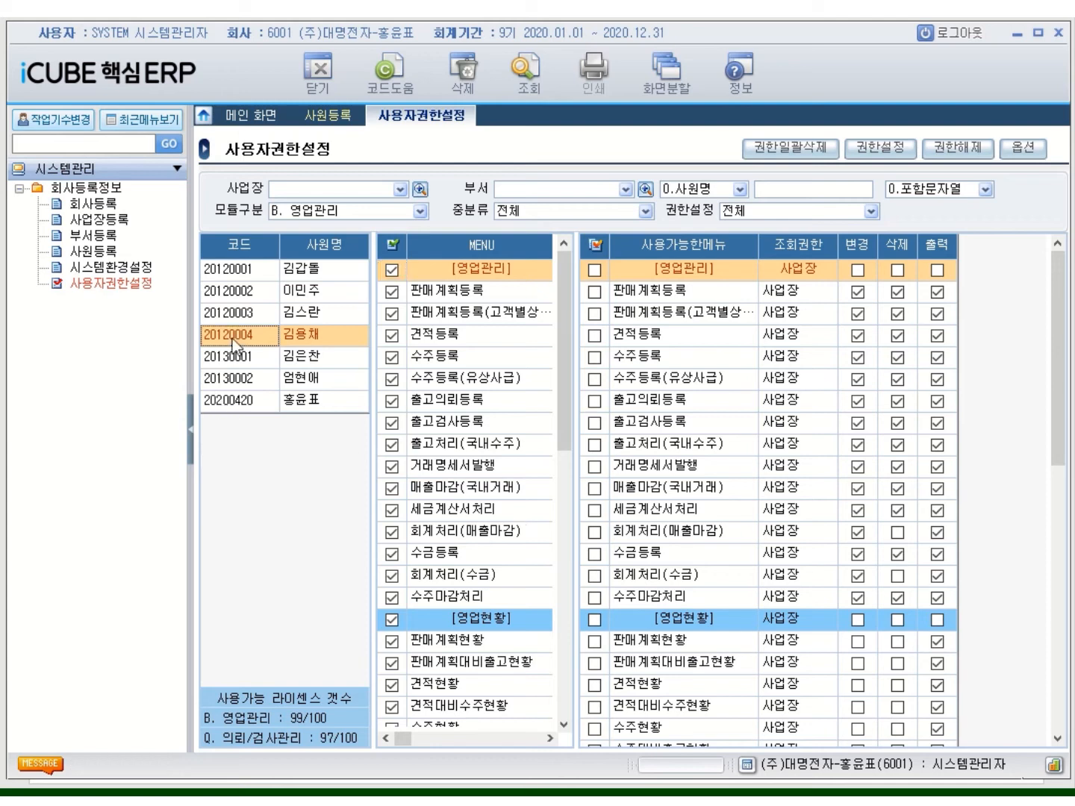
pyautogui.rightClick(233, 339)
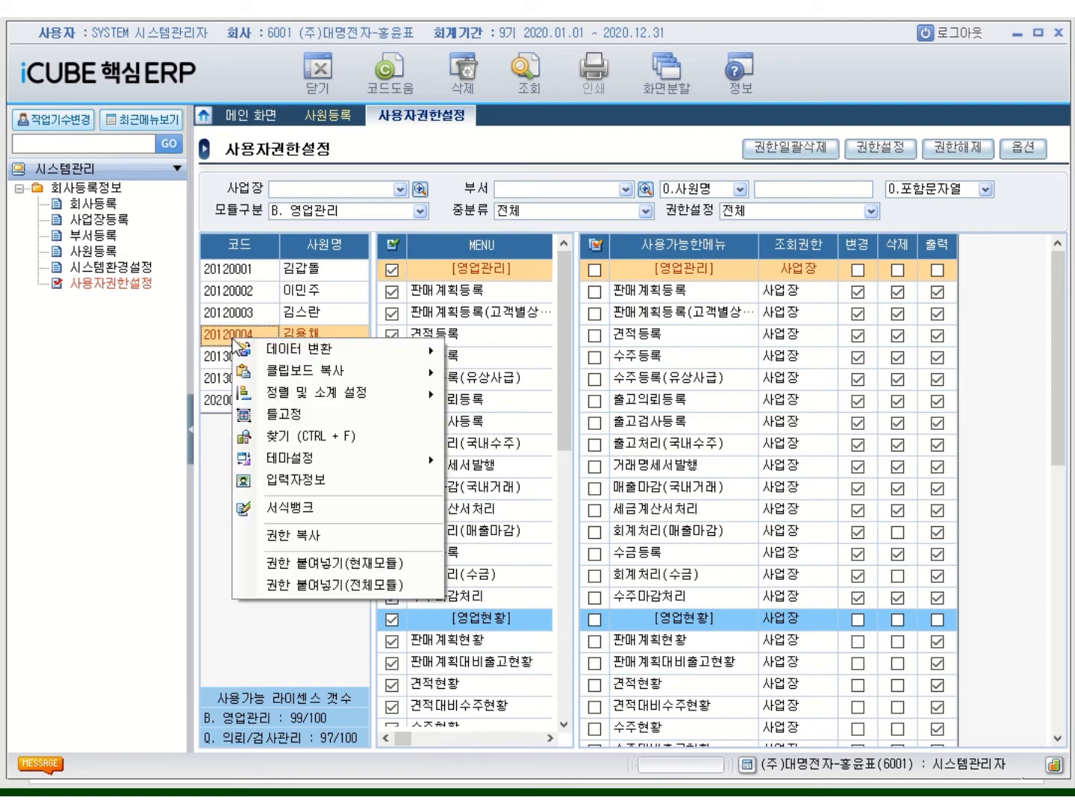
pyautogui.click(299, 539)
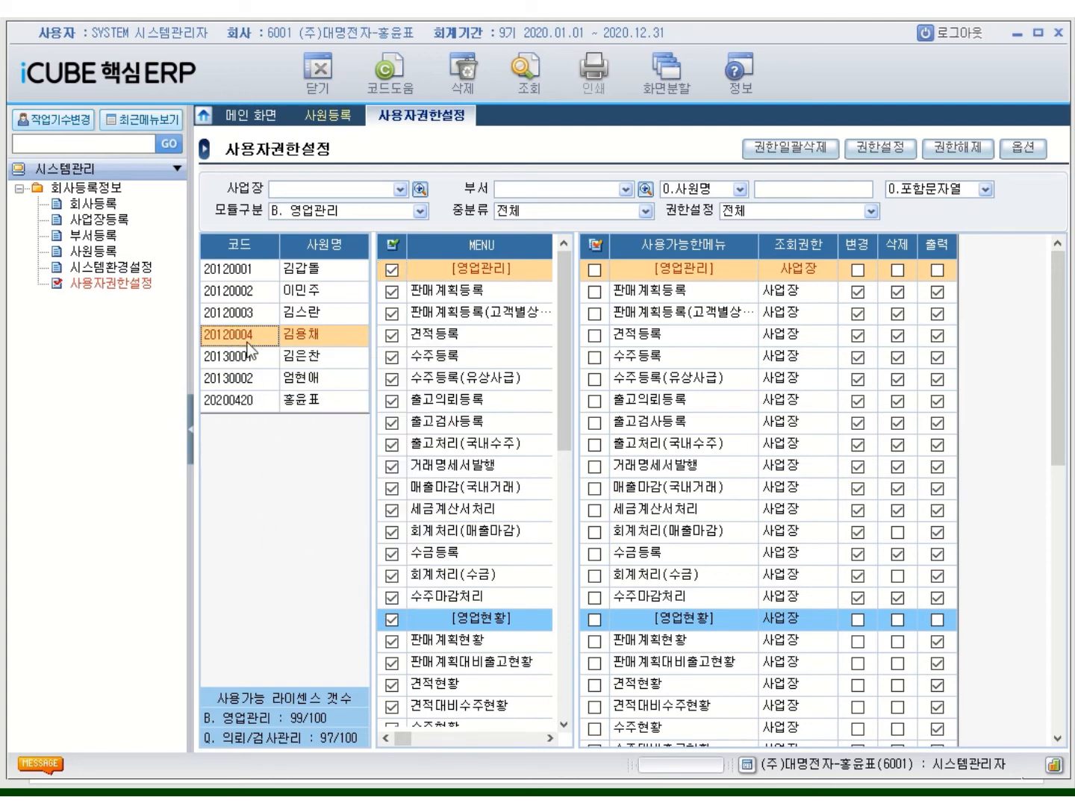
pyautogui.click(230, 314)
pyautogui.rightClick(229, 315)
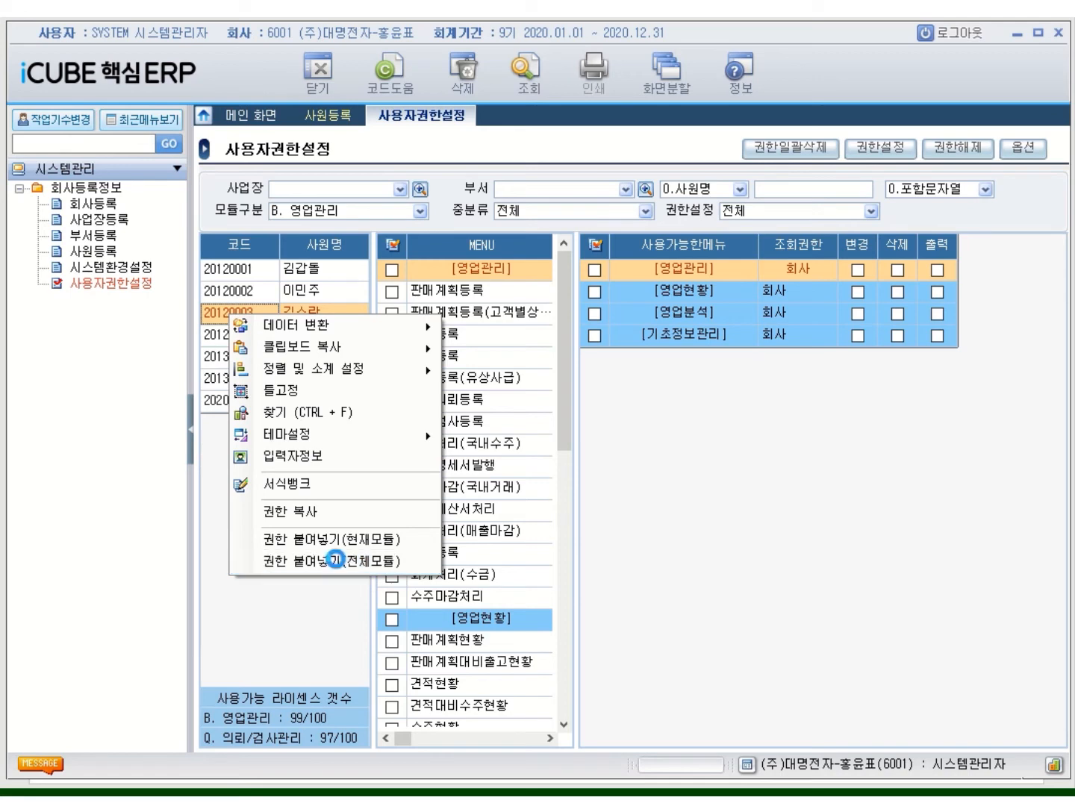
pyautogui.click(336, 559)
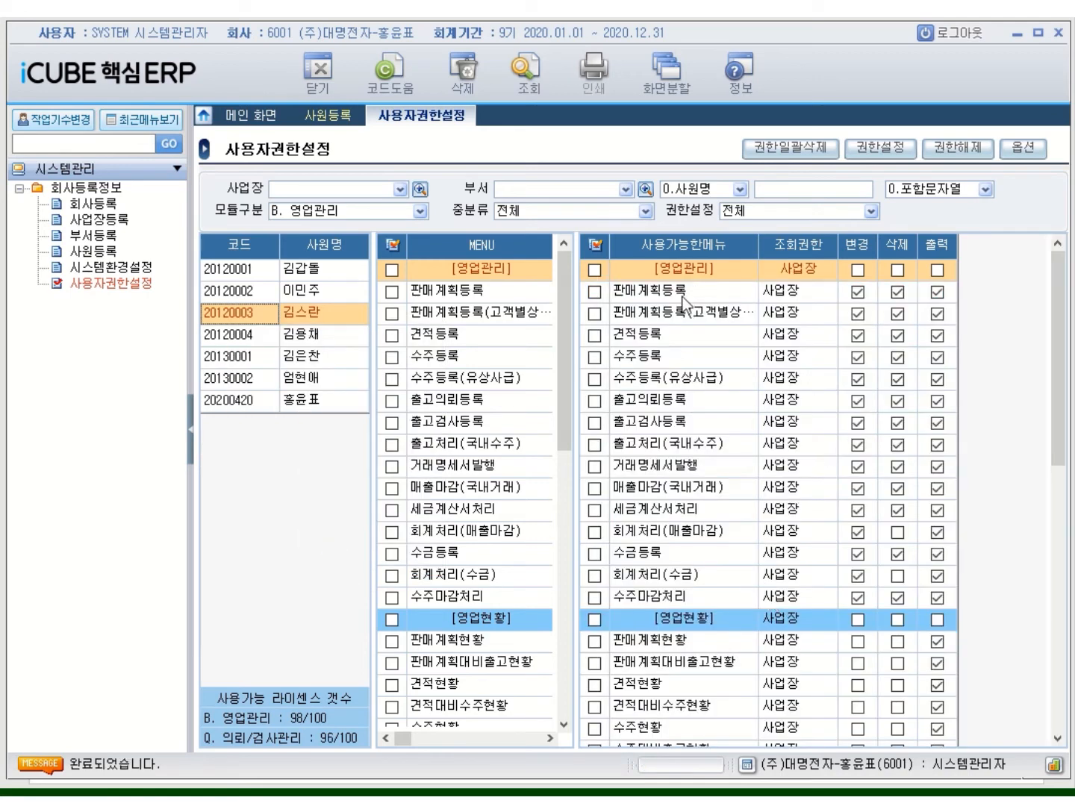
# Review the third employee's 구매/자재관리, 무역관리 and 생산관리공통 permissions
pyautogui.click(420, 213)
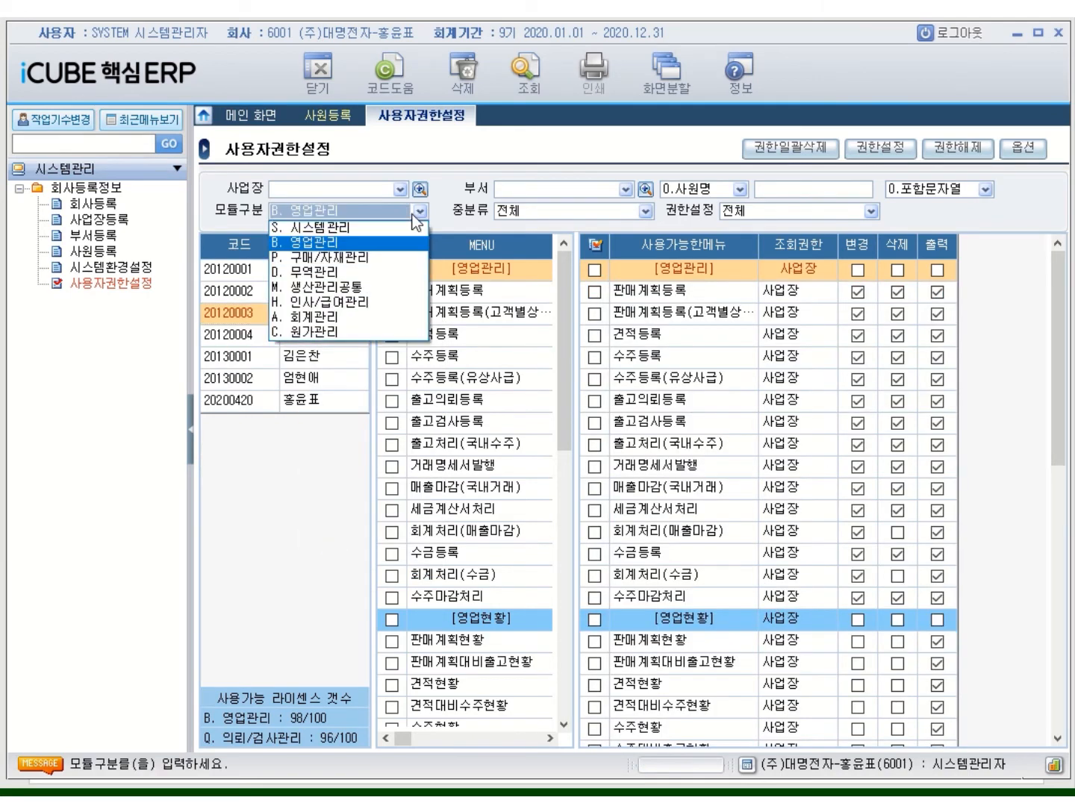
pyautogui.click(321, 252)
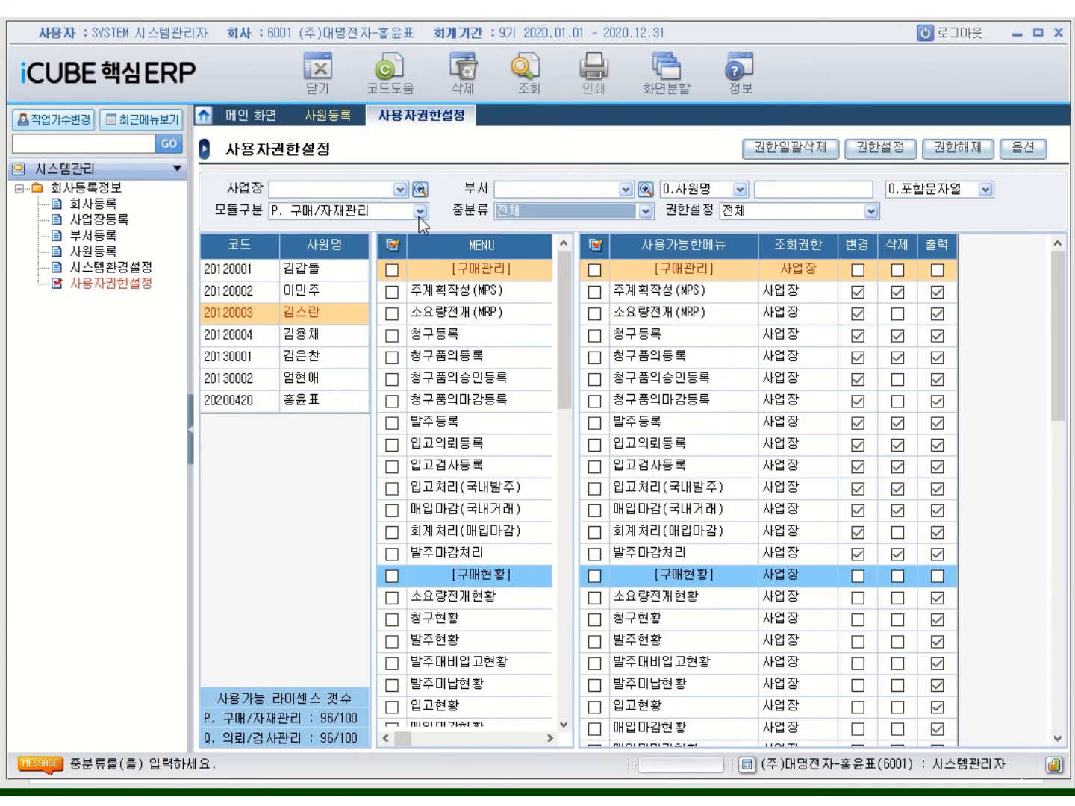
pyautogui.click(420, 211)
pyautogui.click(351, 274)
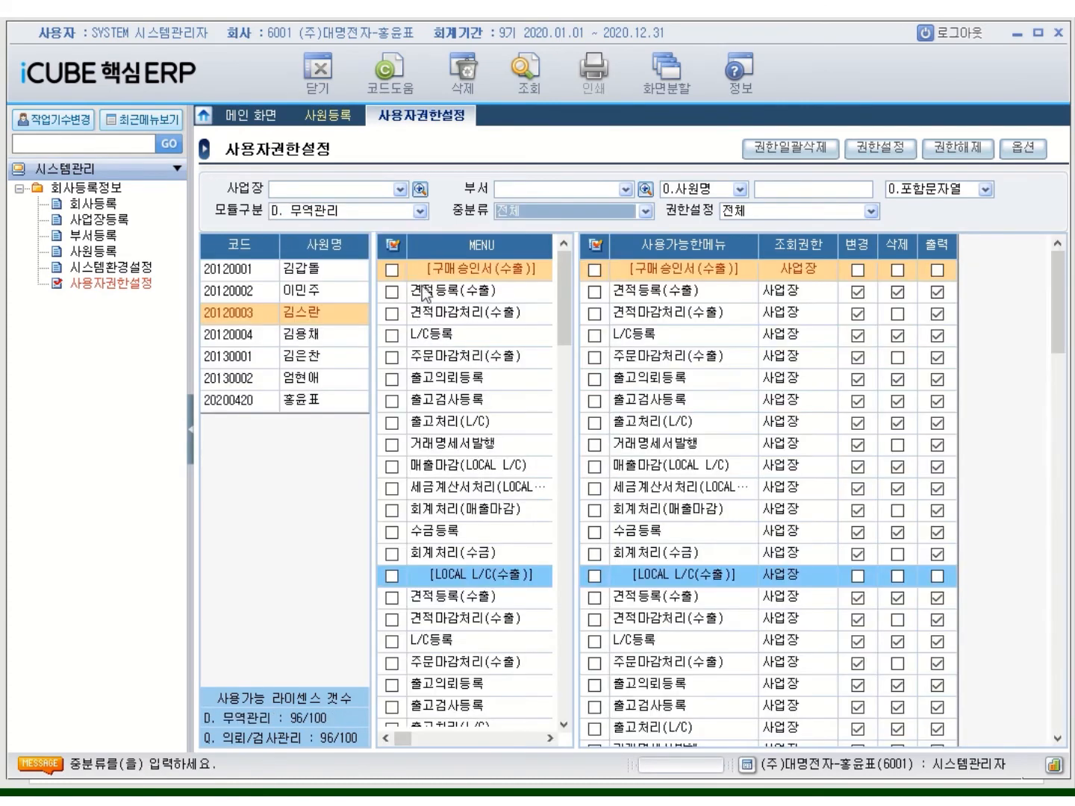
pyautogui.click(420, 212)
pyautogui.click(358, 287)
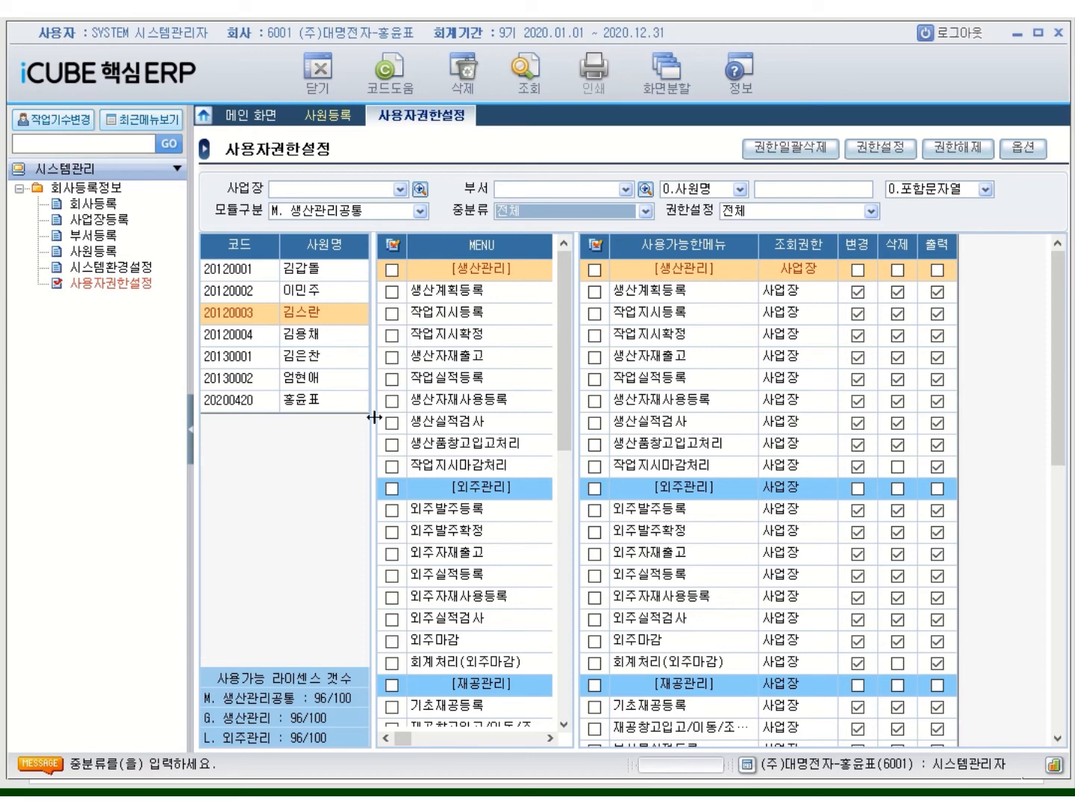
# Paste the third employee's permissions across all modules onto the first employee in the list
pyautogui.click(247, 312)
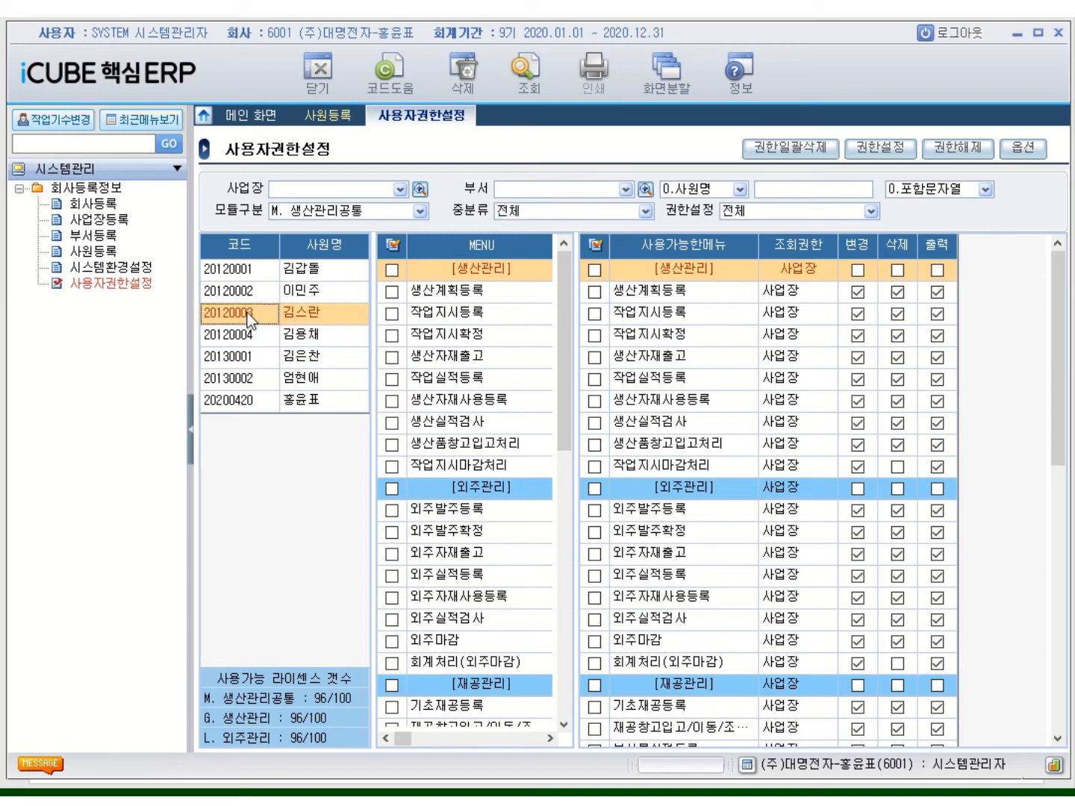
pyautogui.rightClick(247, 312)
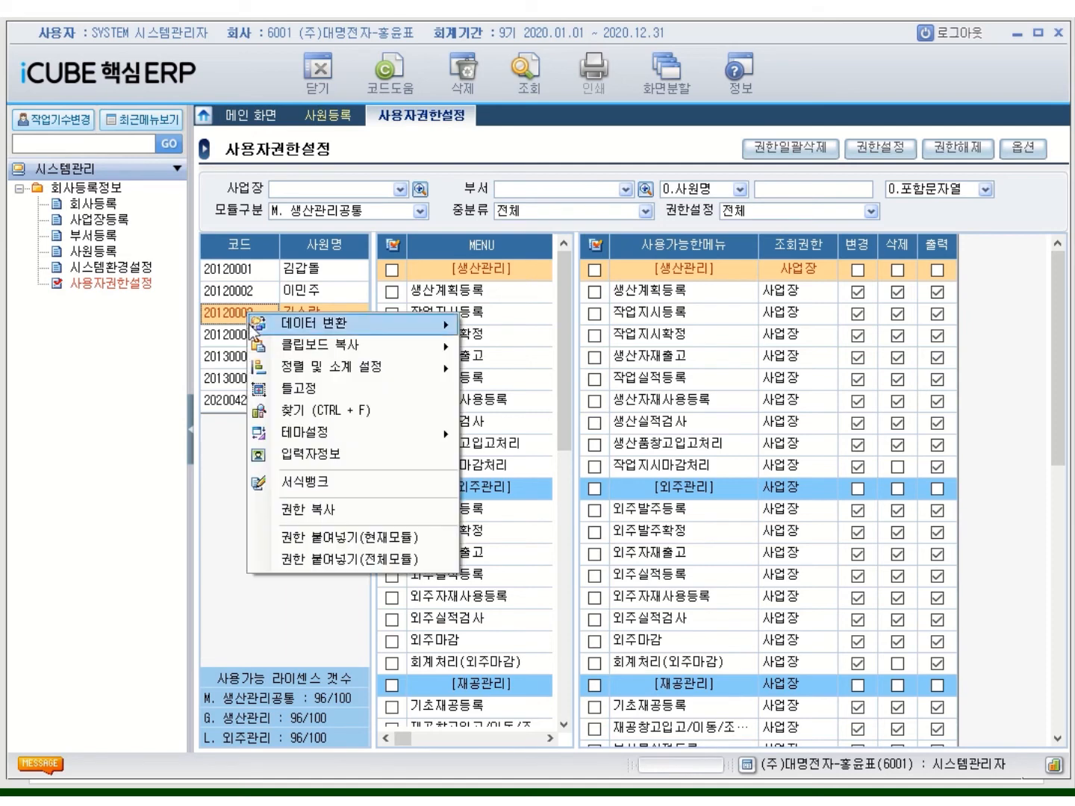
pyautogui.click(334, 515)
pyautogui.click(275, 270)
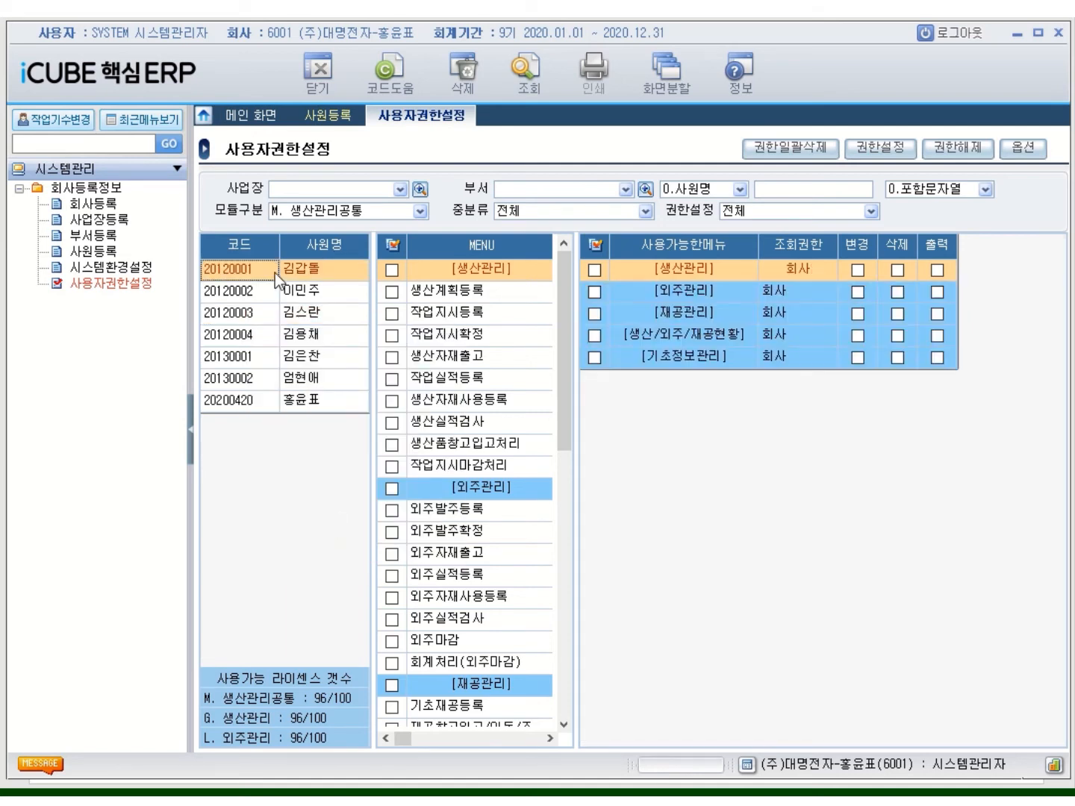
pyautogui.rightClick(275, 272)
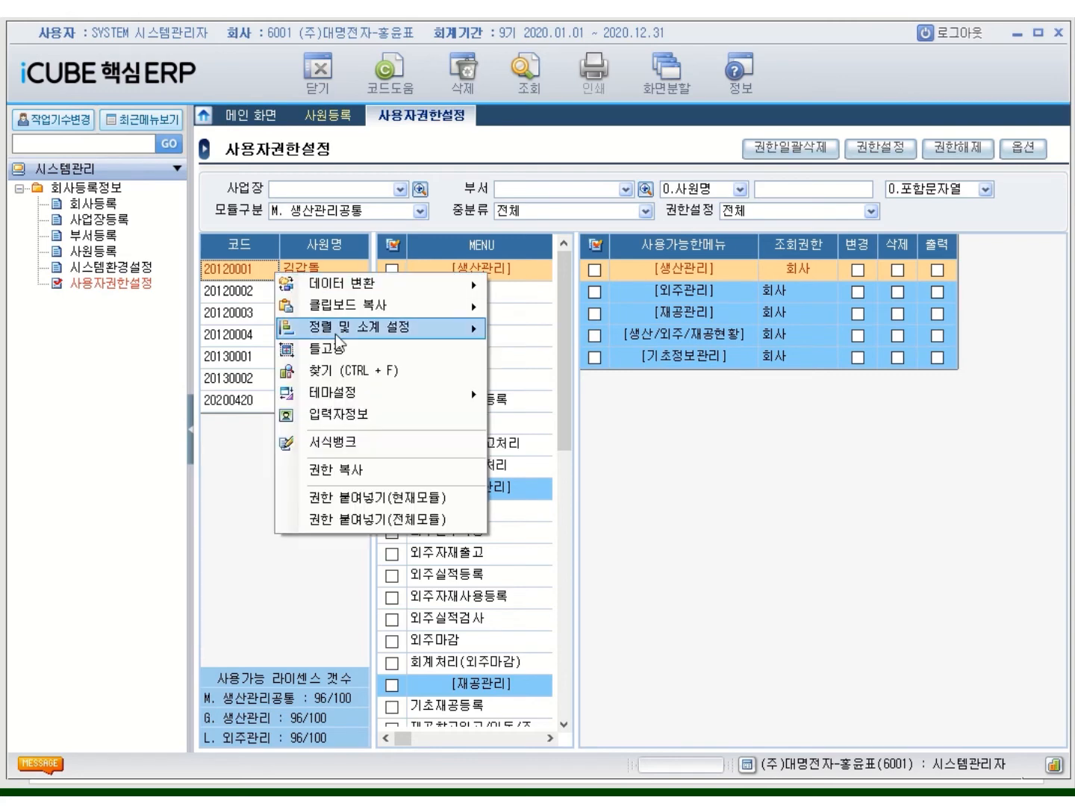
pyautogui.click(410, 529)
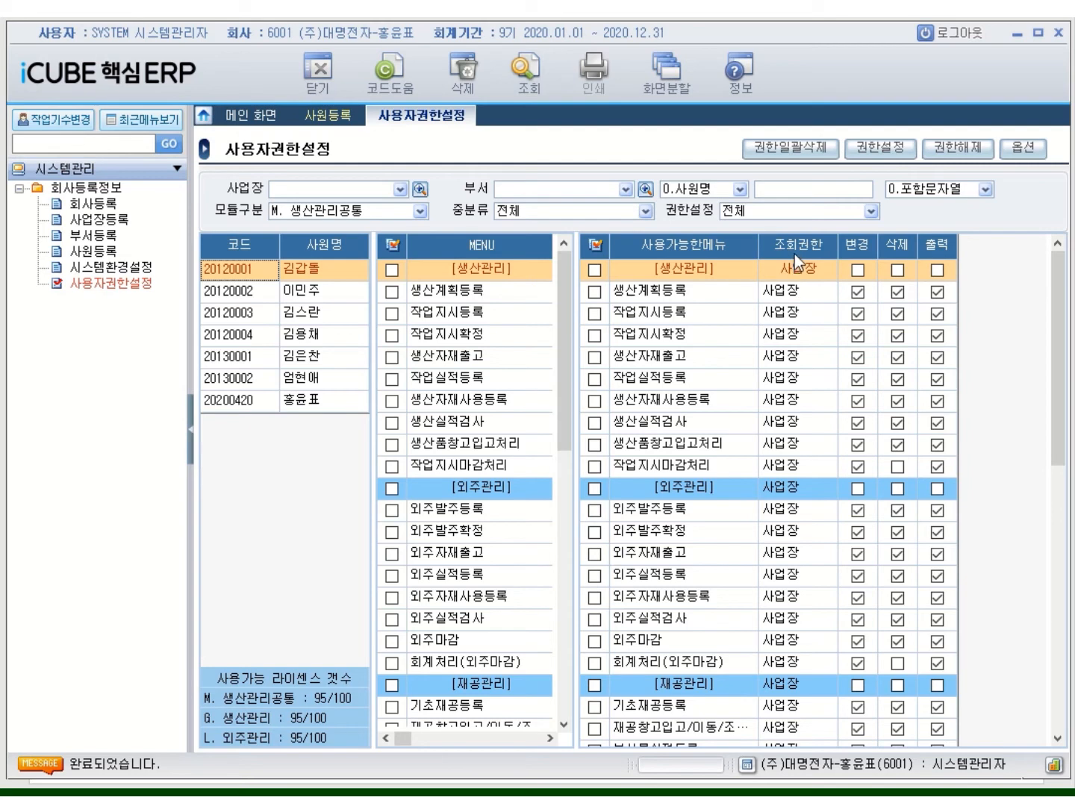
# Mark all of the first employee's granted 생산관리공통 menus and revoke their 사업장 조회 rights
pyautogui.click(596, 245)
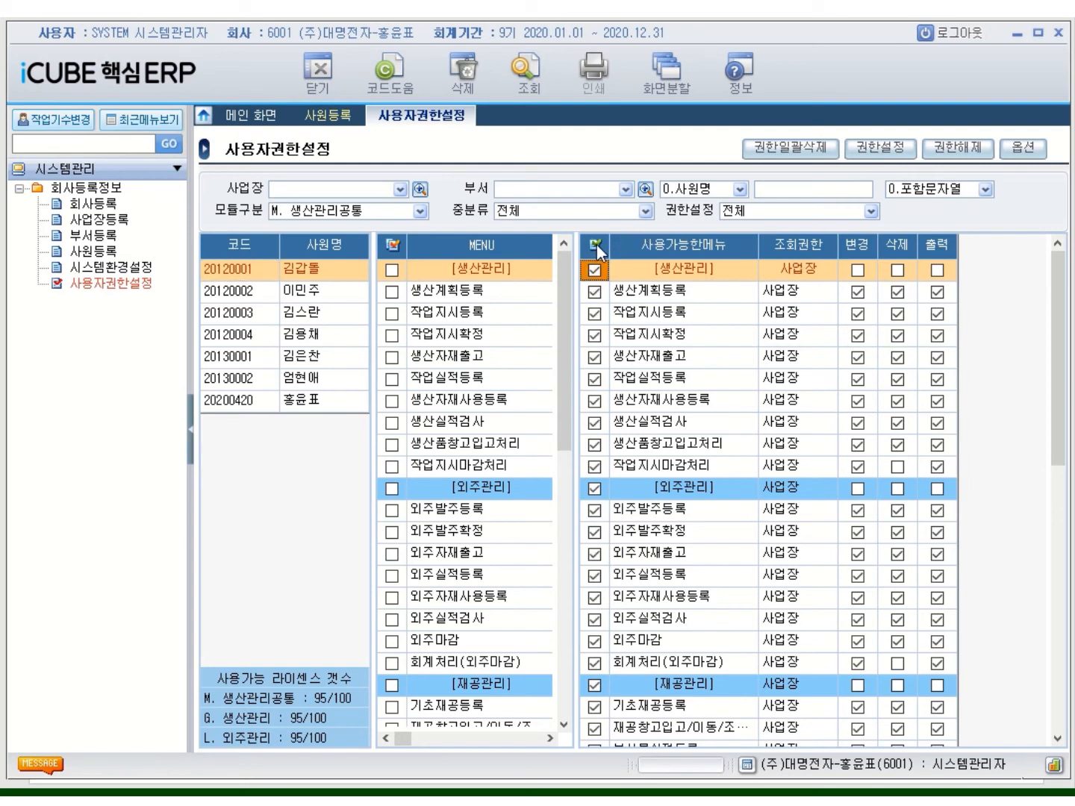
pyautogui.click(880, 148)
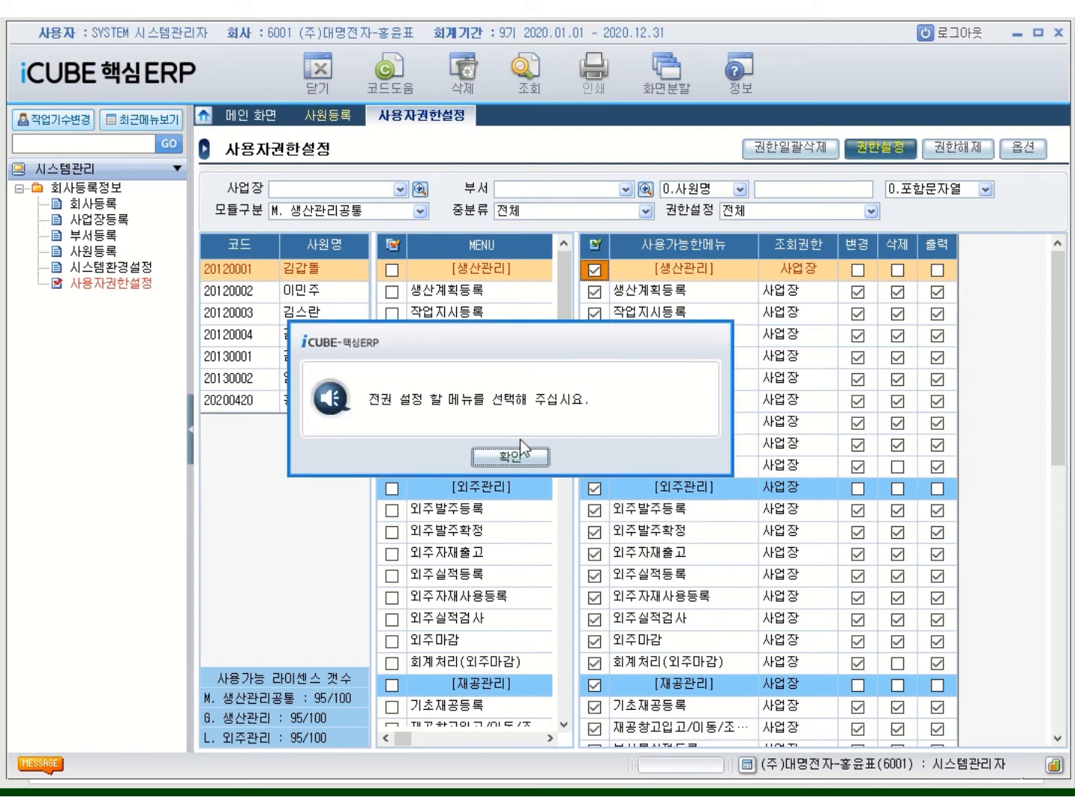
pyautogui.click(523, 445)
pyautogui.click(385, 245)
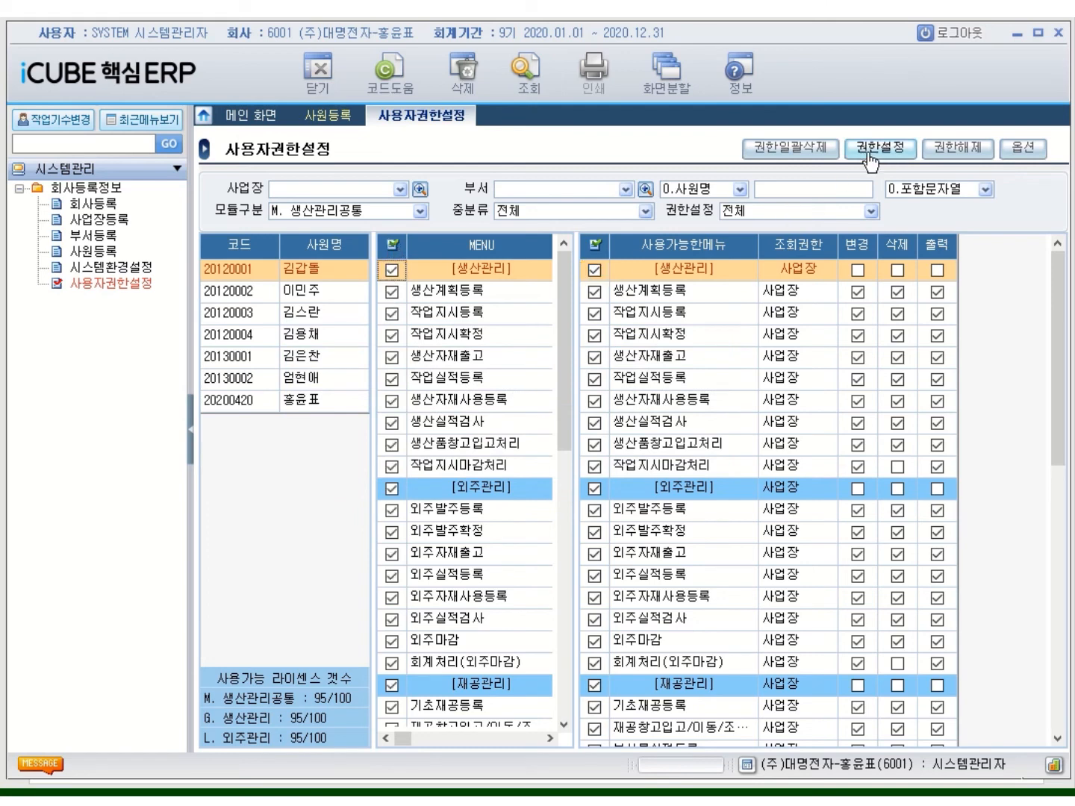
pyautogui.click(967, 153)
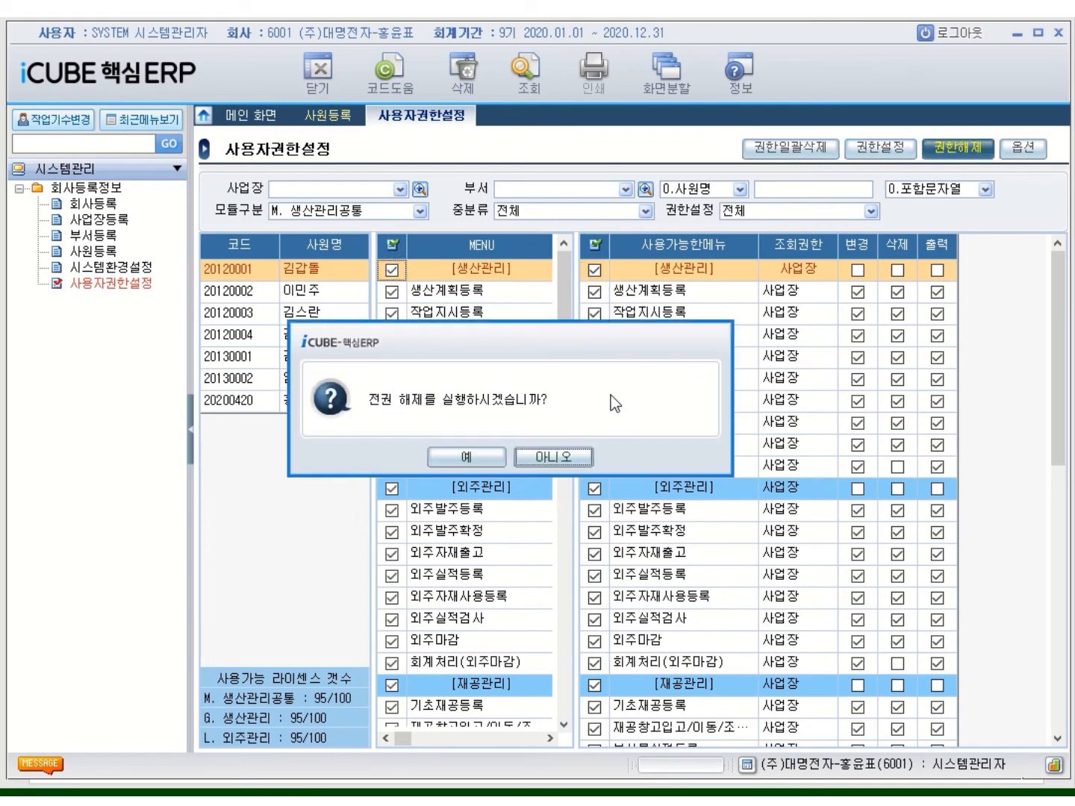
pyautogui.click(549, 459)
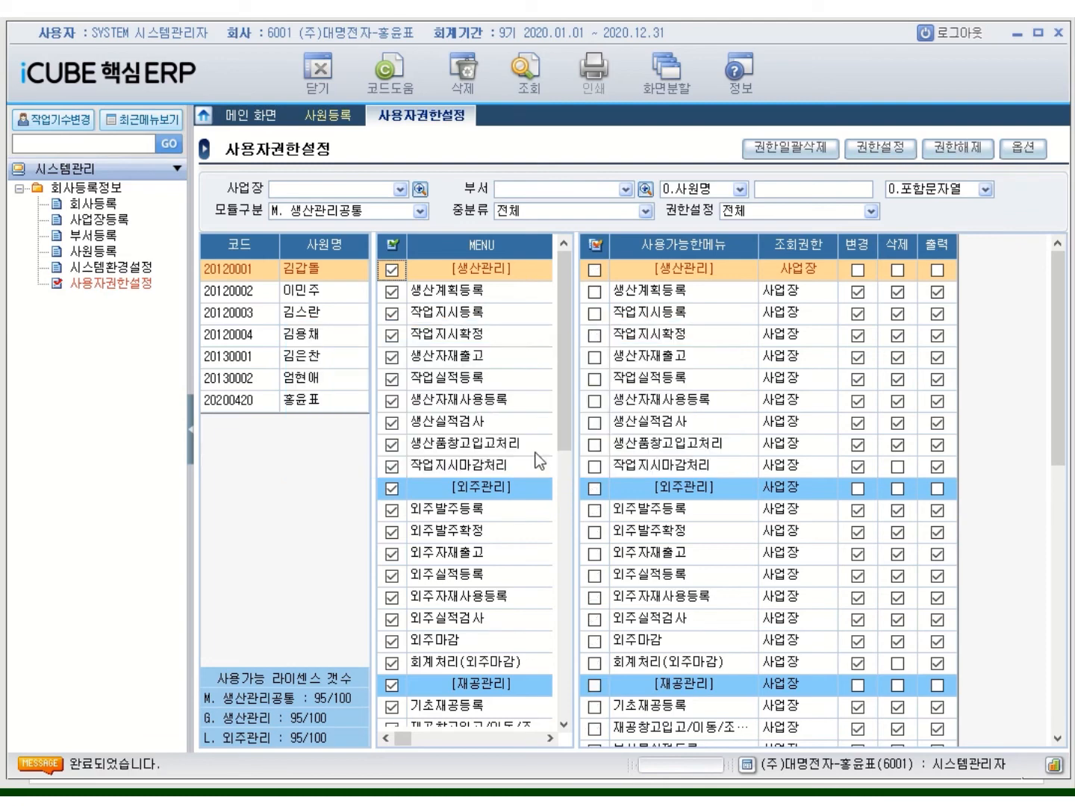
pyautogui.click(595, 244)
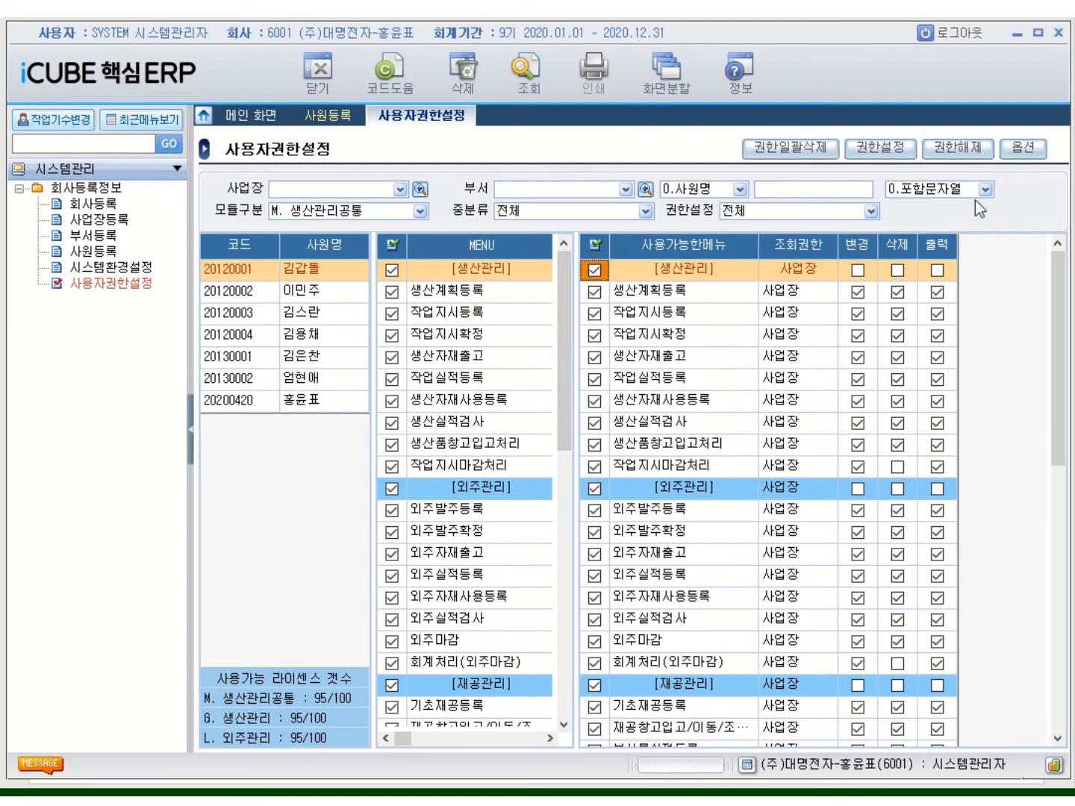
pyautogui.click(972, 153)
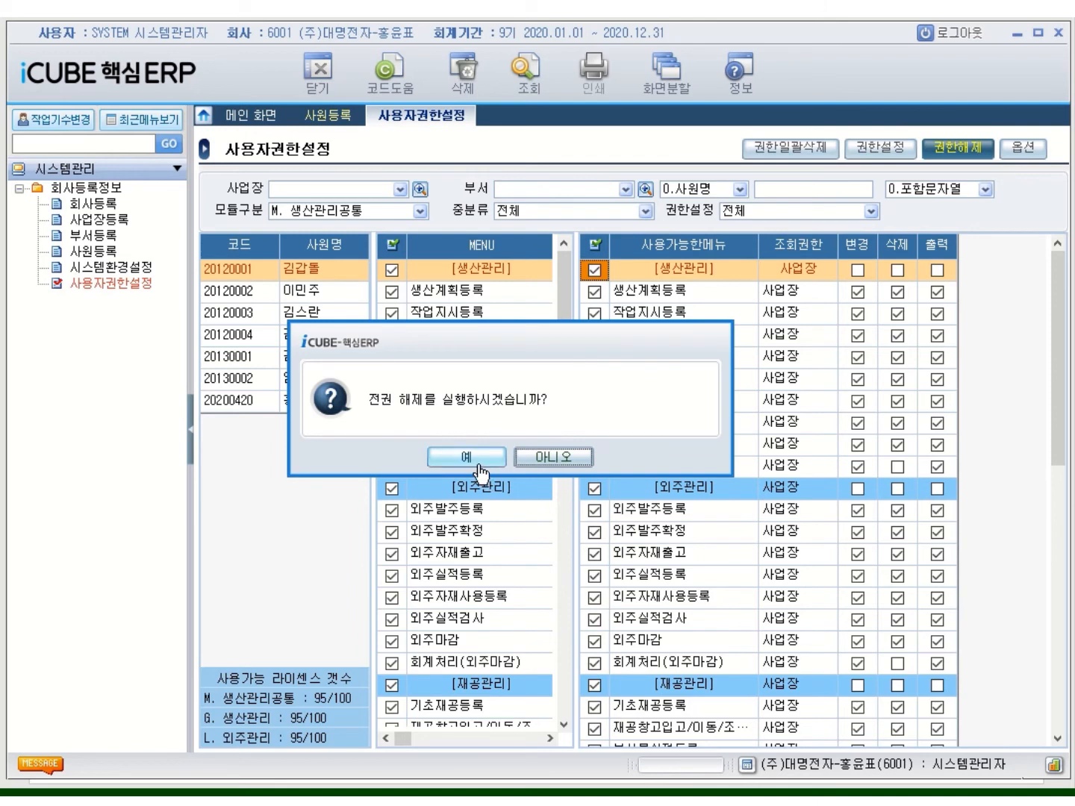
pyautogui.click(466, 458)
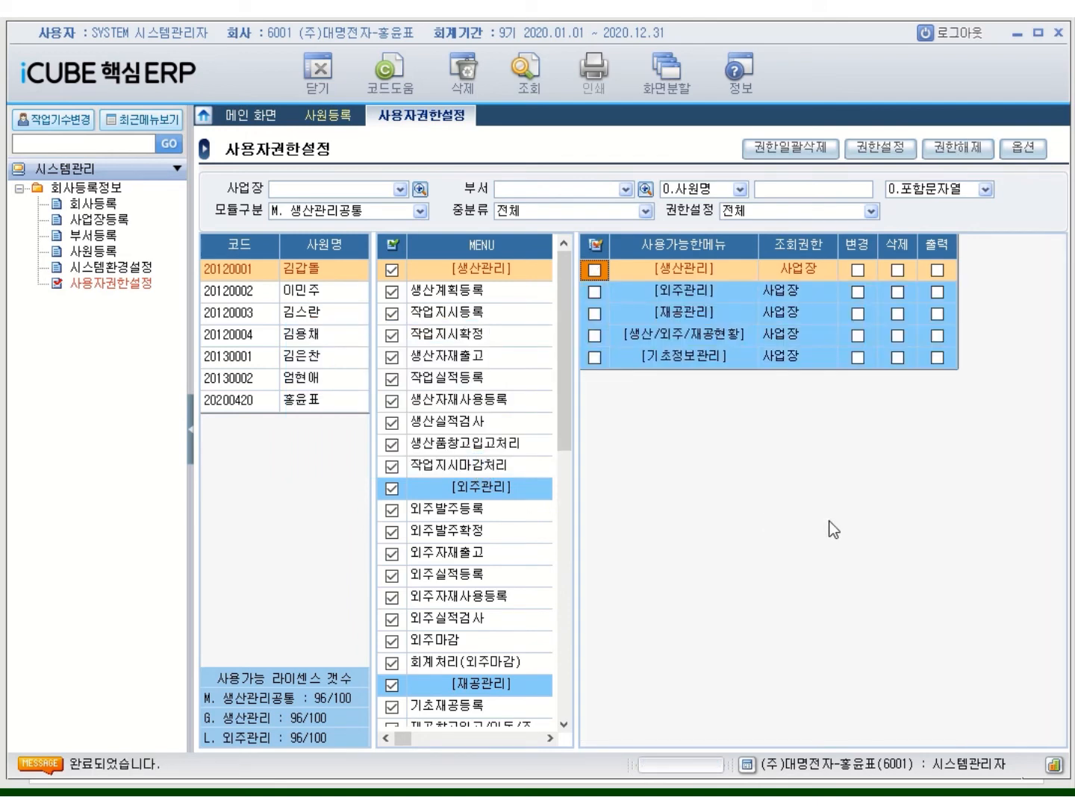
# Revoke all of the first employee's D. 무역관리 menu permissions
pyautogui.click(420, 211)
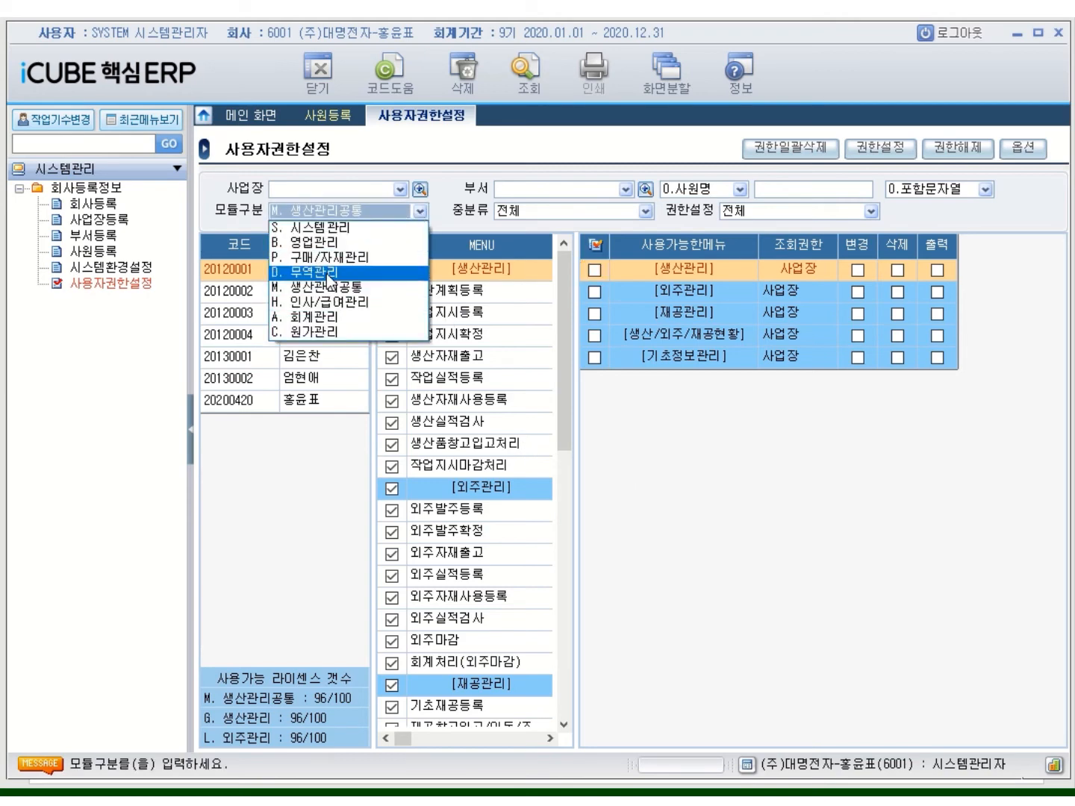
pyautogui.click(325, 273)
pyautogui.click(596, 247)
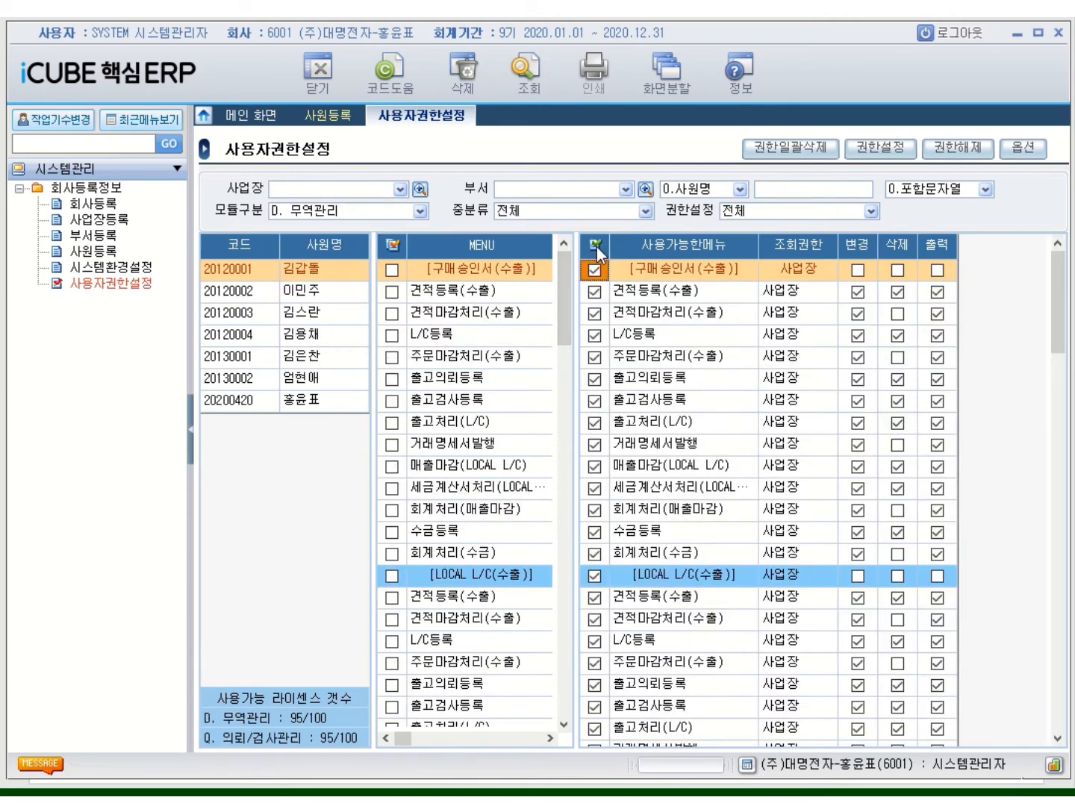
pyautogui.click(961, 148)
pyautogui.click(467, 463)
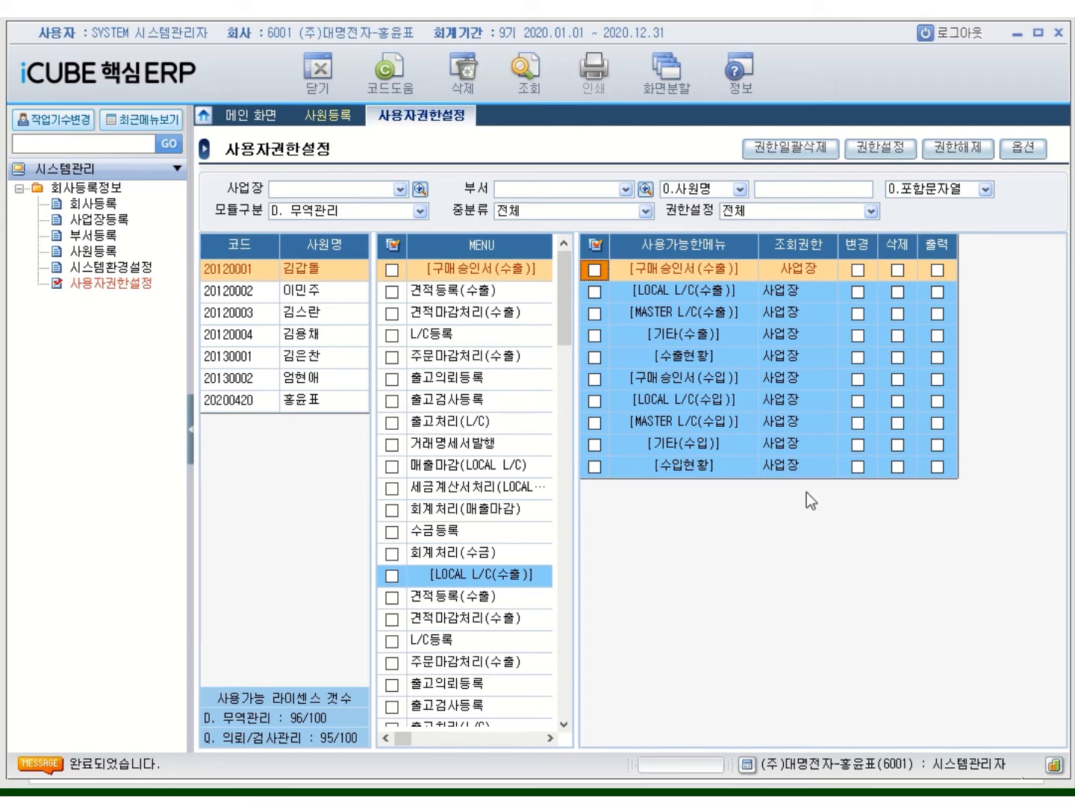
# Revoke all of the first employee's P. 구매/자재관리 menu permissions
pyautogui.click(421, 211)
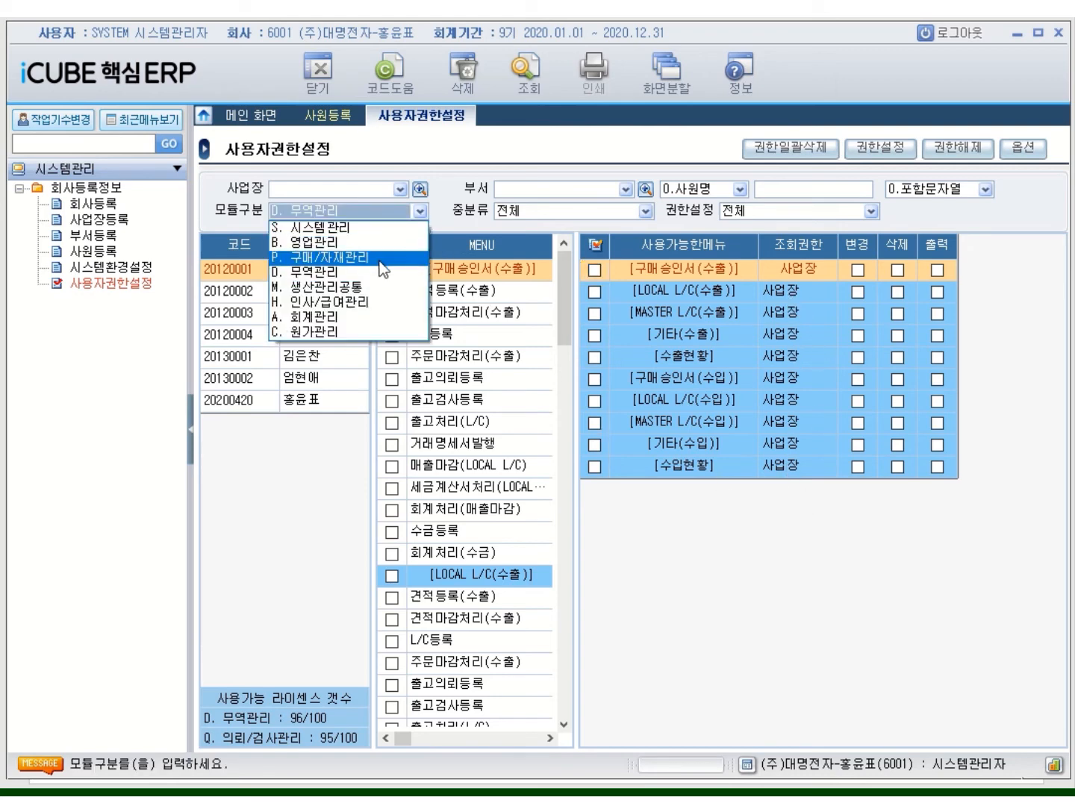
pyautogui.click(341, 288)
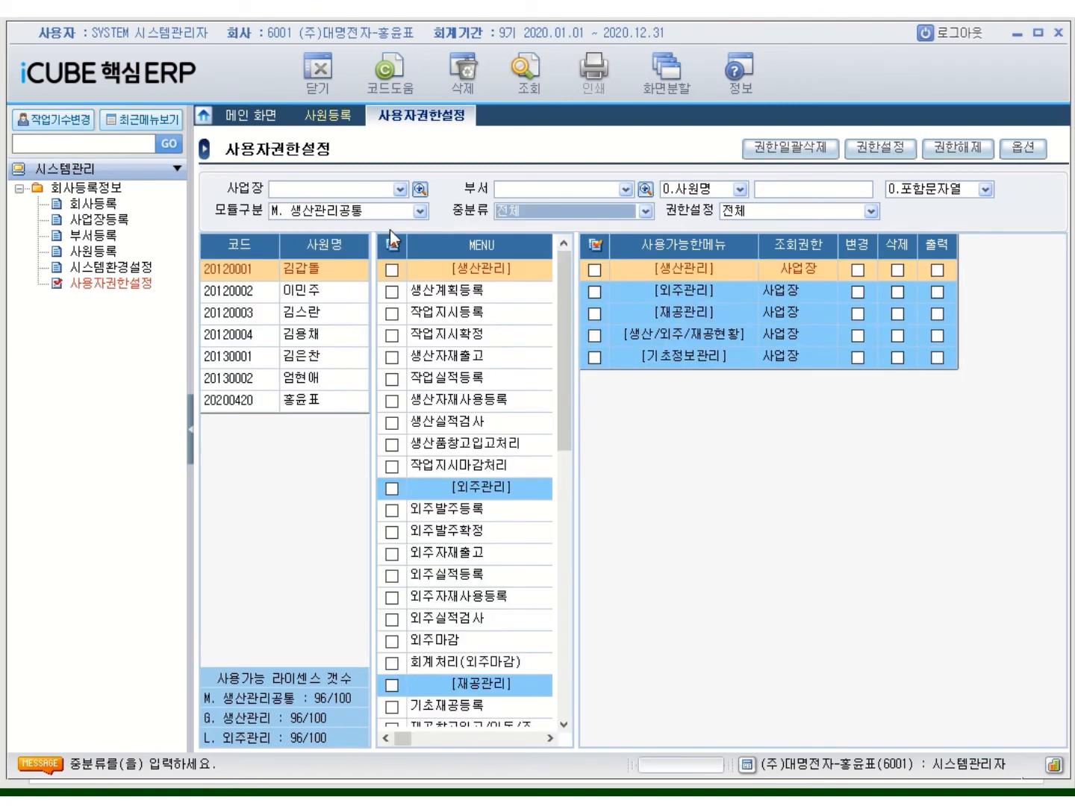
pyautogui.click(420, 211)
pyautogui.click(360, 257)
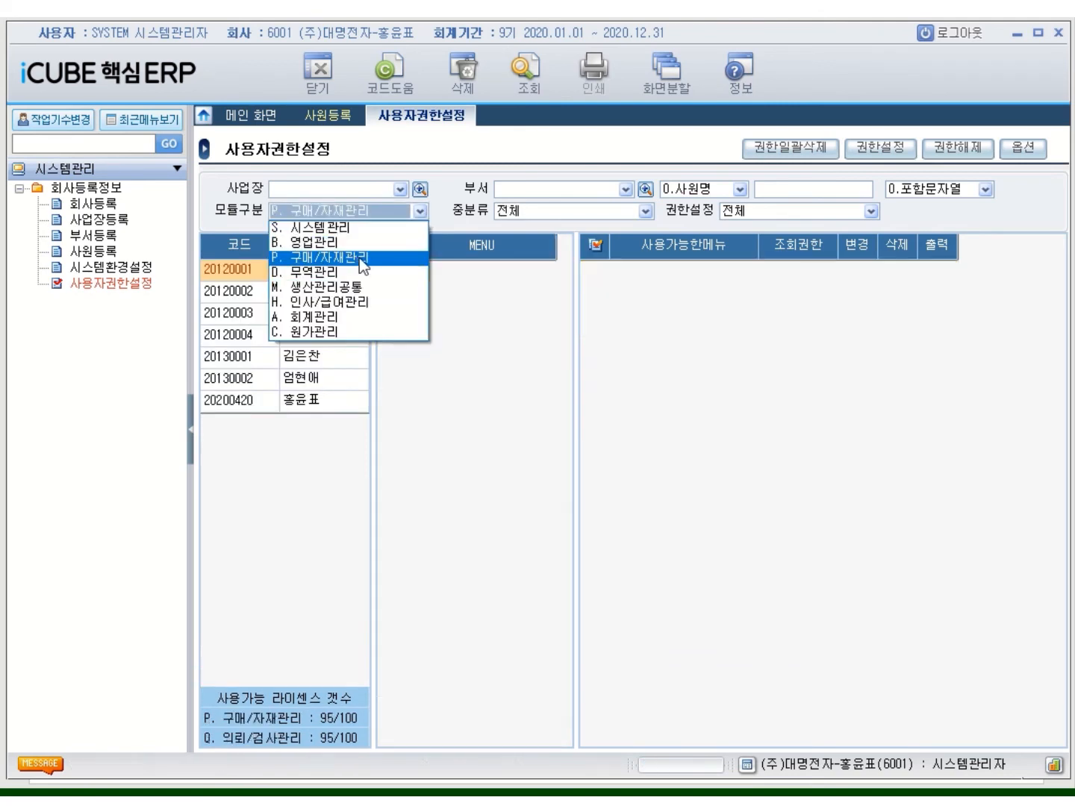
pyautogui.click(599, 245)
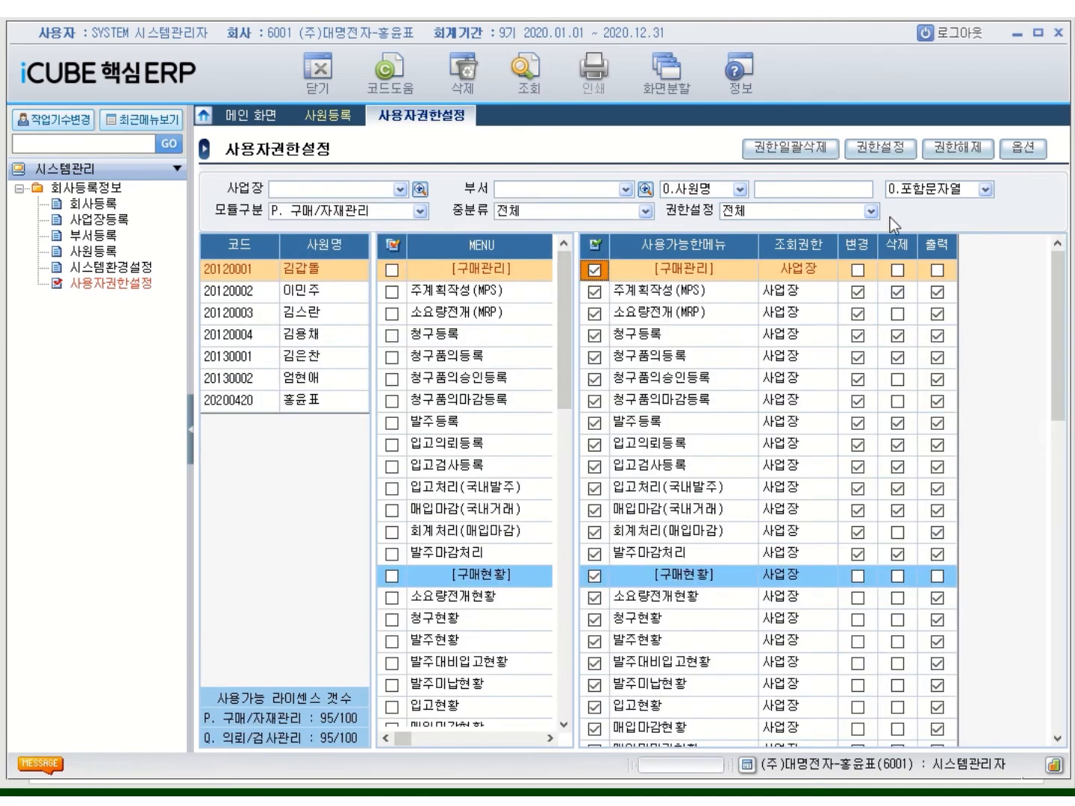
pyautogui.click(961, 155)
pyautogui.click(476, 446)
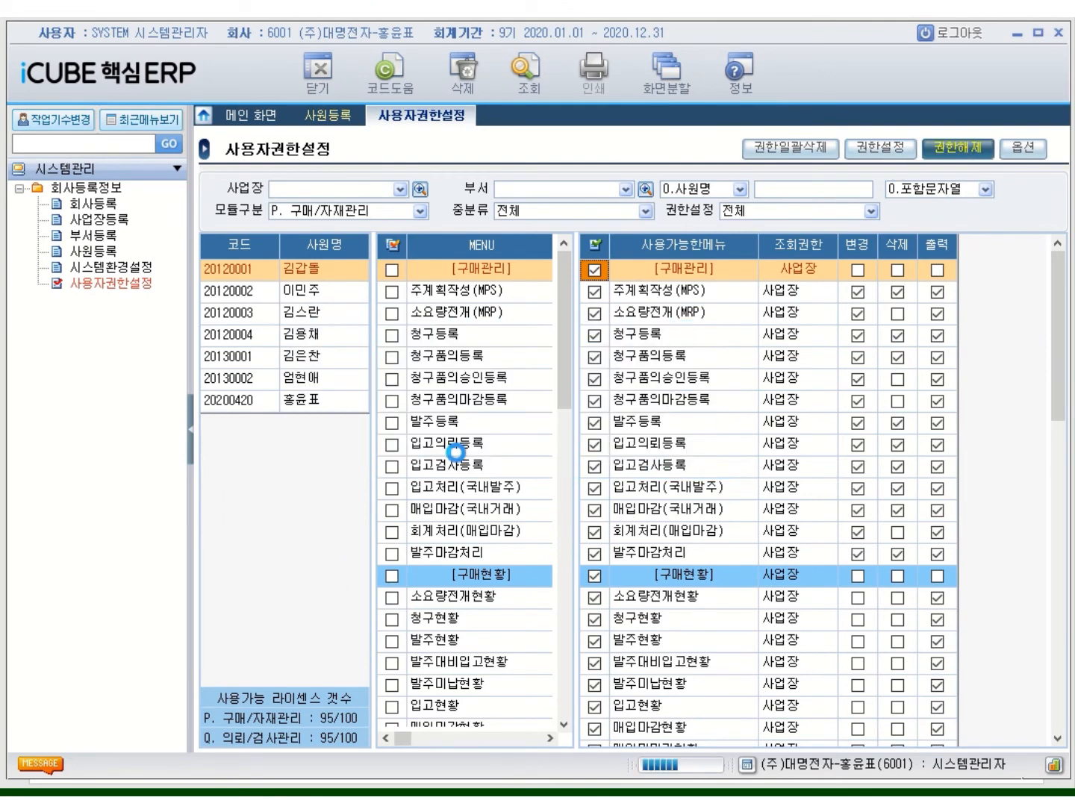
pyautogui.click(421, 211)
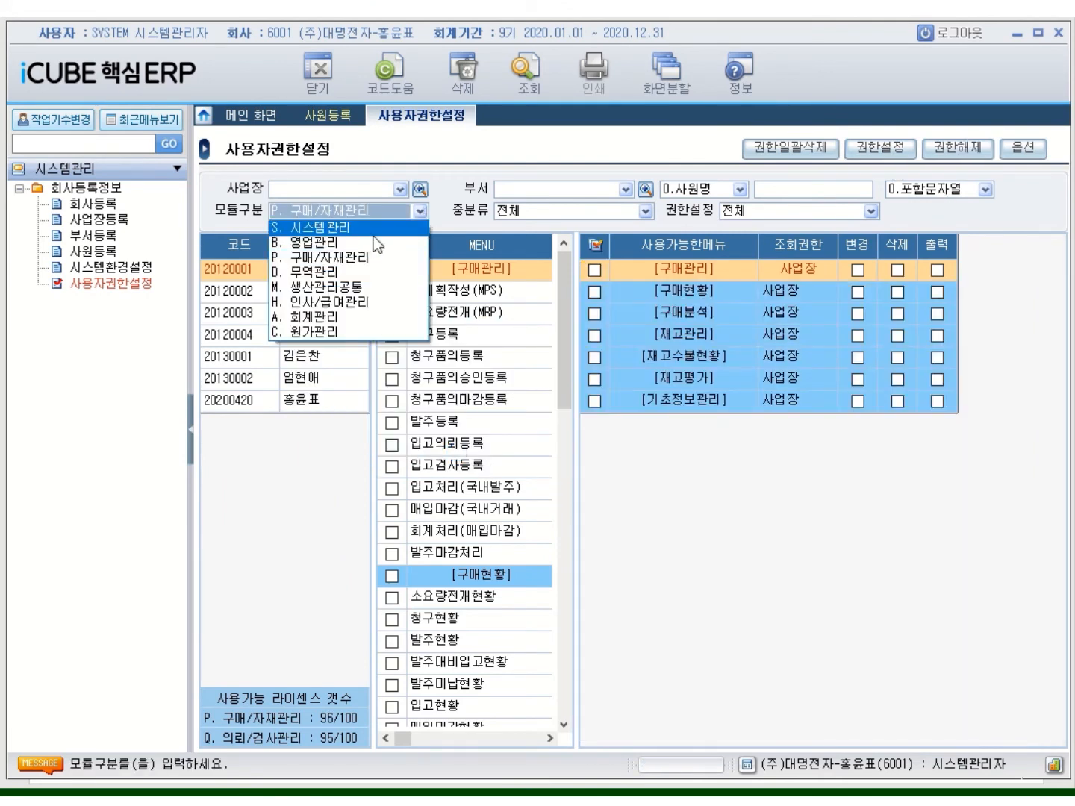
# In B. 영업관리, set 조회권한 to 회사 for the group, both 판매계획등록 entries and 견적등록
pyautogui.click(340, 243)
pyautogui.click(791, 293)
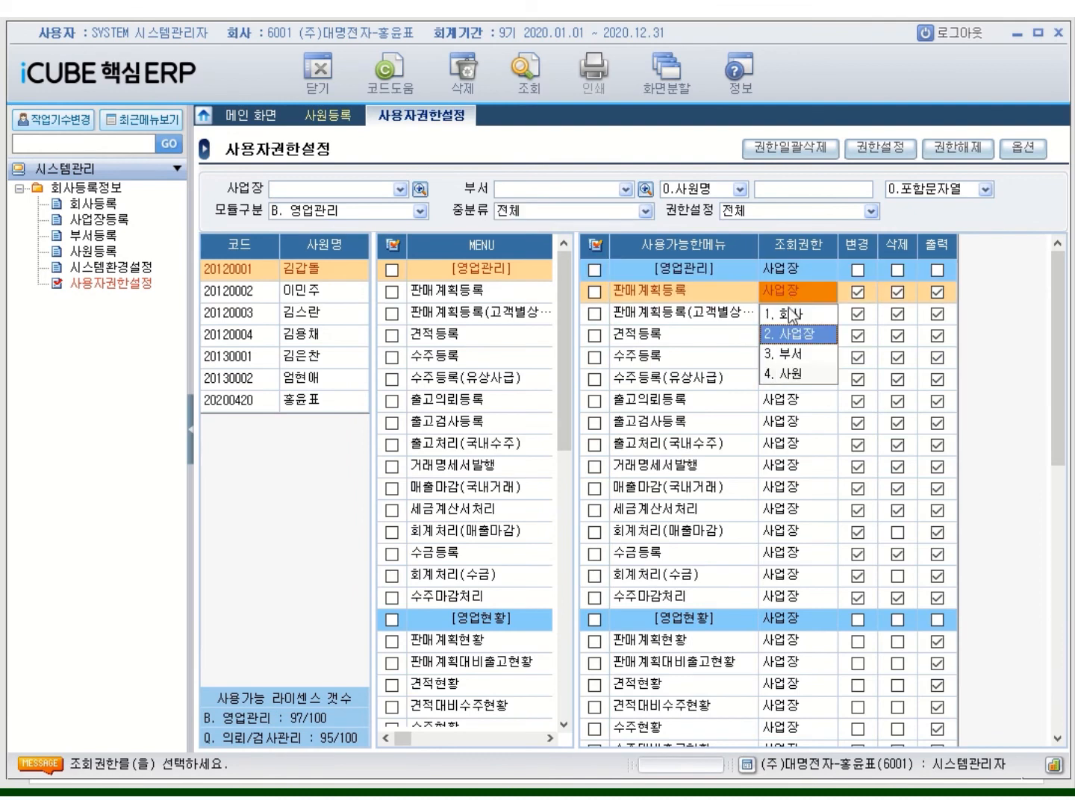
pyautogui.click(785, 315)
pyautogui.click(794, 266)
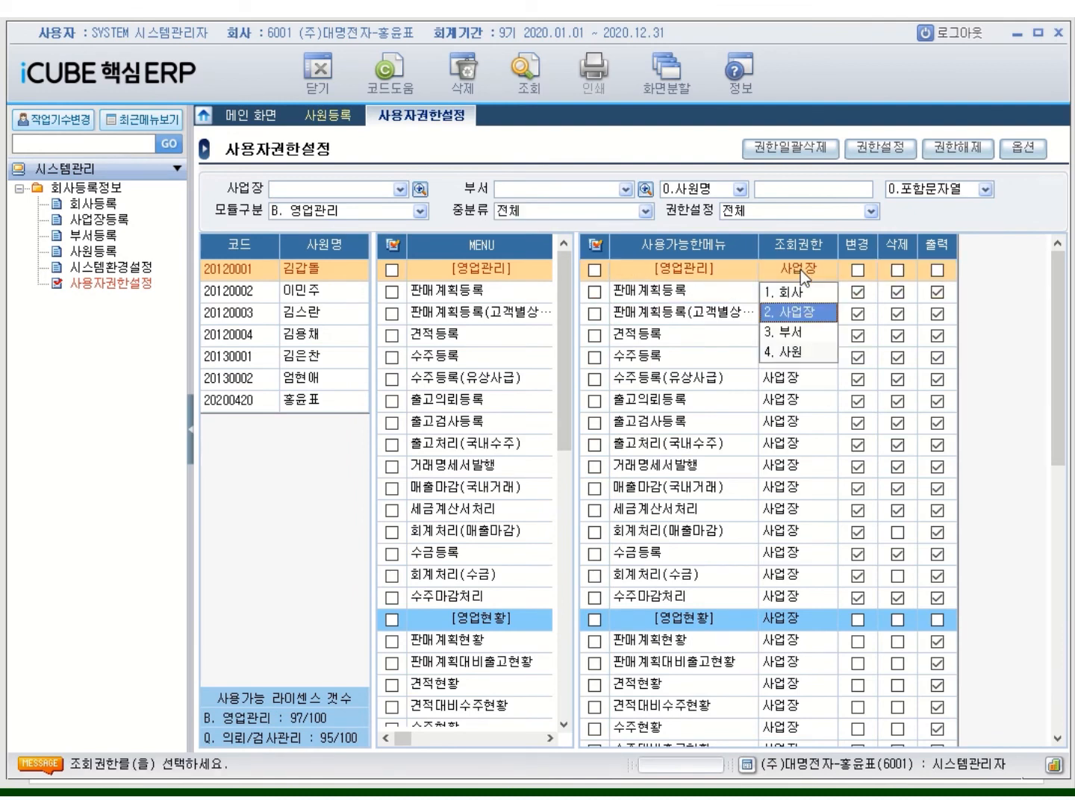
pyautogui.click(791, 291)
pyautogui.click(795, 318)
pyautogui.click(791, 339)
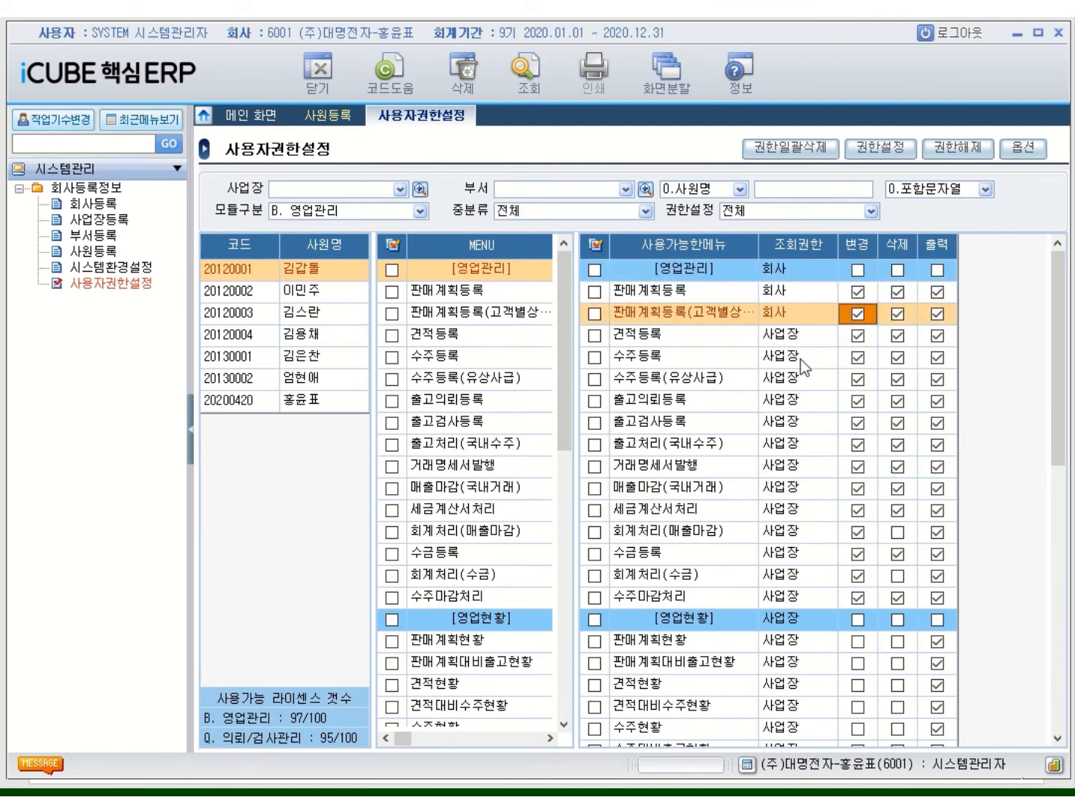
pyautogui.click(792, 339)
pyautogui.click(792, 362)
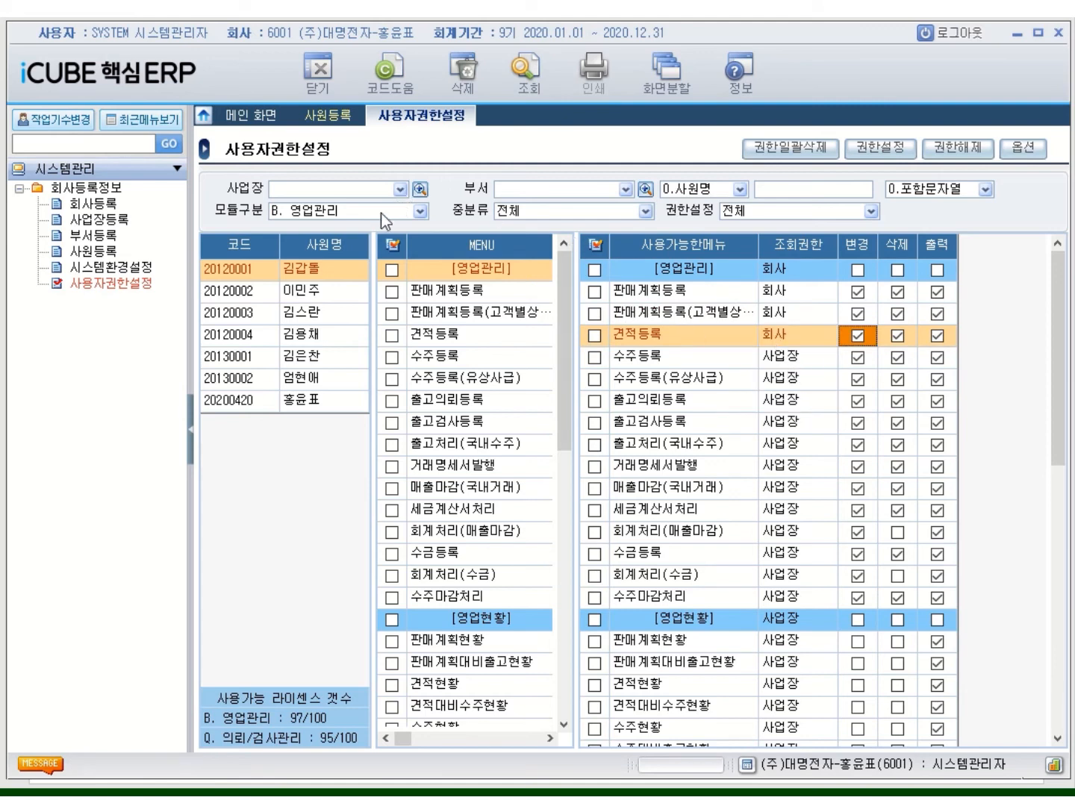
# Tick every granted 영업관리 menu and bring up the 권한일괄삭제 options
pyautogui.click(252, 268)
pyautogui.click(594, 245)
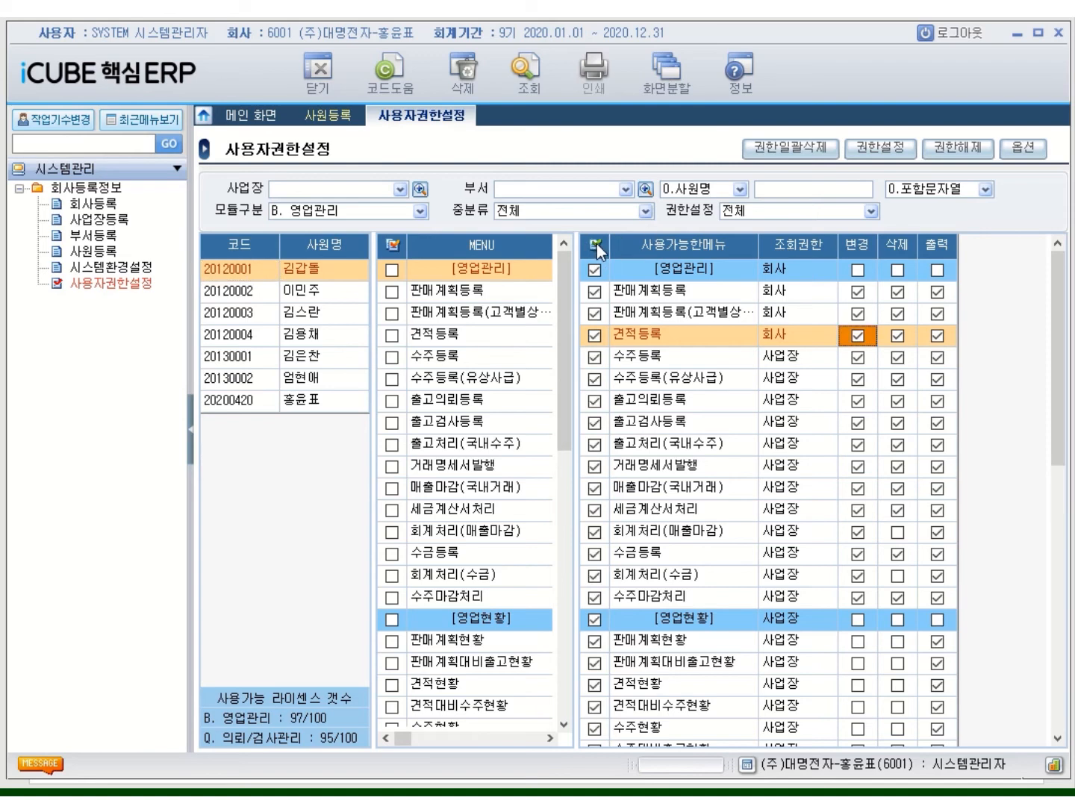
pyautogui.click(780, 152)
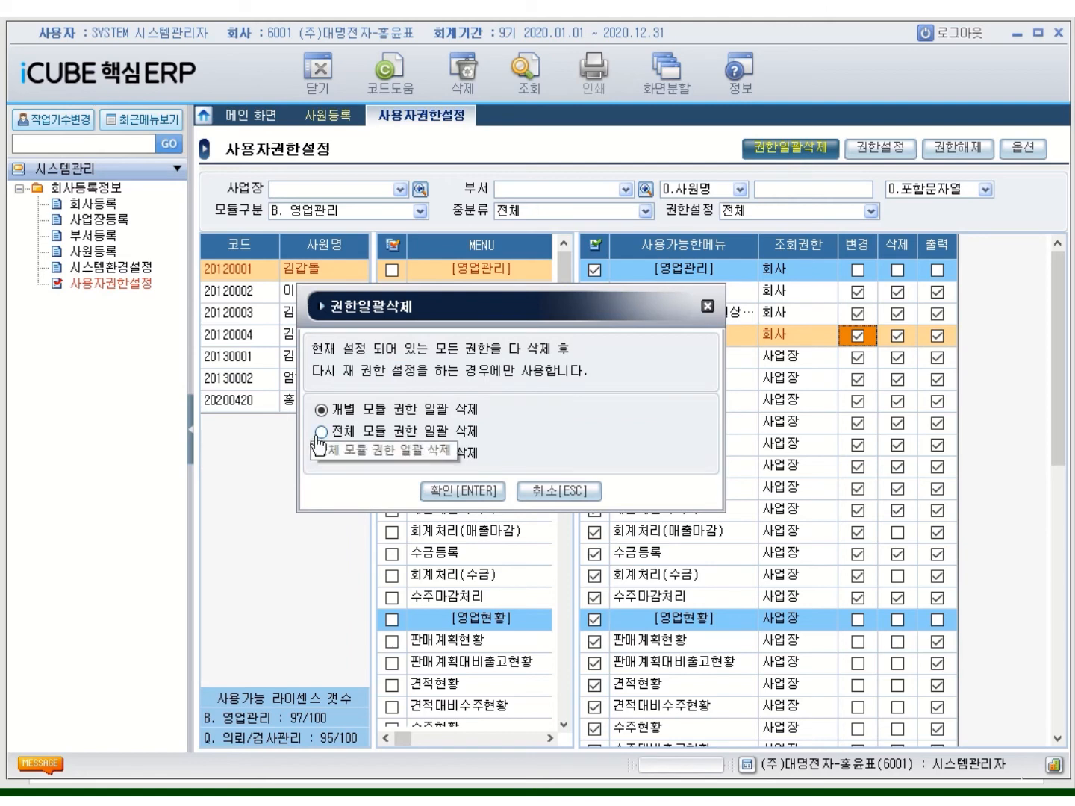
# Choose all-module deletion in 권한일괄삭제, then cancel without deleting anything
pyautogui.click(321, 433)
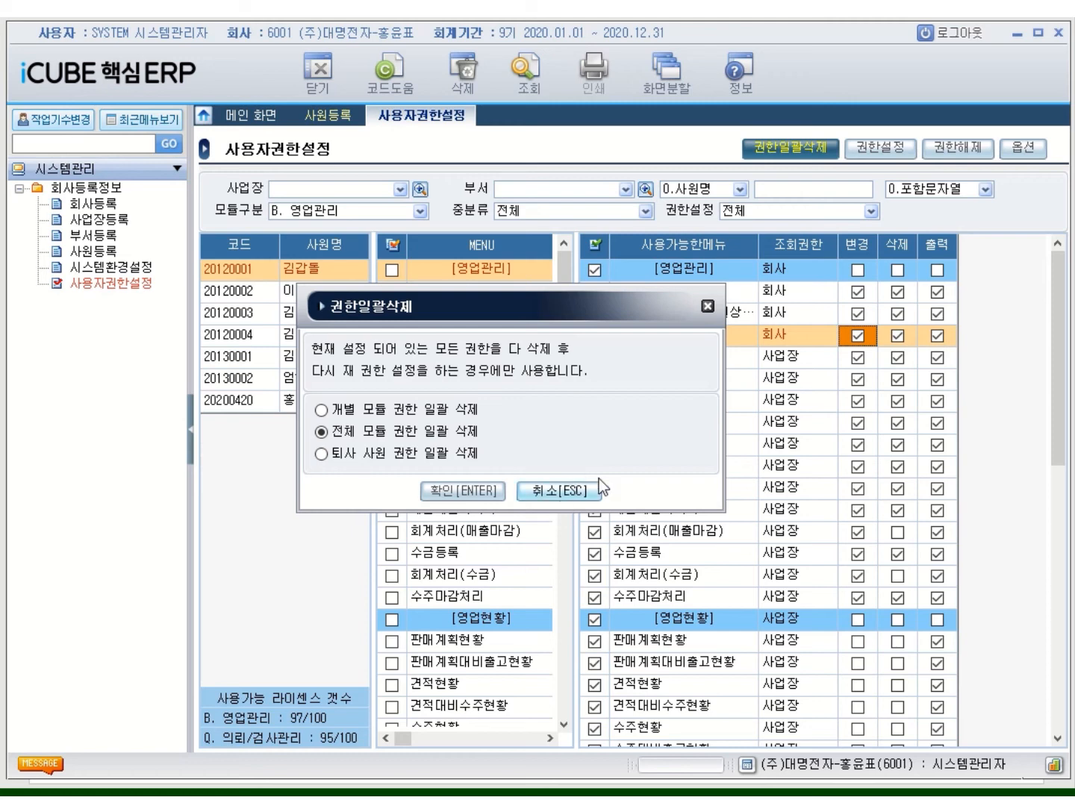
pyautogui.click(707, 307)
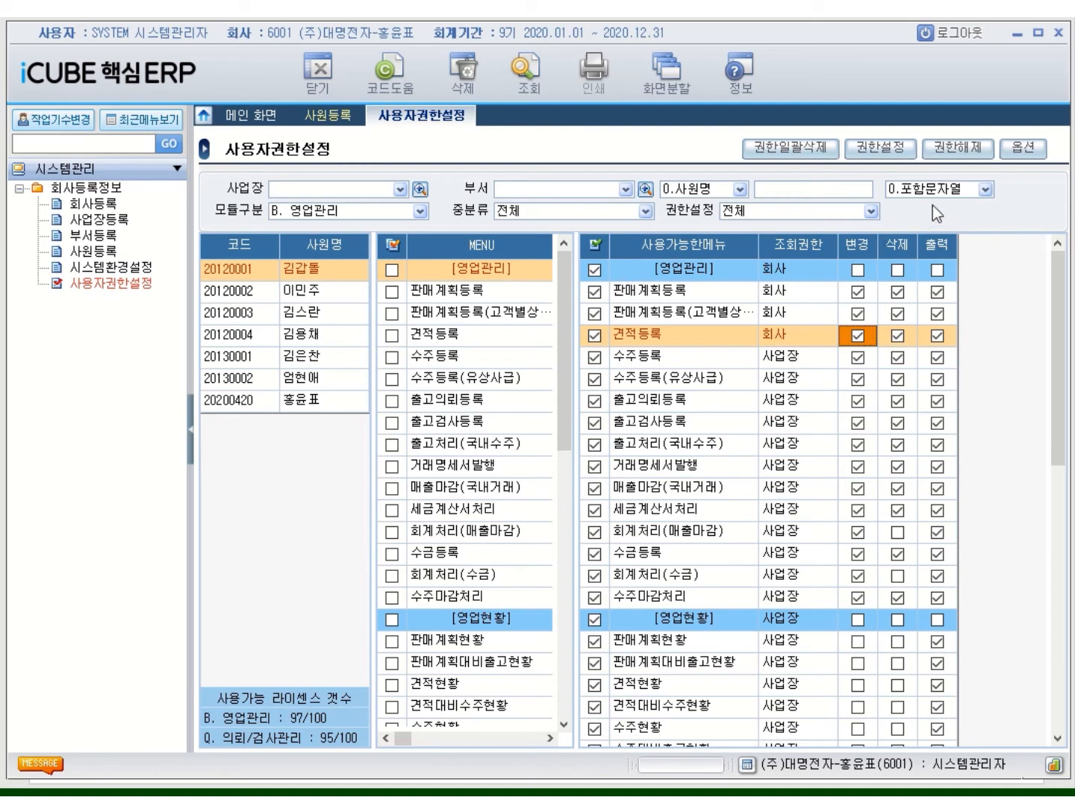
# Revoke the first employee's existing rights, then regrant every B. 영업관리 menu at 회사 level
pyautogui.click(957, 147)
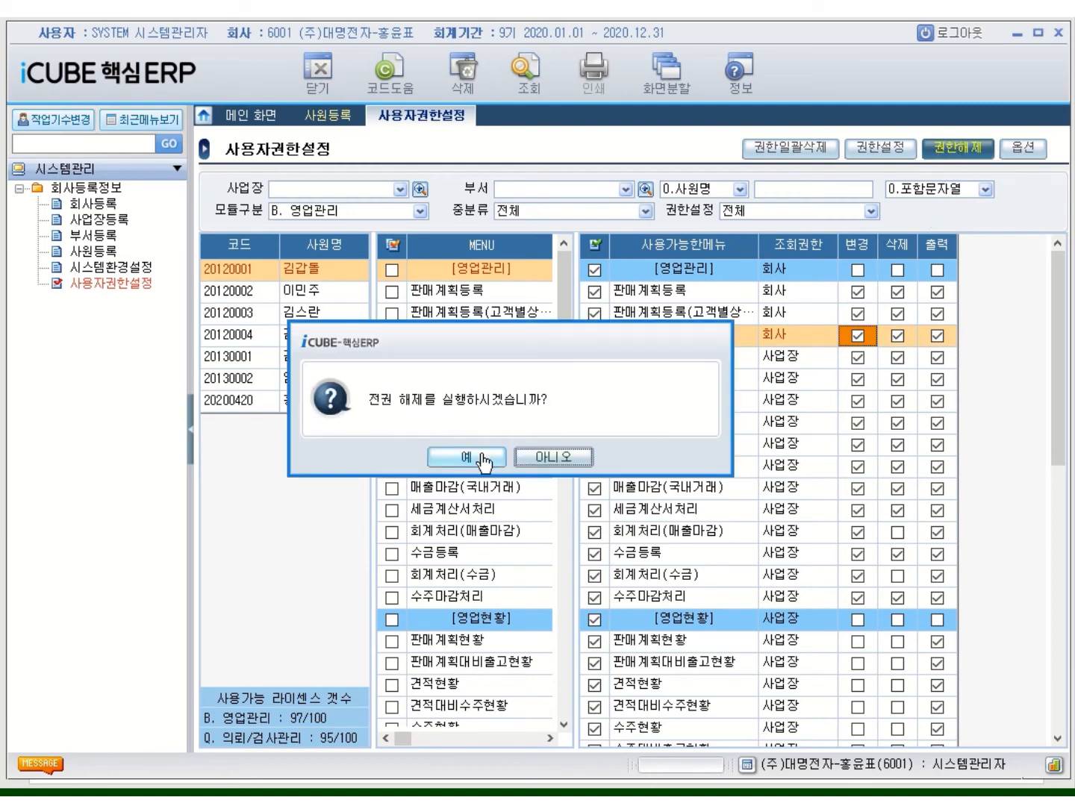
pyautogui.click(481, 457)
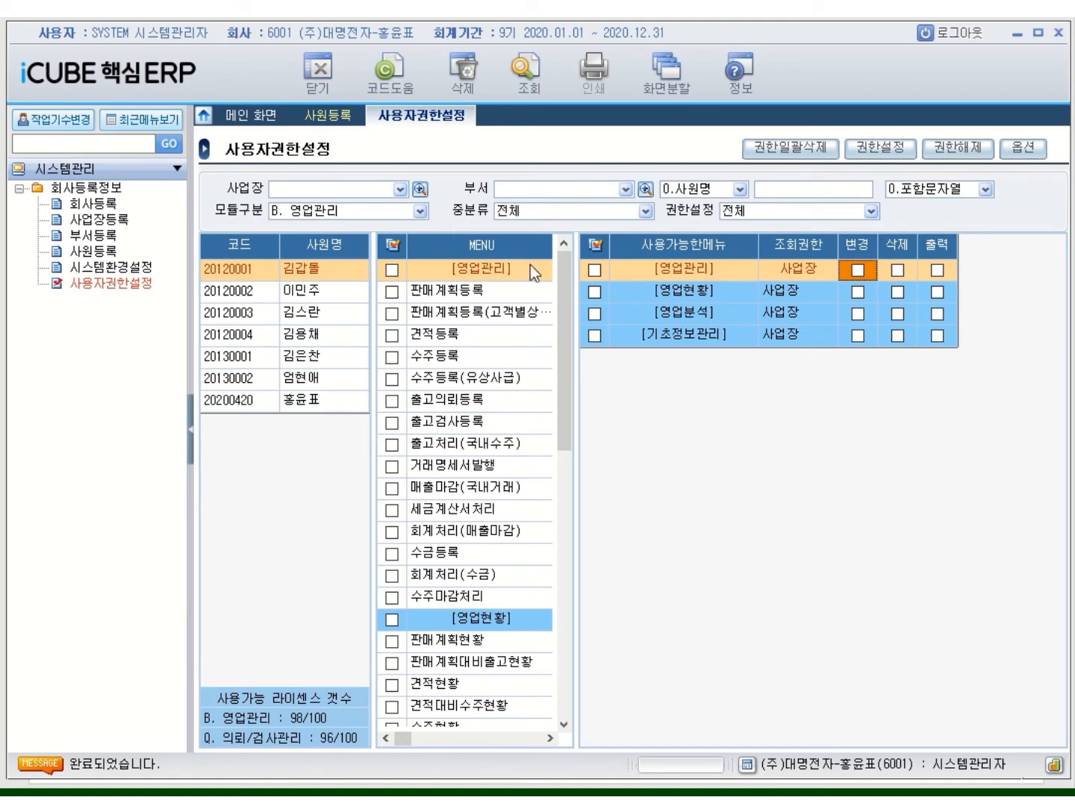
pyautogui.click(419, 211)
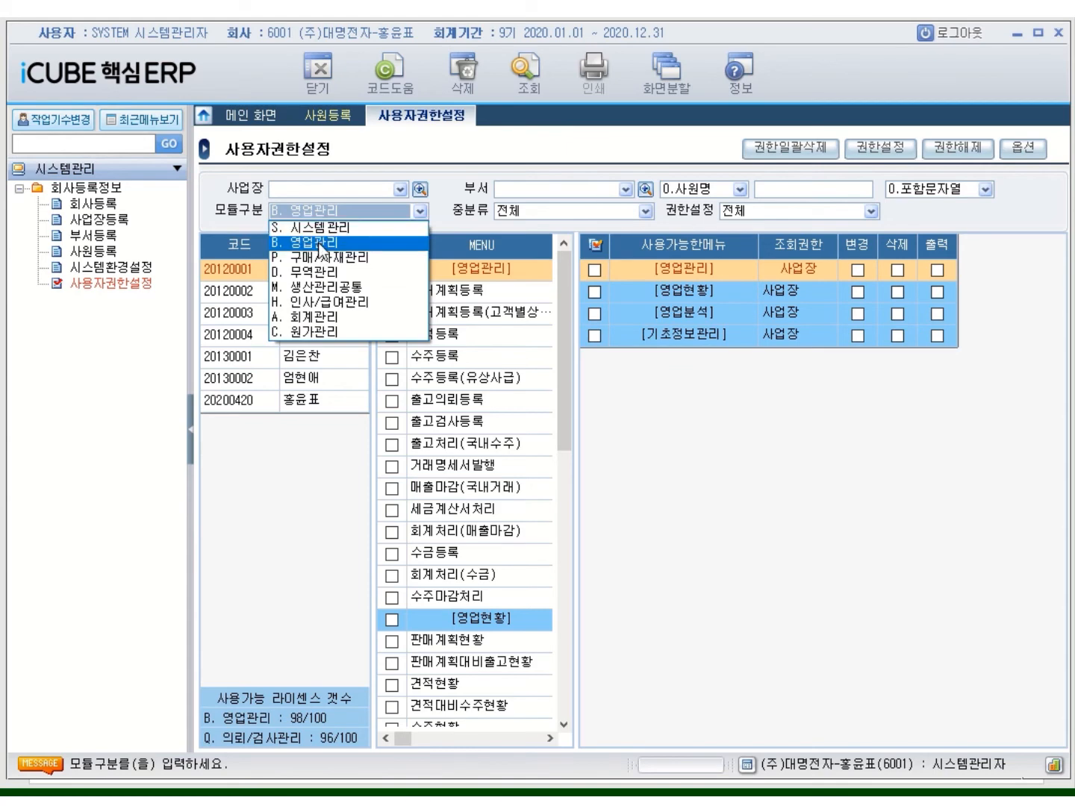
pyautogui.click(319, 243)
pyautogui.click(395, 244)
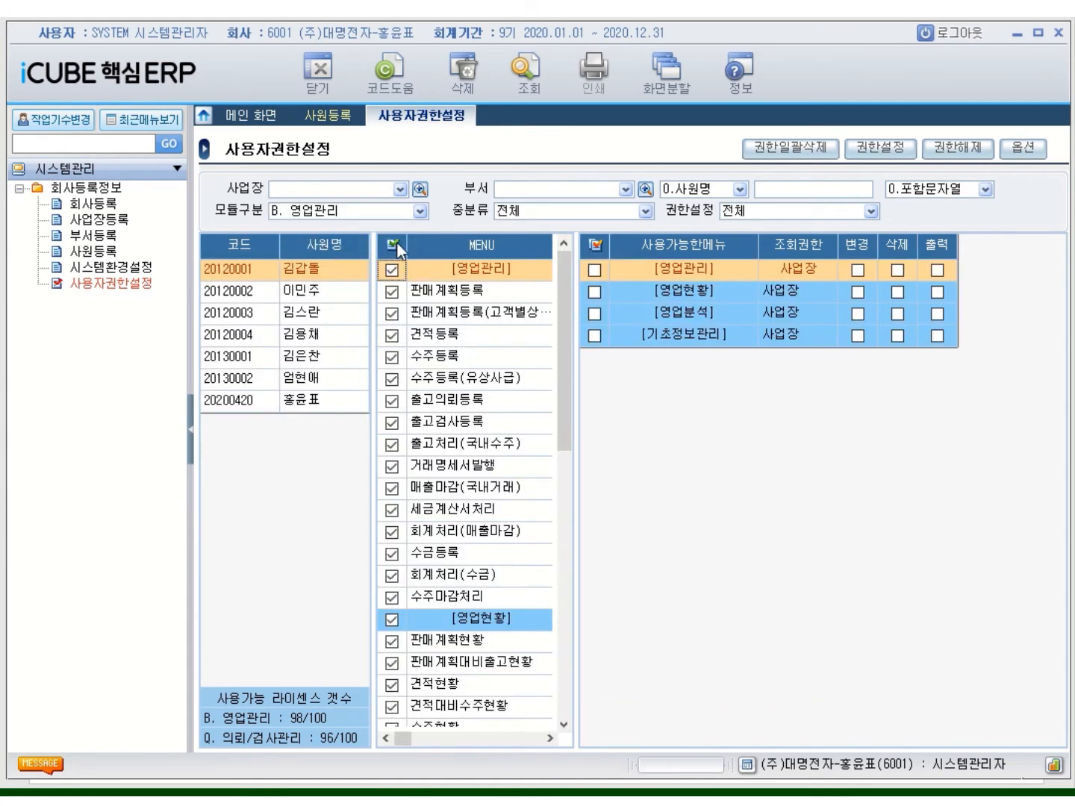
pyautogui.click(881, 148)
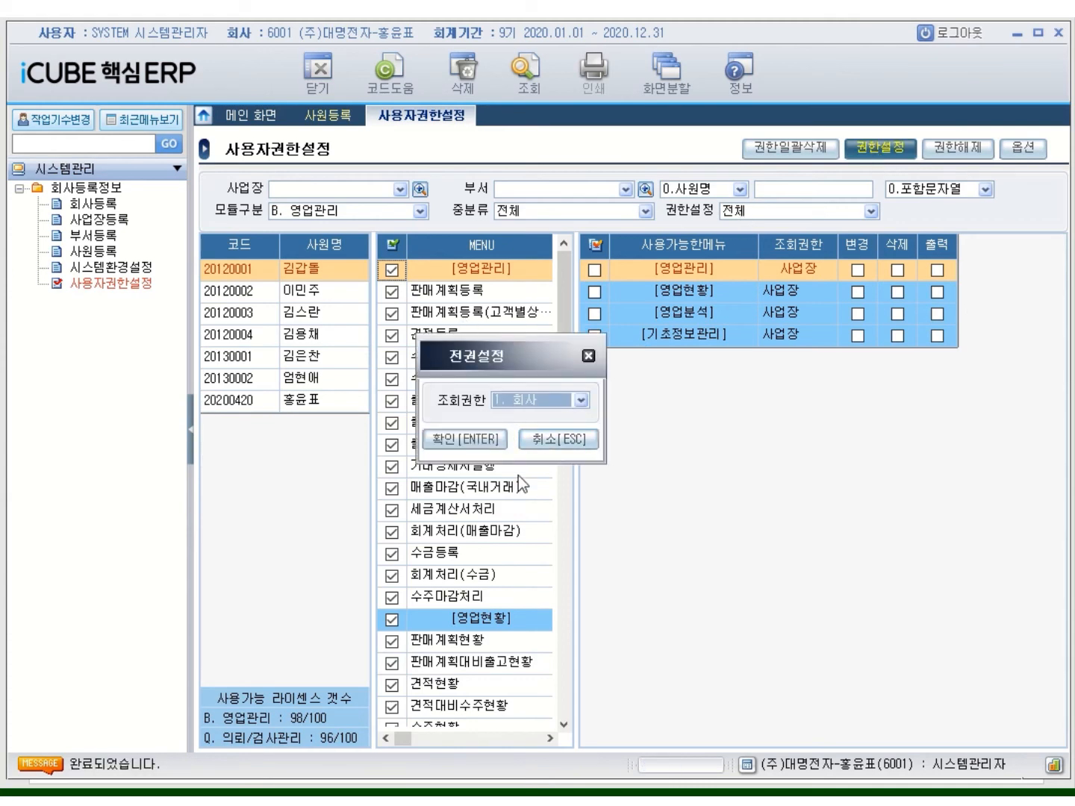
pyautogui.click(471, 442)
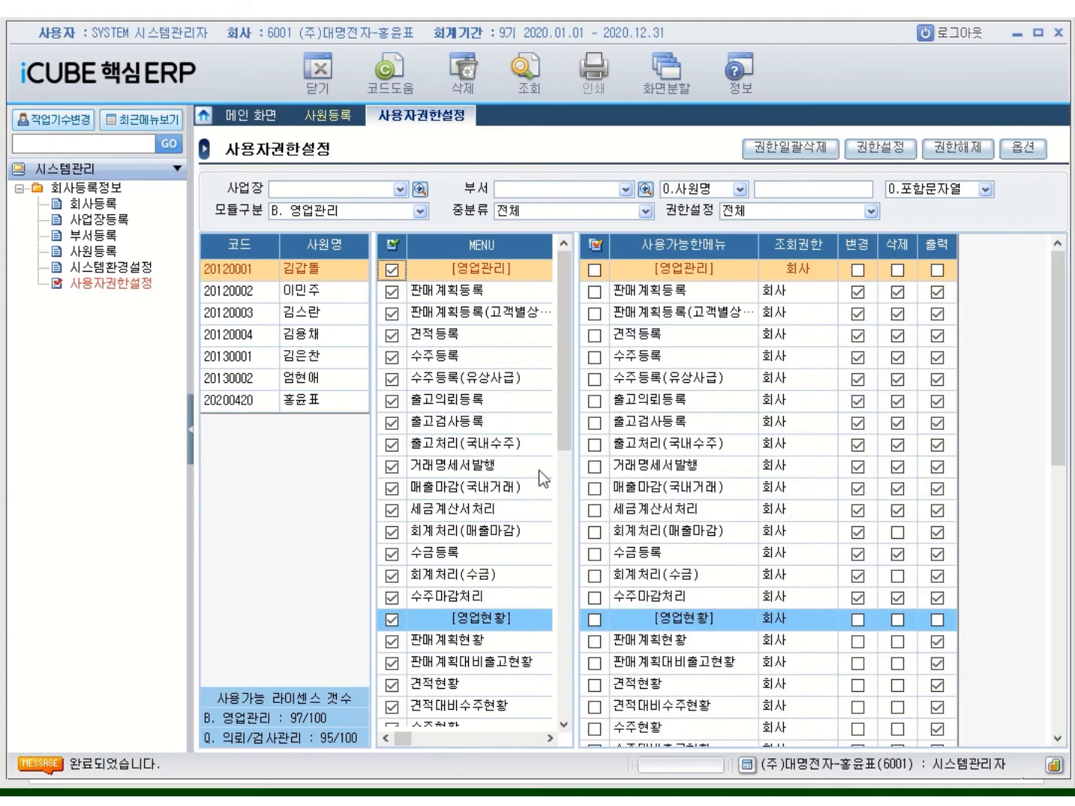
pyautogui.click(420, 211)
# Grant 회사-level rights to all menus in 구매/자재관리, 무역관리 and 생산관리공통
pyautogui.click(368, 259)
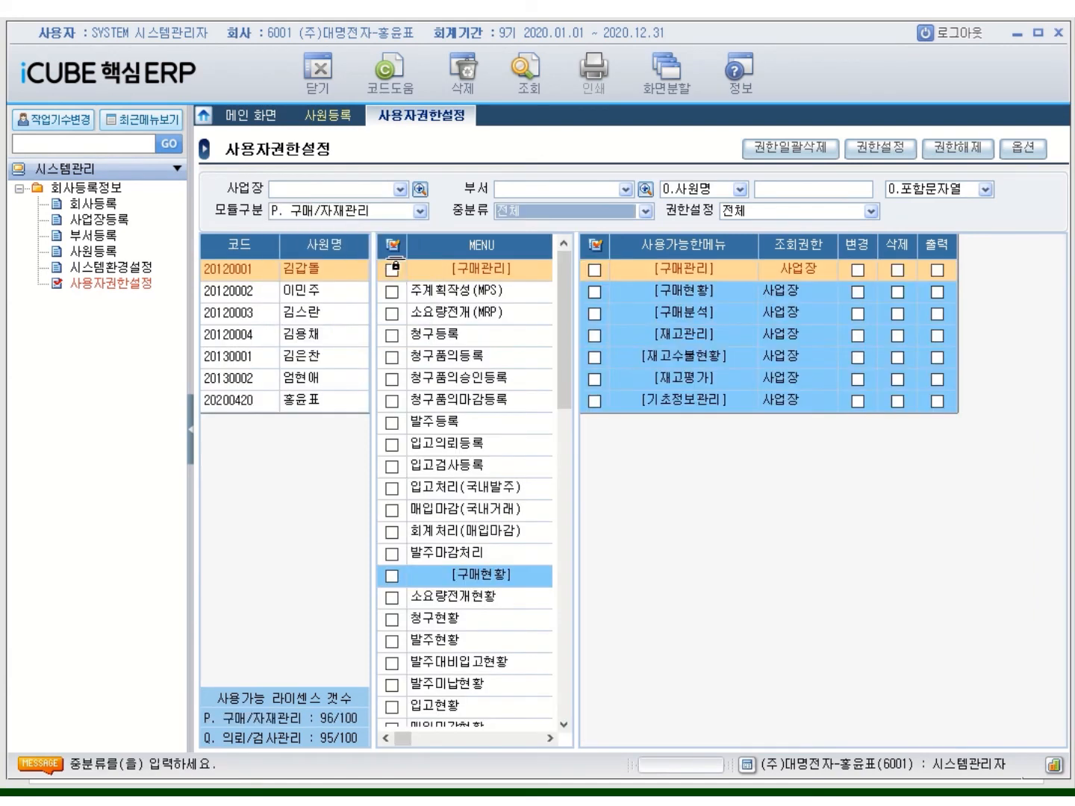
pyautogui.click(880, 147)
pyautogui.click(468, 440)
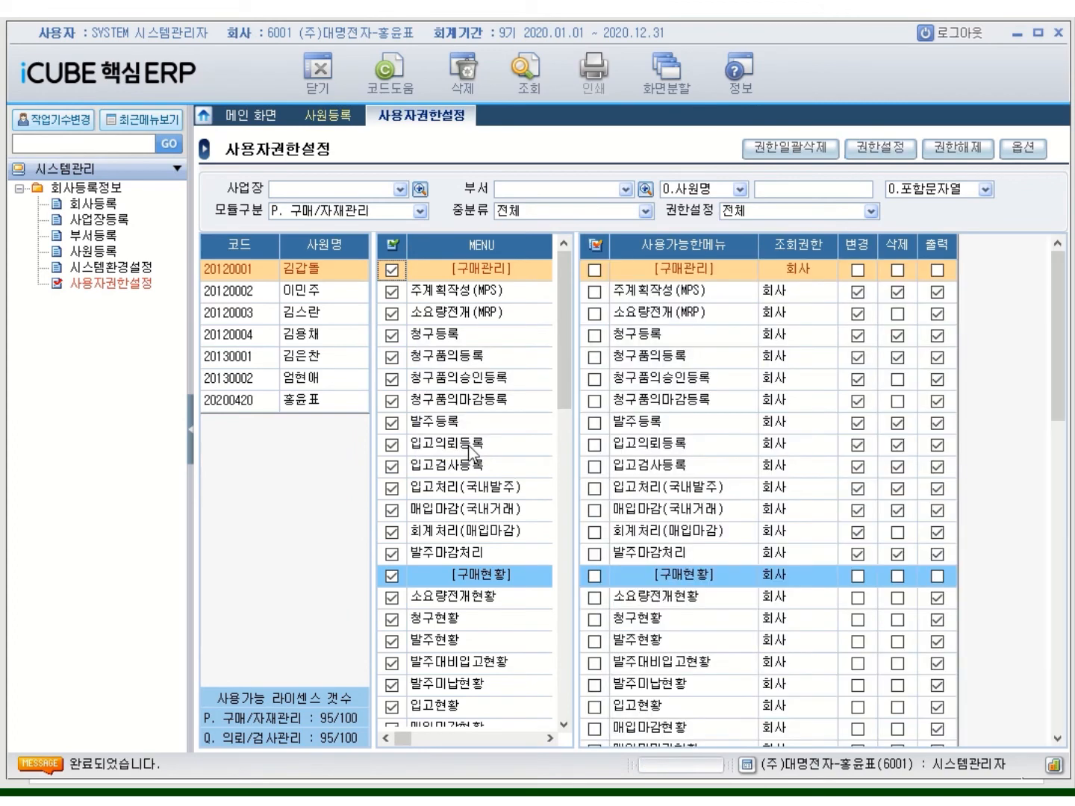
pyautogui.click(420, 212)
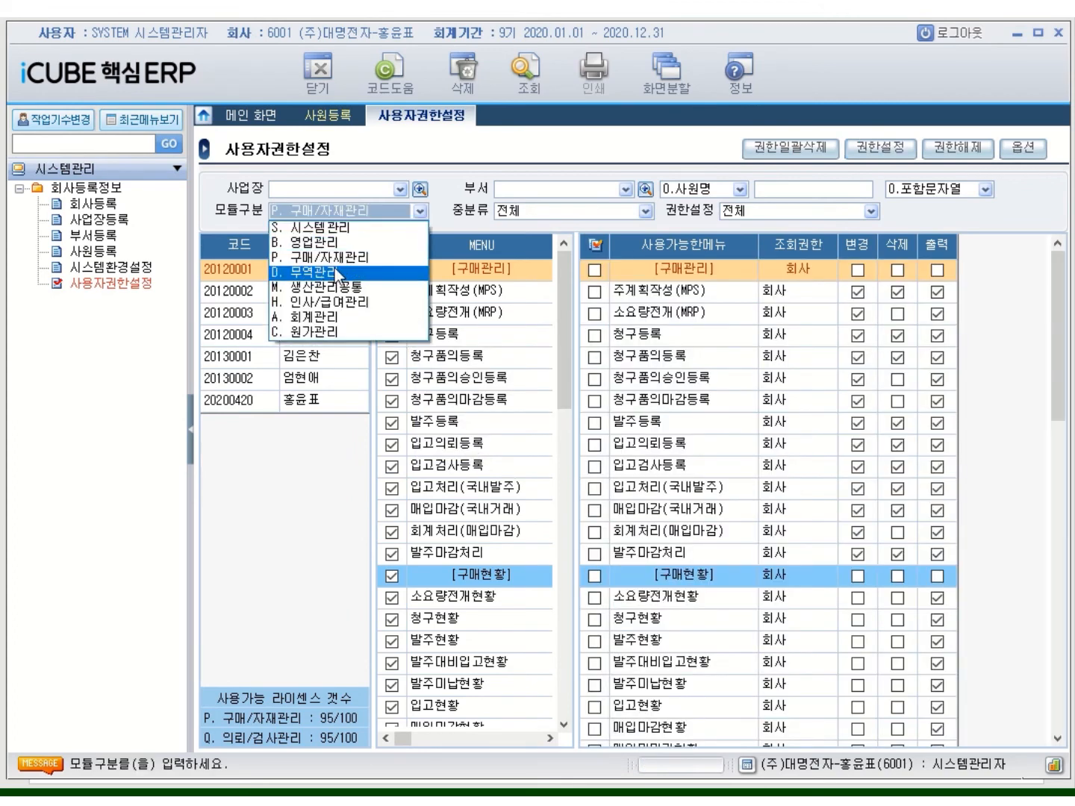
pyautogui.click(334, 270)
pyautogui.click(397, 248)
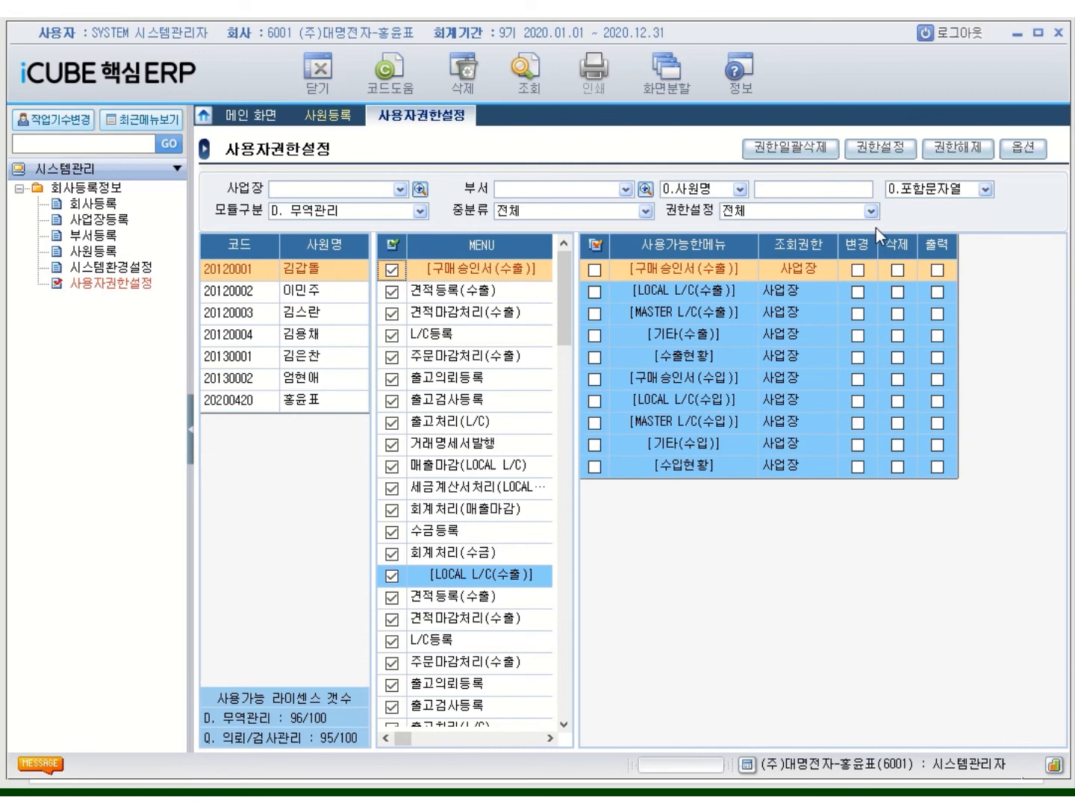
pyautogui.click(880, 147)
pyautogui.click(447, 440)
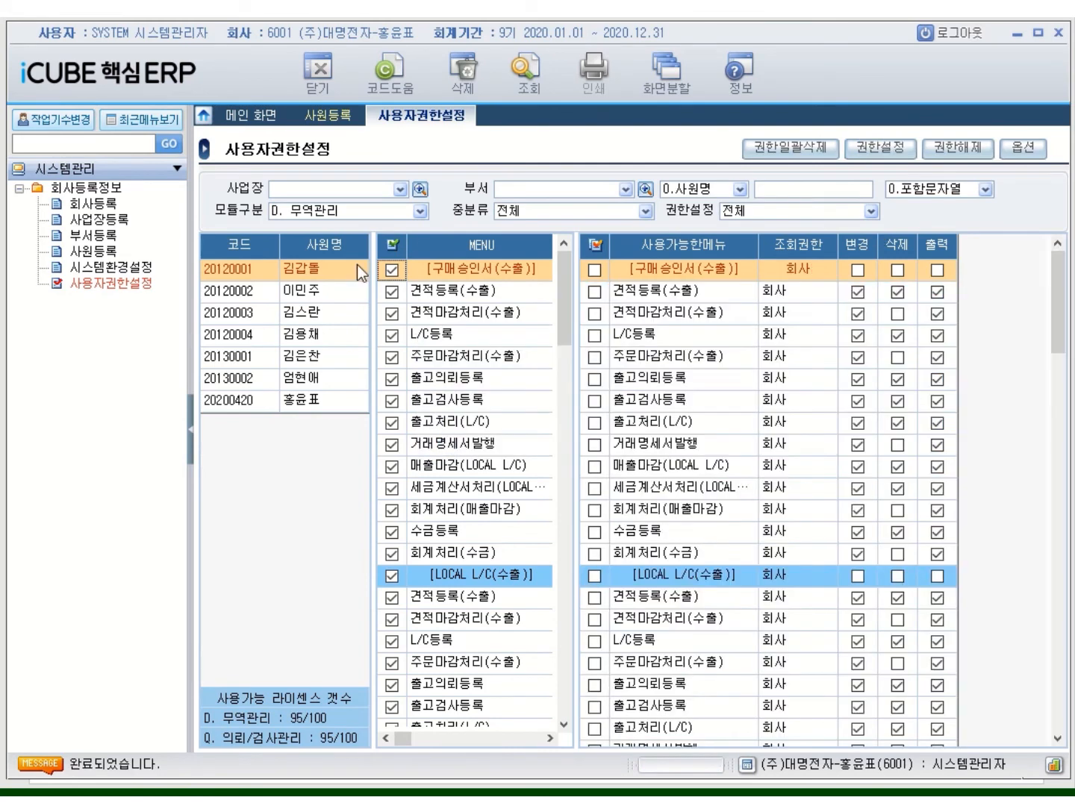
pyautogui.click(417, 216)
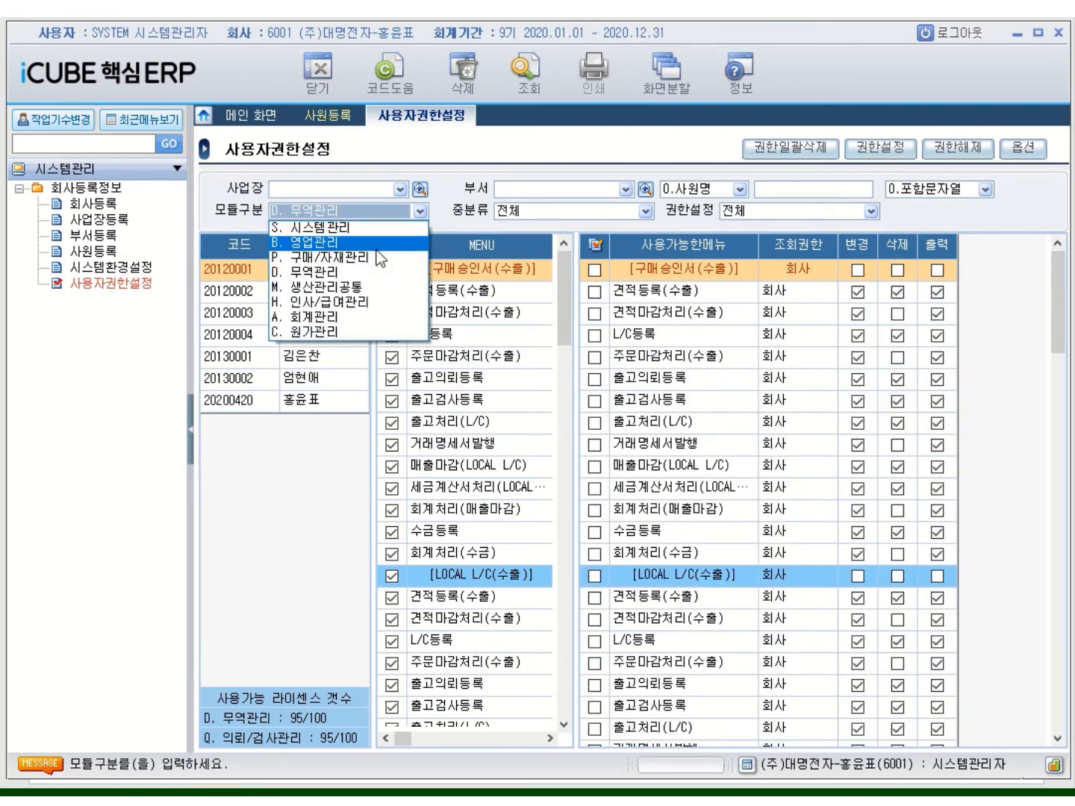
pyautogui.click(327, 290)
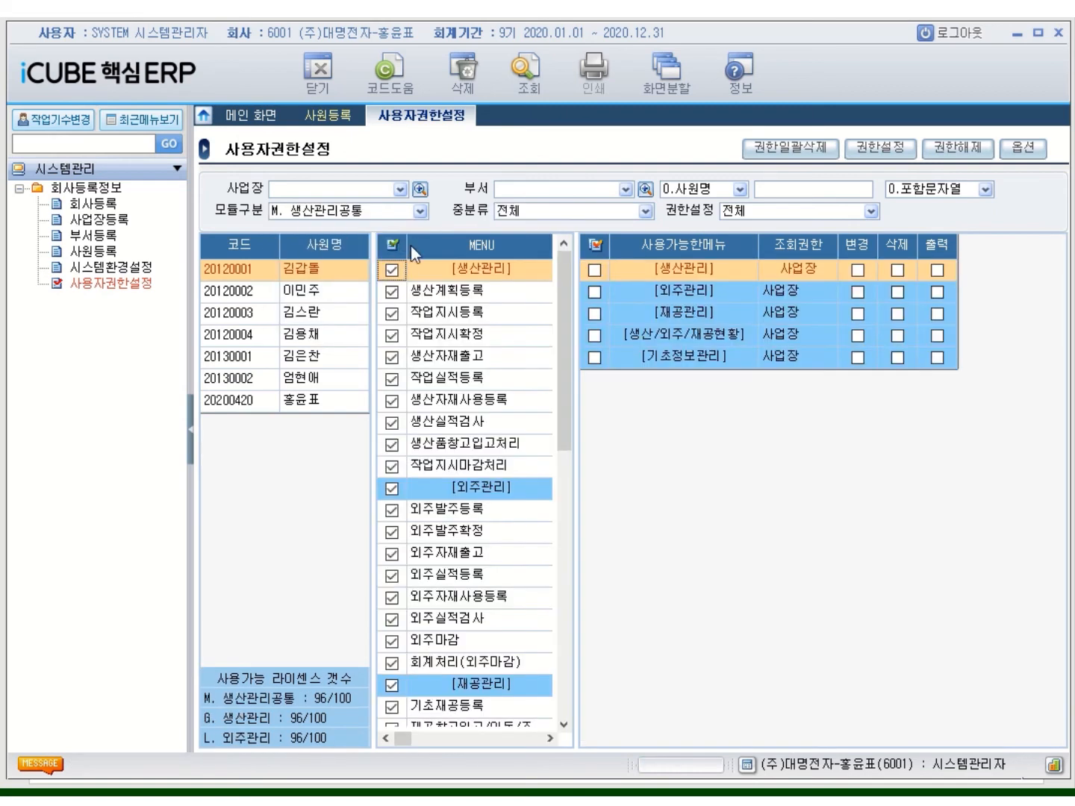
pyautogui.click(872, 148)
pyautogui.click(470, 440)
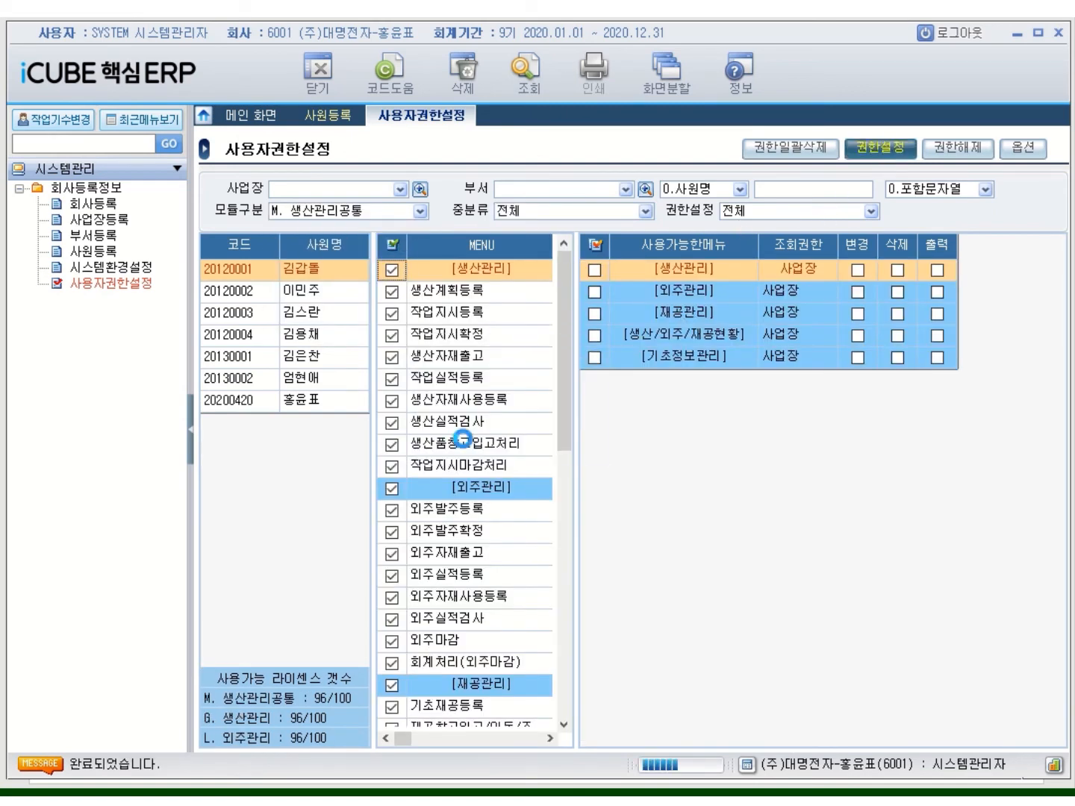
# Grant 회사-level rights to all menus in 인사/급여관리, 회계관리 and 원가관리
pyautogui.click(420, 215)
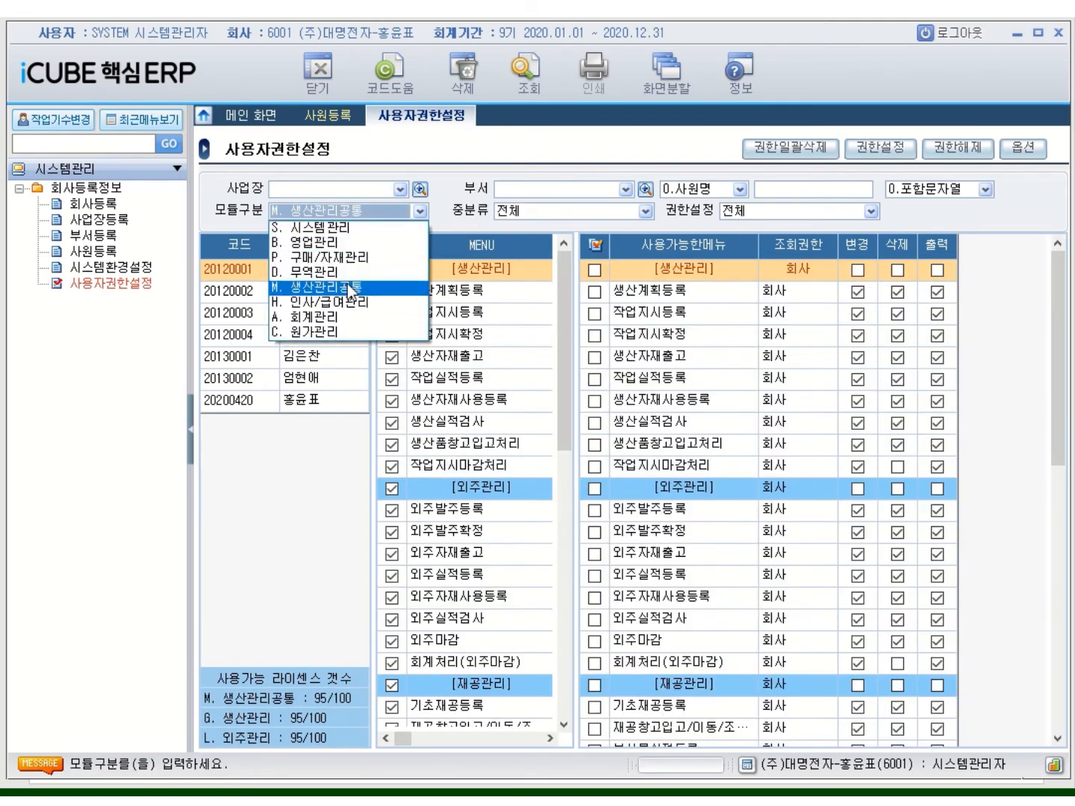
pyautogui.click(340, 301)
pyautogui.click(395, 246)
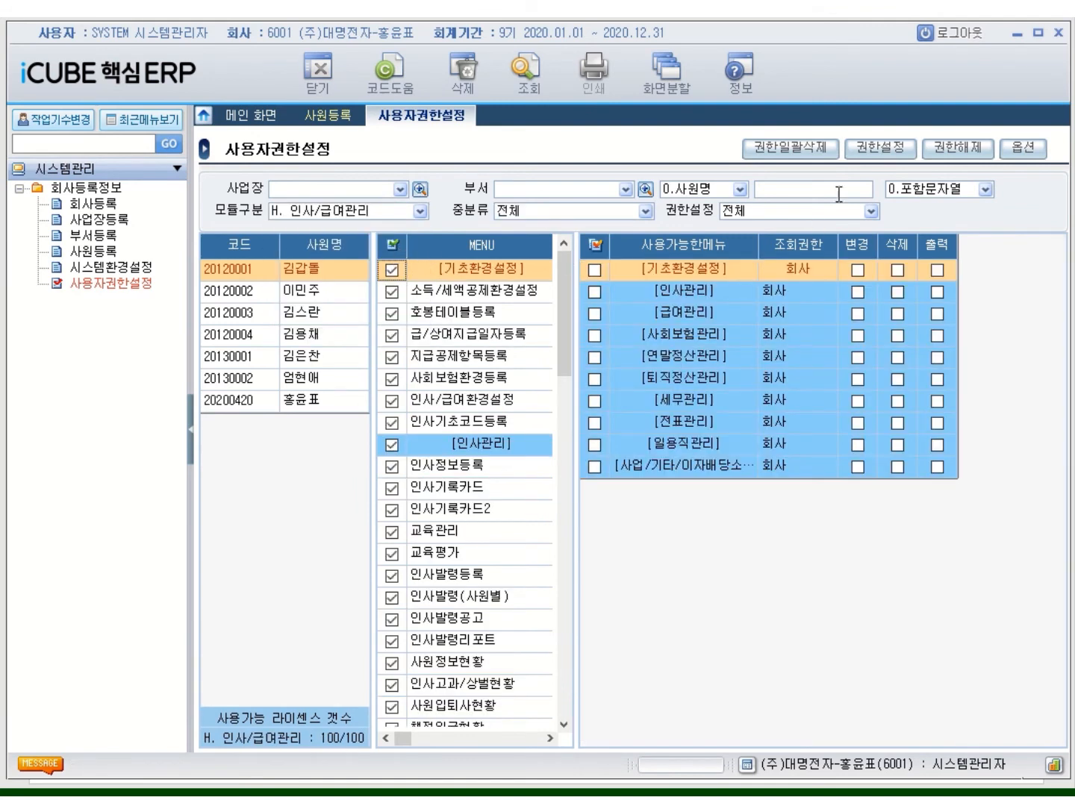
pyautogui.click(880, 148)
pyautogui.click(472, 439)
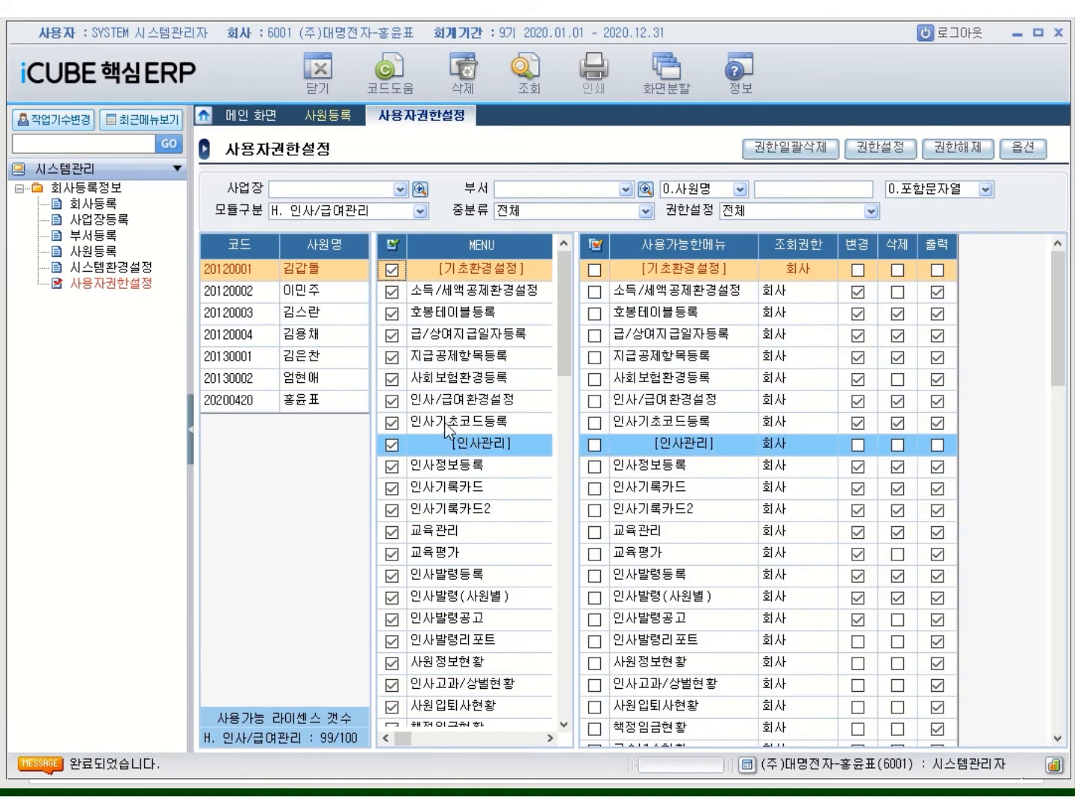
pyautogui.click(420, 212)
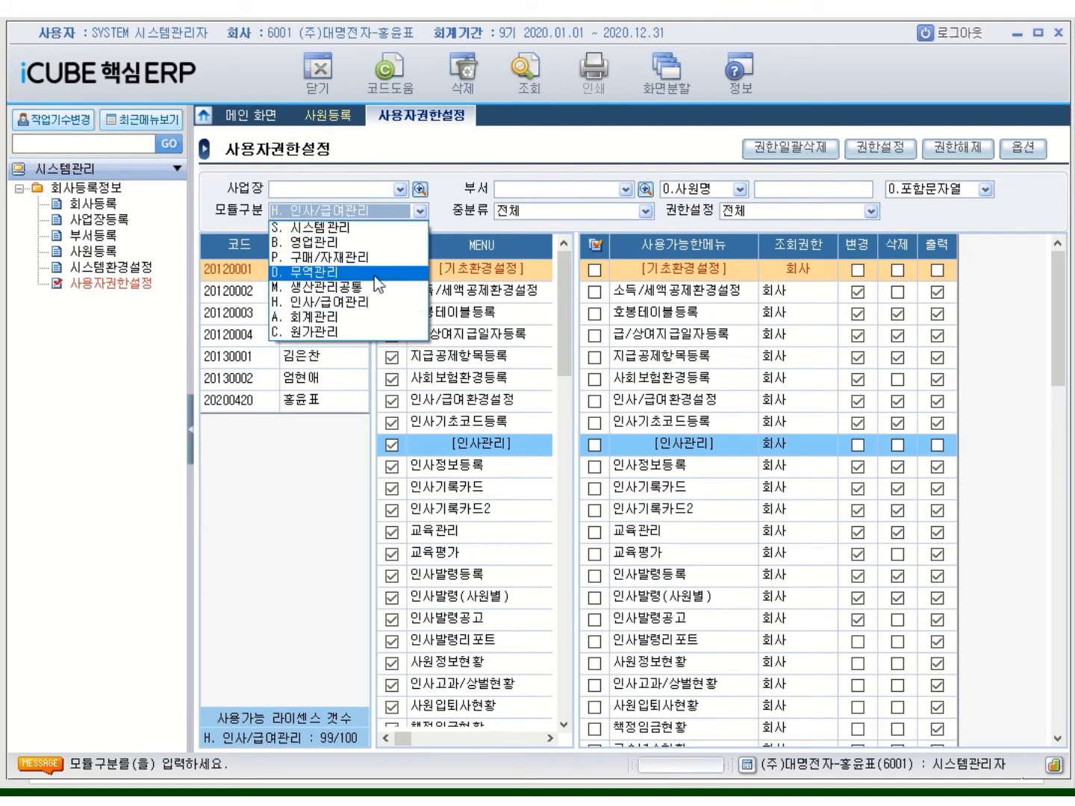
pyautogui.click(373, 326)
pyautogui.click(394, 245)
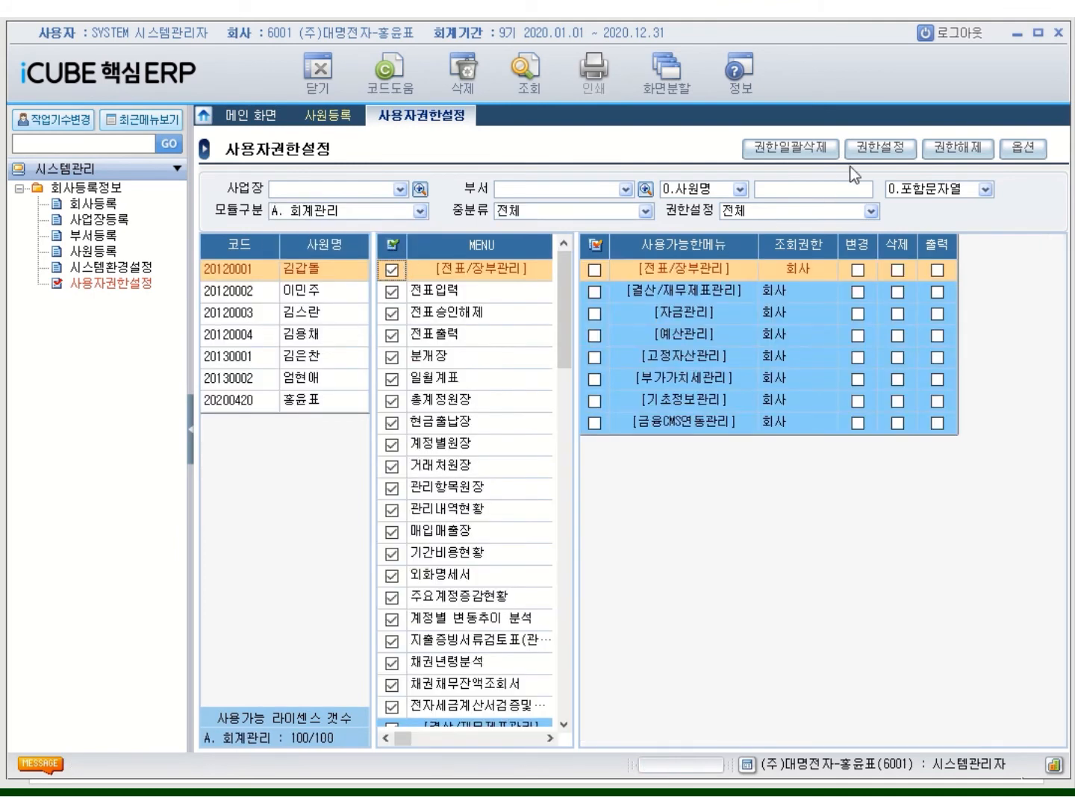
pyautogui.click(866, 148)
pyautogui.click(498, 442)
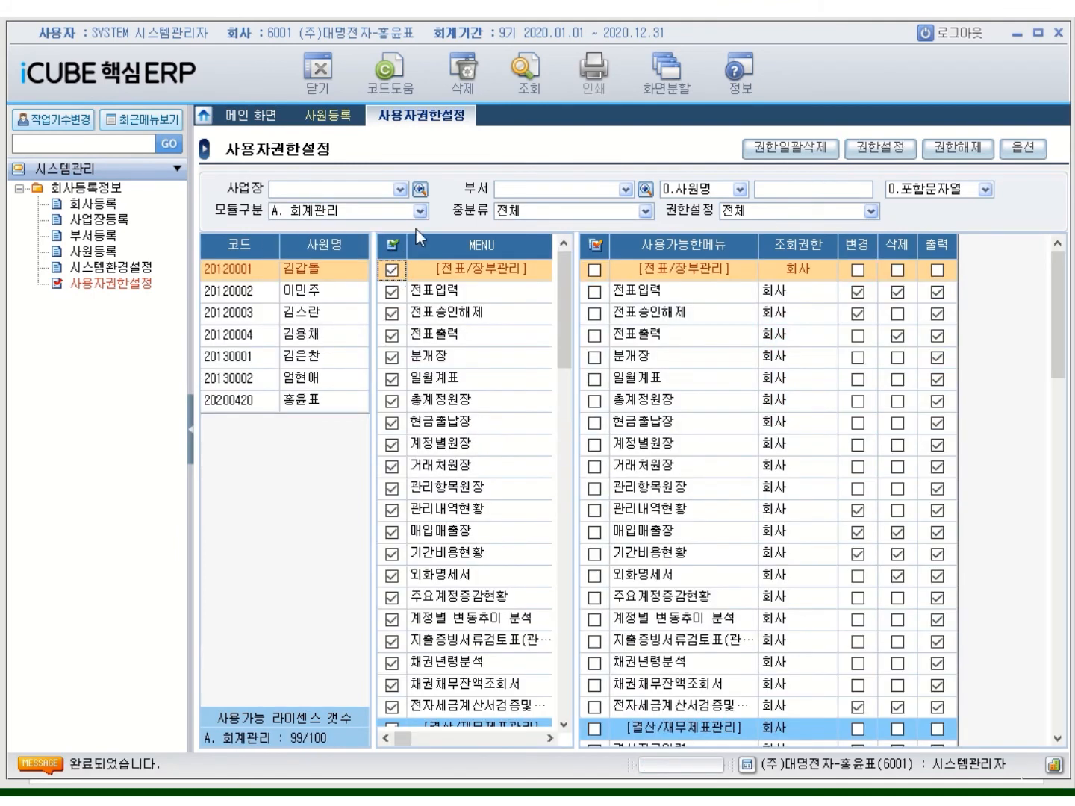
pyautogui.click(420, 212)
pyautogui.click(344, 332)
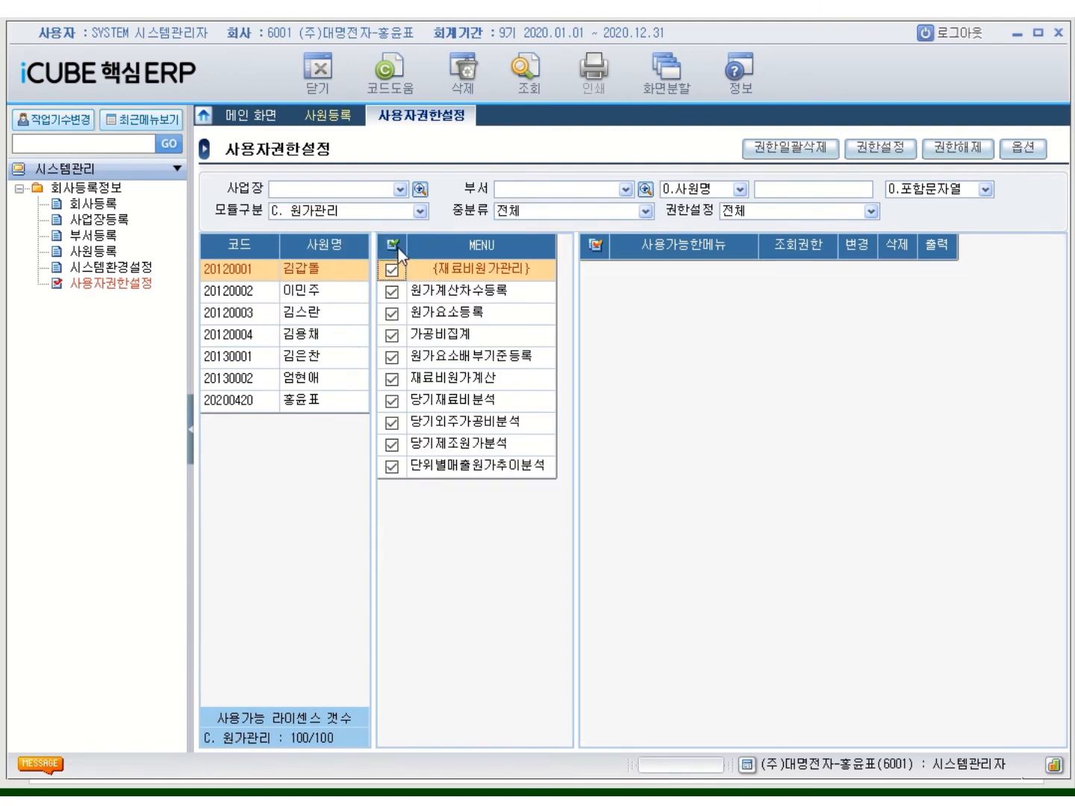
pyautogui.click(870, 150)
pyautogui.click(502, 440)
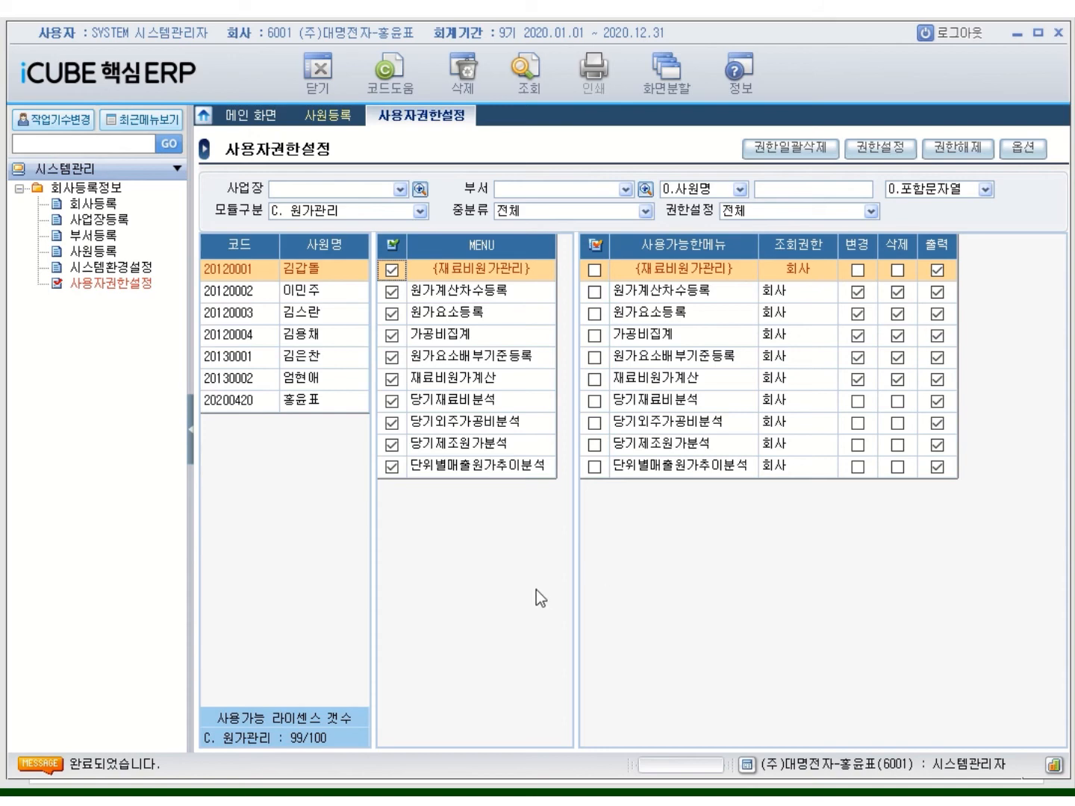
# Copy the first employee's permissions and paste them onto the second employee for all modules
pyautogui.click(228, 274)
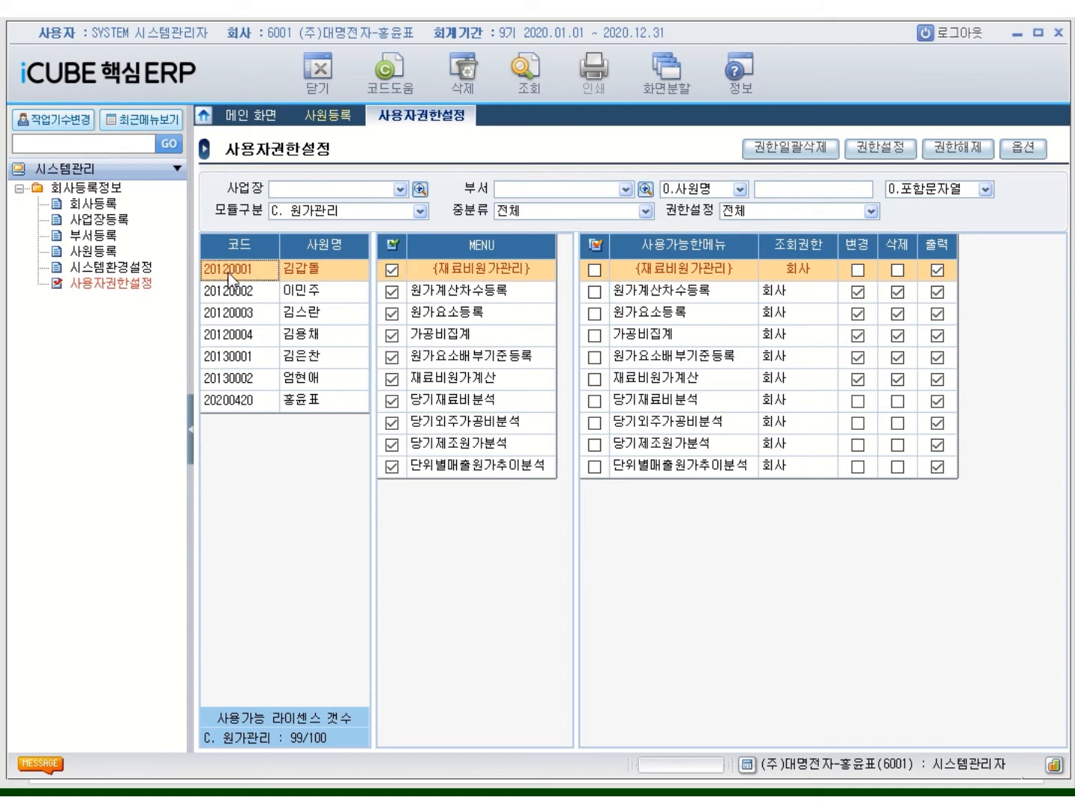
pyautogui.rightClick(228, 277)
pyautogui.click(288, 479)
pyautogui.click(244, 293)
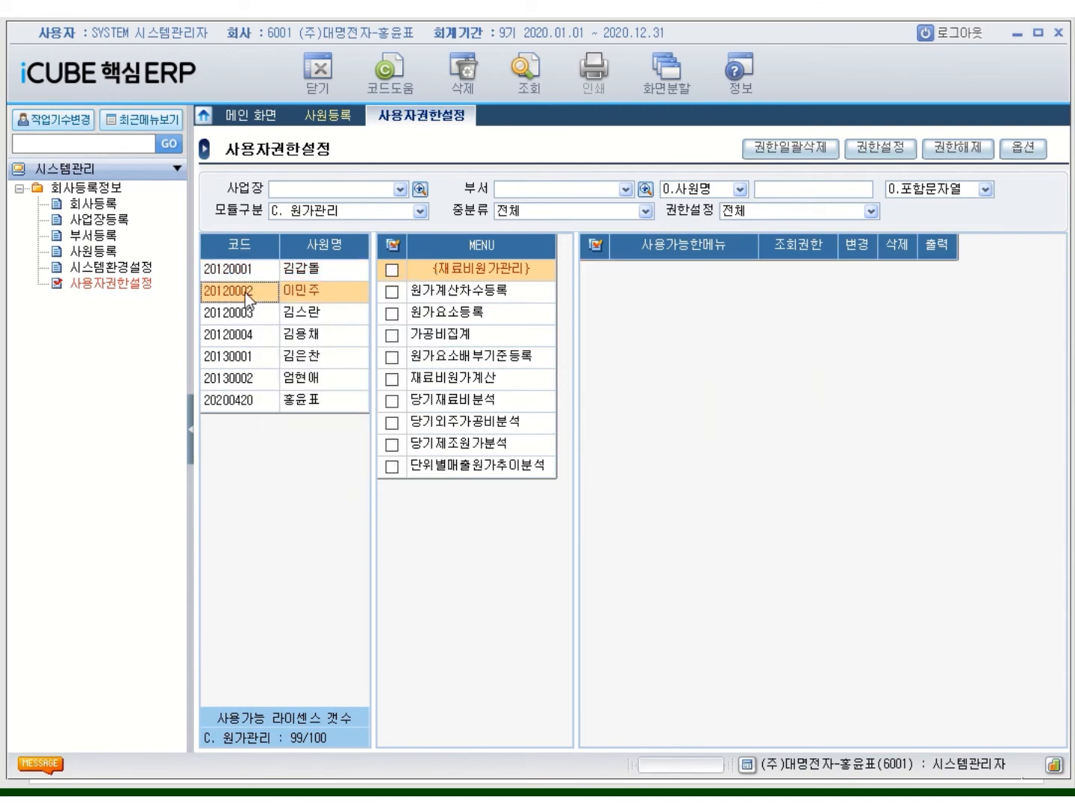
pyautogui.rightClick(245, 293)
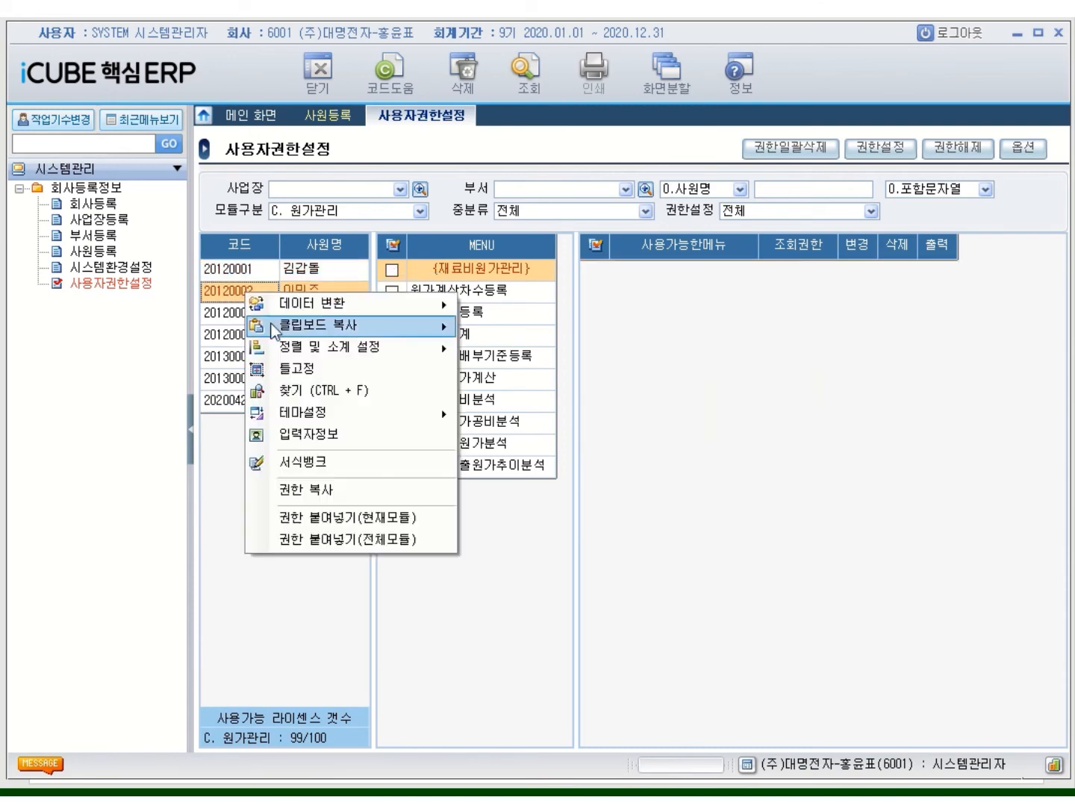
pyautogui.click(364, 544)
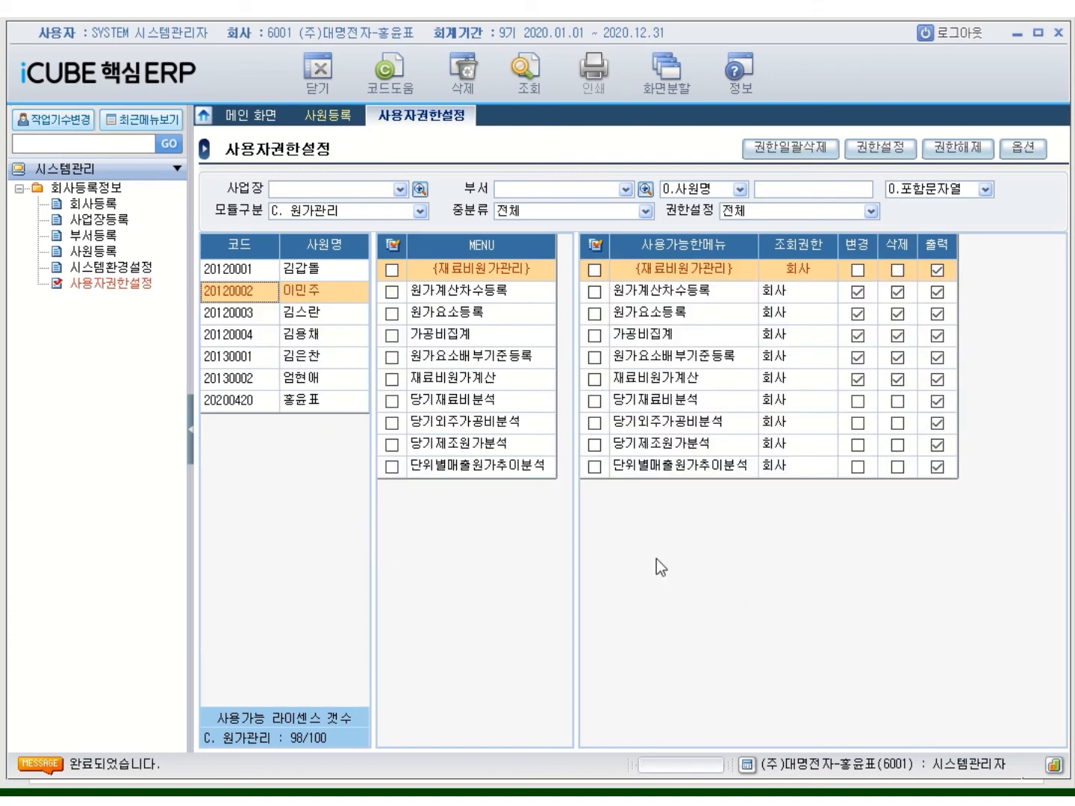
# Grant 회사-level rights to every S. 시스템관리 menu and display the second employee's permissions
pyautogui.click(420, 211)
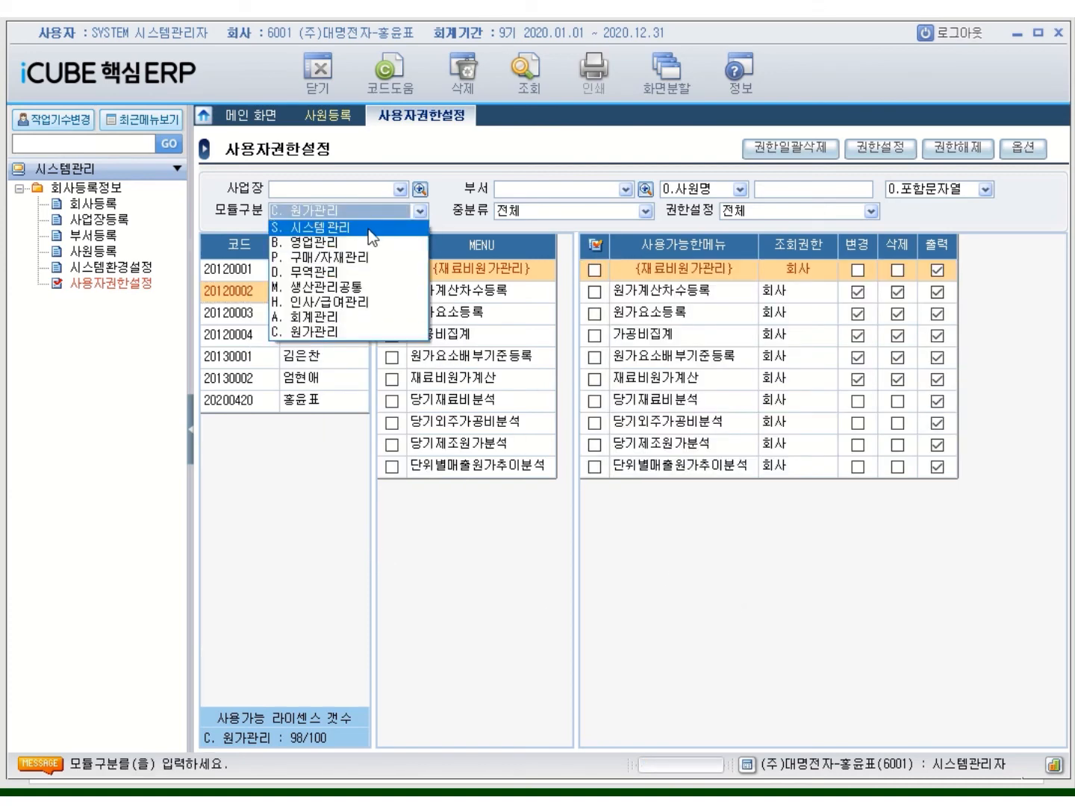
pyautogui.click(373, 230)
pyautogui.click(396, 246)
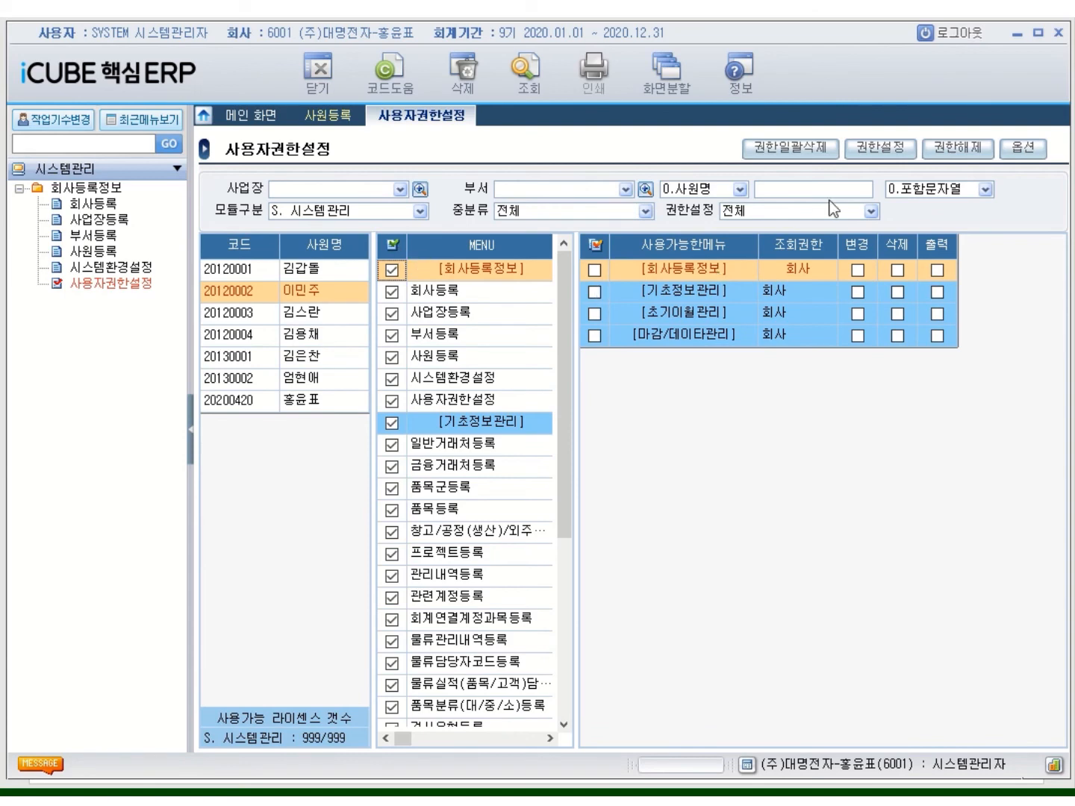
pyautogui.click(884, 148)
pyautogui.click(462, 440)
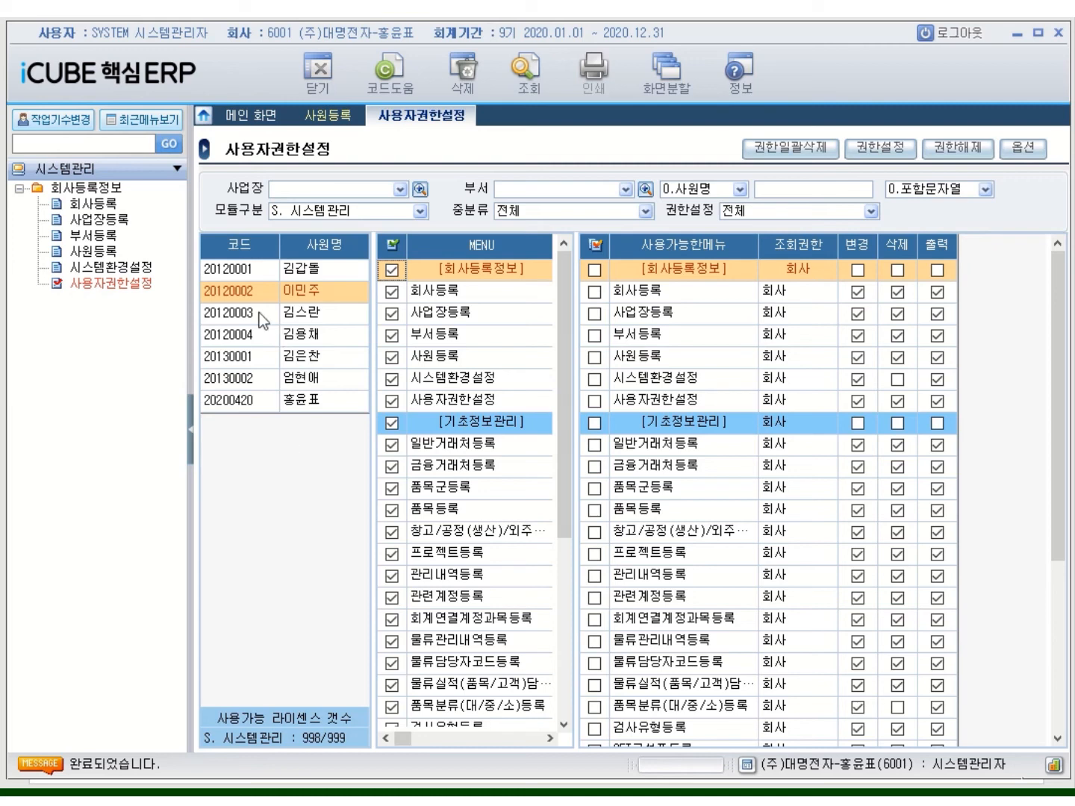
pyautogui.click(240, 295)
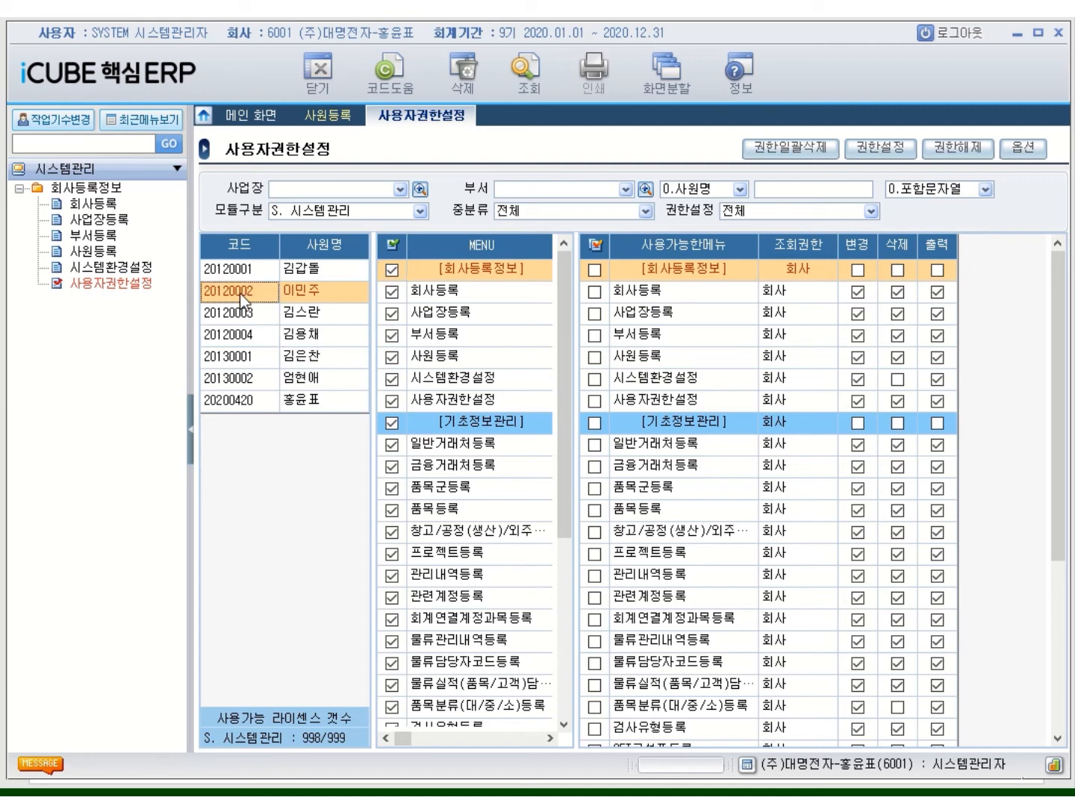
# Copy the second employee's permissions and paste them onto the last listed employee, all modules
pyautogui.rightClick(241, 296)
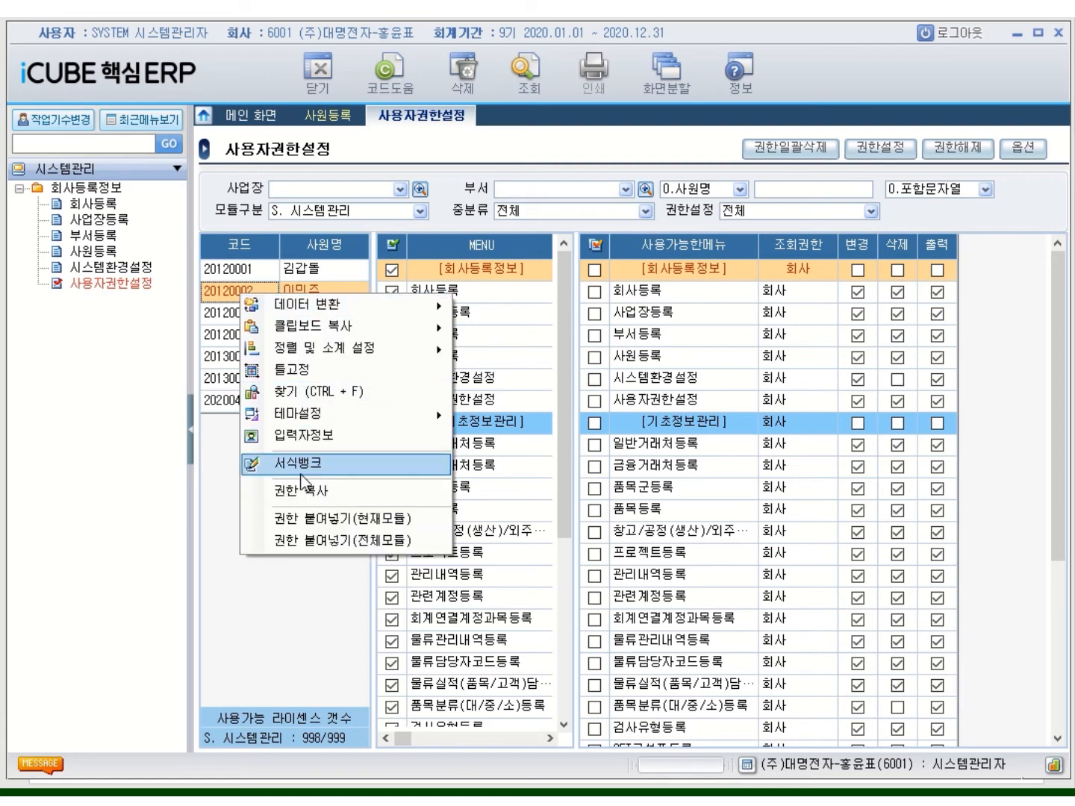
pyautogui.click(321, 494)
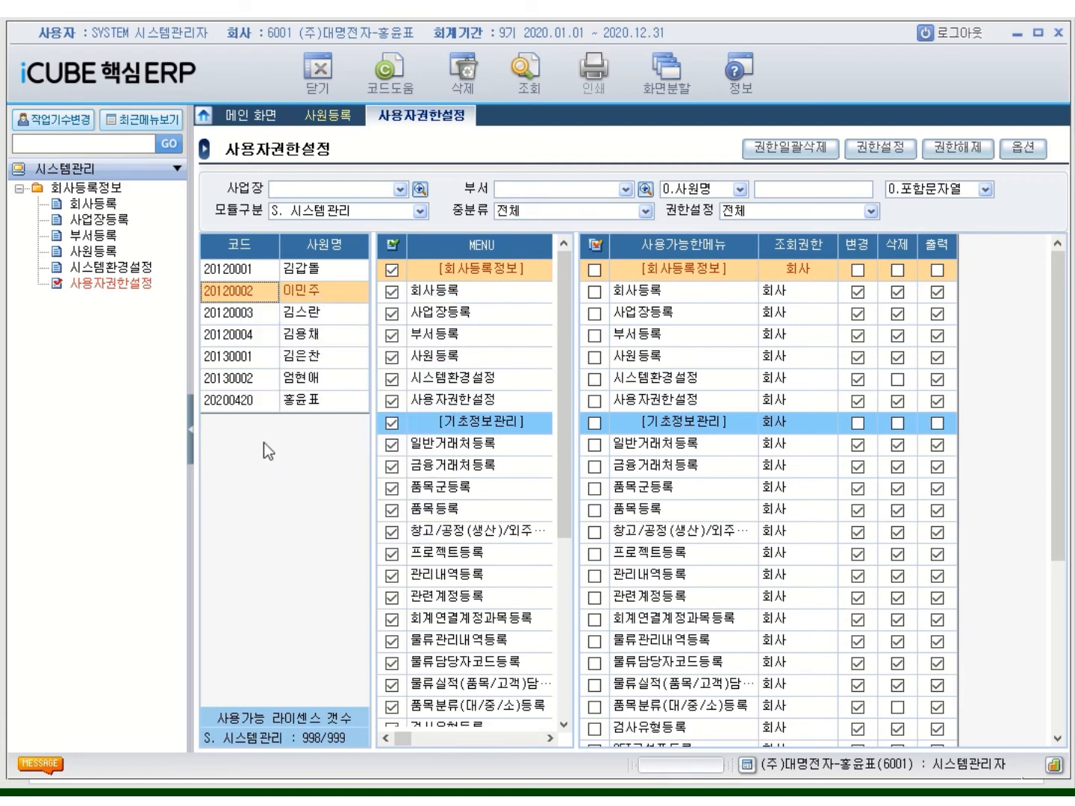
pyautogui.click(257, 408)
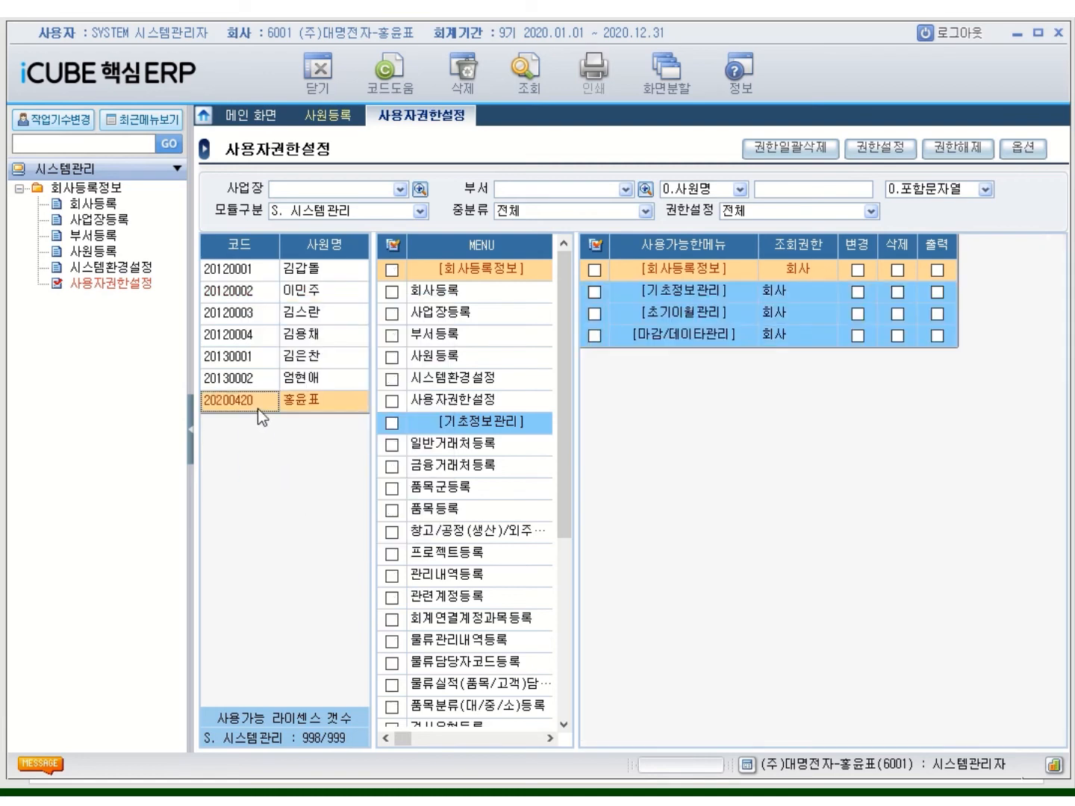
pyautogui.rightClick(257, 409)
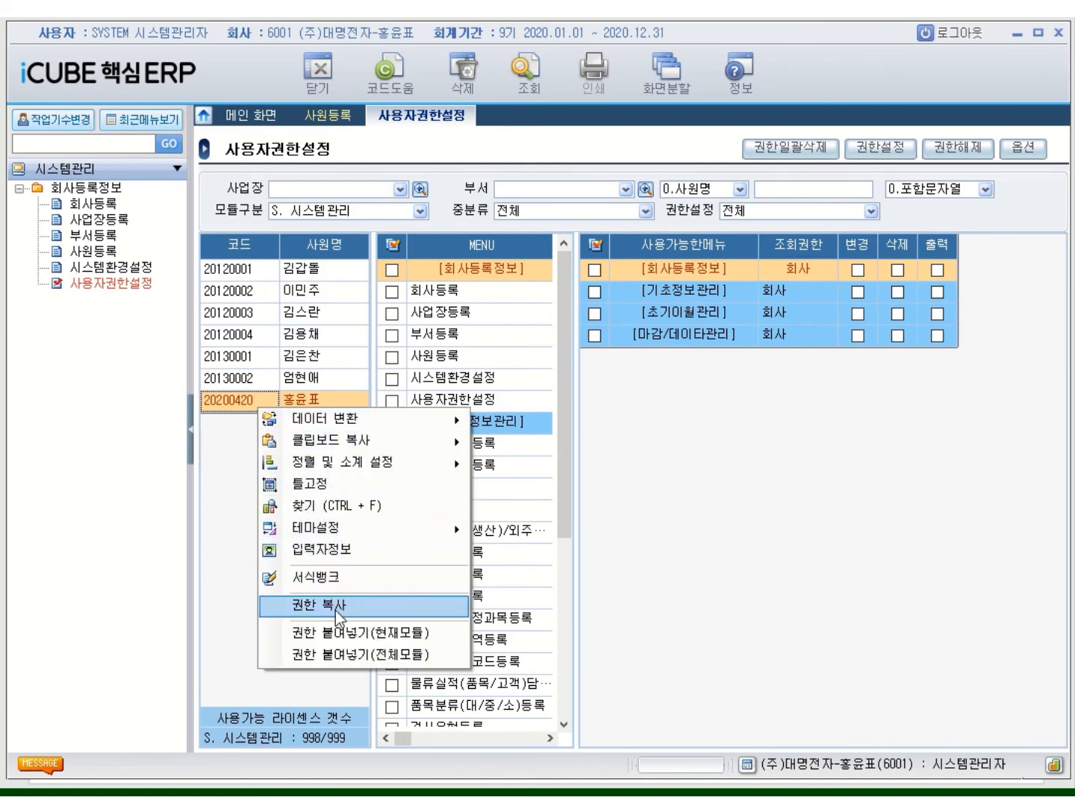
pyautogui.click(345, 655)
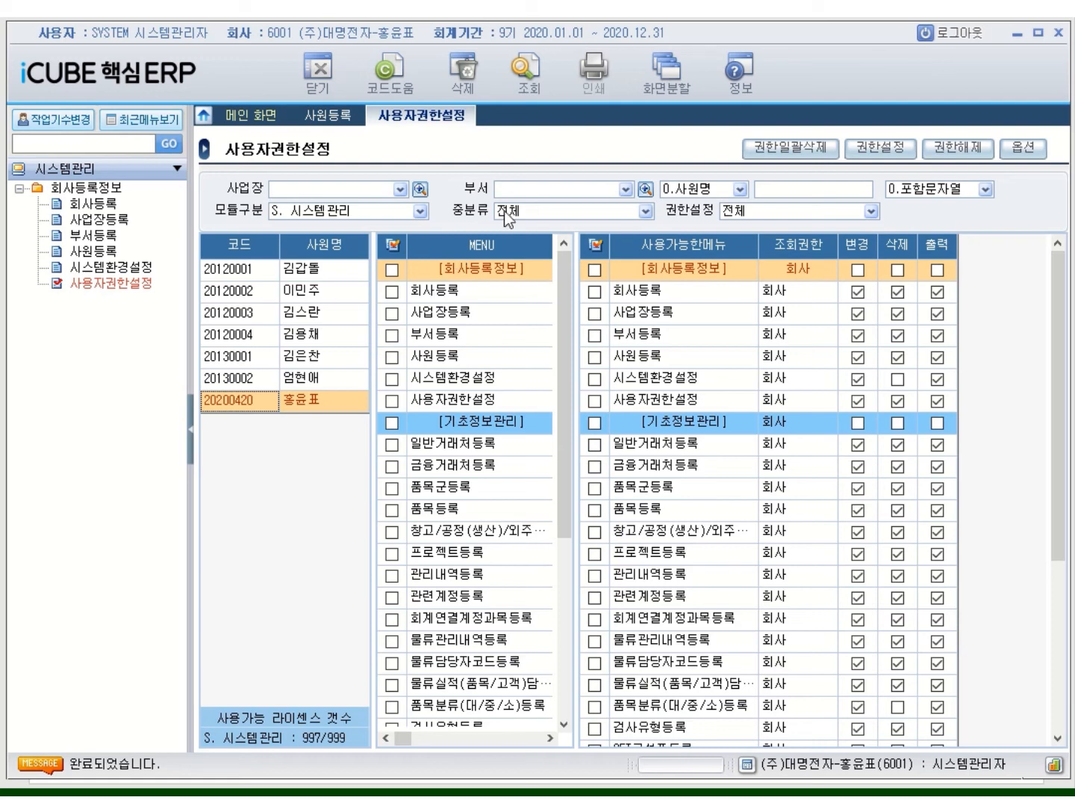
# Log out and log back in as the last employee, picked from the 사원코드 lookup
pyautogui.click(954, 39)
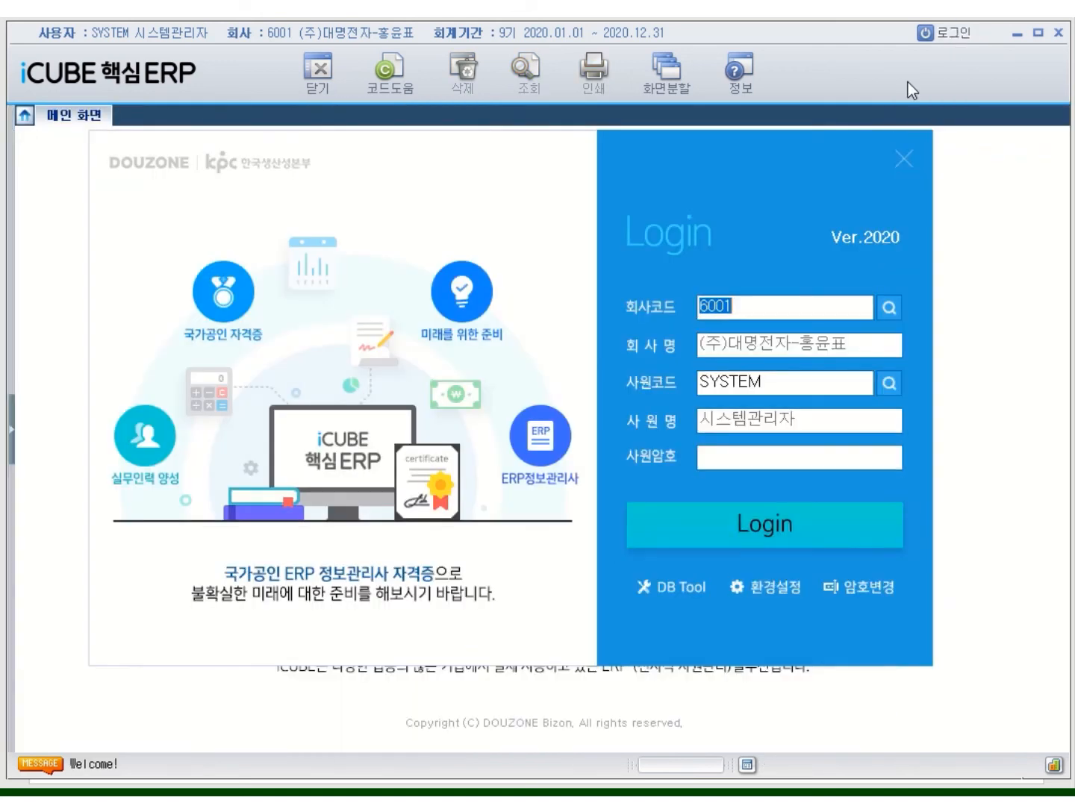
pyautogui.click(888, 385)
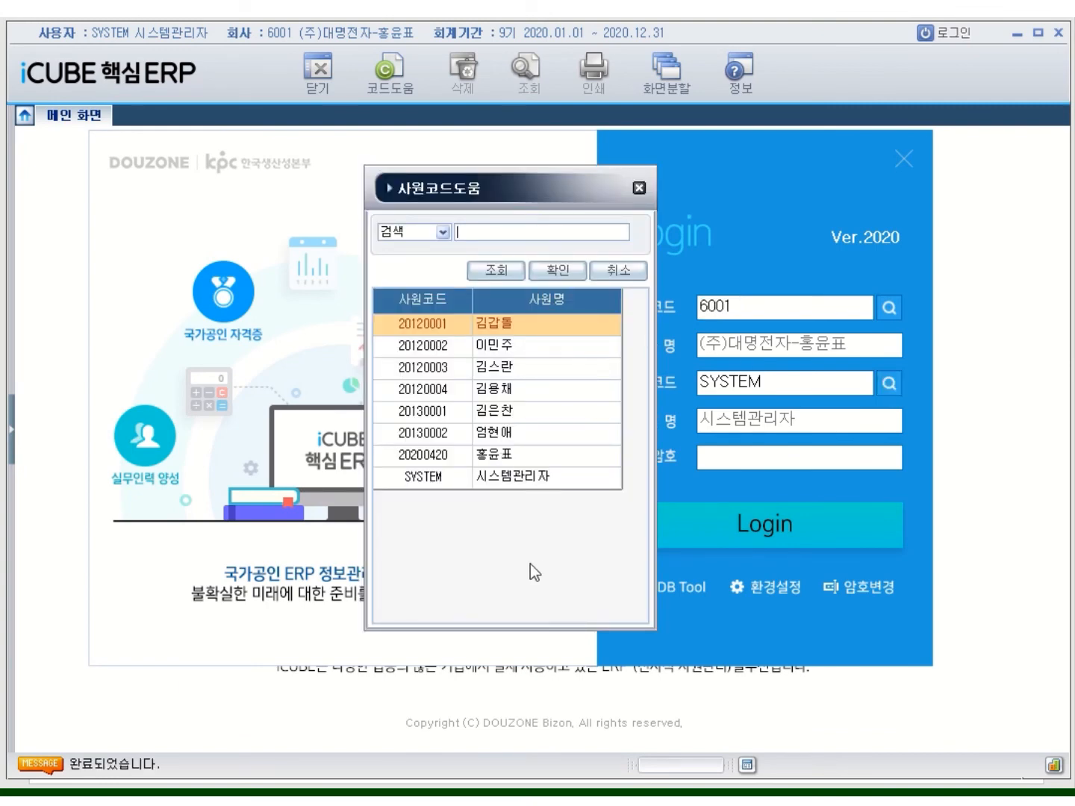
pyautogui.click(506, 459)
pyautogui.doubleClick(506, 459)
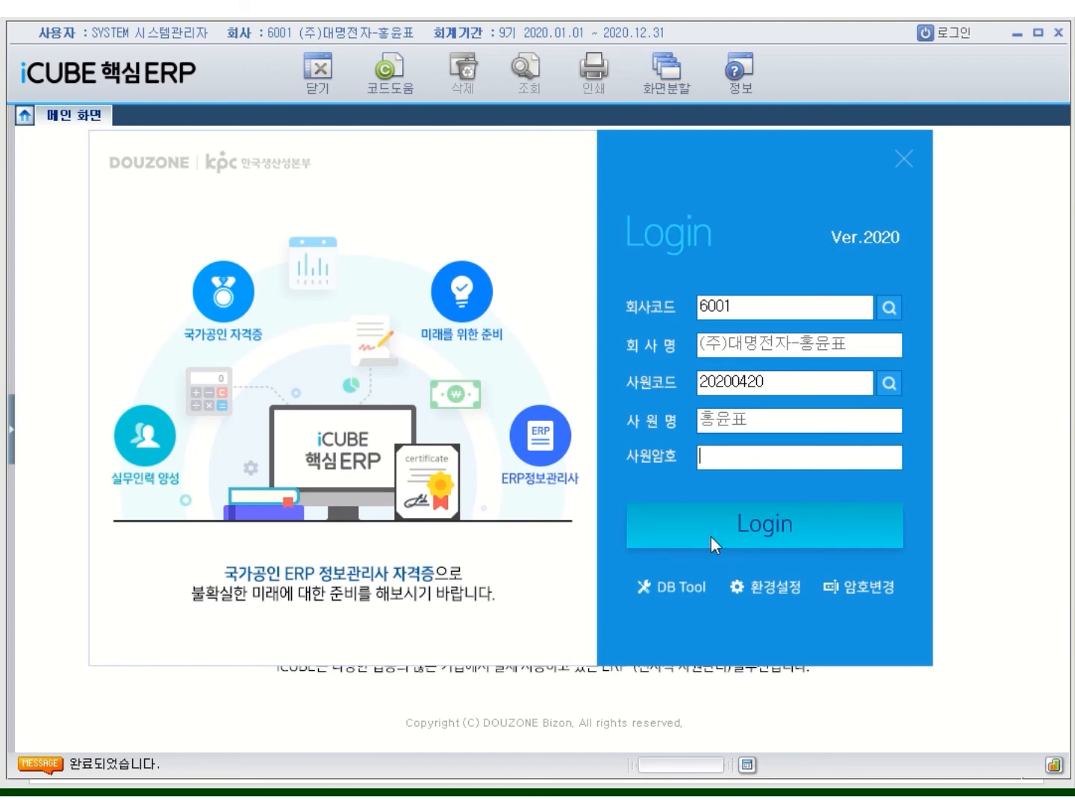
pyautogui.click(710, 536)
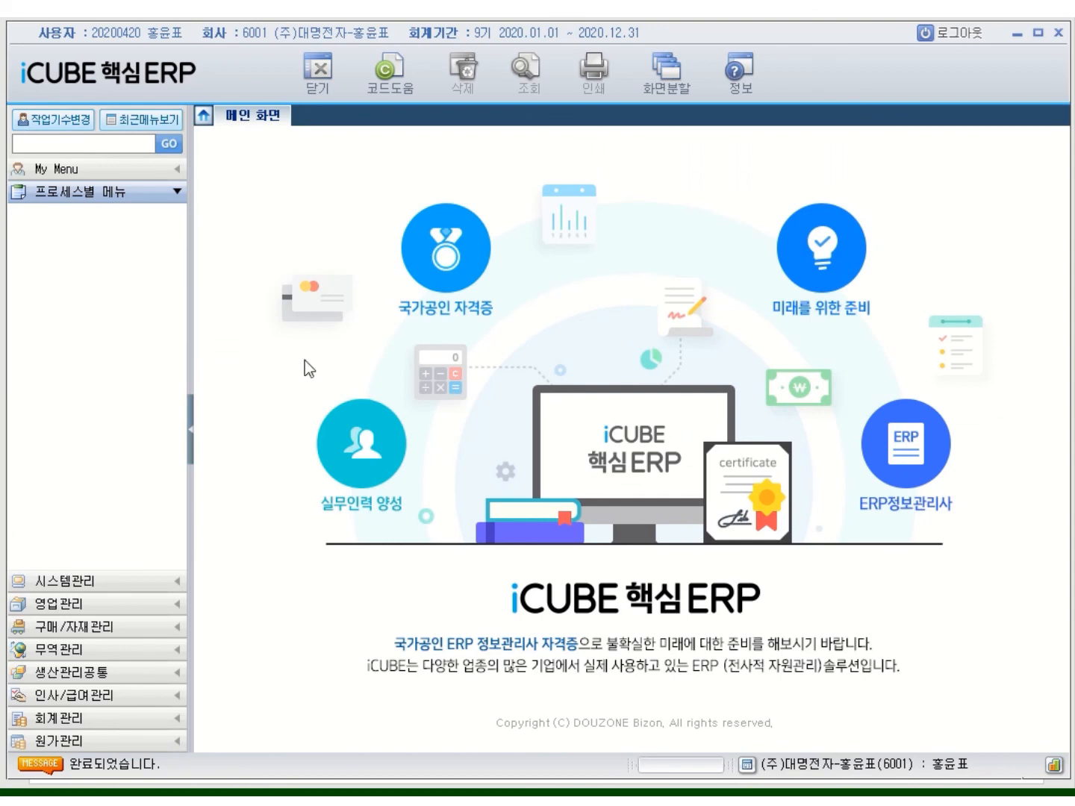
# Expand and collapse the 영업관리, 무역관리, 인사/급여관리 and 원가관리 menus to check access
pyautogui.click(106, 589)
pyautogui.click(102, 608)
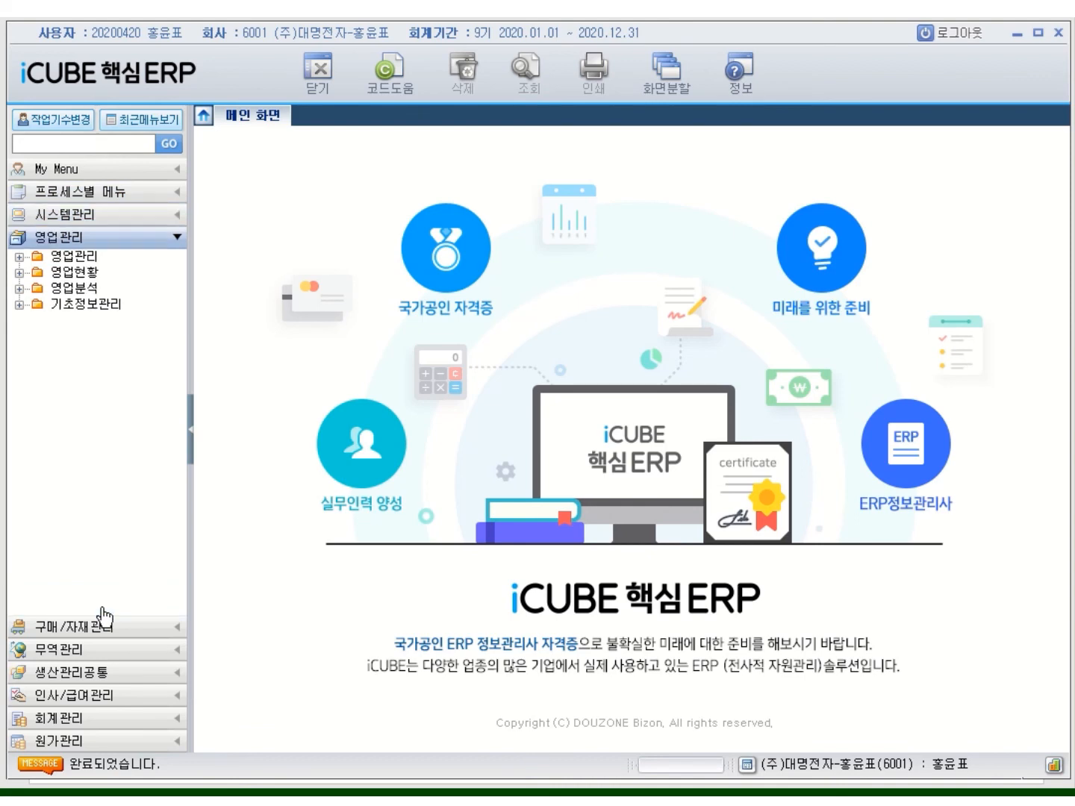
pyautogui.click(107, 630)
pyautogui.click(105, 650)
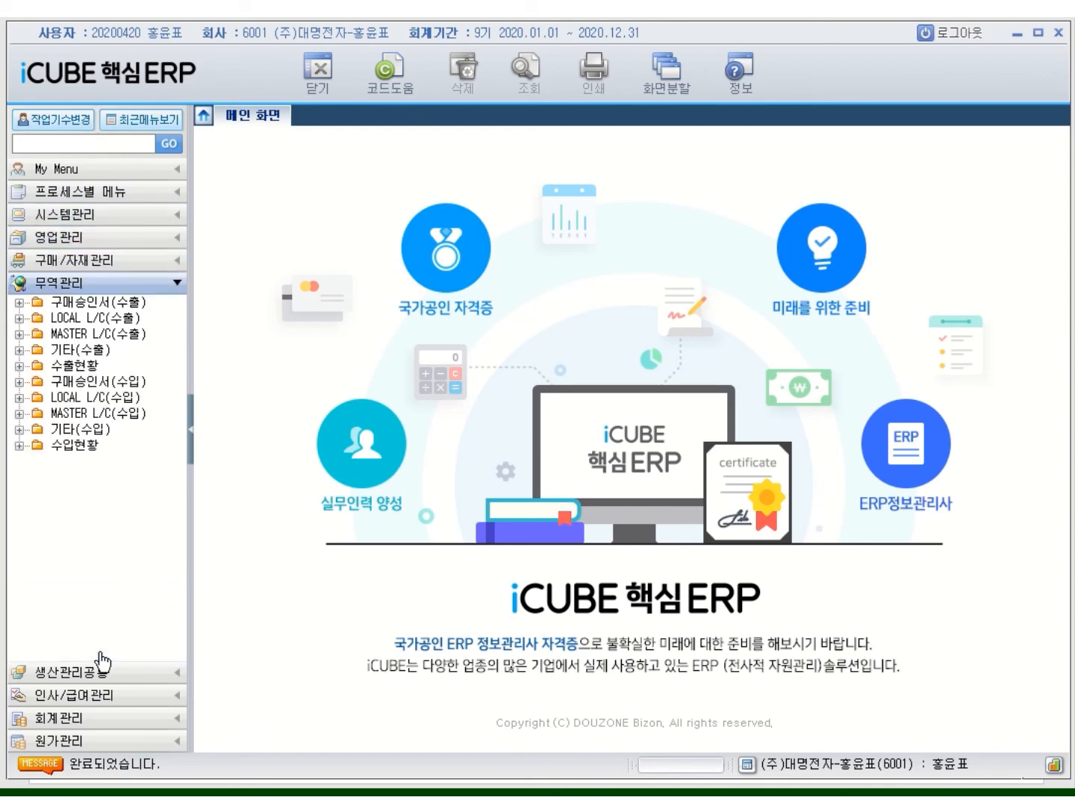
pyautogui.click(105, 674)
pyautogui.click(108, 696)
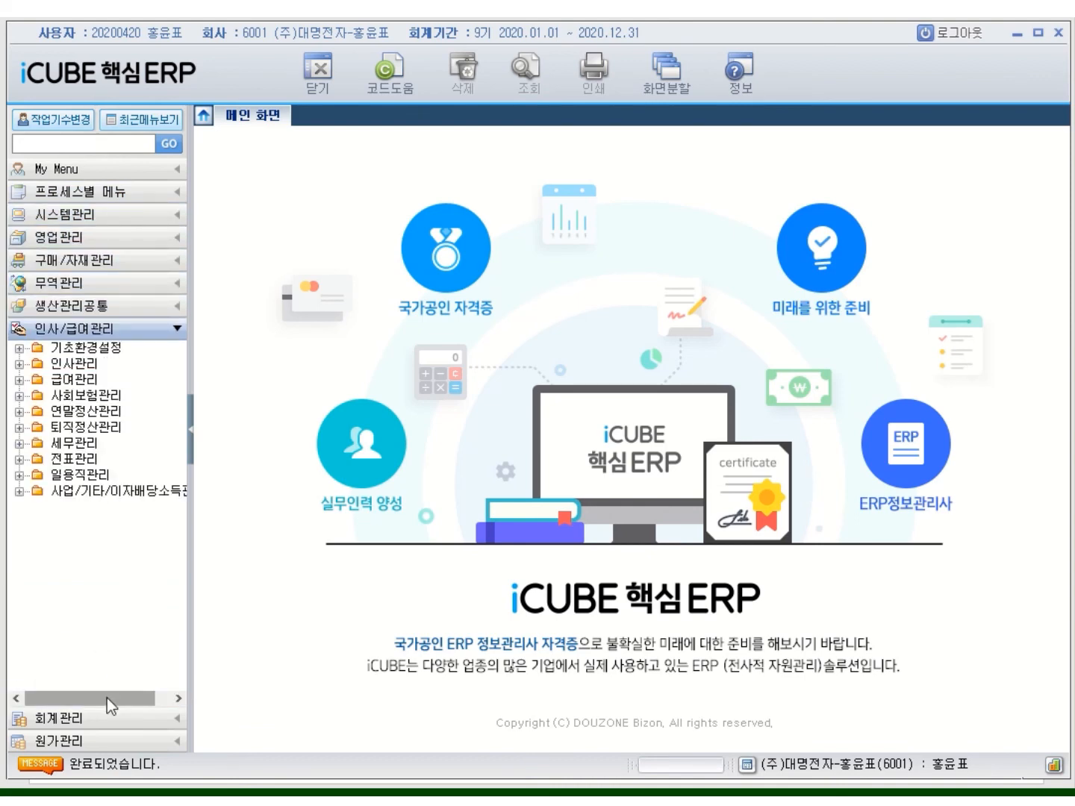
pyautogui.click(105, 719)
pyautogui.click(105, 741)
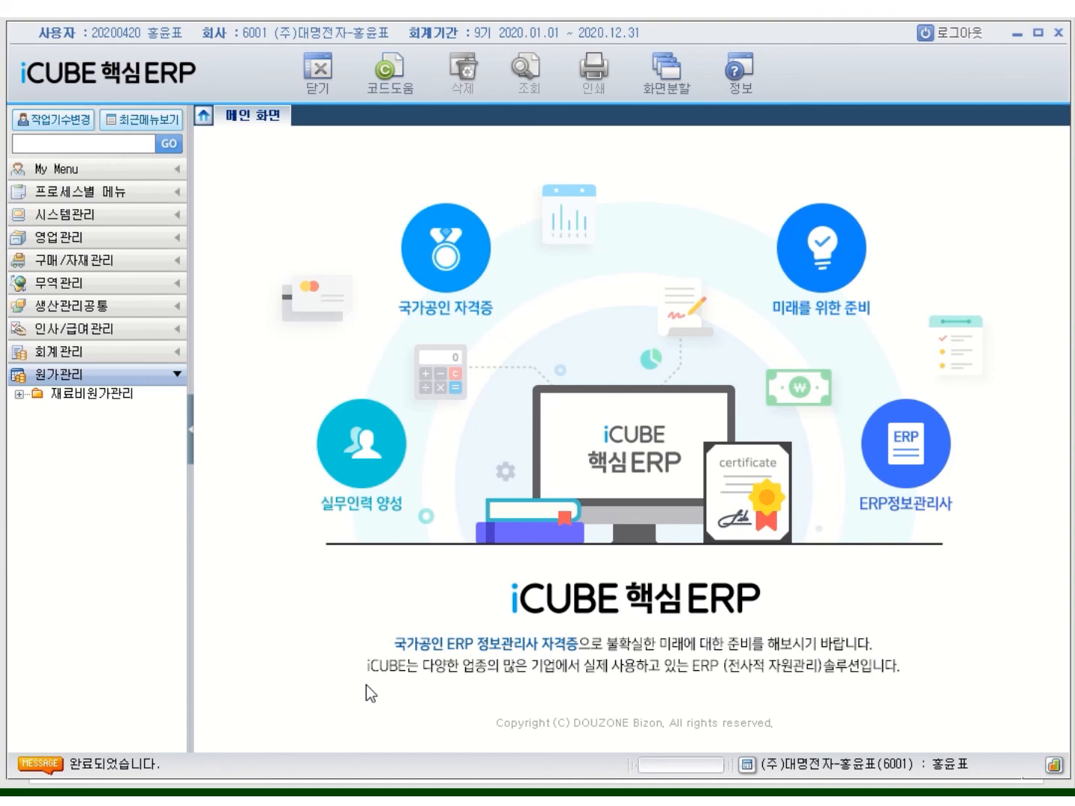
# Open 시스템관리 > 회사등록정보 > 사용자권한설정 and show the user's permissions
pyautogui.click(57, 215)
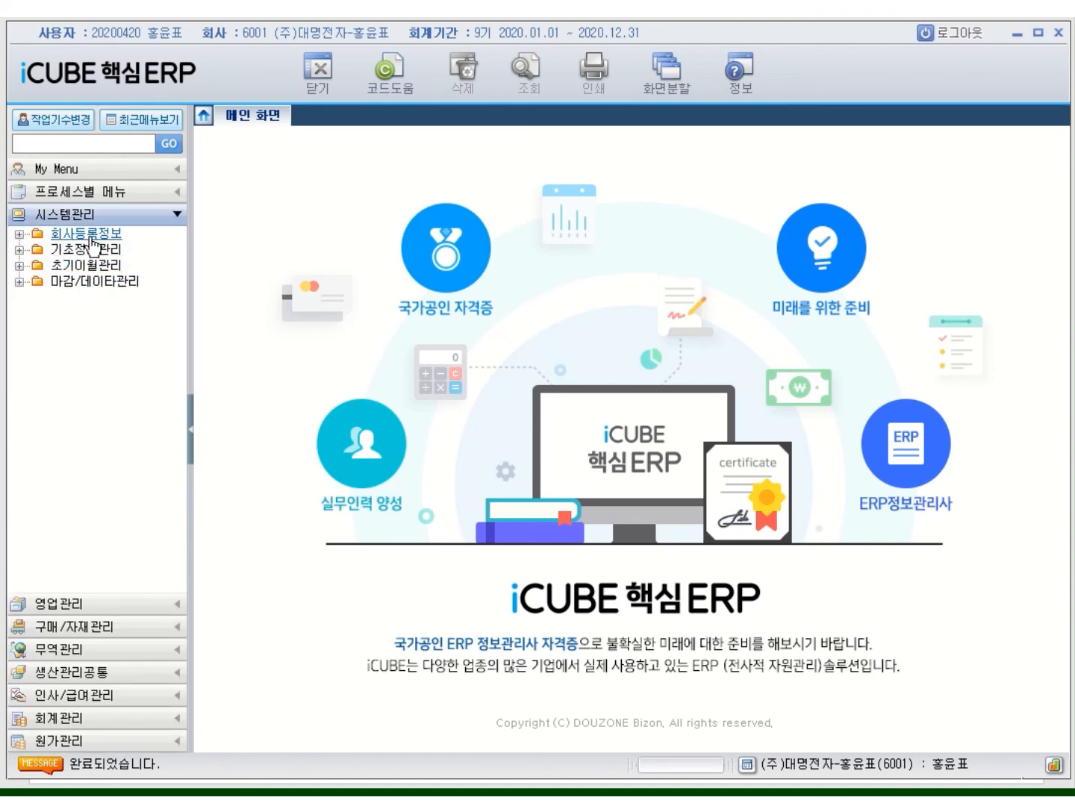
pyautogui.click(88, 236)
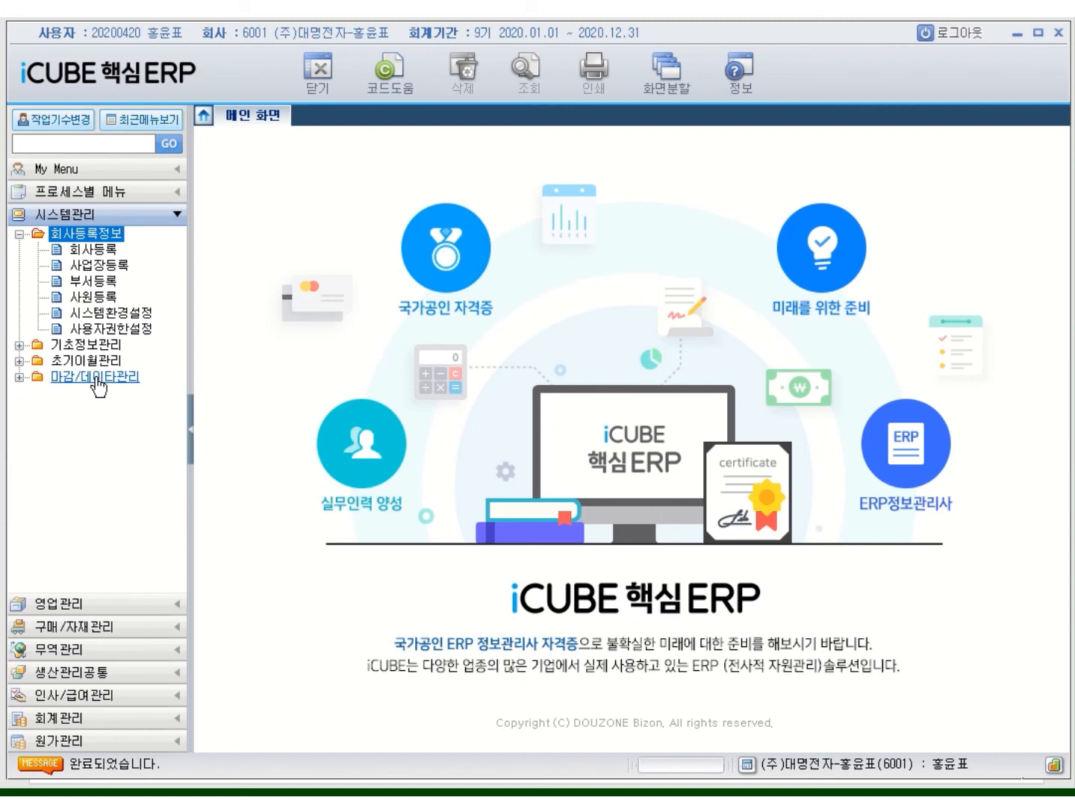
pyautogui.click(98, 332)
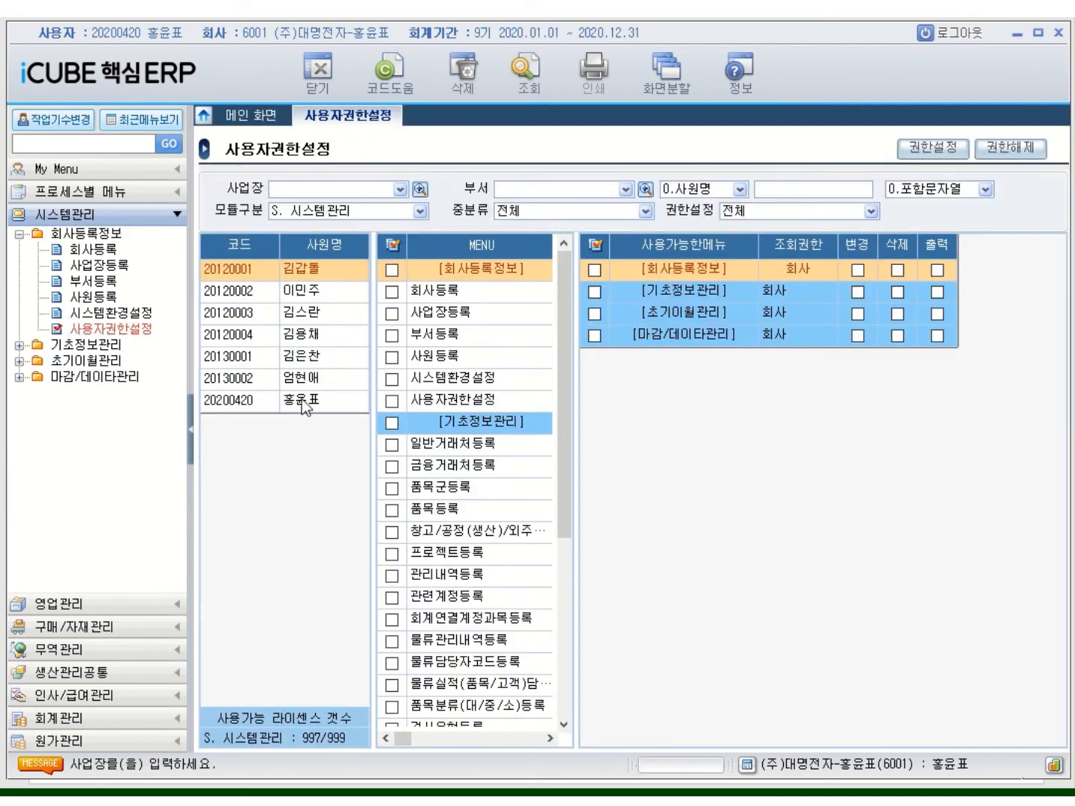
pyautogui.click(303, 400)
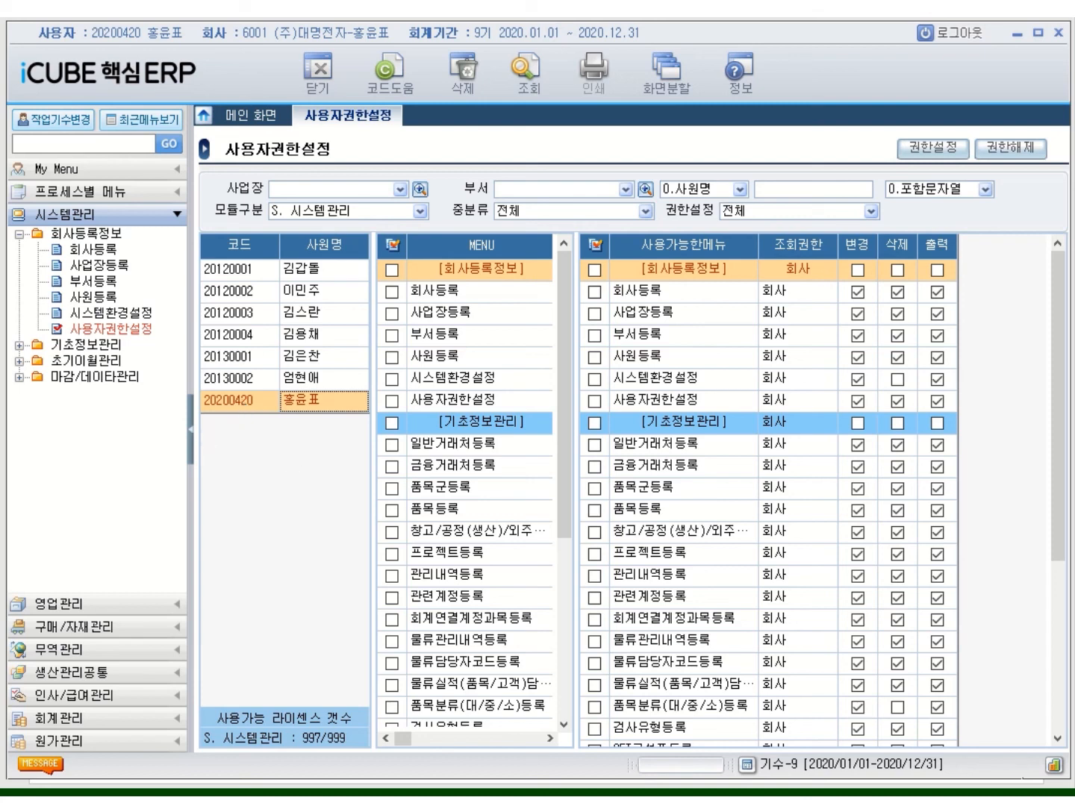
# Capture the whole ERP permission screen with Snipping Tool, then return to the Hangul report
pyautogui.hotkey('alt', 'Tab')
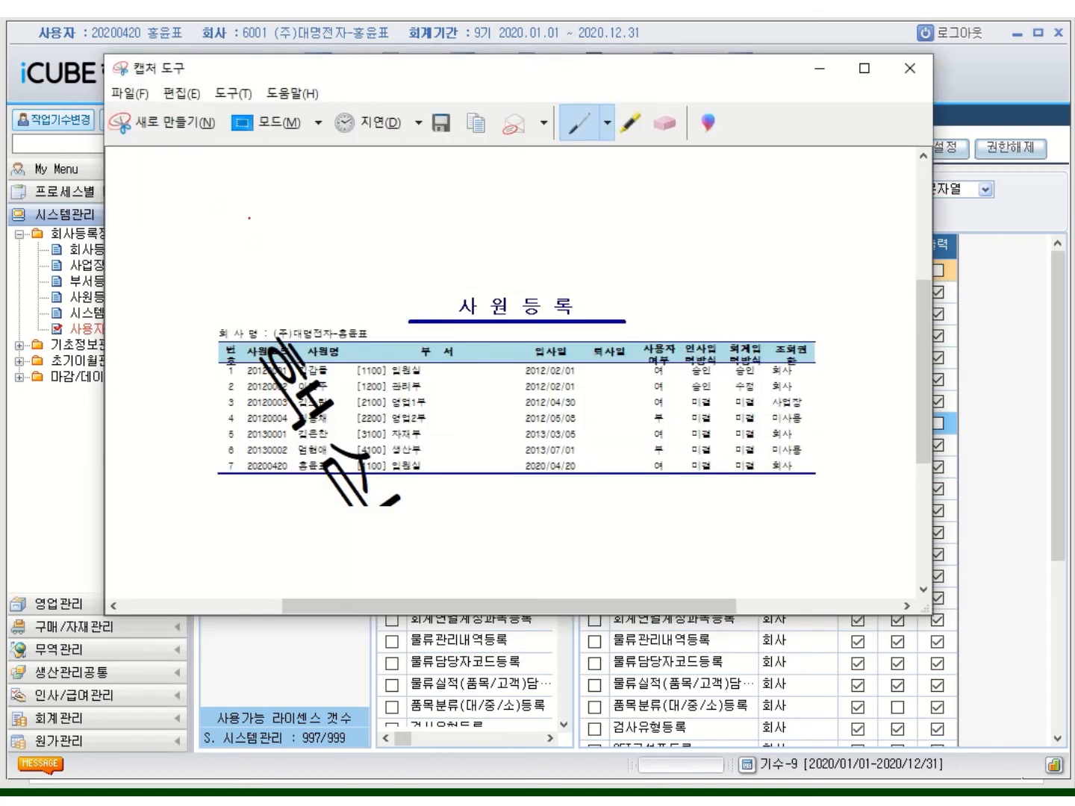
pyautogui.click(150, 133)
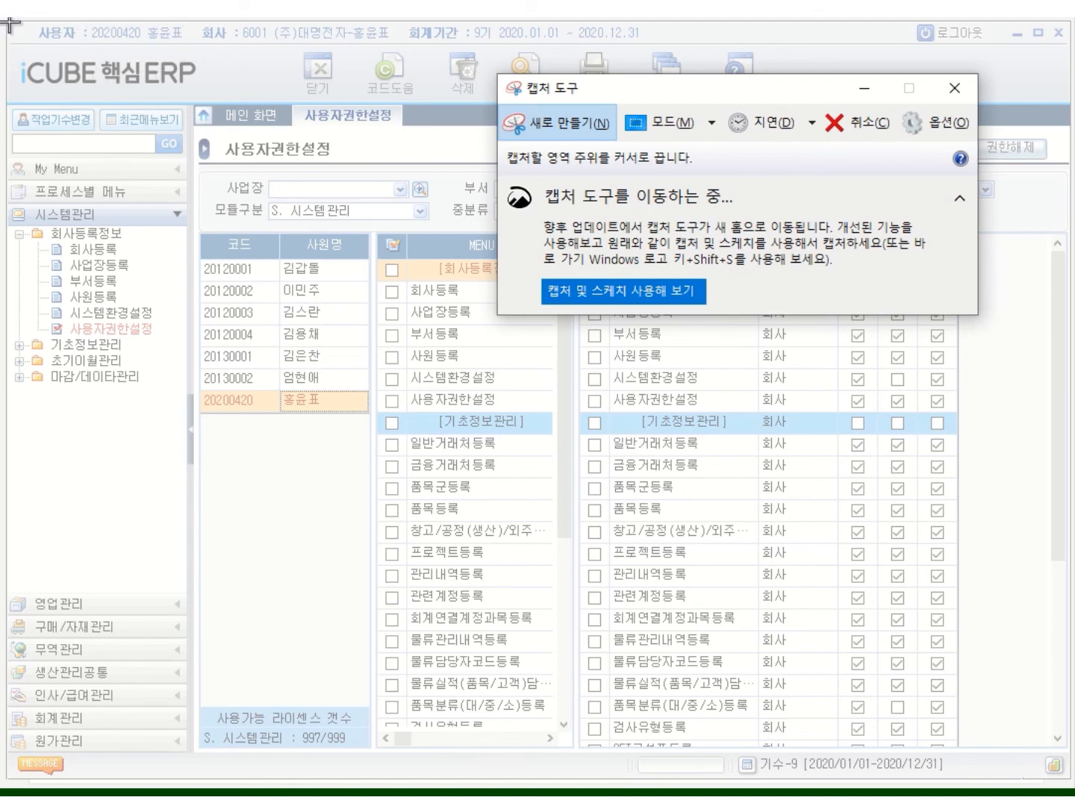
pyautogui.moveTo(7, 21); pyautogui.dragTo(1069, 778)
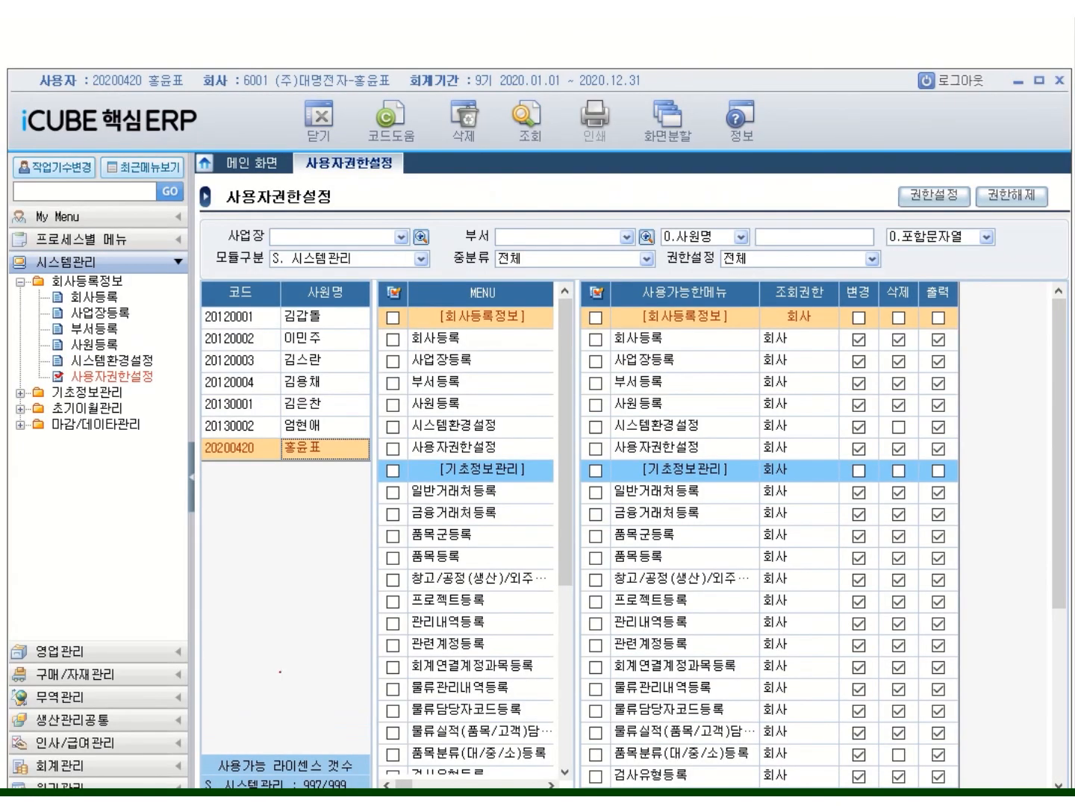
pyautogui.hotkey('alt', 'Tab')
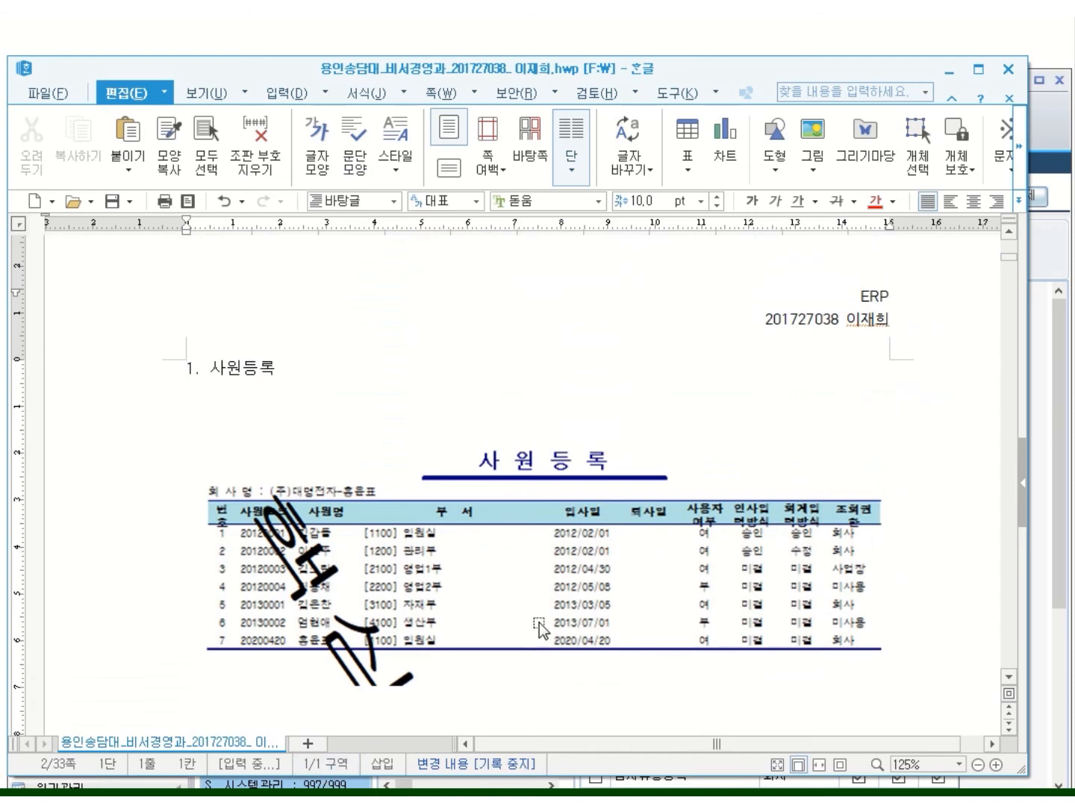
# Replace the old ERP screenshot under section 2 with the newly captured one
pyautogui.scroll(-4, 579, 631)
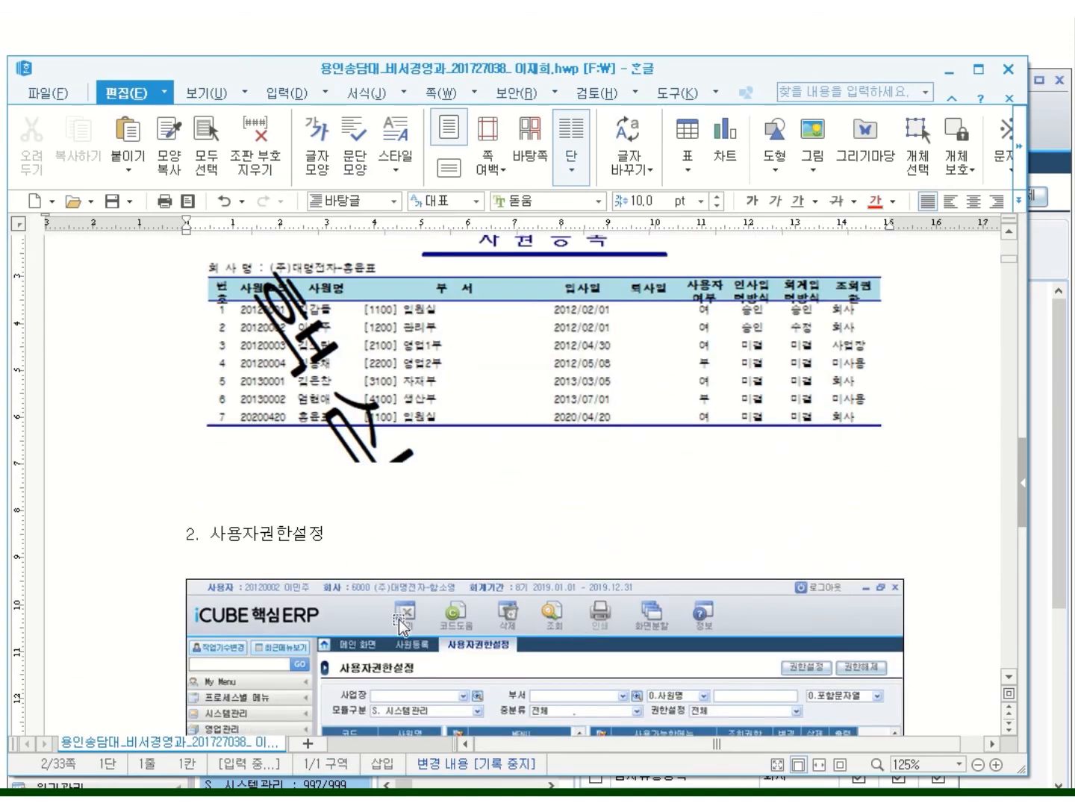
pyautogui.click(401, 622)
pyautogui.press('Delete')
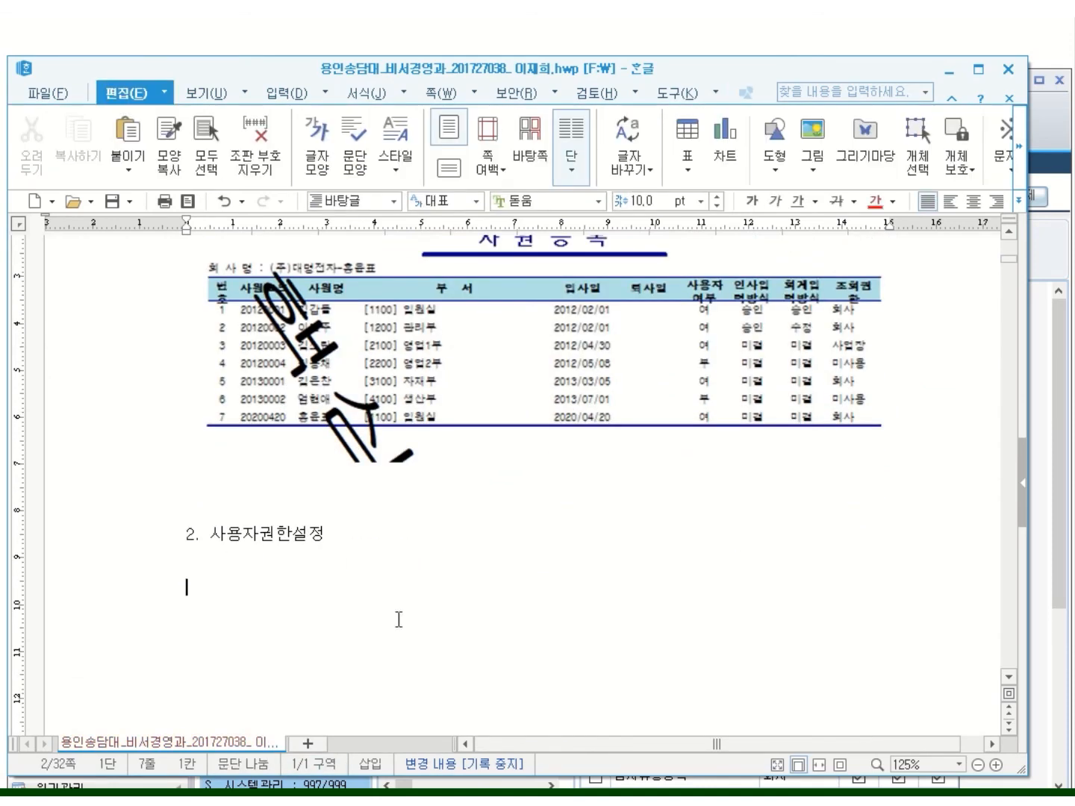
pyautogui.hotkey('ctrl', 'v')
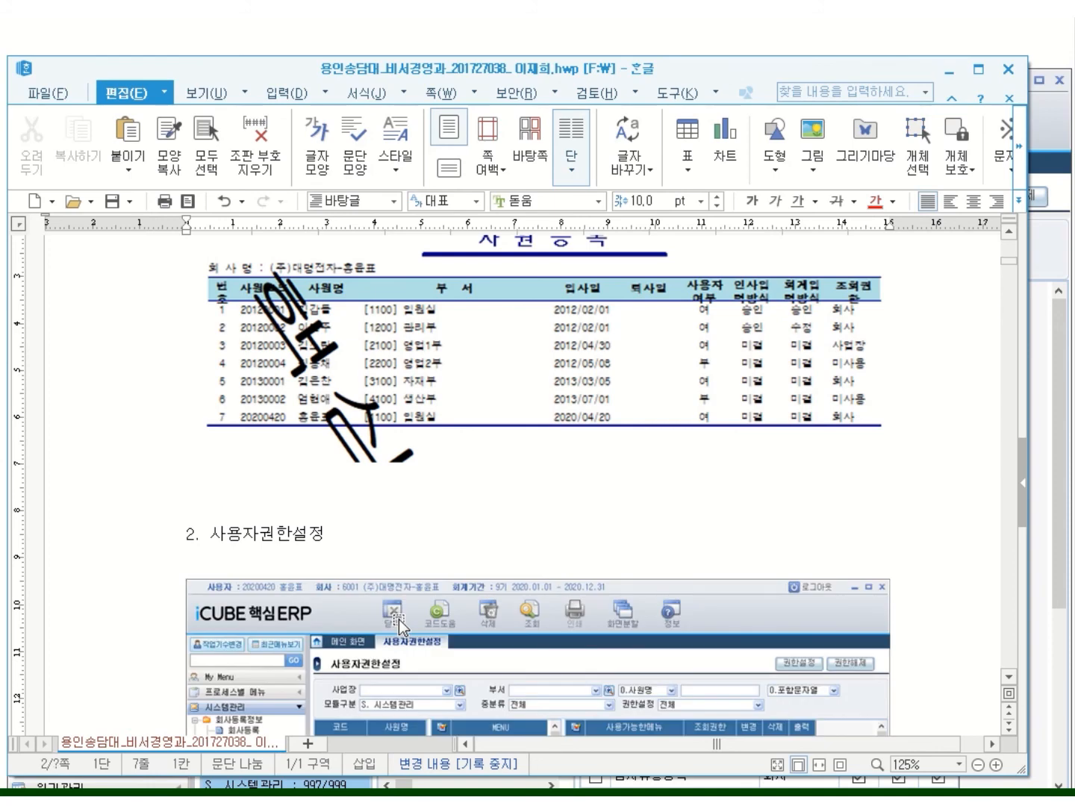
# Set the pasted screenshot to sit inline like text, then scroll through to review it
pyautogui.scroll(-1, 400, 622)
pyautogui.click(401, 578)
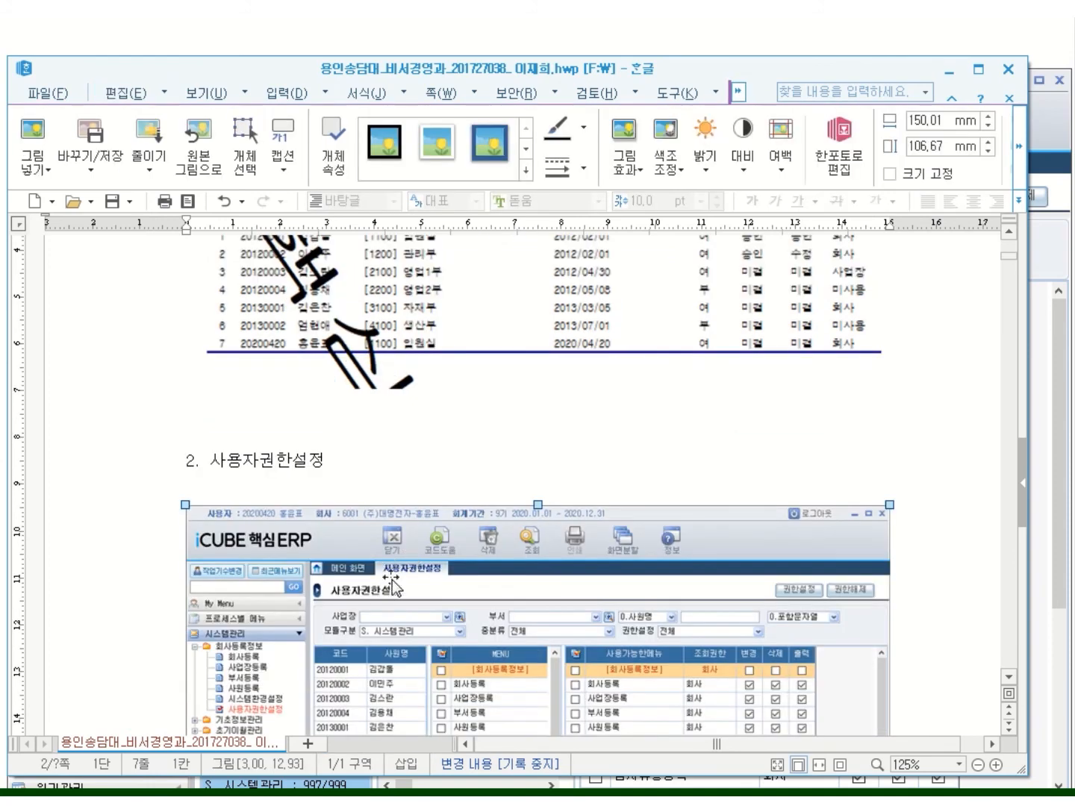
pyautogui.rightClick(427, 566)
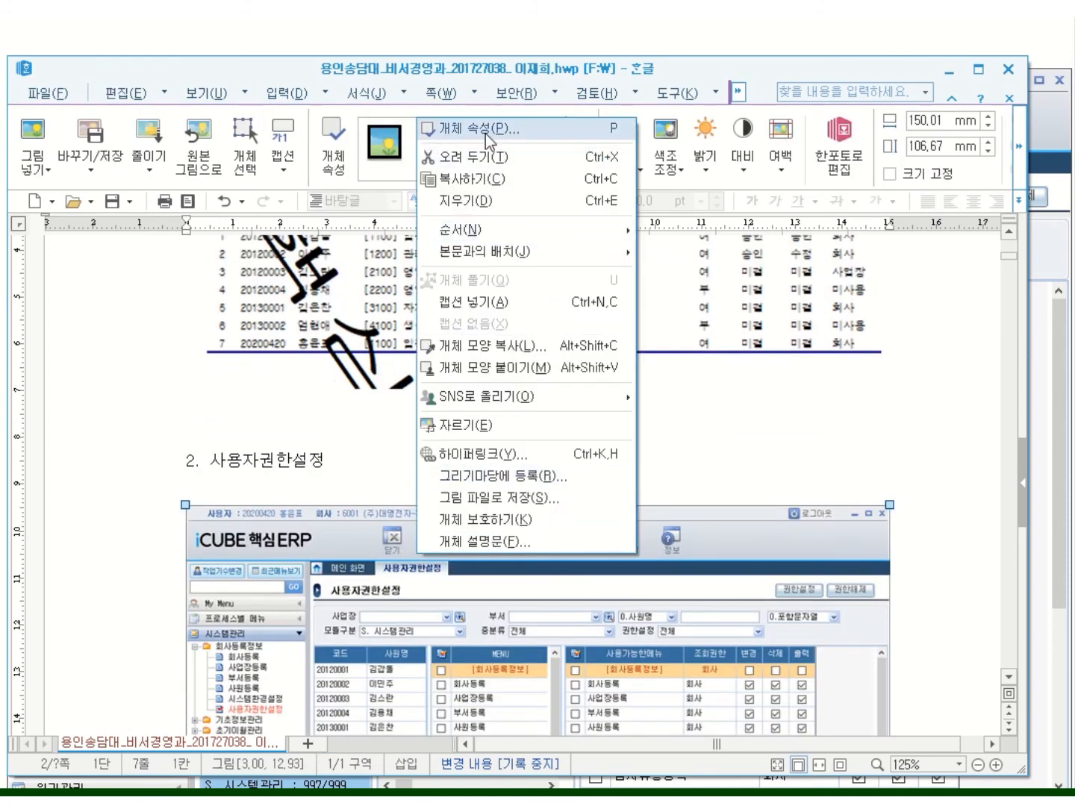
pyautogui.click(492, 128)
pyautogui.click(259, 340)
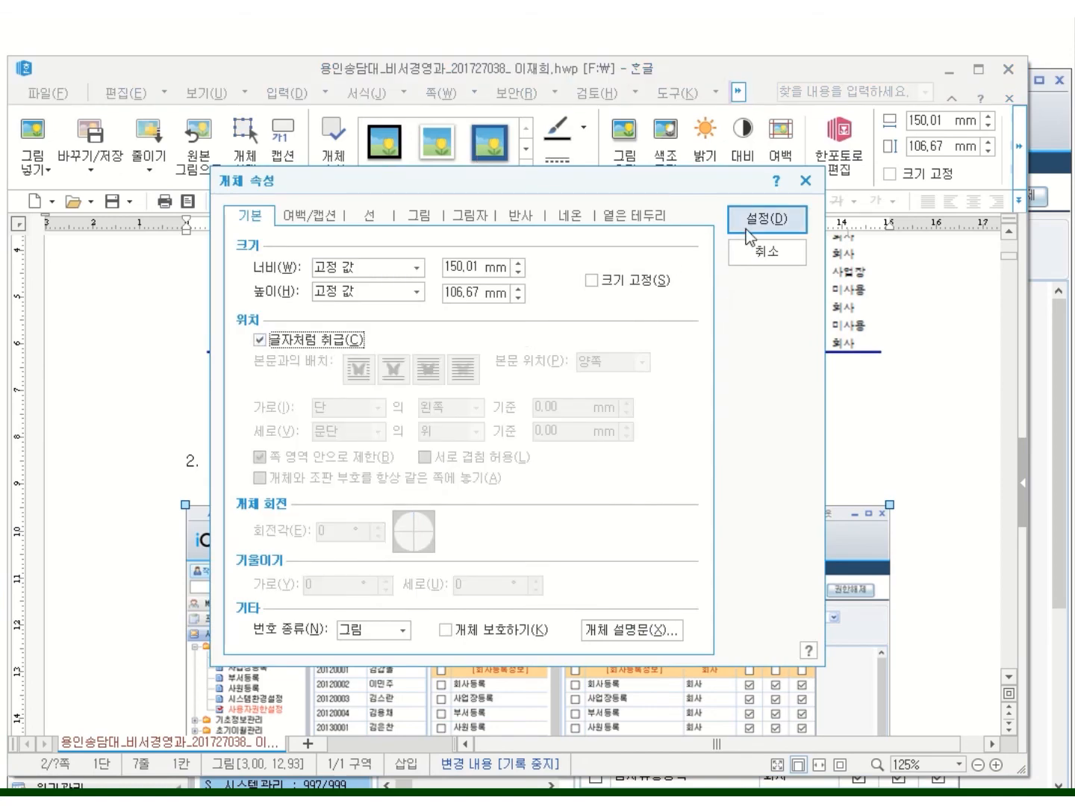
pyautogui.click(749, 228)
pyautogui.scroll(10, 943, 554)
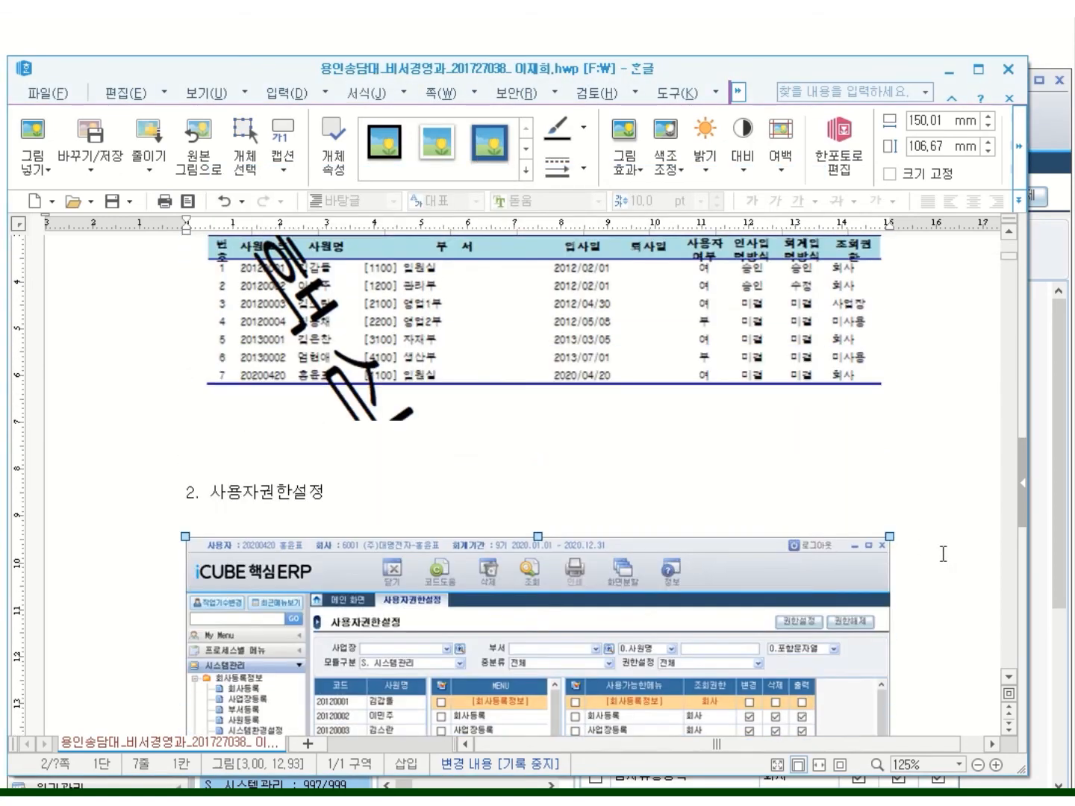
pyautogui.scroll(-10, 943, 553)
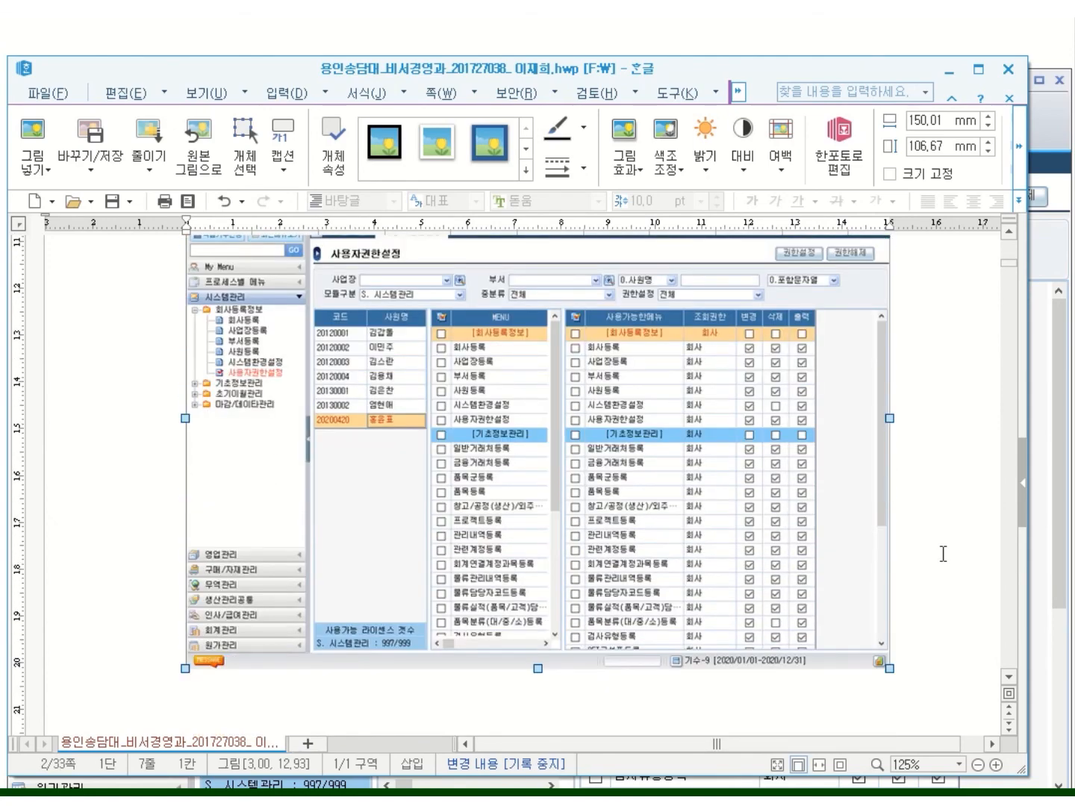
pyautogui.scroll(-3, 943, 554)
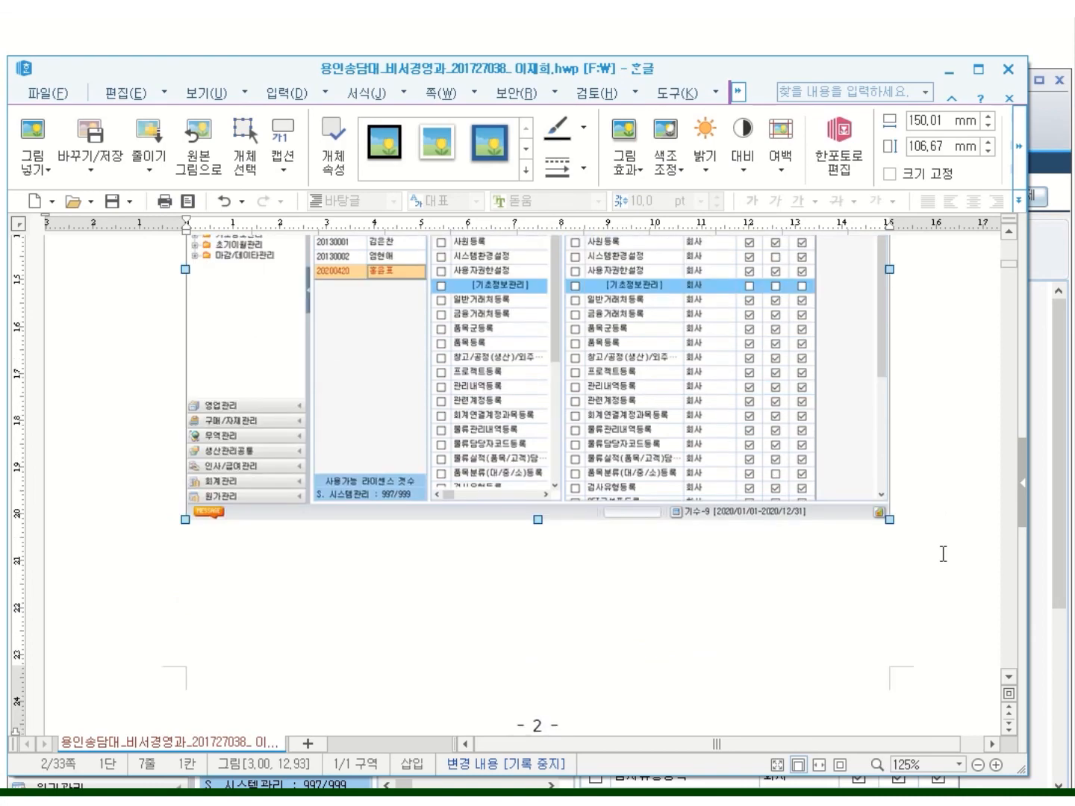
pyautogui.scroll(8, 943, 554)
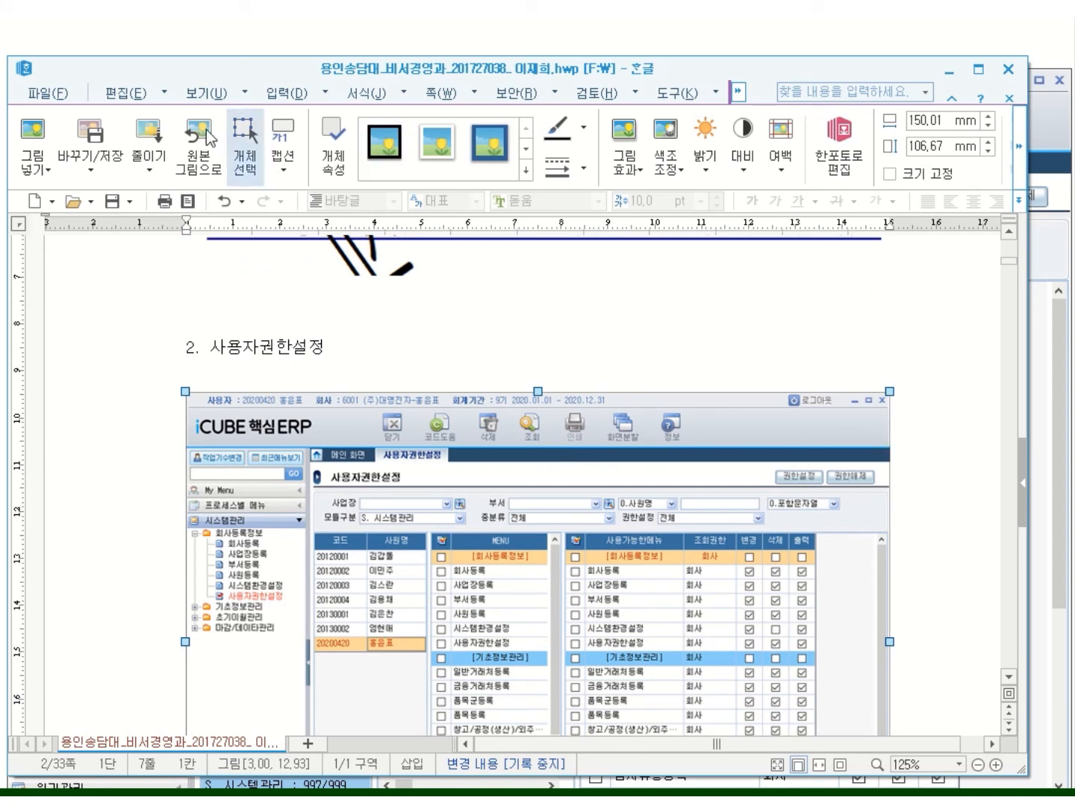
# Save the Hangul report under its existing name on USB drive F:, overwriting the old file
pyautogui.click(52, 95)
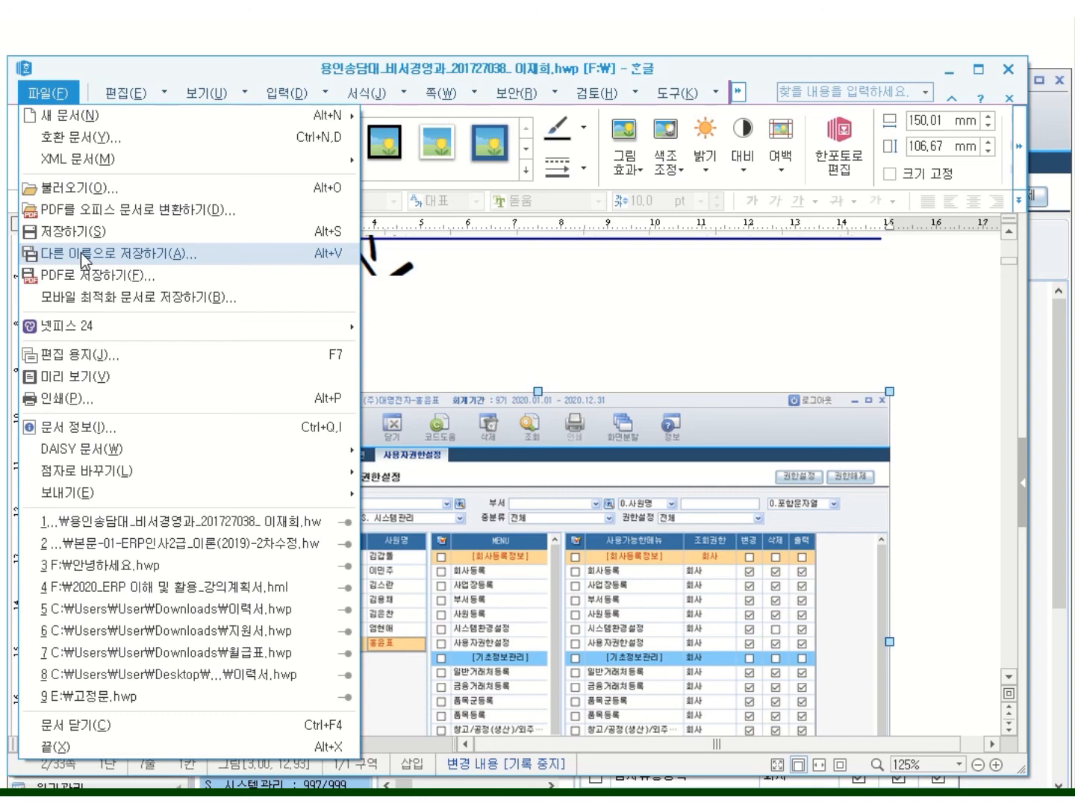
pyautogui.click(124, 261)
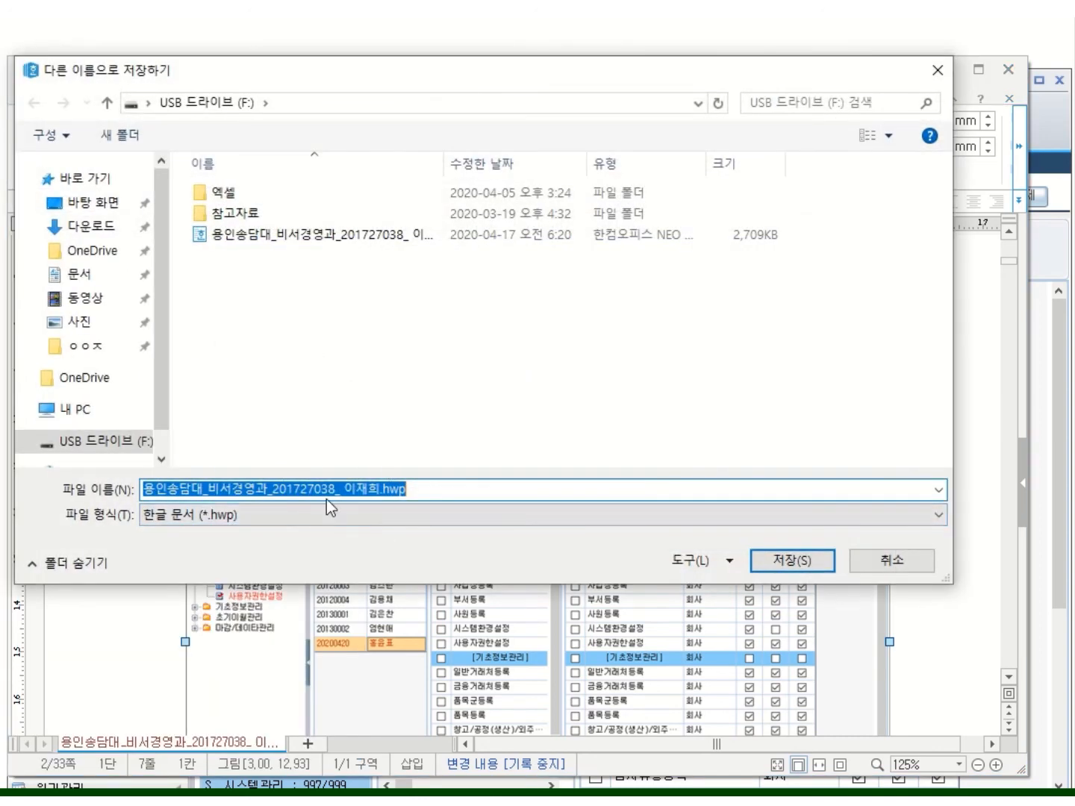
pyautogui.click(209, 489)
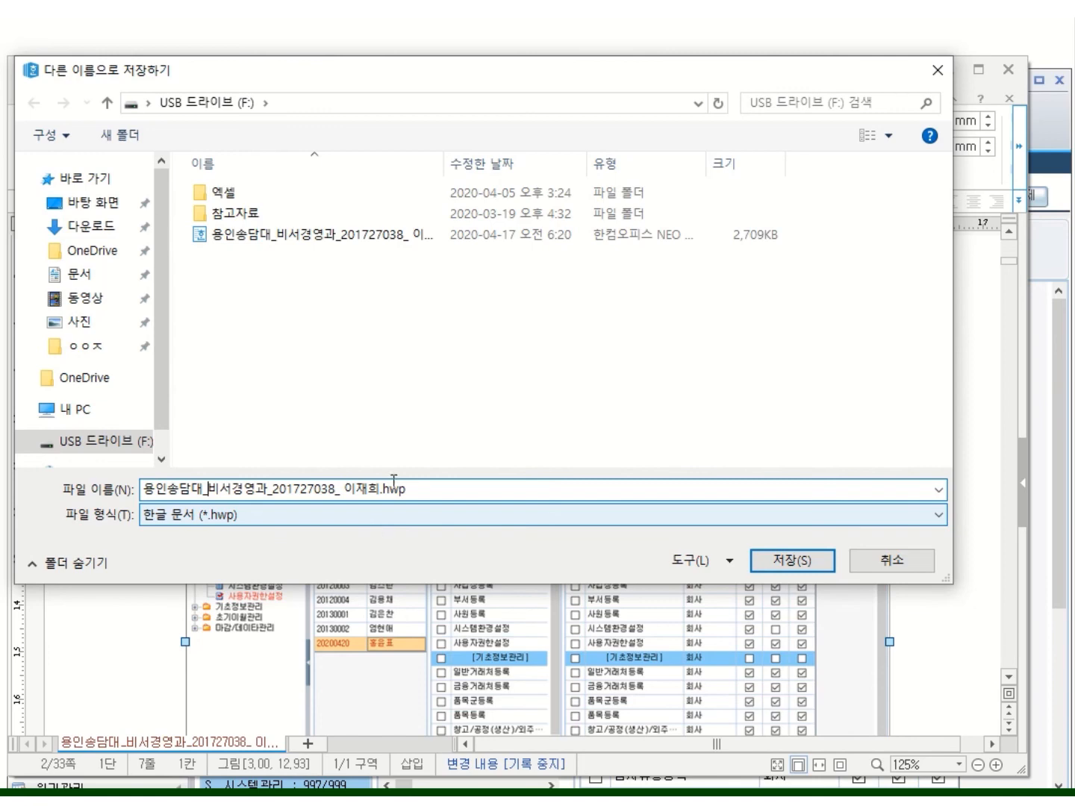
pyautogui.click(274, 489)
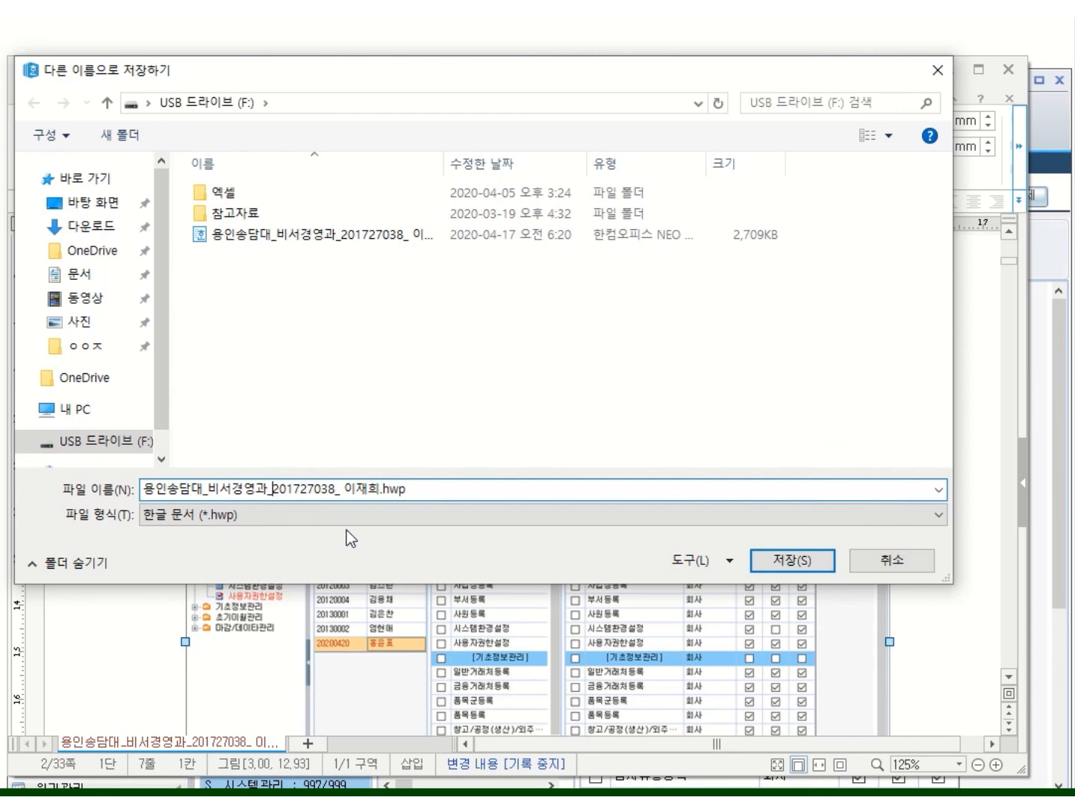
pyautogui.click(789, 565)
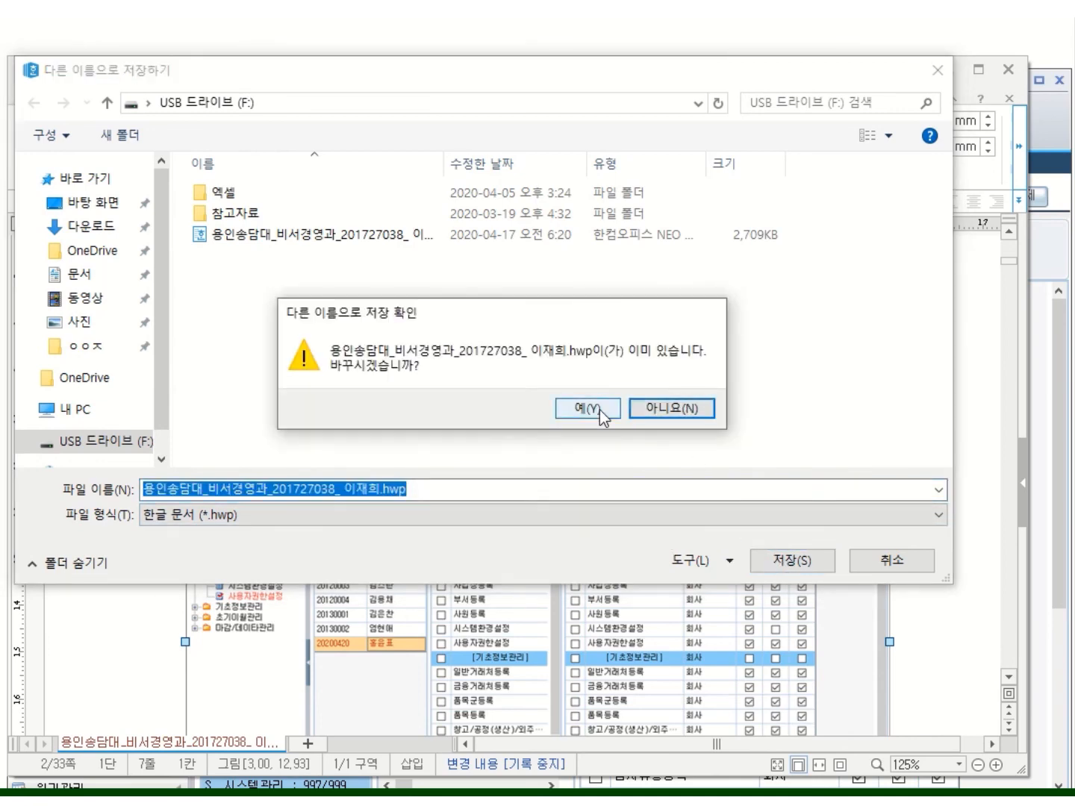
pyautogui.click(599, 410)
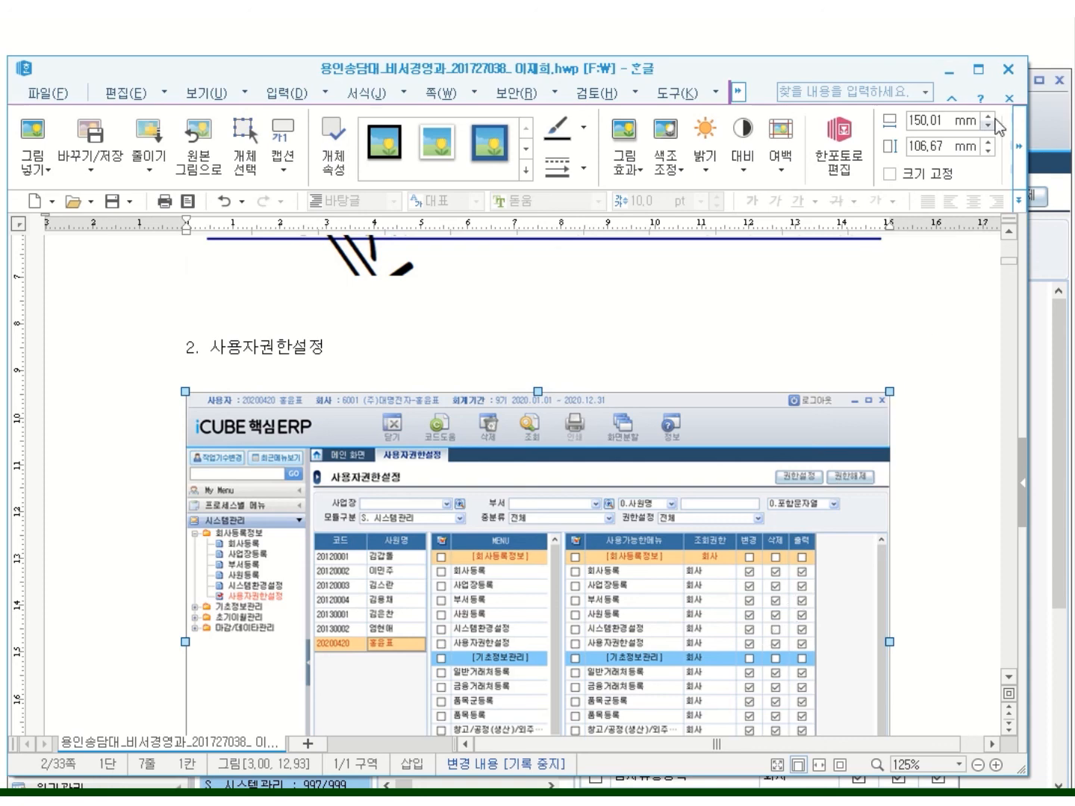
# Close the Hangul report, discard the Snipping Tool capture, log out of the ERP, and launch DB Tool
pyautogui.click(1007, 70)
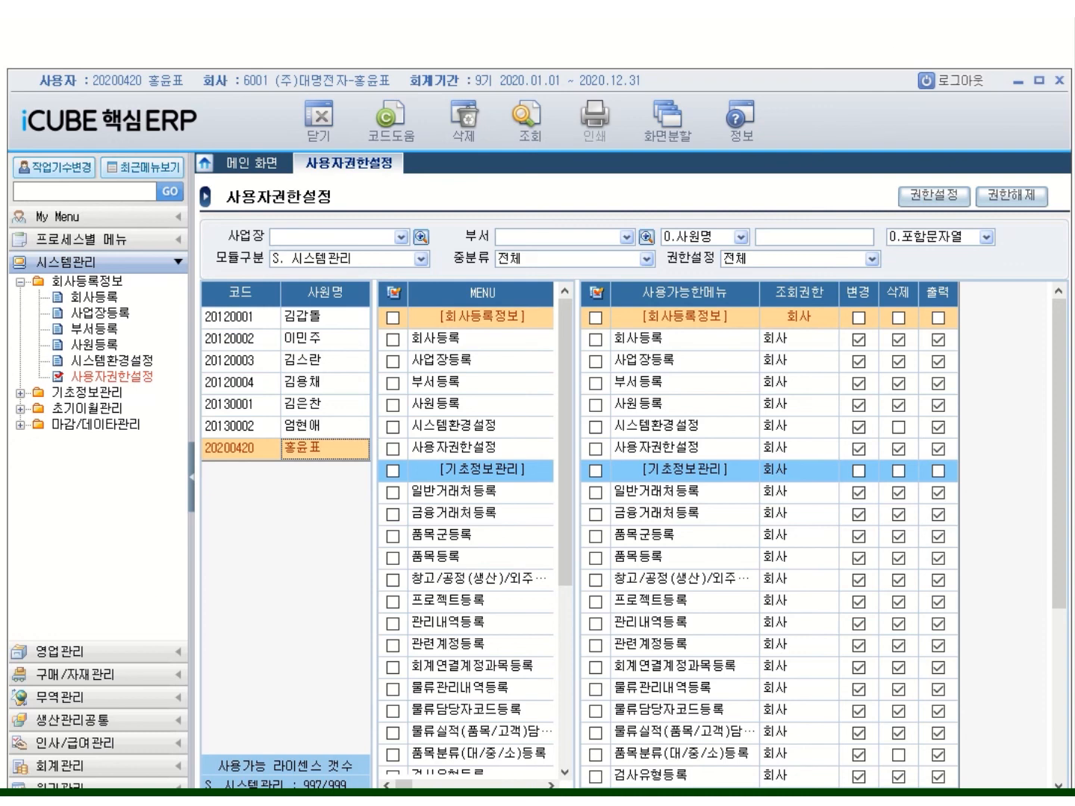
pyautogui.click(650, 420)
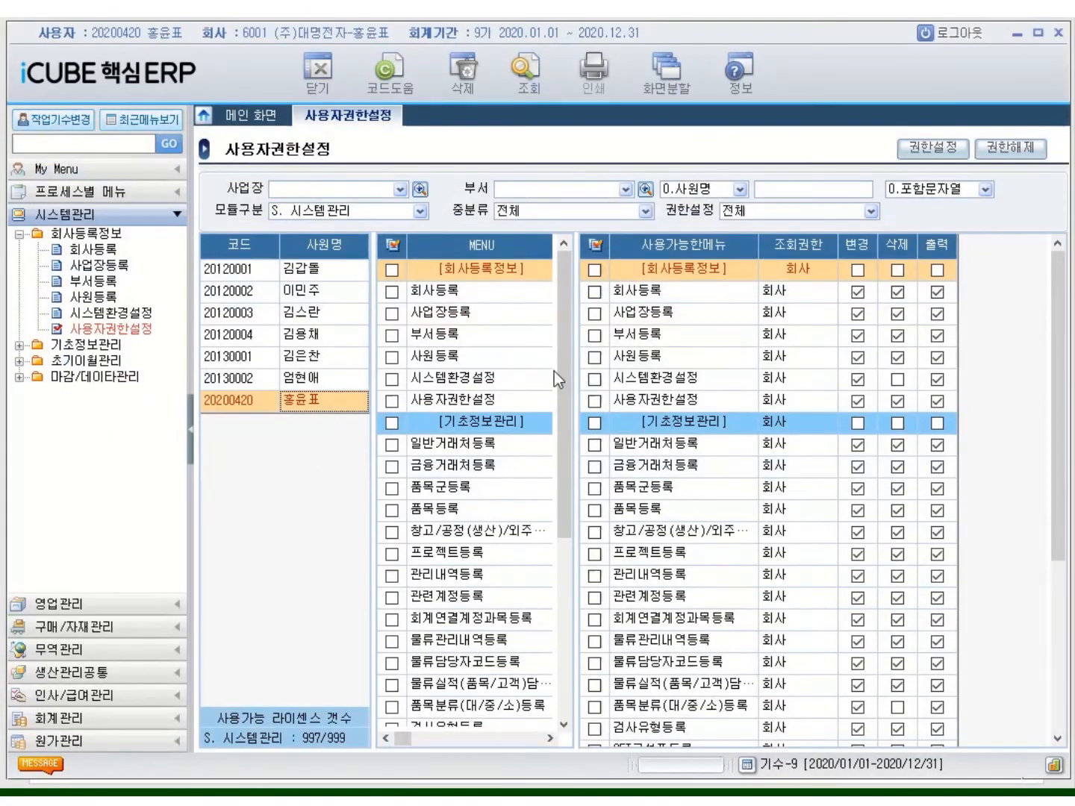
pyautogui.click(956, 35)
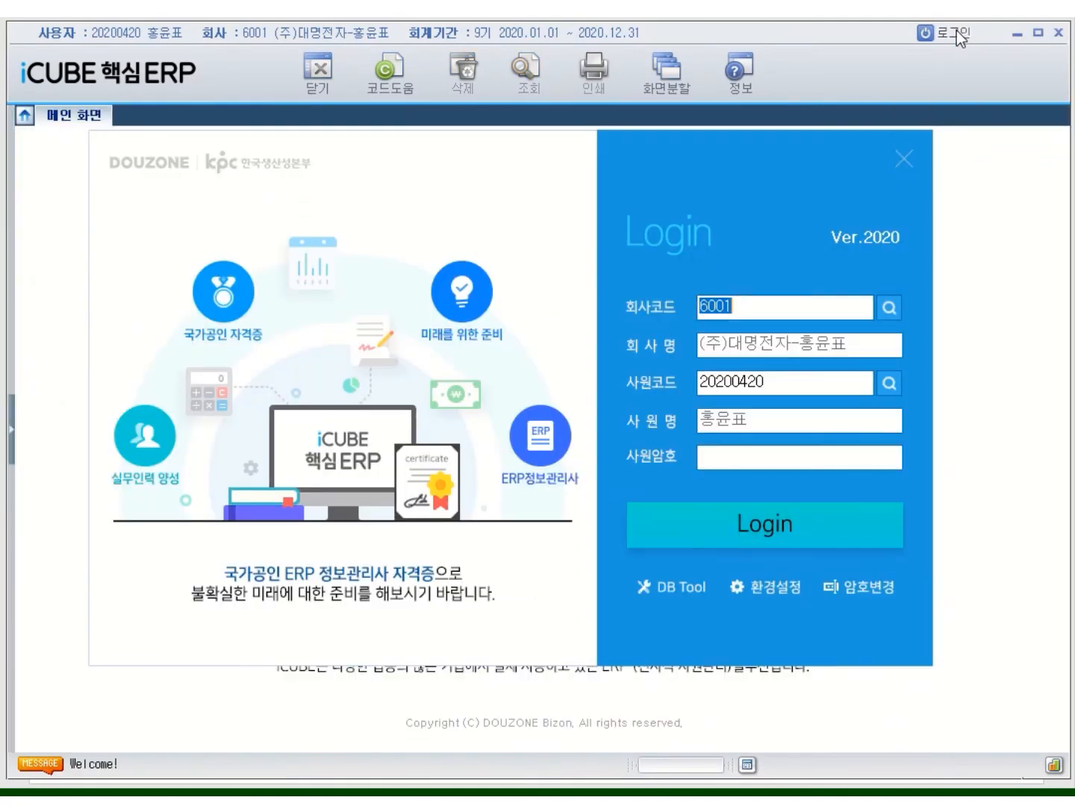
pyautogui.click(698, 595)
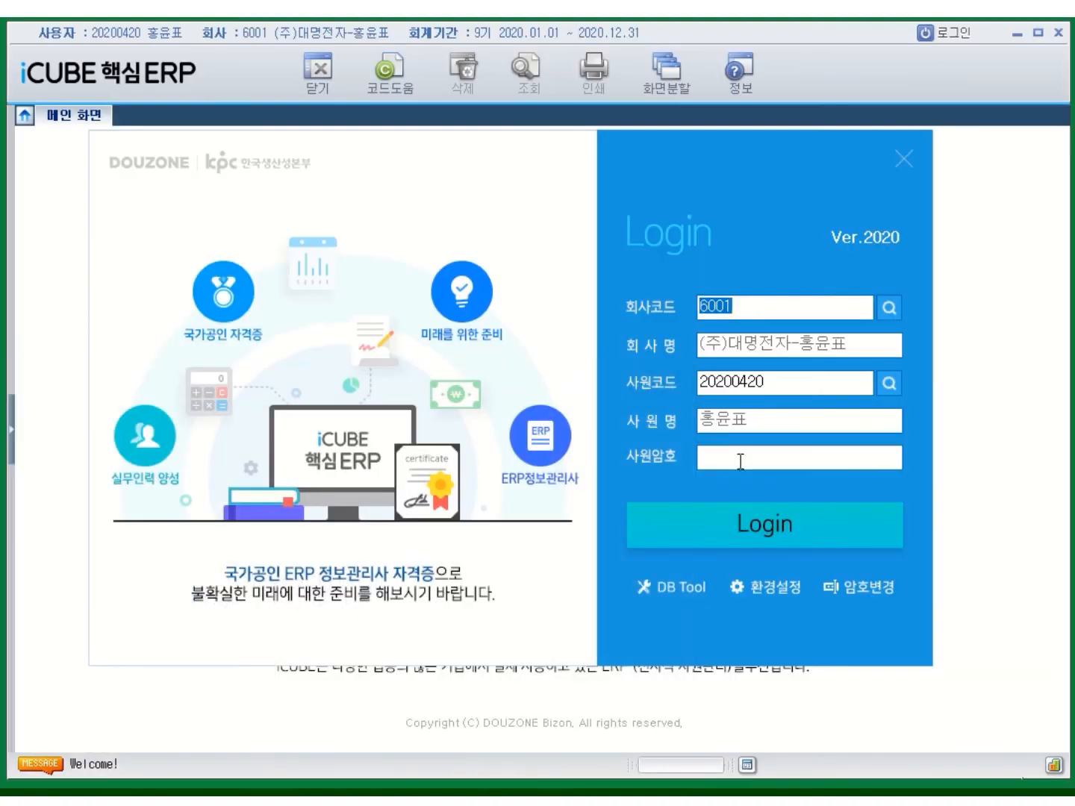
pyautogui.click(681, 590)
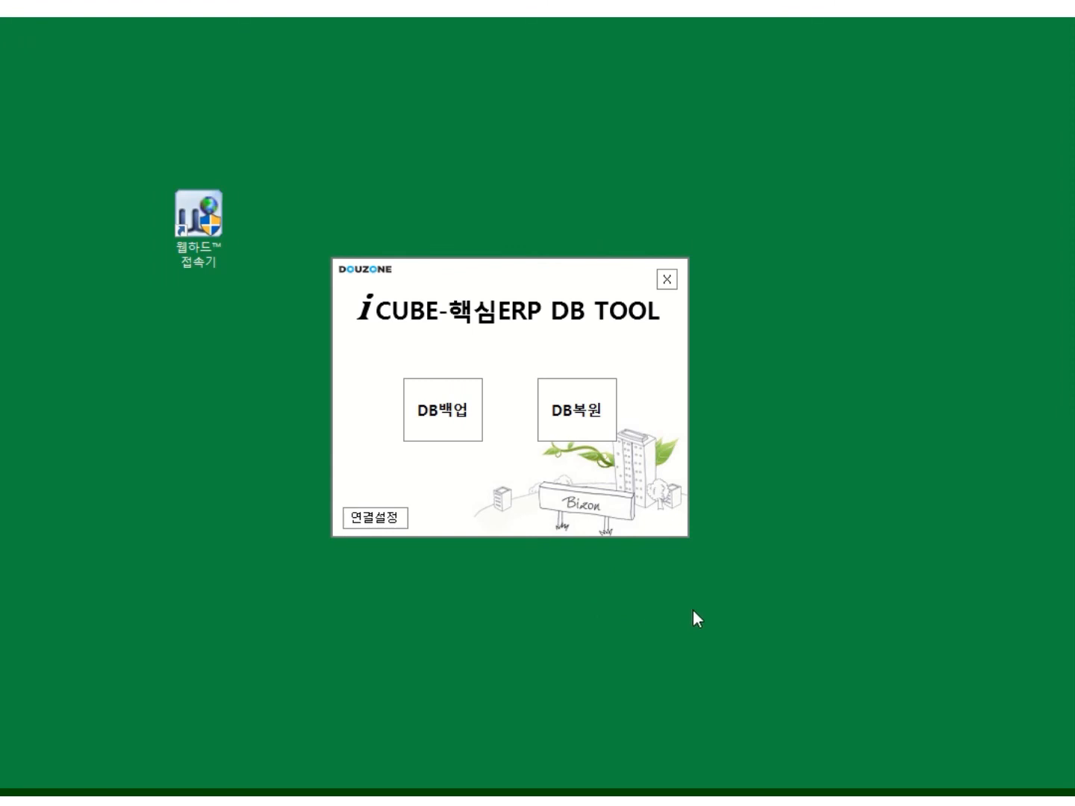
# Run a DB backup into a folder named 20200417 followed by the user's name, and acknowledge completion
pyautogui.click(443, 422)
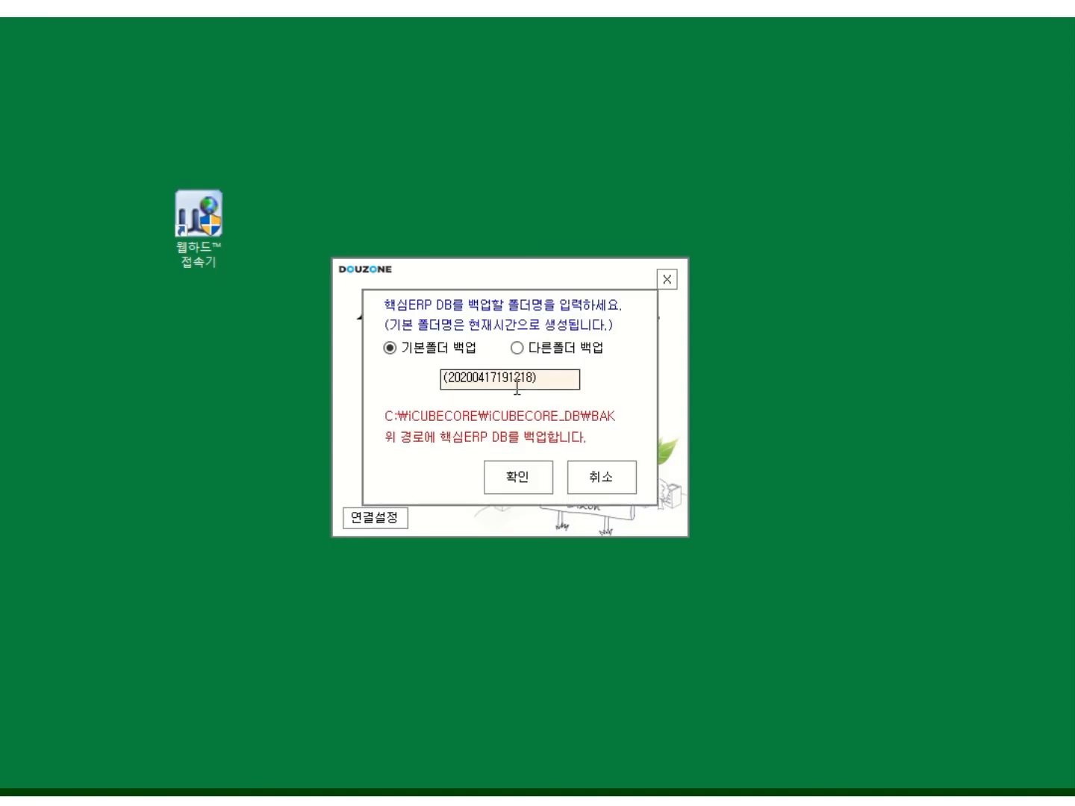
pyautogui.click(533, 384)
pyautogui.moveTo(534, 377); pyautogui.dragTo(448, 378)
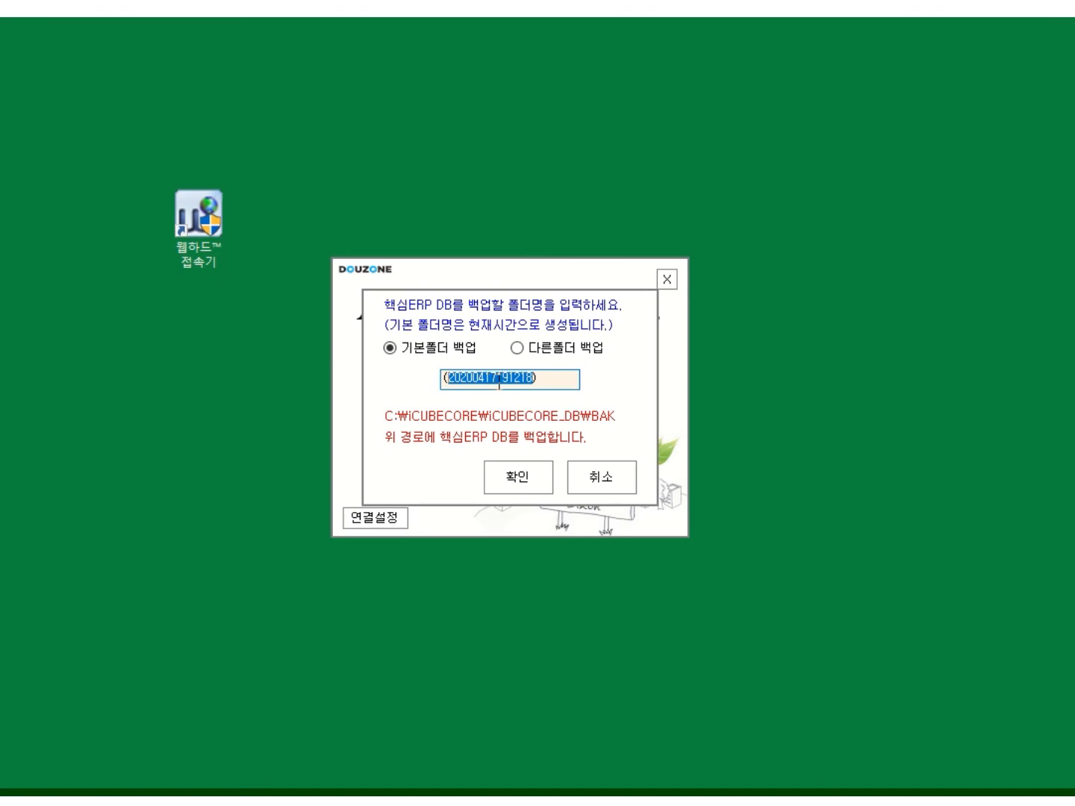
pyautogui.moveTo(495, 379); pyautogui.dragTo(534, 379)
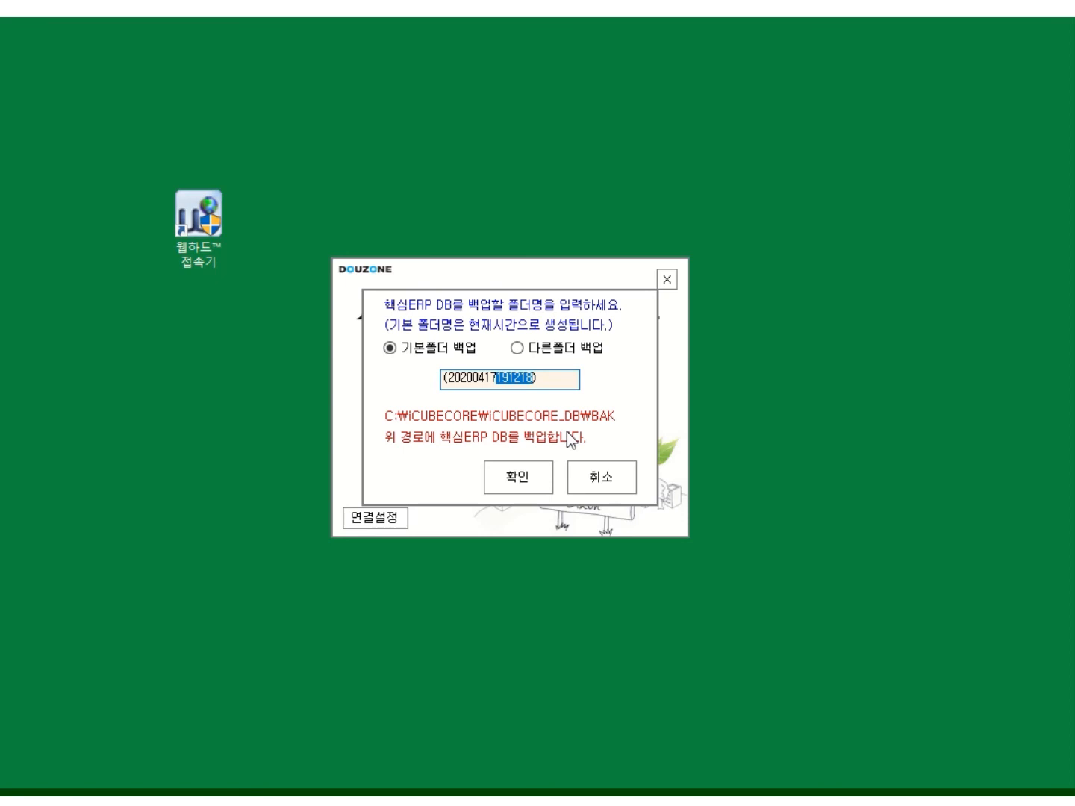
pyautogui.write('-ghddb')
pyautogui.press('BackSpace')
pyautogui.press('BackSpace')
pyautogui.press('BackSpace')
pyautogui.press('BackSpace')
pyautogui.press('BackSpace')
pyautogui.write('ㅎ')
pyautogui.click(529, 485)
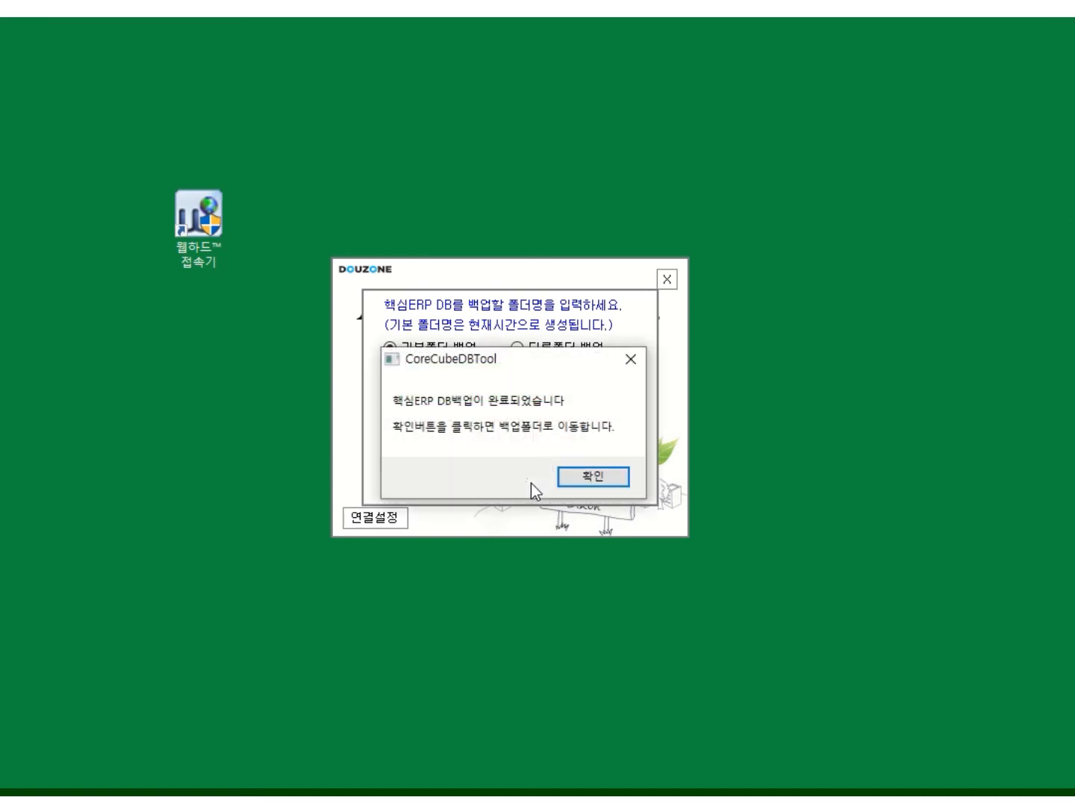
pyautogui.click(595, 481)
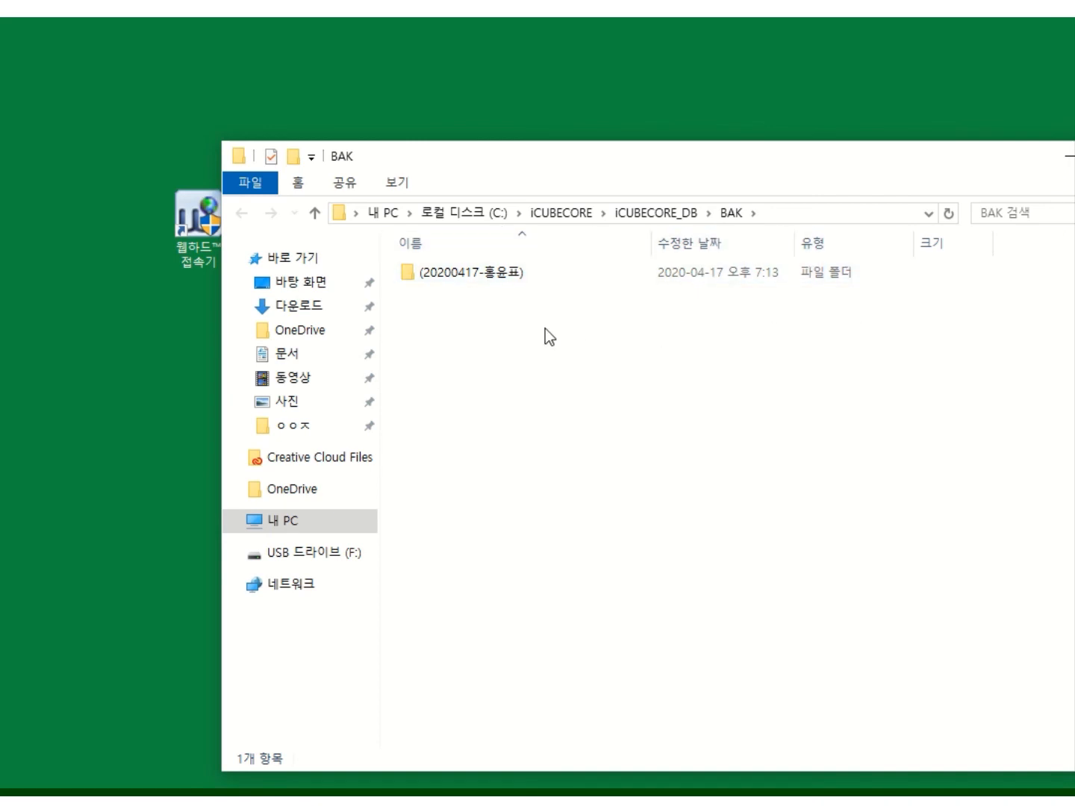
pyautogui.doubleClick(486, 272)
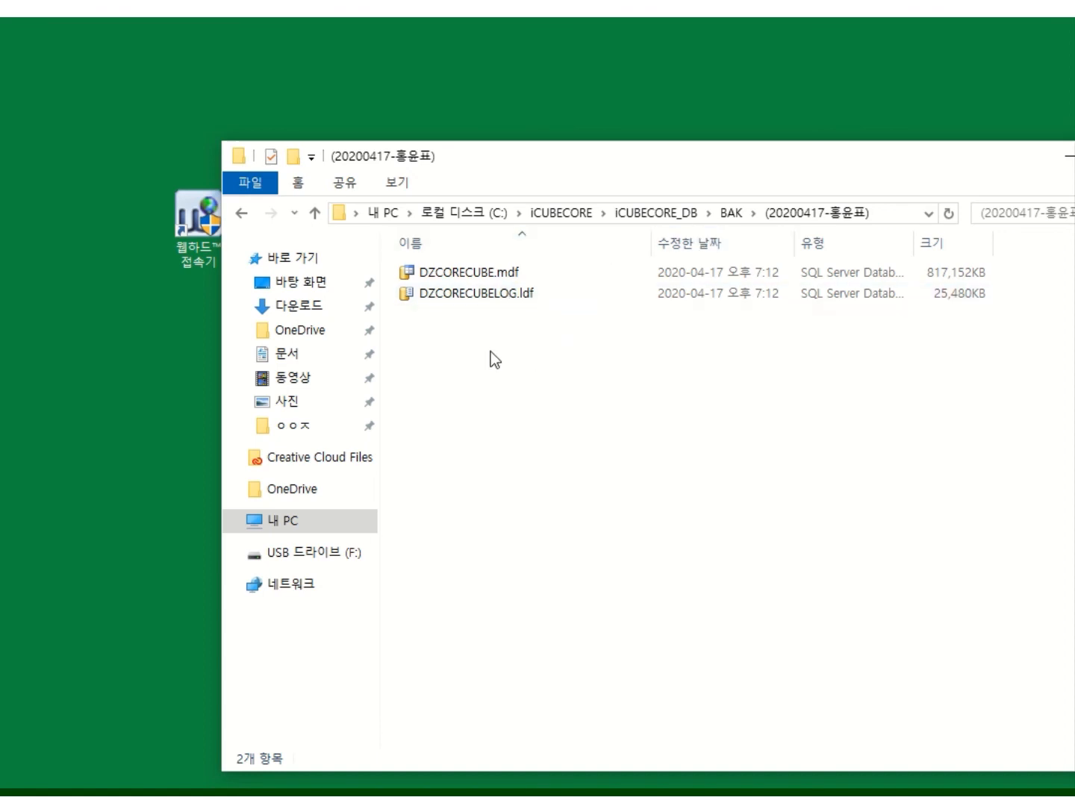
pyautogui.click(727, 213)
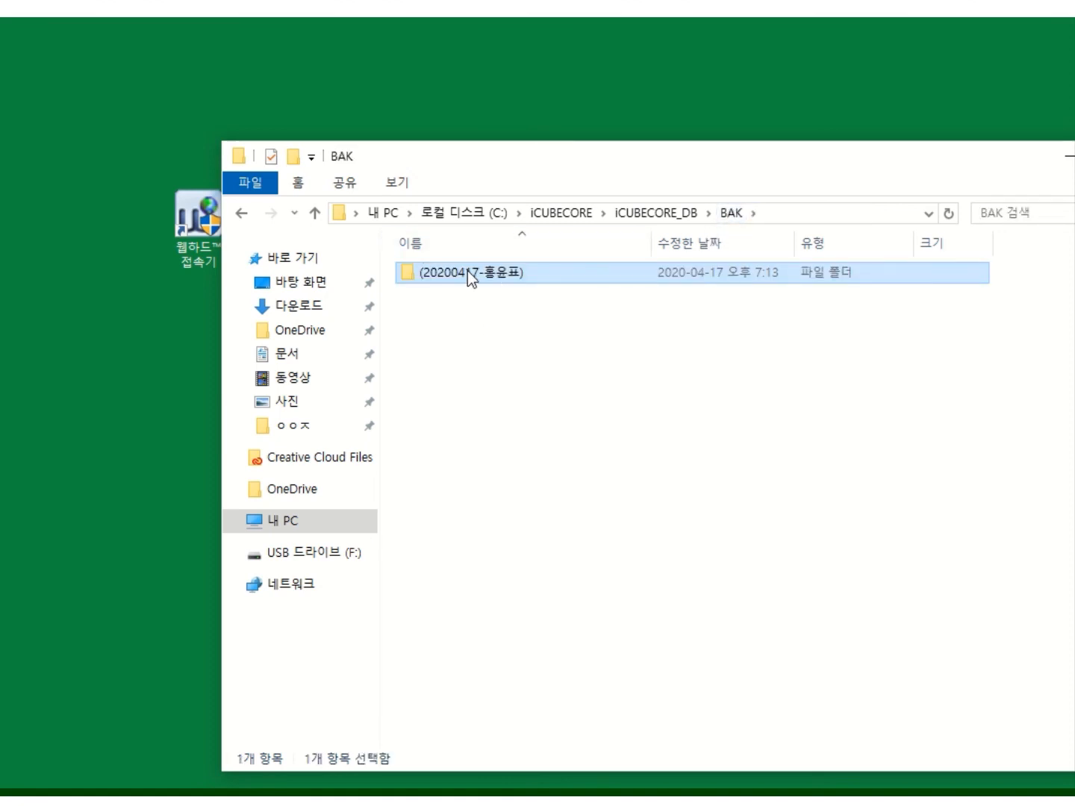
pyautogui.doubleClick(467, 271)
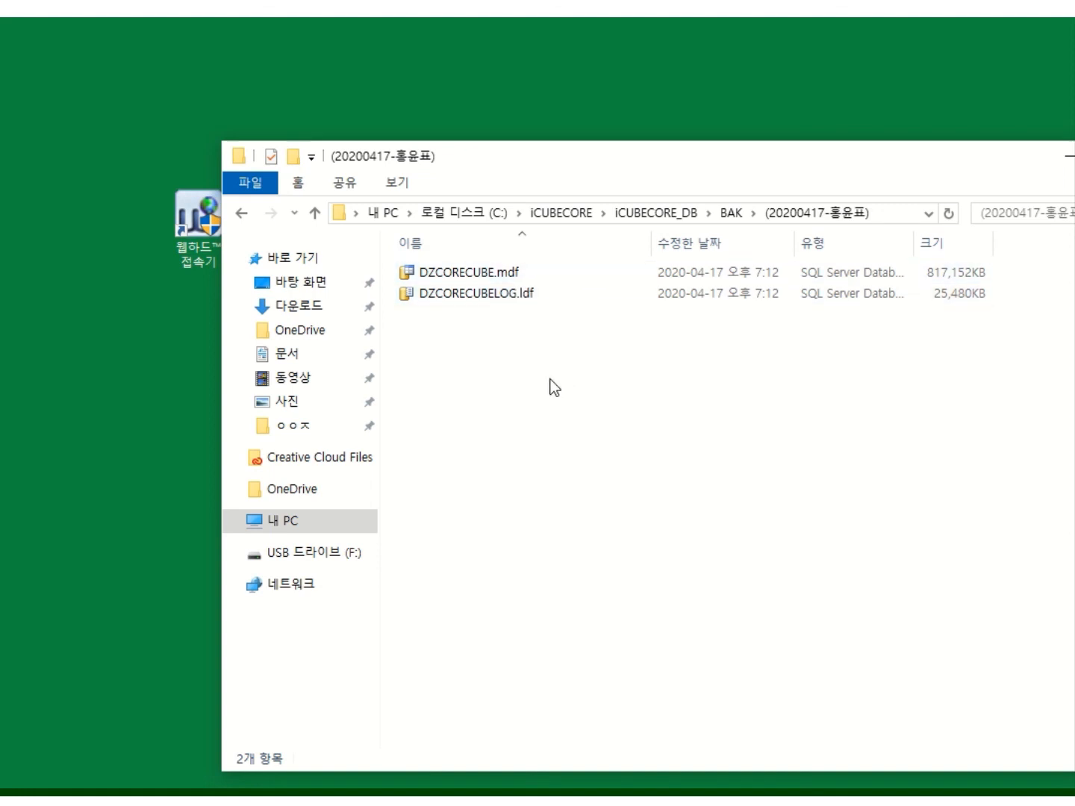
pyautogui.click(731, 213)
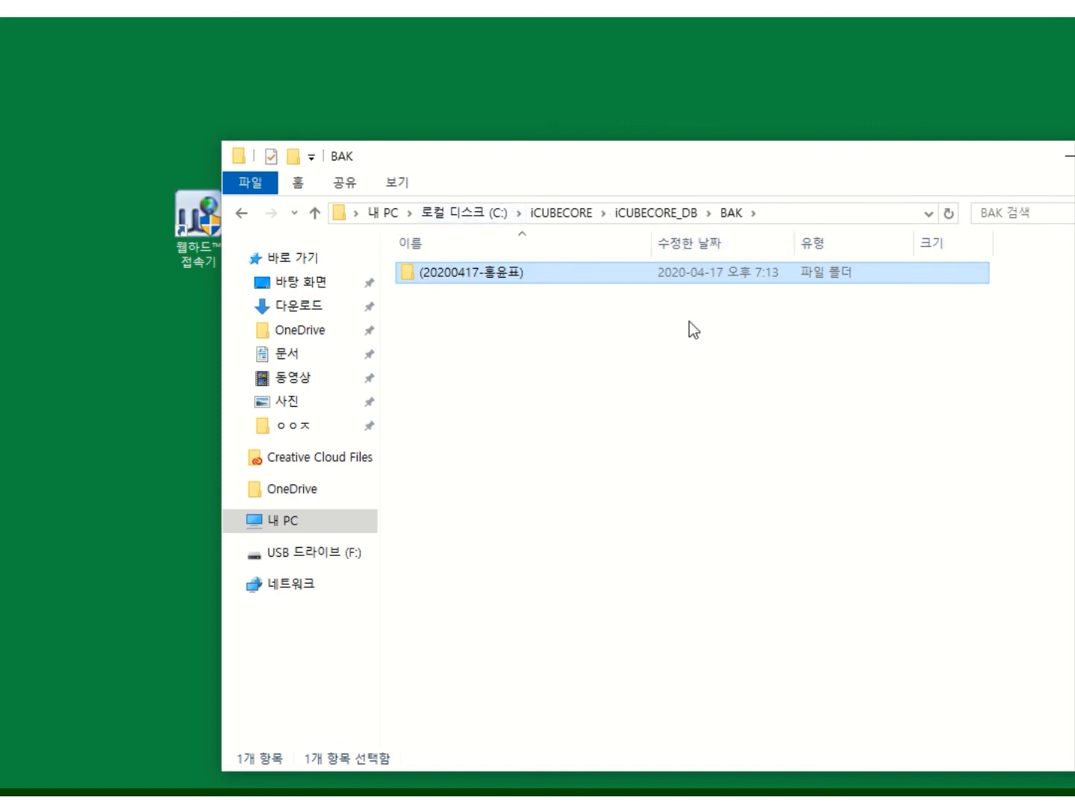